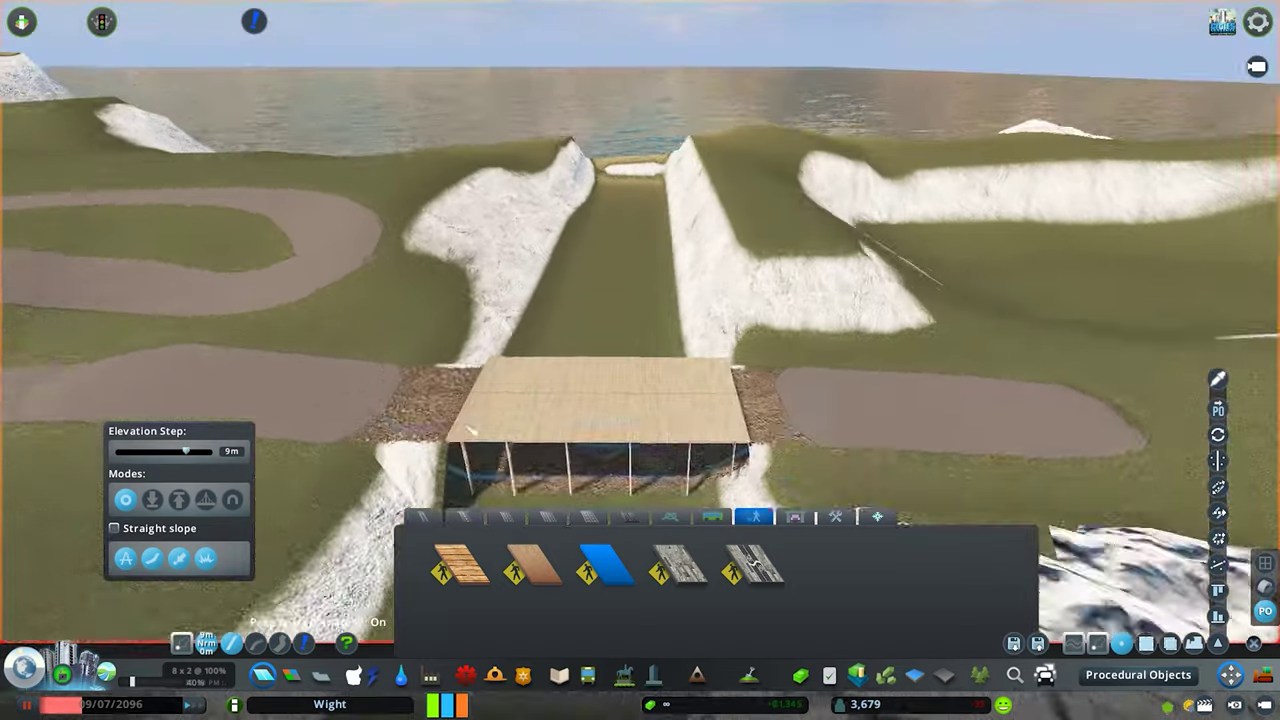
# - Search Find It for 'wall' with the Net Structures filter
pyautogui.click(943, 675)
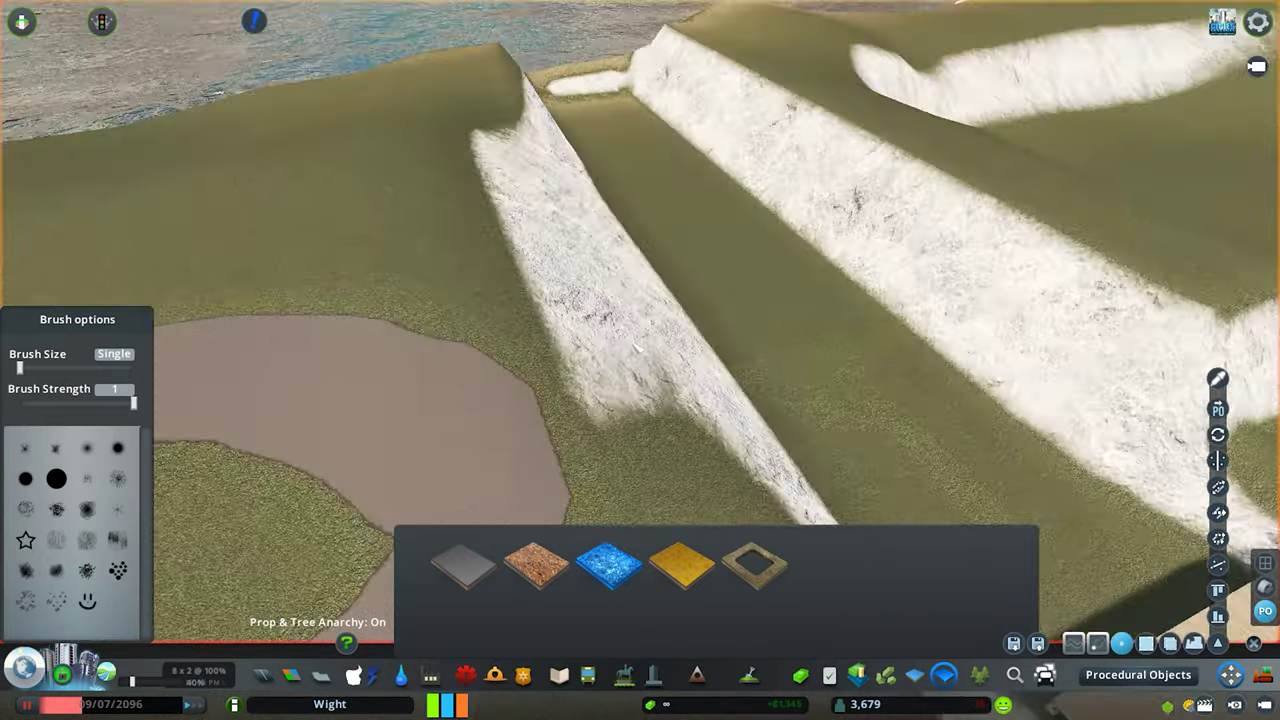
pyautogui.click(1014, 675)
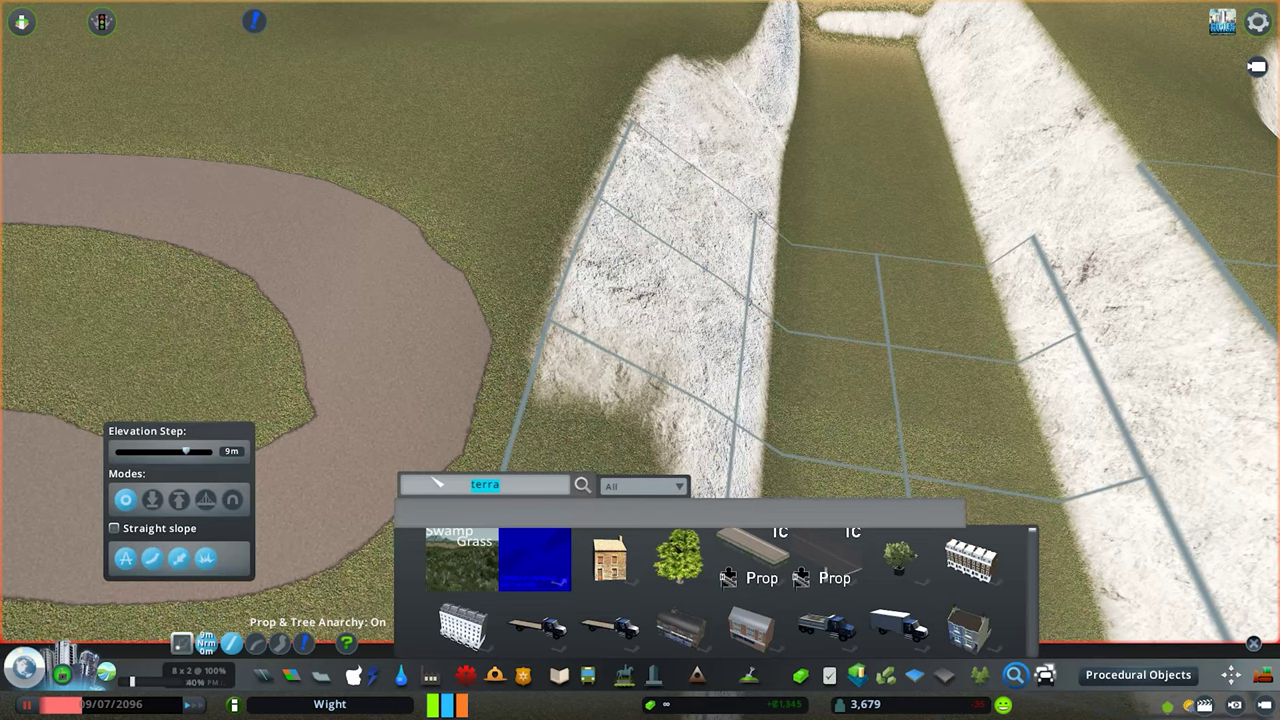
pyautogui.write('wall')
pyautogui.click(680, 487)
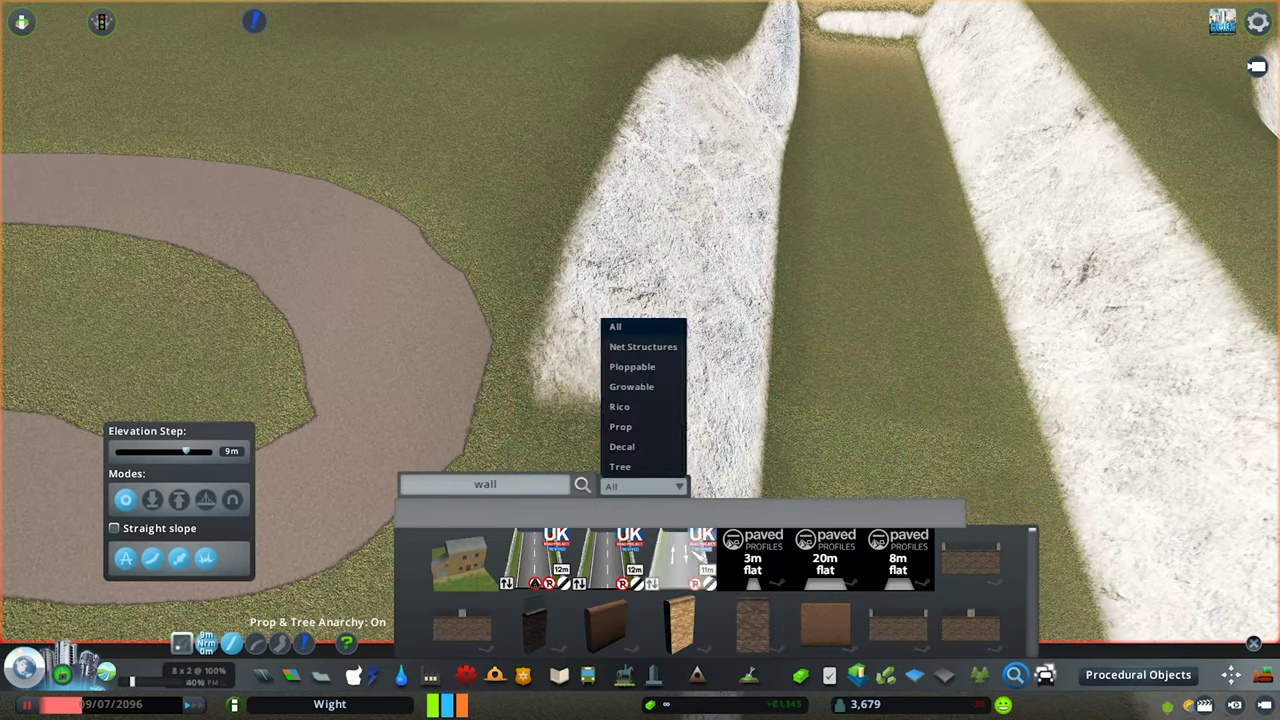
pyautogui.click(643, 346)
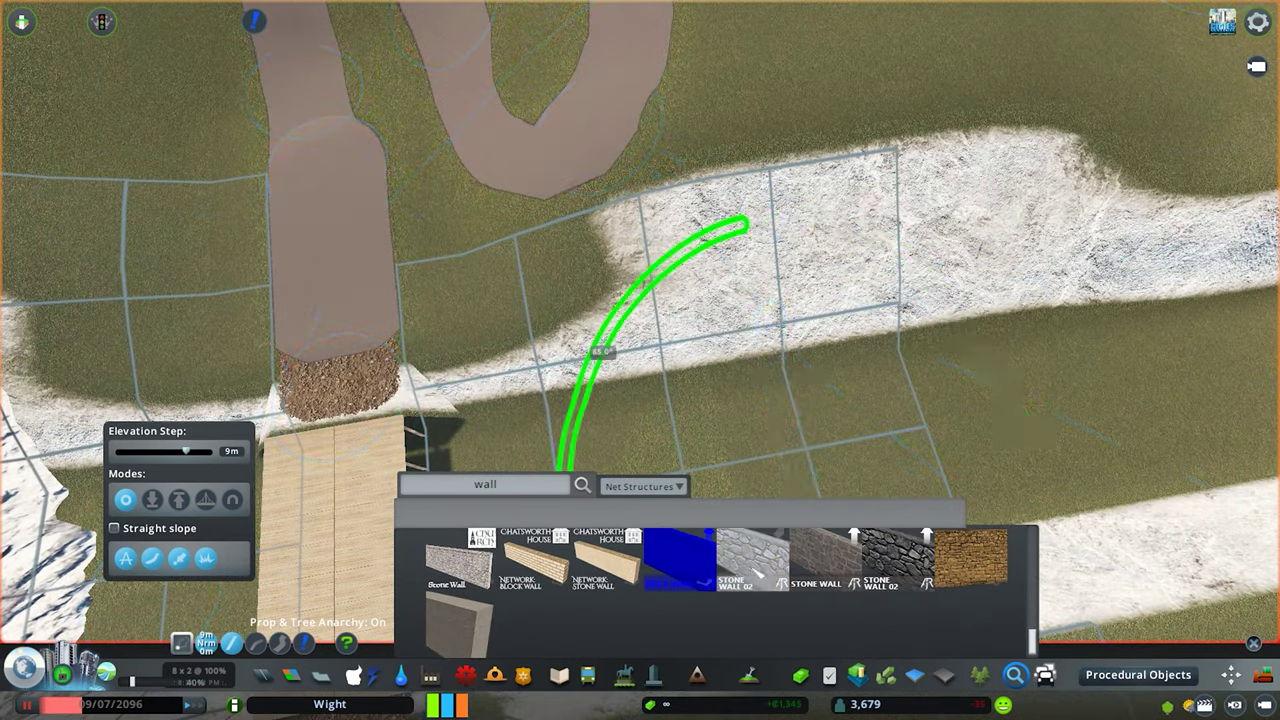
pyautogui.scroll(-3, 772, 572)
pyautogui.scroll(-2, 772, 572)
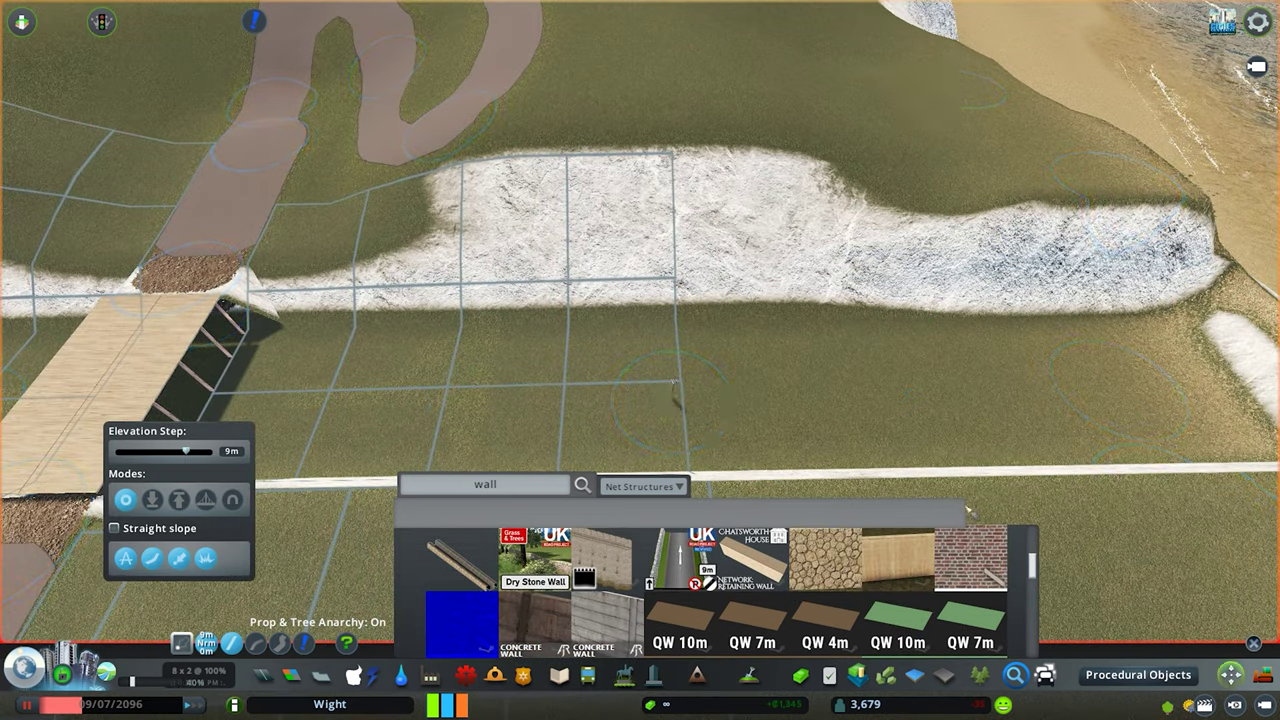
# - Draw stone wall segments along both sides of the path at the footbridge
pyautogui.click(676, 390)
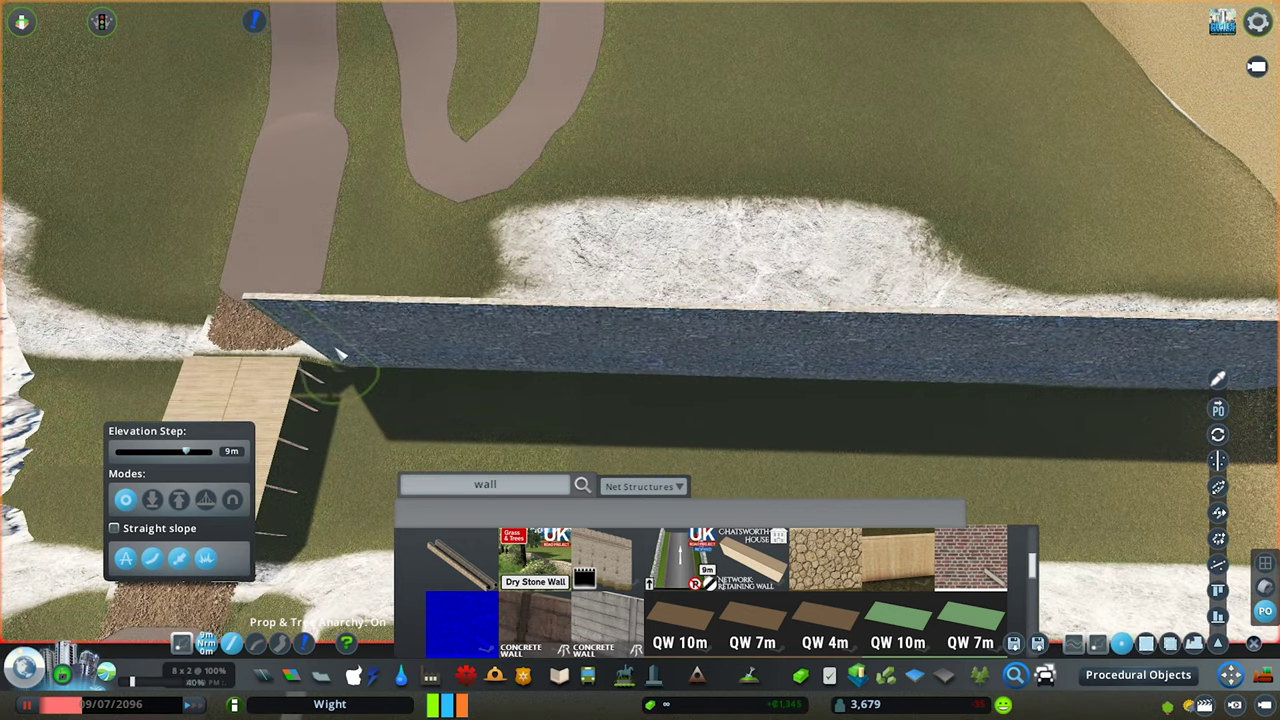
pyautogui.press('Escape')
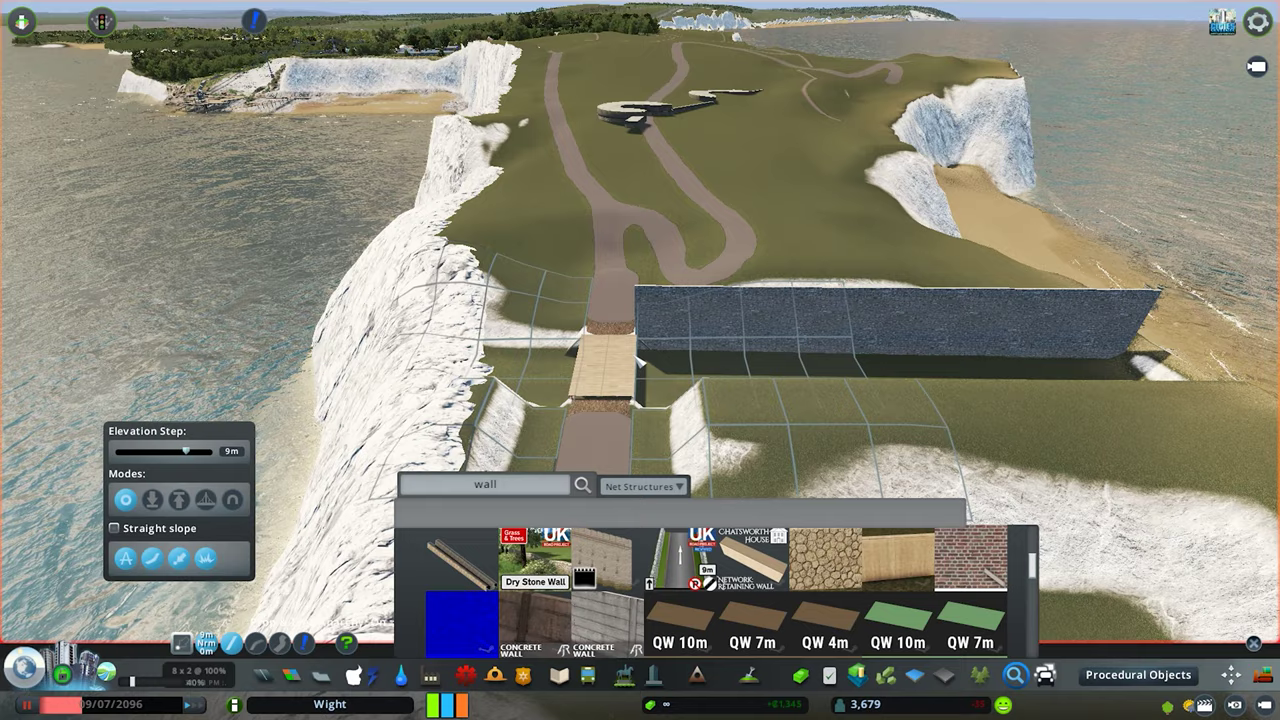
pyautogui.scroll(3, 640, 300)
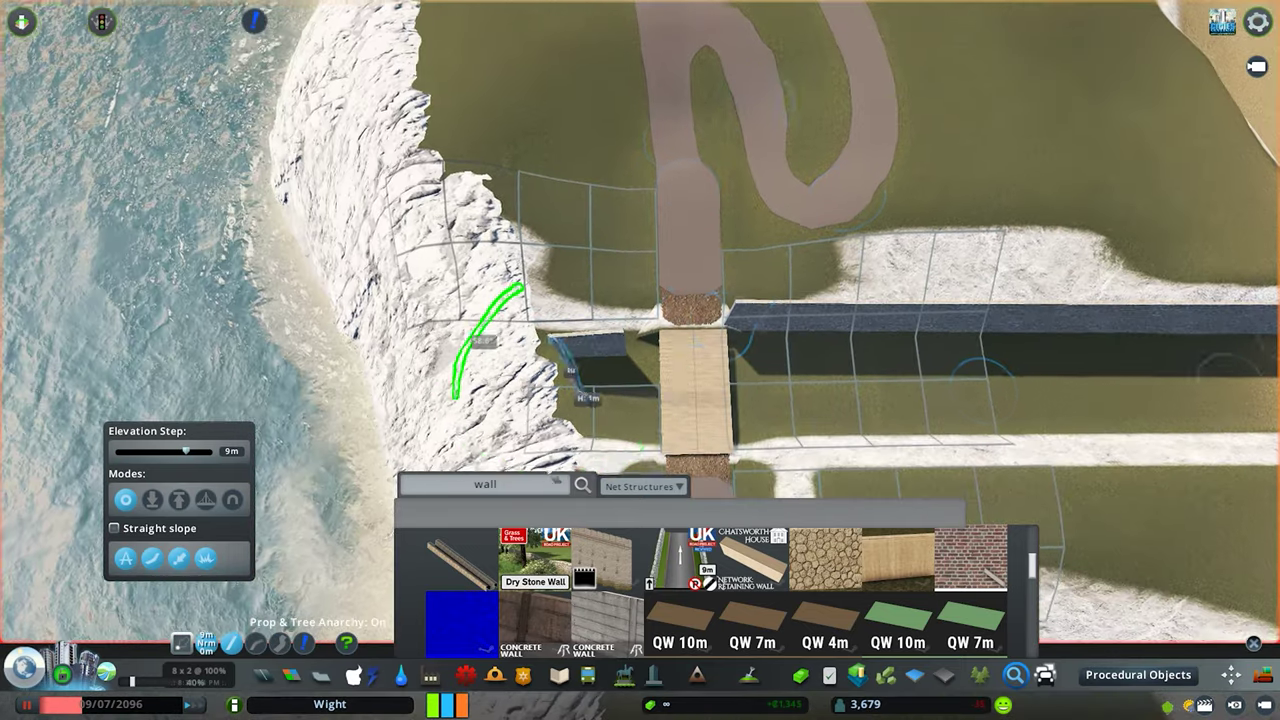
pyautogui.rightClick(640, 360)
pyautogui.scroll(2, 640, 300)
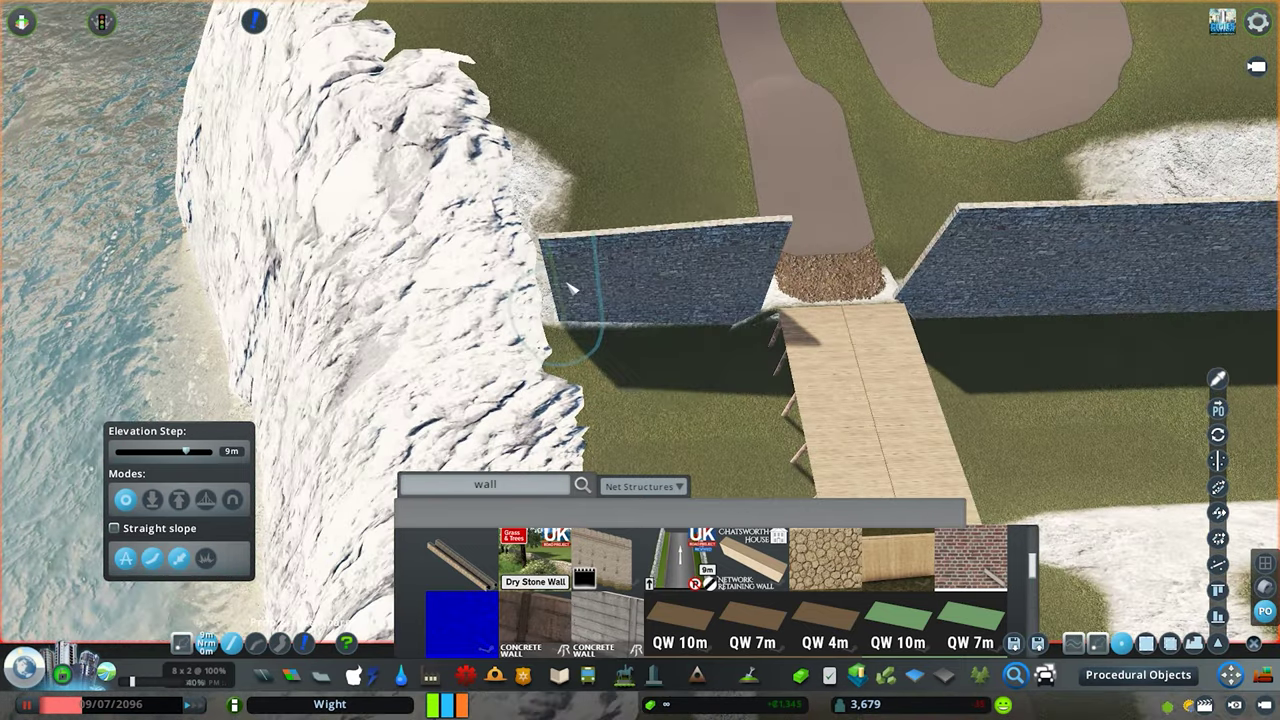
pyautogui.scroll(2, 640, 300)
pyautogui.scroll(2, 640, 300)
pyautogui.click(745, 260)
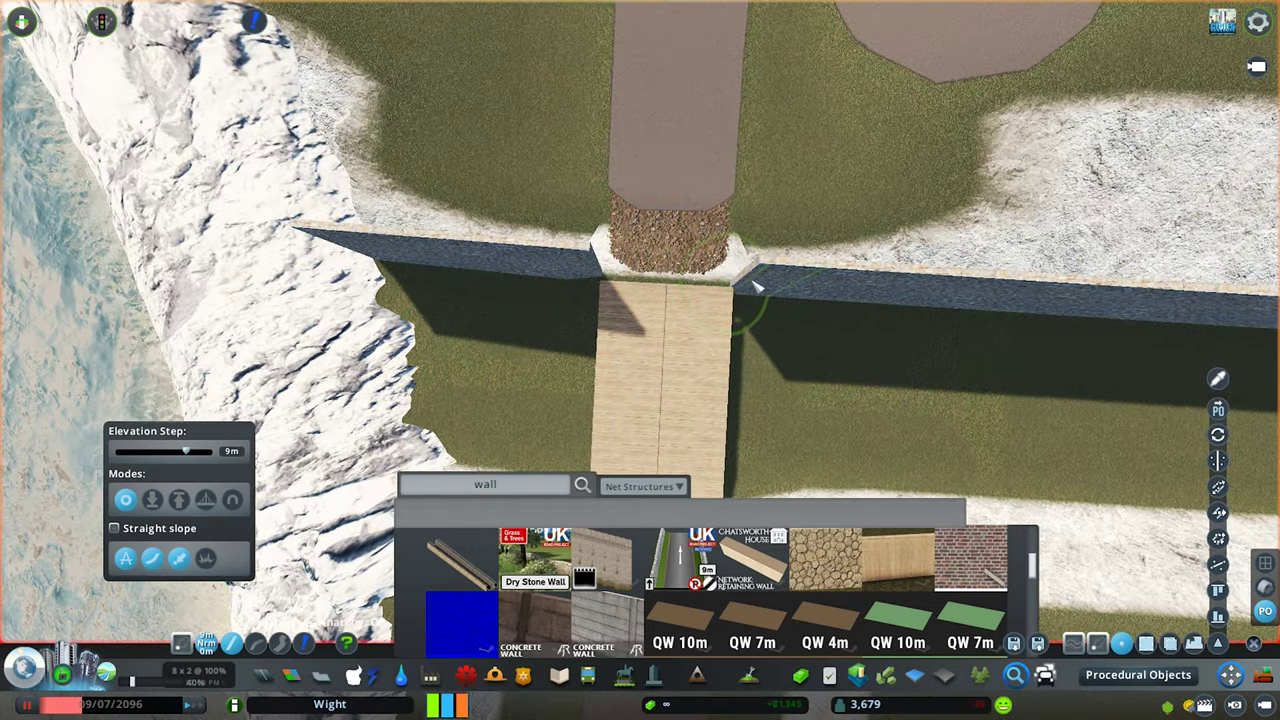
pyautogui.scroll(-3, 640, 300)
pyautogui.scroll(-3, 640, 300)
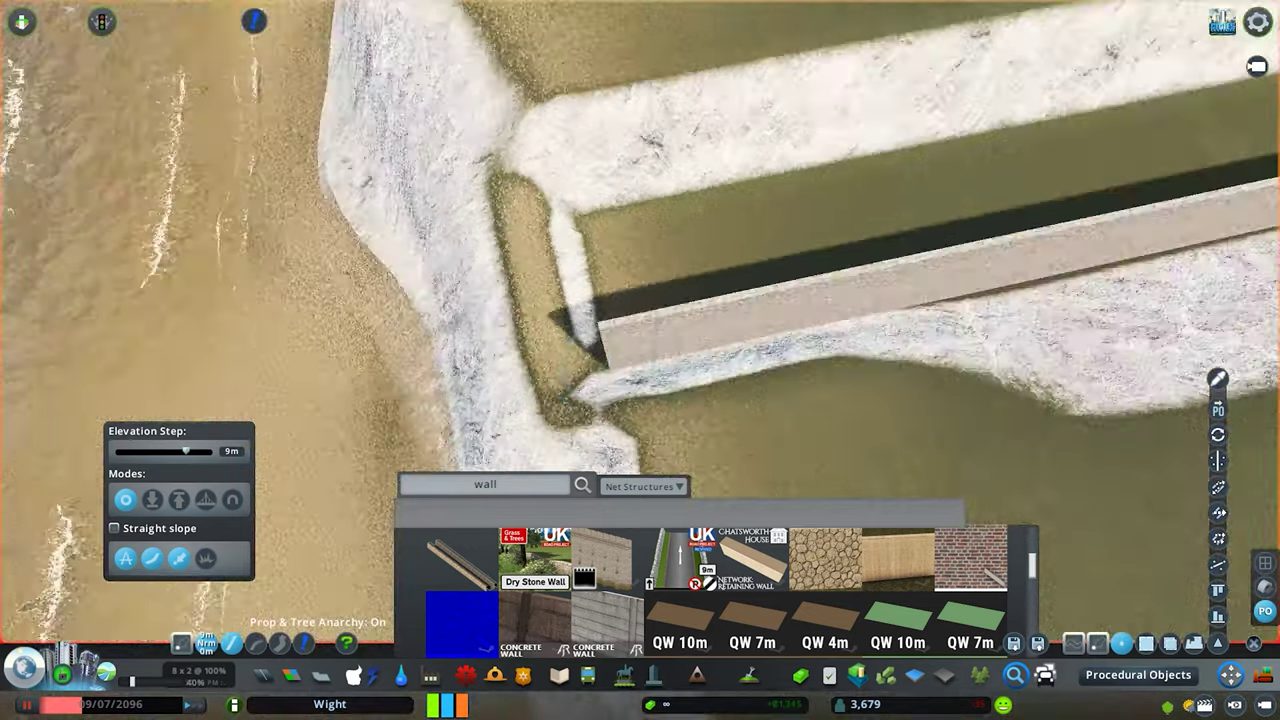
pyautogui.scroll(2, 640, 300)
# - Place ploppable grass patches along the stone walls beside the footbridge
pyautogui.press('Escape')
pyautogui.write('grass')
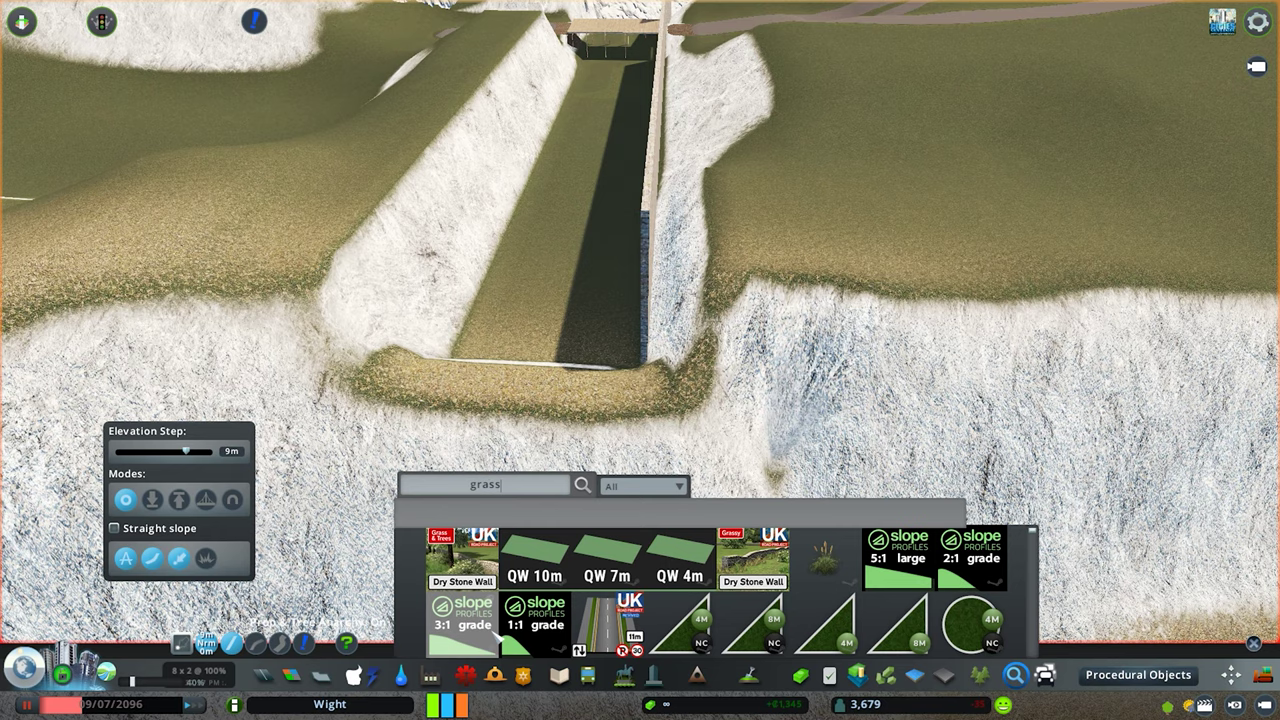
pyautogui.scroll(-3, 700, 590)
pyautogui.scroll(-3, 700, 590)
pyautogui.scroll(-3, 700, 590)
pyautogui.scroll(-3, 700, 590)
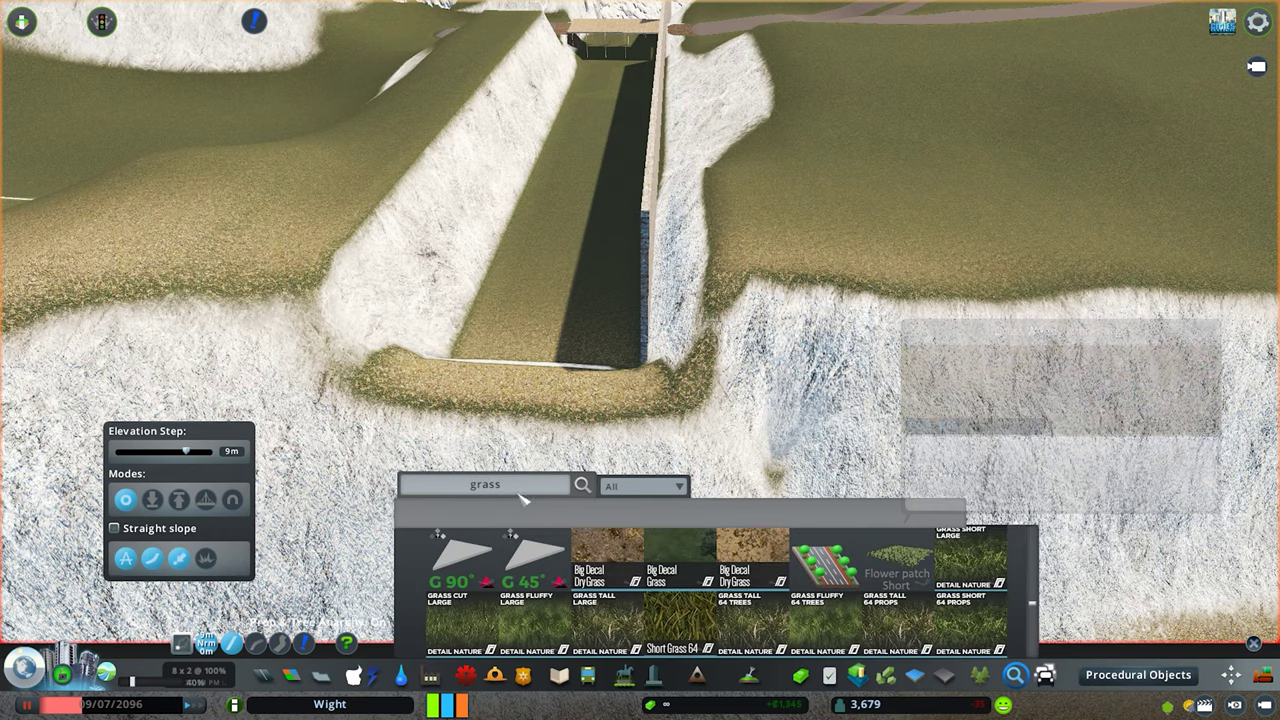
pyautogui.click(898, 622)
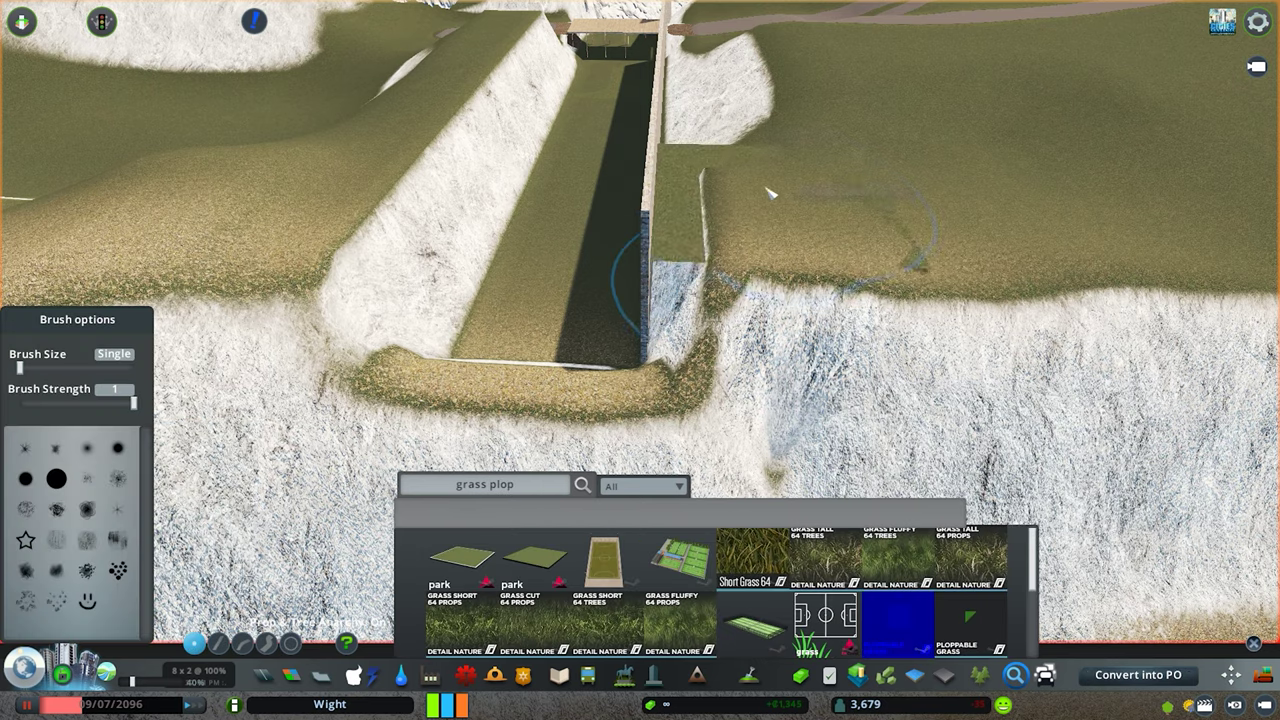
pyautogui.scroll(3, 740, 280)
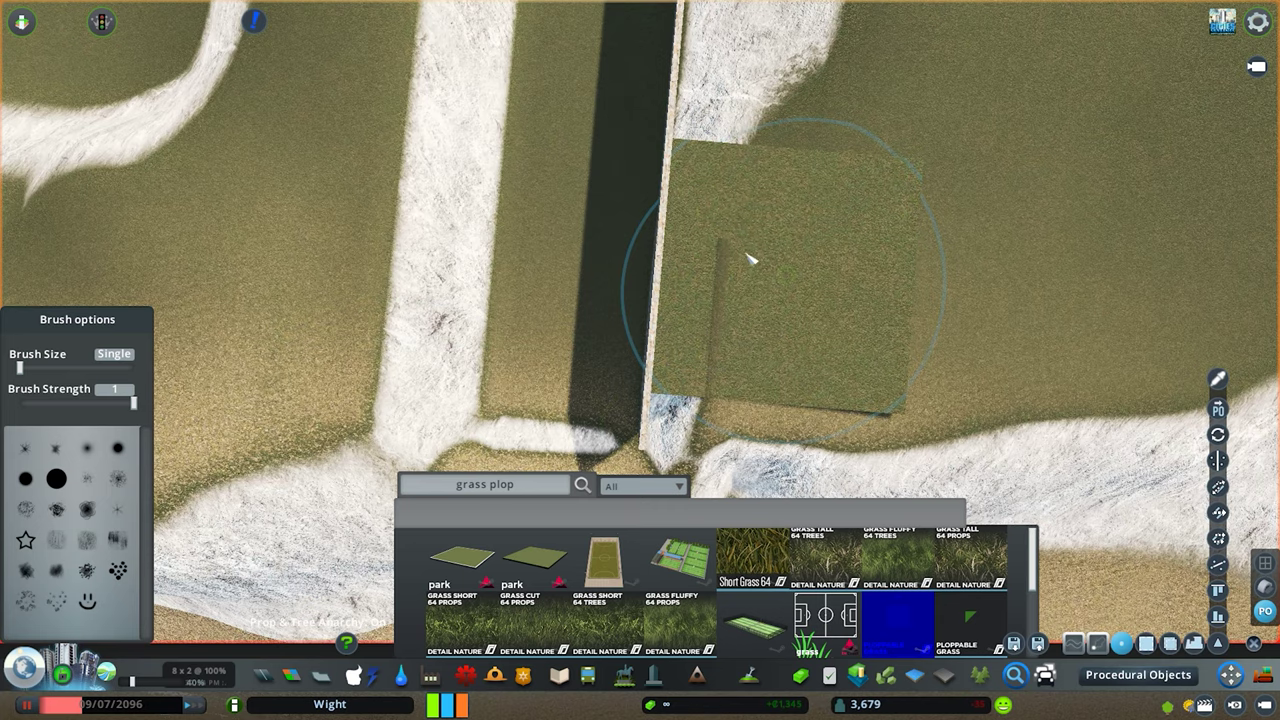
pyautogui.scroll(2, 750, 259)
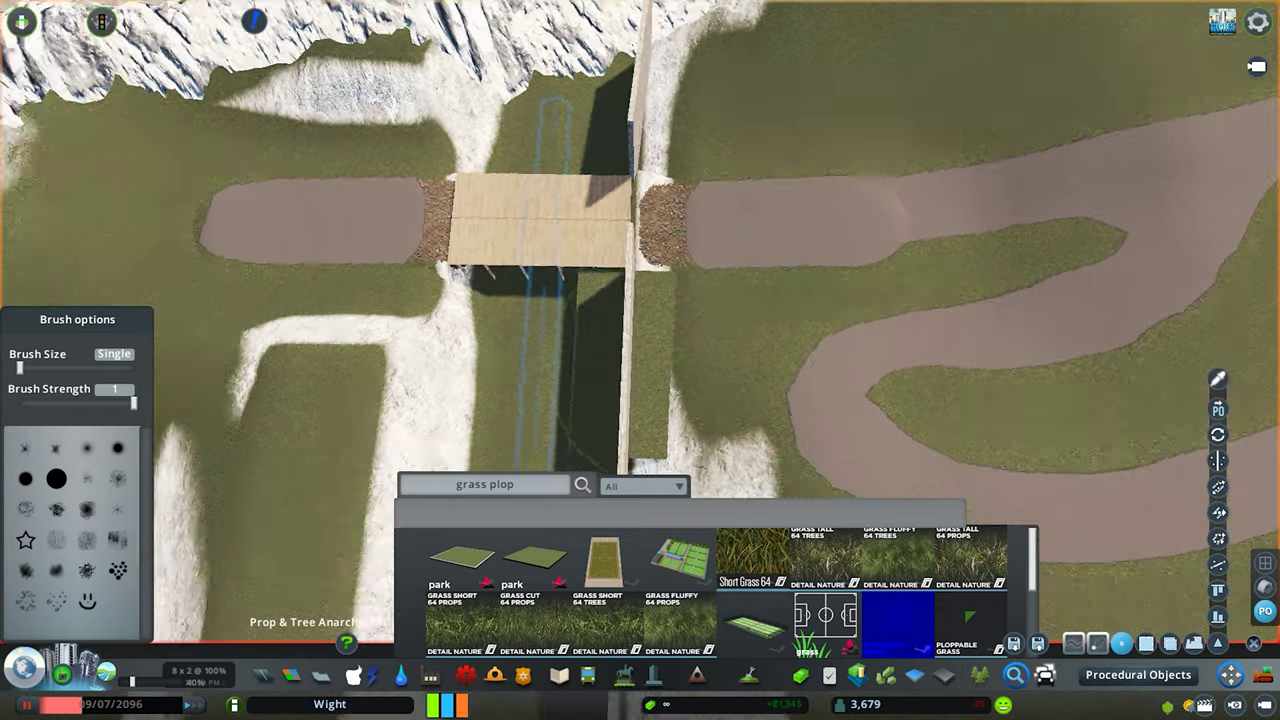
pyautogui.middleClick(548, 356)
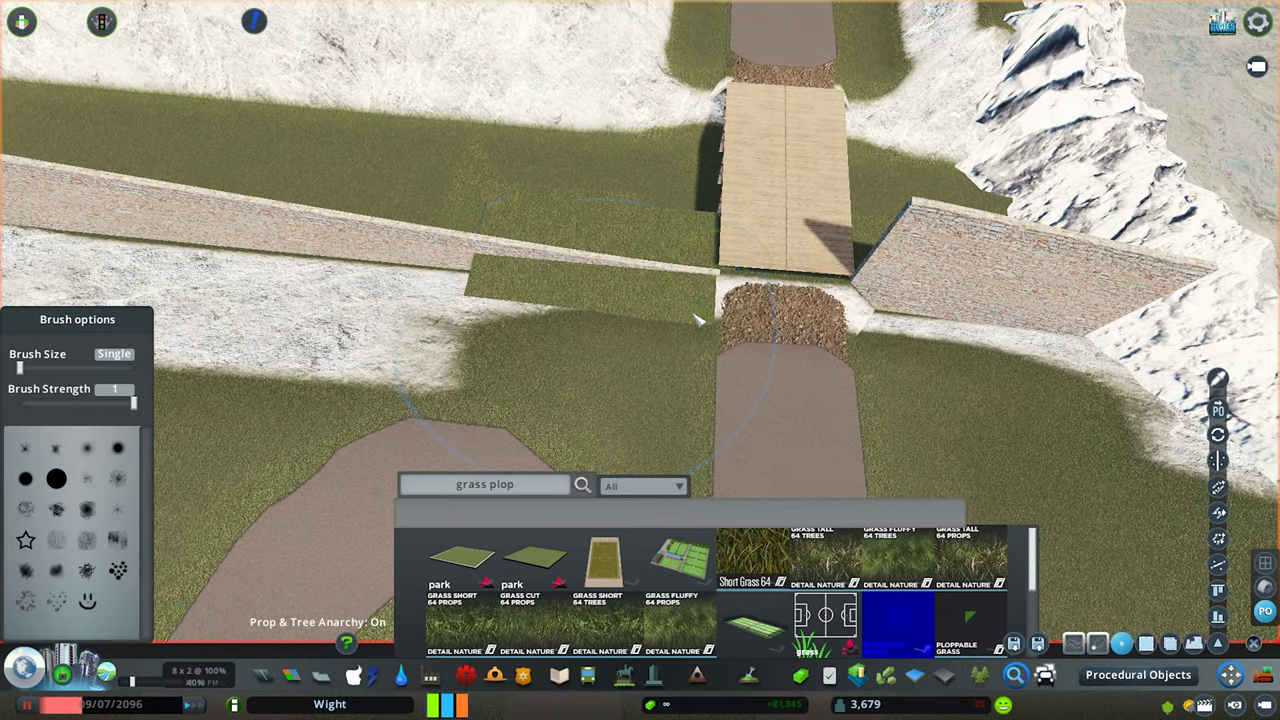
pyautogui.scroll(5, 698, 318)
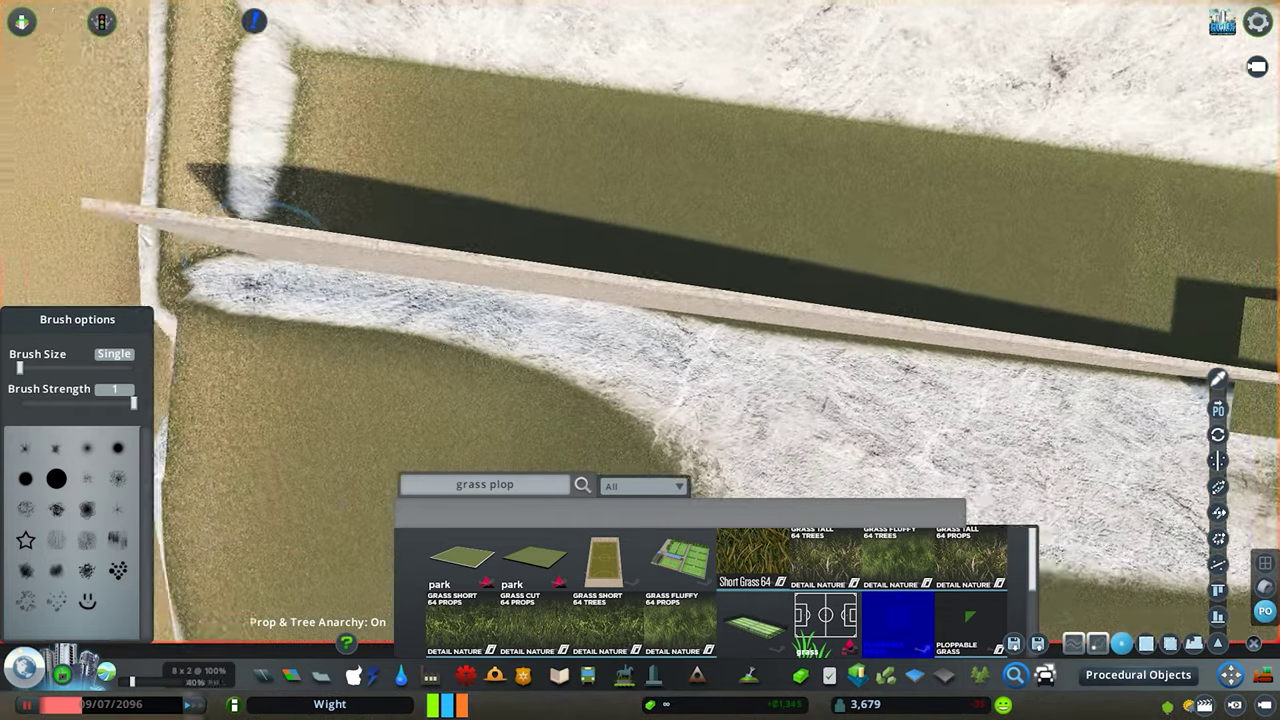
pyautogui.scroll(-5, 640, 300)
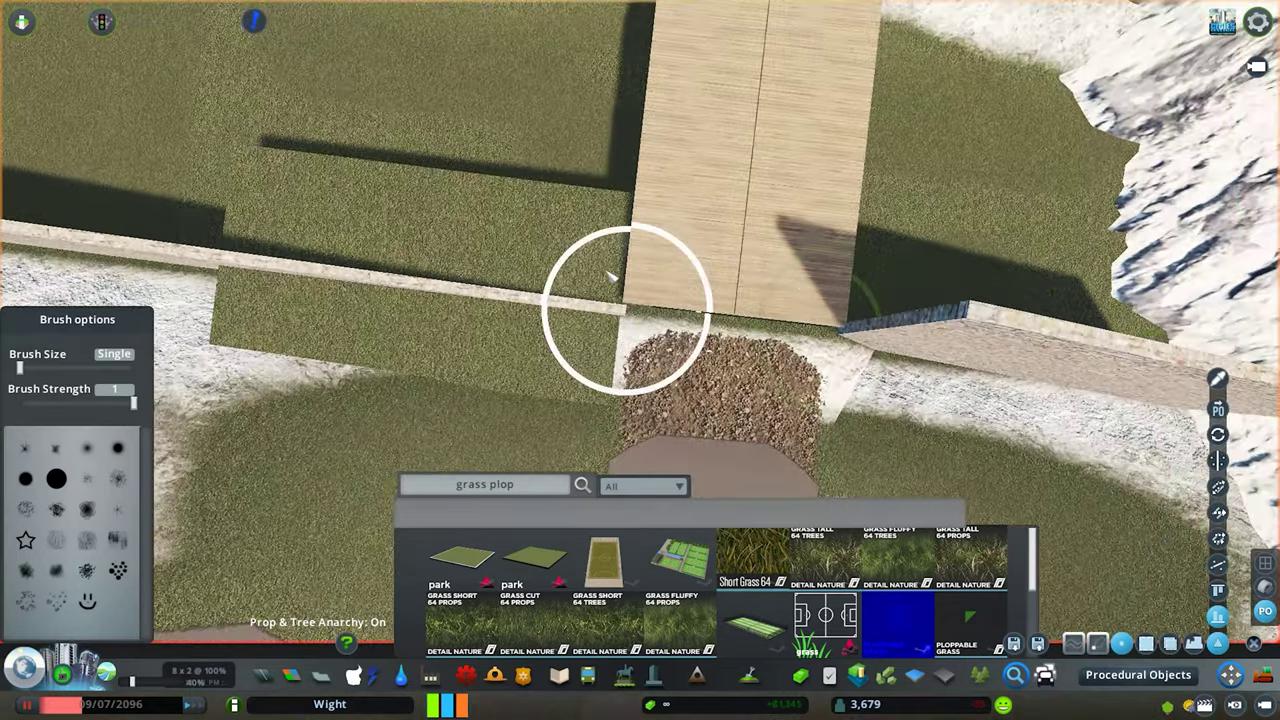
pyautogui.scroll(-5, 626, 310)
pyautogui.middleClick(640, 300)
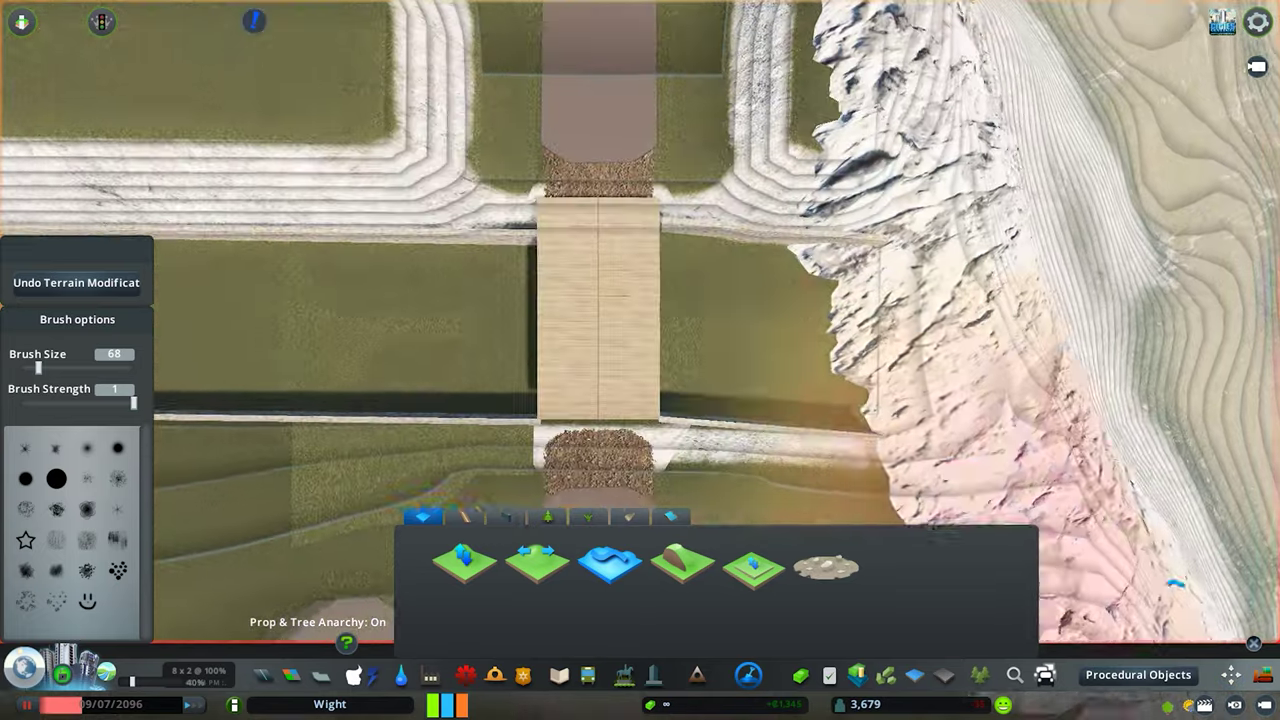
pyautogui.scroll(5, 640, 300)
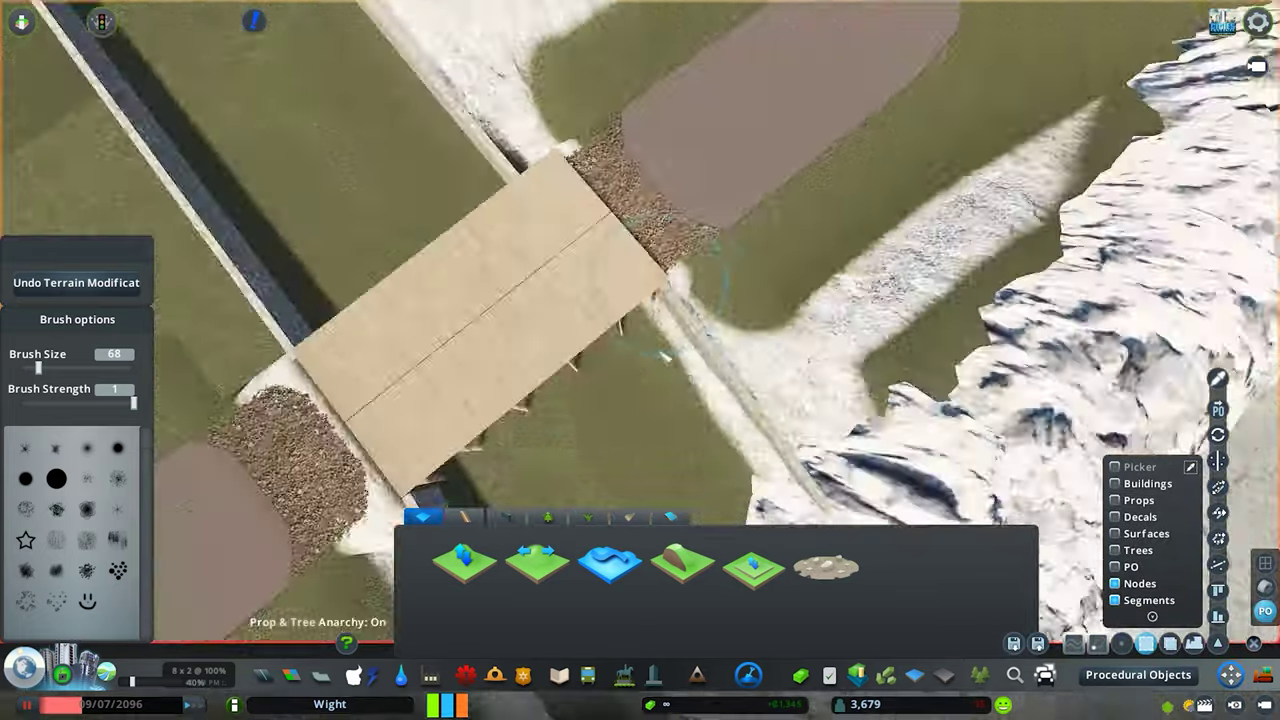
# - Orbit the camera low along the dam walls and over to the sandy beach
pyautogui.moveTo(660, 355)
pyautogui.mouseDown()
pyautogui.moveTo(560, 350)
pyautogui.moveTo(640, 300)
pyautogui.moveTo(560, 360)
pyautogui.mouseUp()
pyautogui.scroll(-3, 640, 360)
pyautogui.scroll(-4, 640, 300)
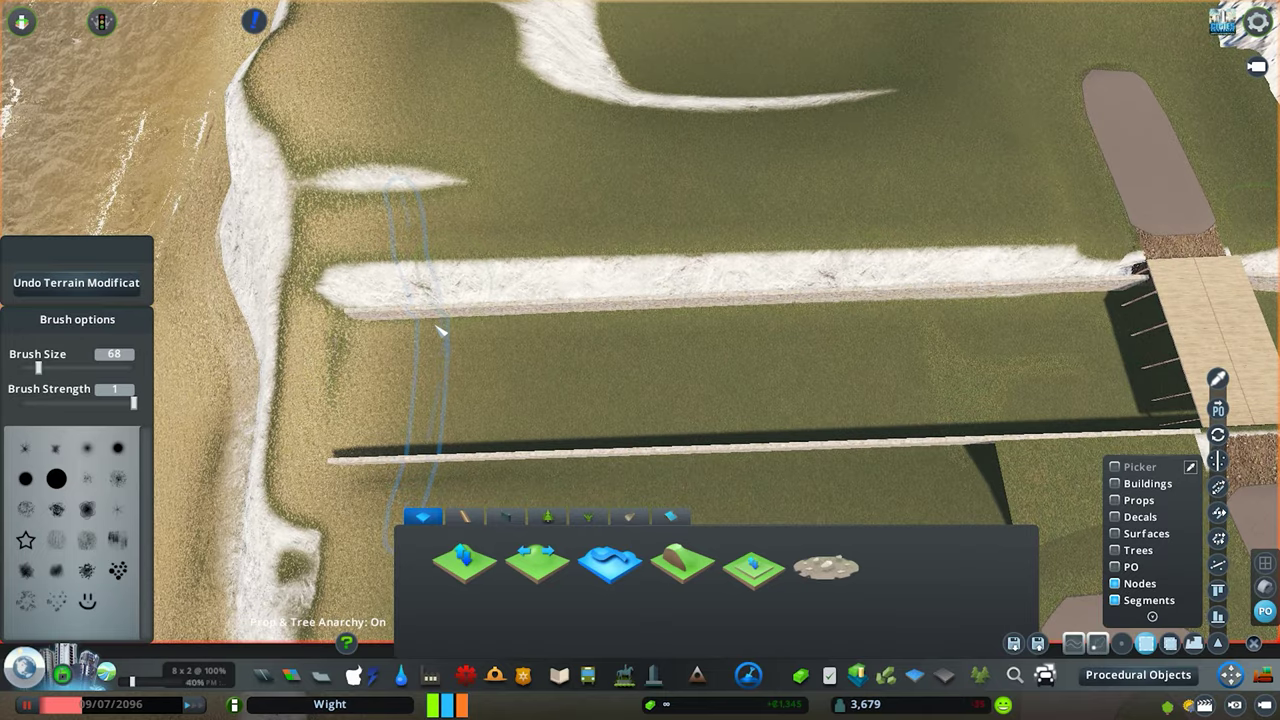
pyautogui.scroll(-5, 440, 332)
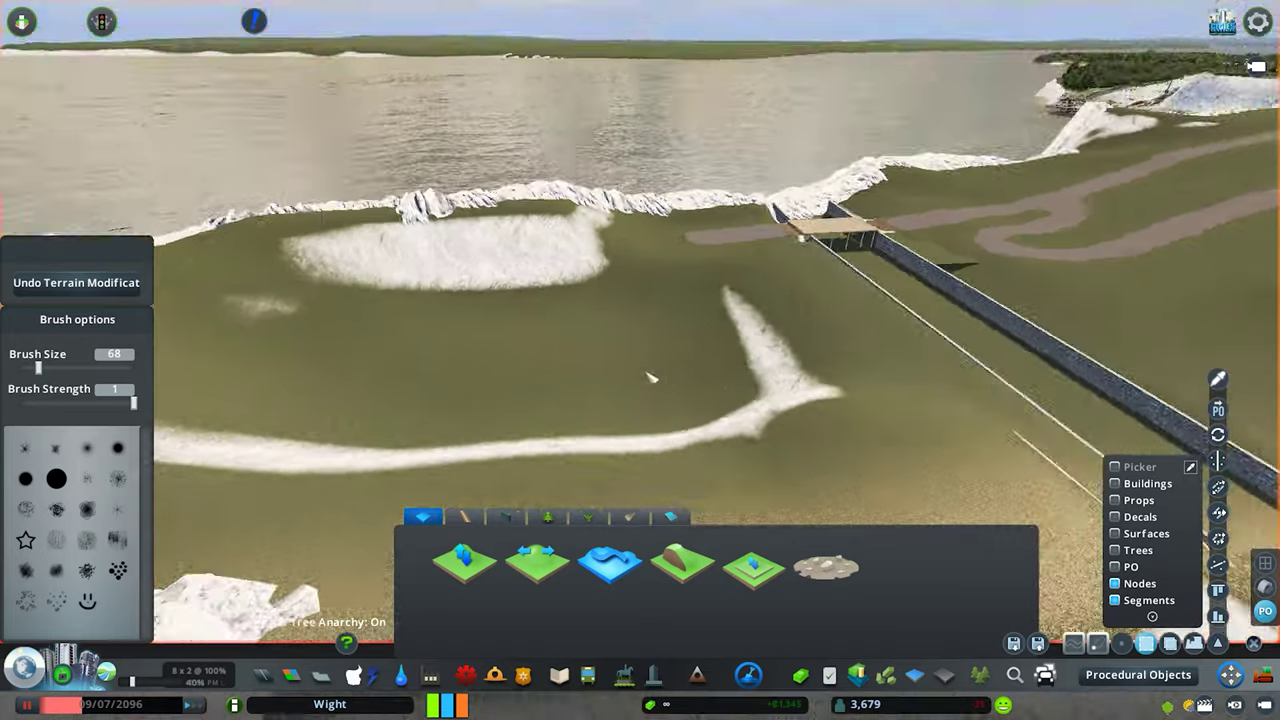
pyautogui.moveTo(640, 300); pyautogui.dragTo(560, 360)
pyautogui.scroll(5, 700, 330)
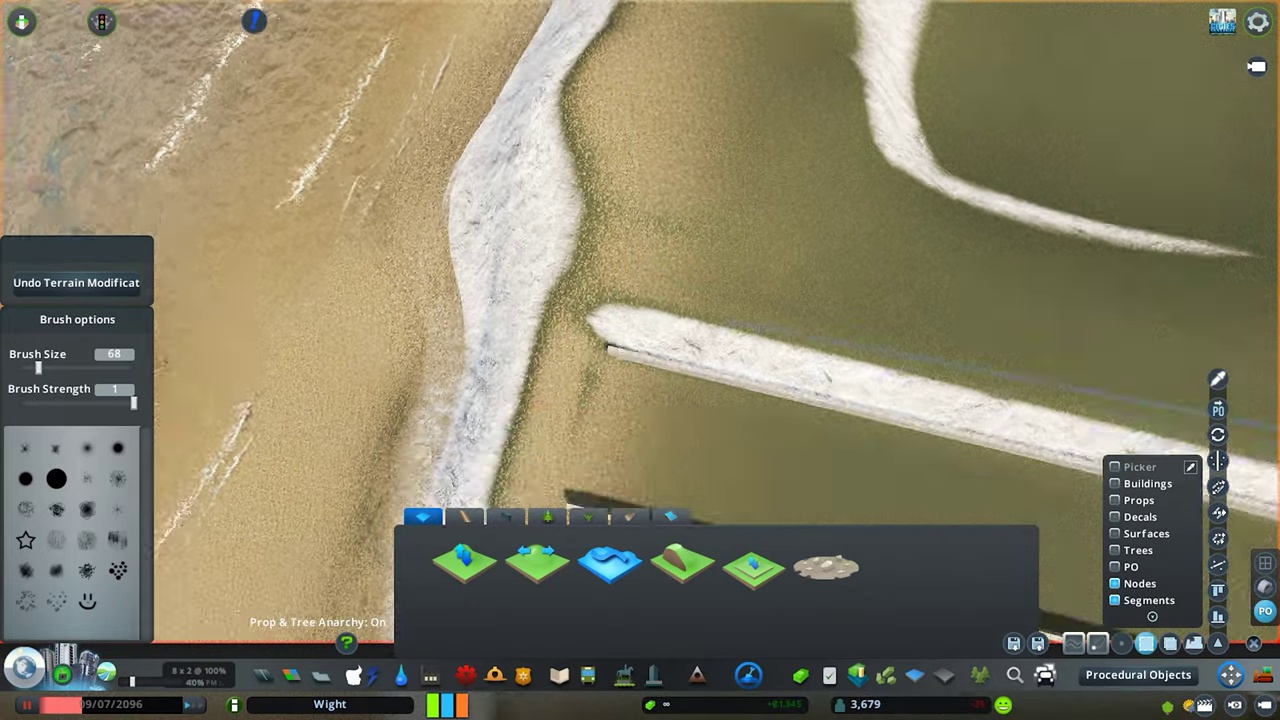
pyautogui.moveTo(848, 368)
pyautogui.mouseDown()
pyautogui.moveTo(660, 345)
pyautogui.moveTo(840, 258)
pyautogui.mouseUp()
pyautogui.moveTo(864, 199)
pyautogui.mouseDown()
pyautogui.moveTo(540, 140)
pyautogui.moveTo(760, 252)
pyautogui.moveTo(640, 300)
pyautogui.mouseUp()
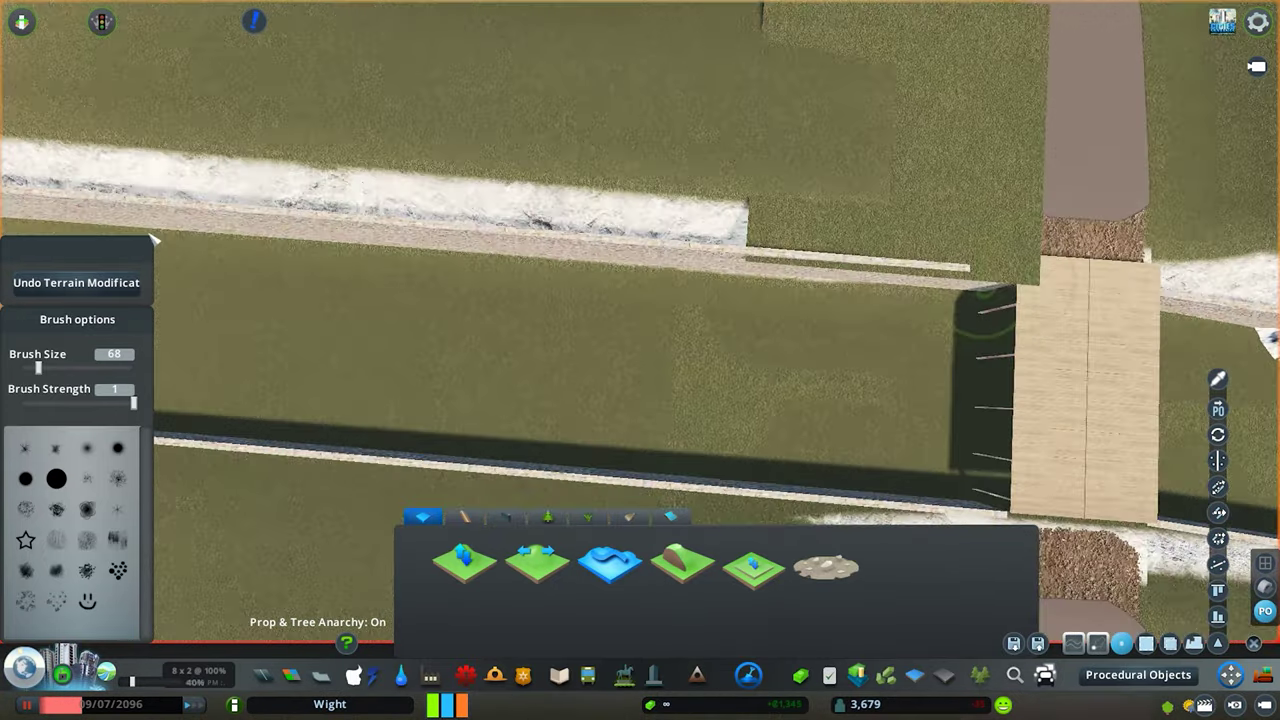
pyautogui.scroll(-3, 640, 300)
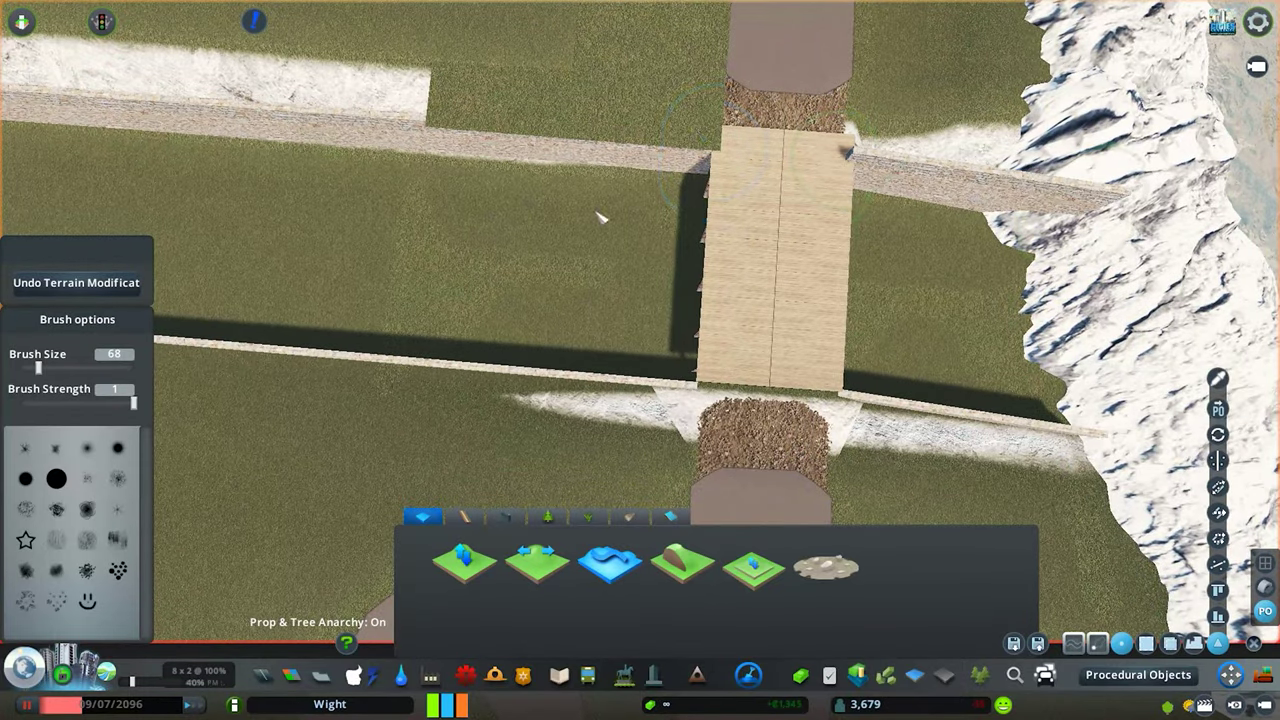
pyautogui.moveTo(600, 218)
pyautogui.mouseDown()
pyautogui.moveTo(420, 230)
pyautogui.moveTo(478, 162)
pyautogui.mouseUp()
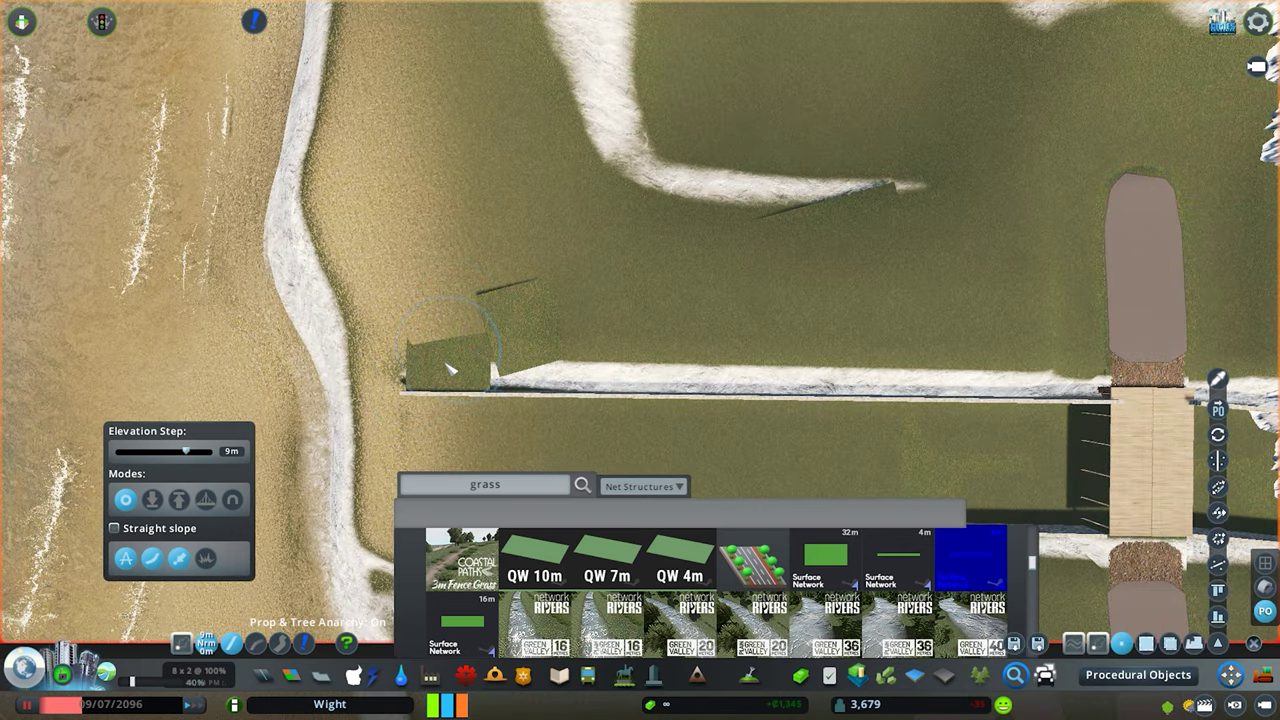
pyautogui.scroll(-2, 430, 345)
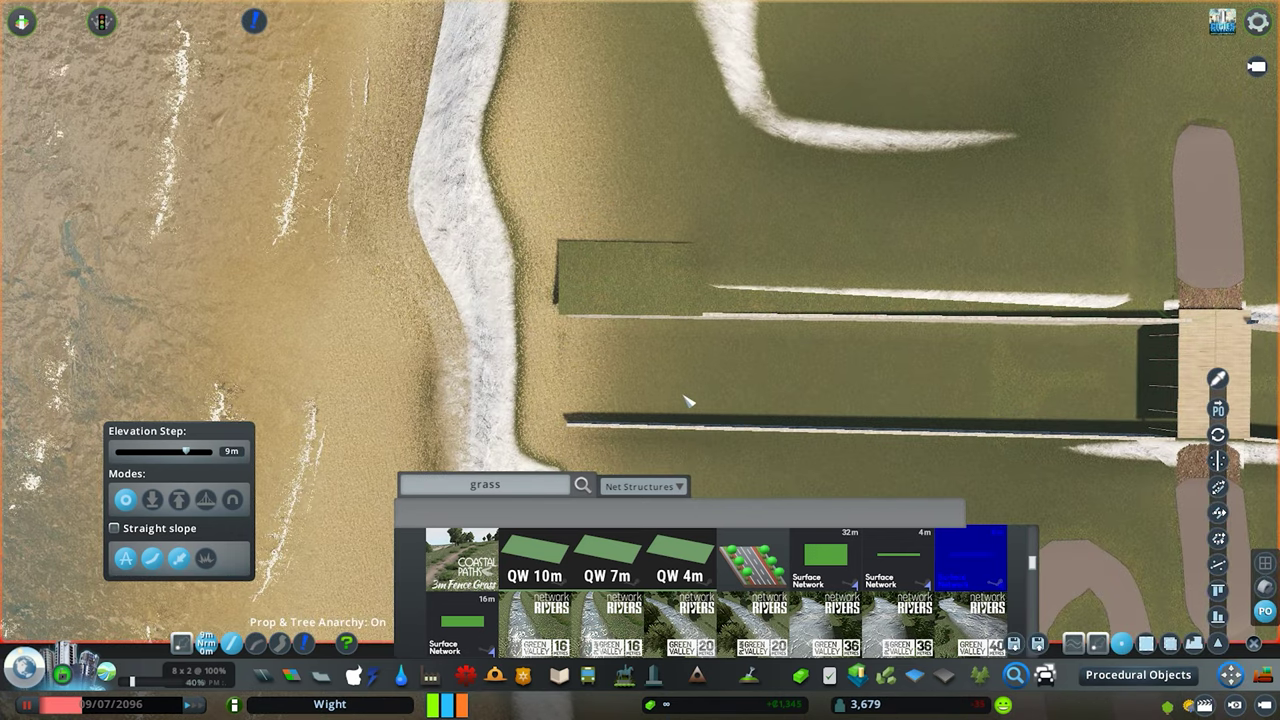
# - Orbit and zoom around the quay walls, bridge and channel to inspect them
pyautogui.moveTo(698, 400); pyautogui.dragTo(690, 314)
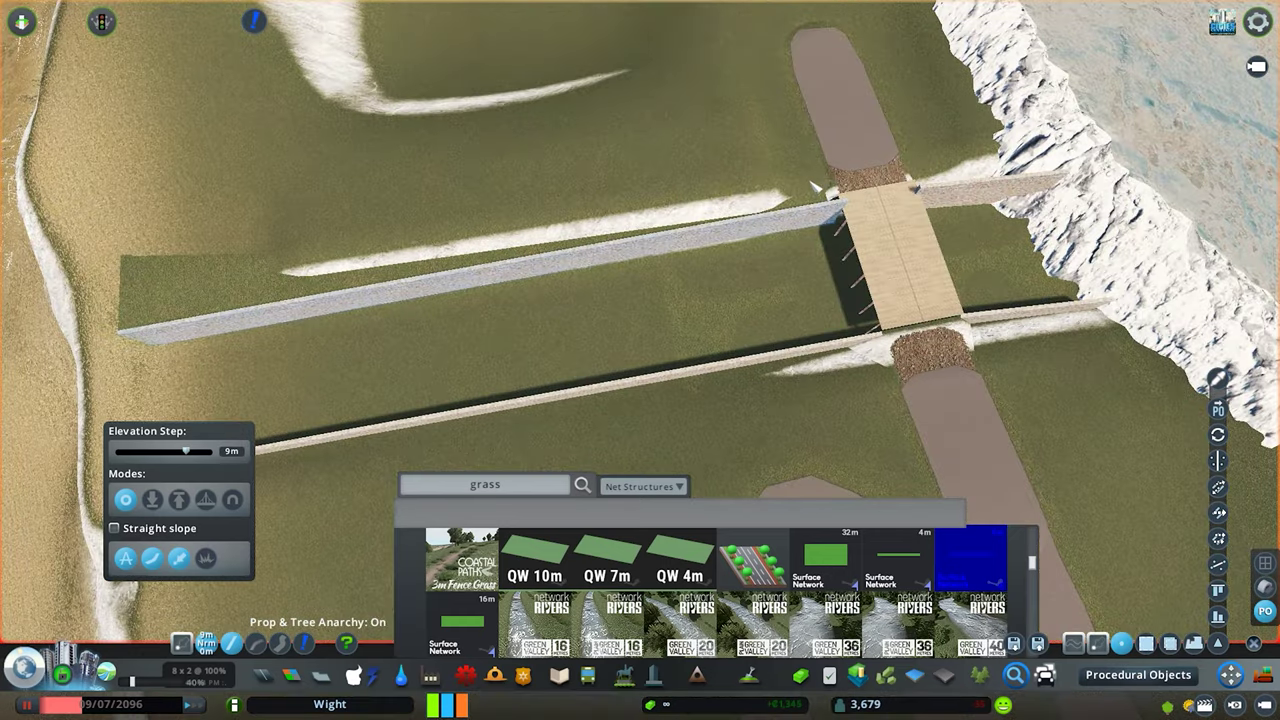
pyautogui.moveTo(820, 180); pyautogui.dragTo(693, 376)
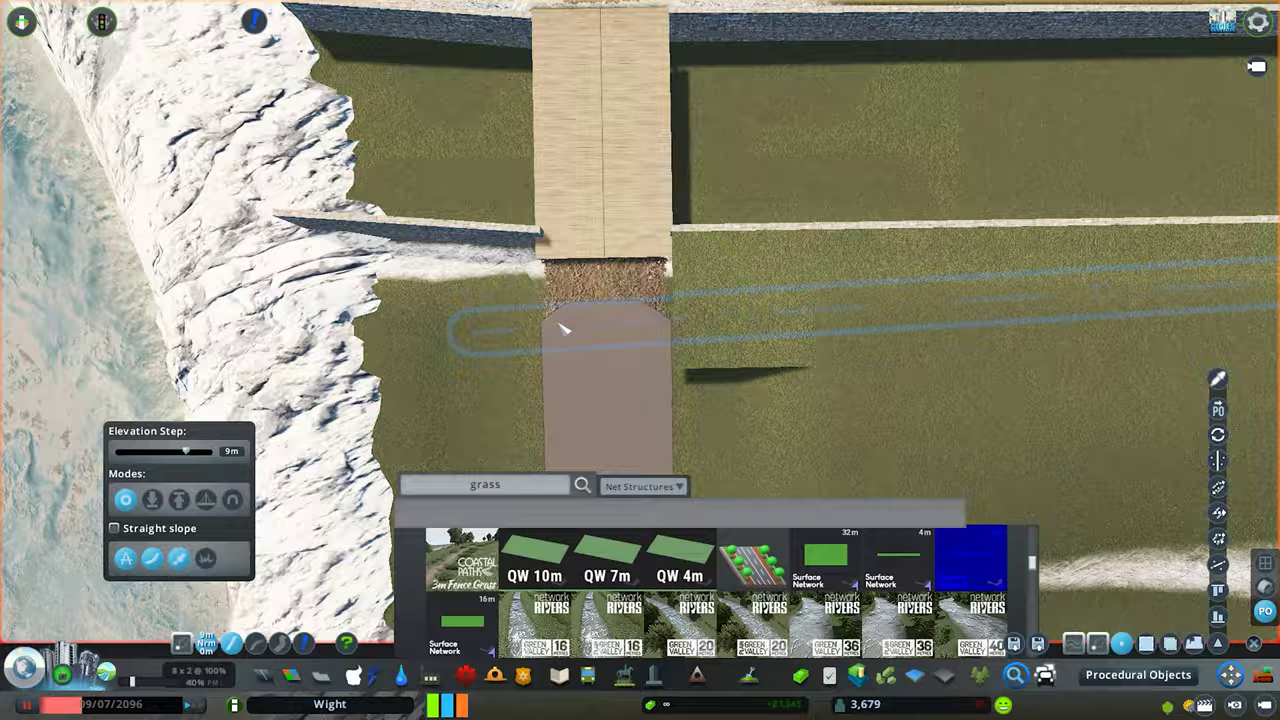
pyautogui.moveTo(693, 370); pyautogui.dragTo(560, 330)
pyautogui.scroll(-3, 820, 282)
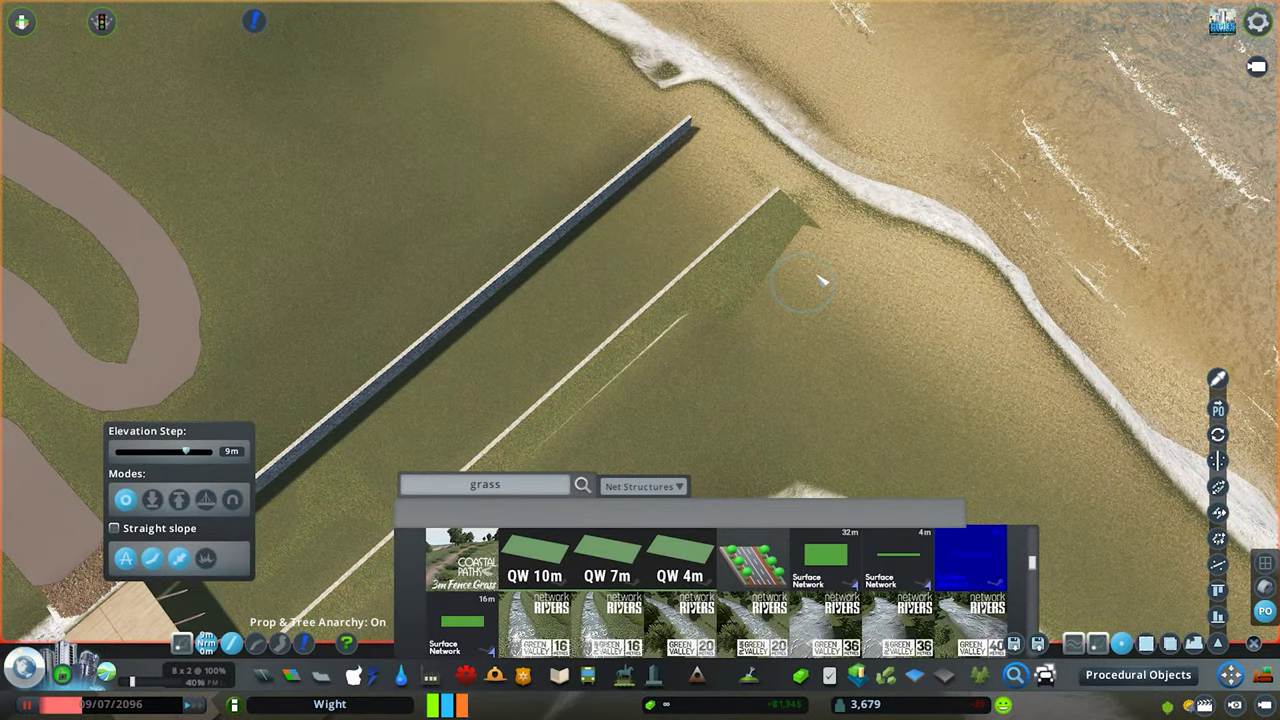
pyautogui.scroll(-5, 820, 282)
pyautogui.moveTo(820, 282); pyautogui.dragTo(700, 300)
pyautogui.scroll(8, 820, 282)
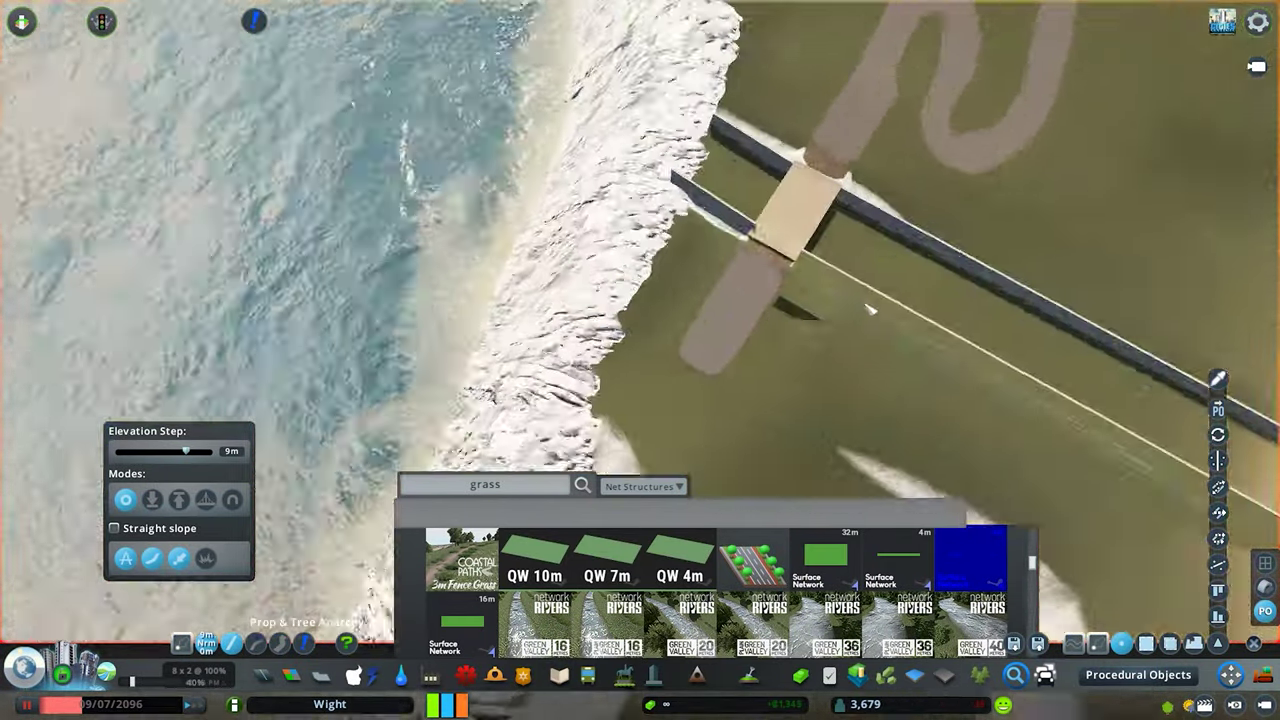
pyautogui.moveTo(868, 310)
pyautogui.mouseDown()
pyautogui.moveTo(760, 290)
pyautogui.moveTo(600, 320)
pyautogui.mouseUp()
pyautogui.scroll(6, 760, 280)
pyautogui.scroll(-3, 600, 320)
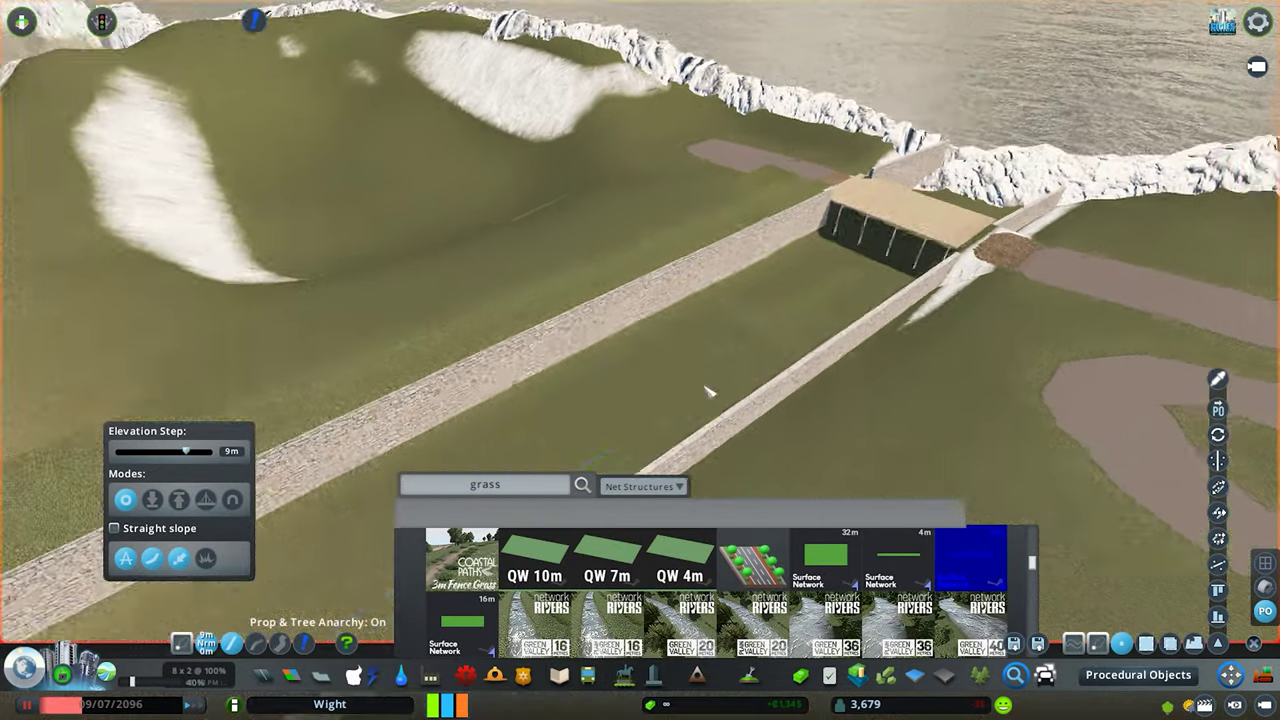
pyautogui.moveTo(502, 420); pyautogui.dragTo(640, 360)
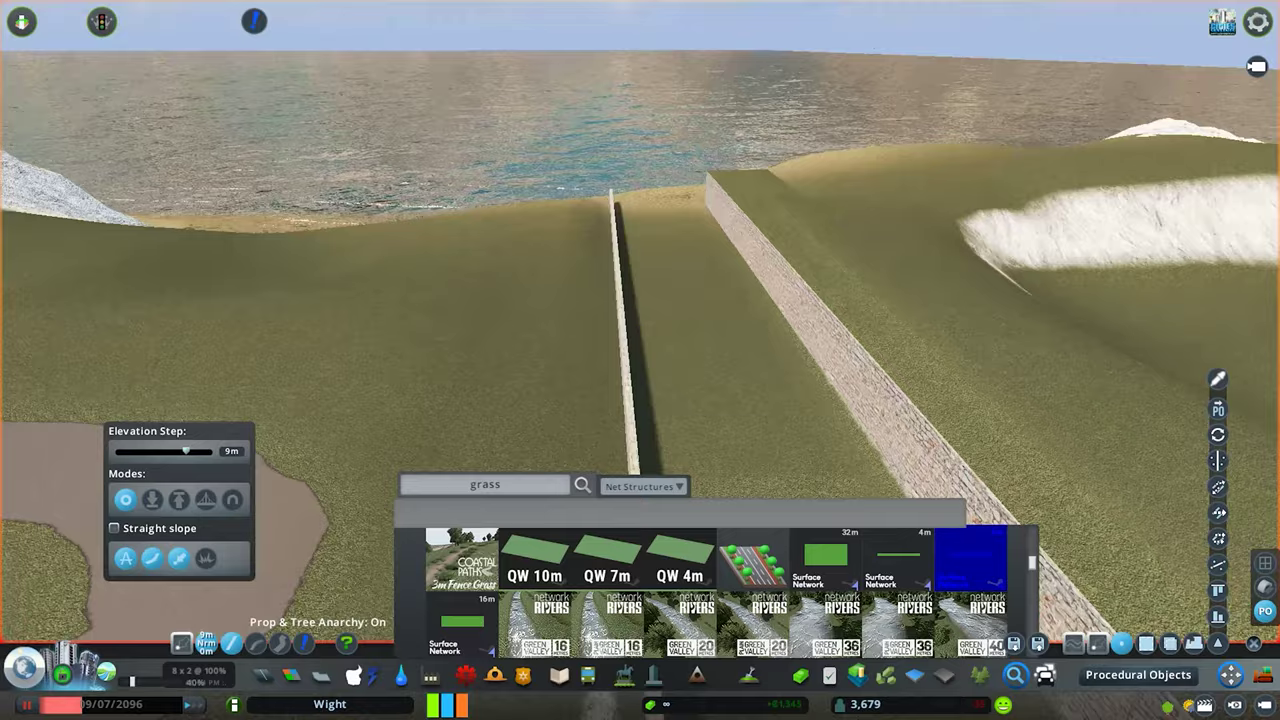
pyautogui.scroll(-3, 680, 320)
pyautogui.moveTo(680, 320)
pyautogui.mouseDown()
pyautogui.moveTo(680, 378)
pyautogui.moveTo(1145, 235)
pyautogui.moveTo(620, 330)
pyautogui.moveTo(860, 325)
pyautogui.moveTo(645, 350)
pyautogui.mouseUp()
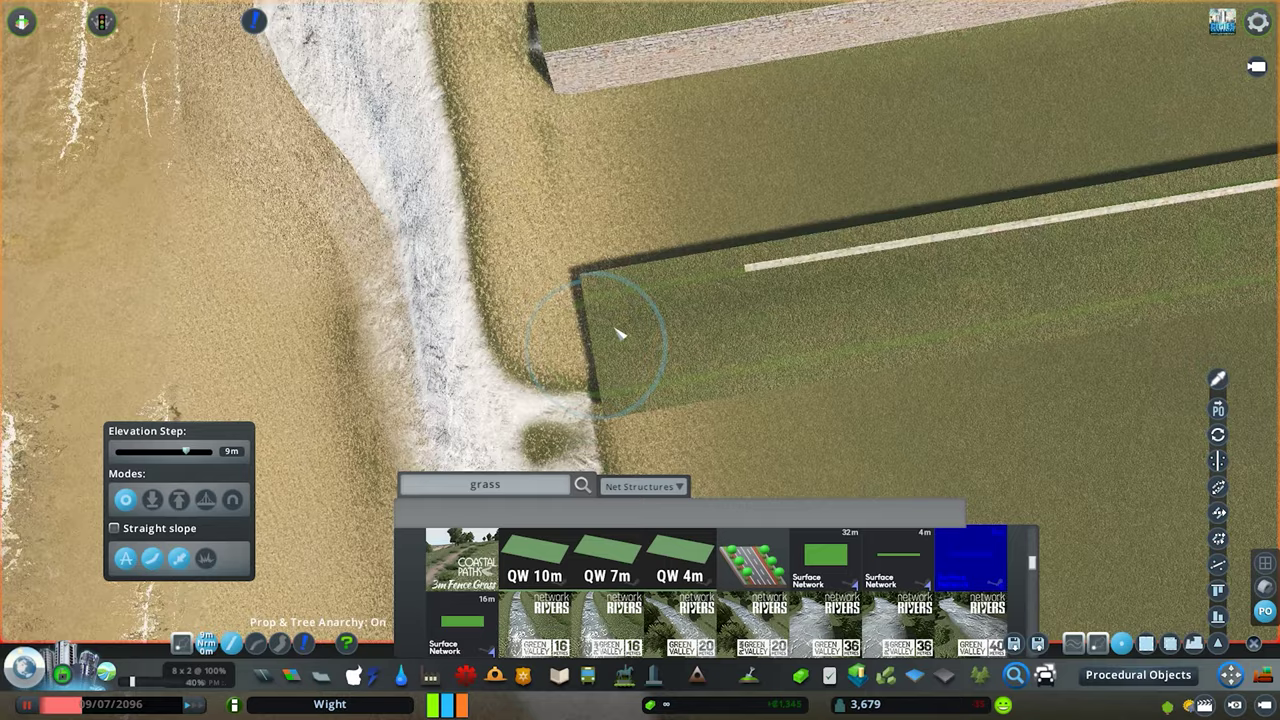
pyautogui.scroll(3, 620, 330)
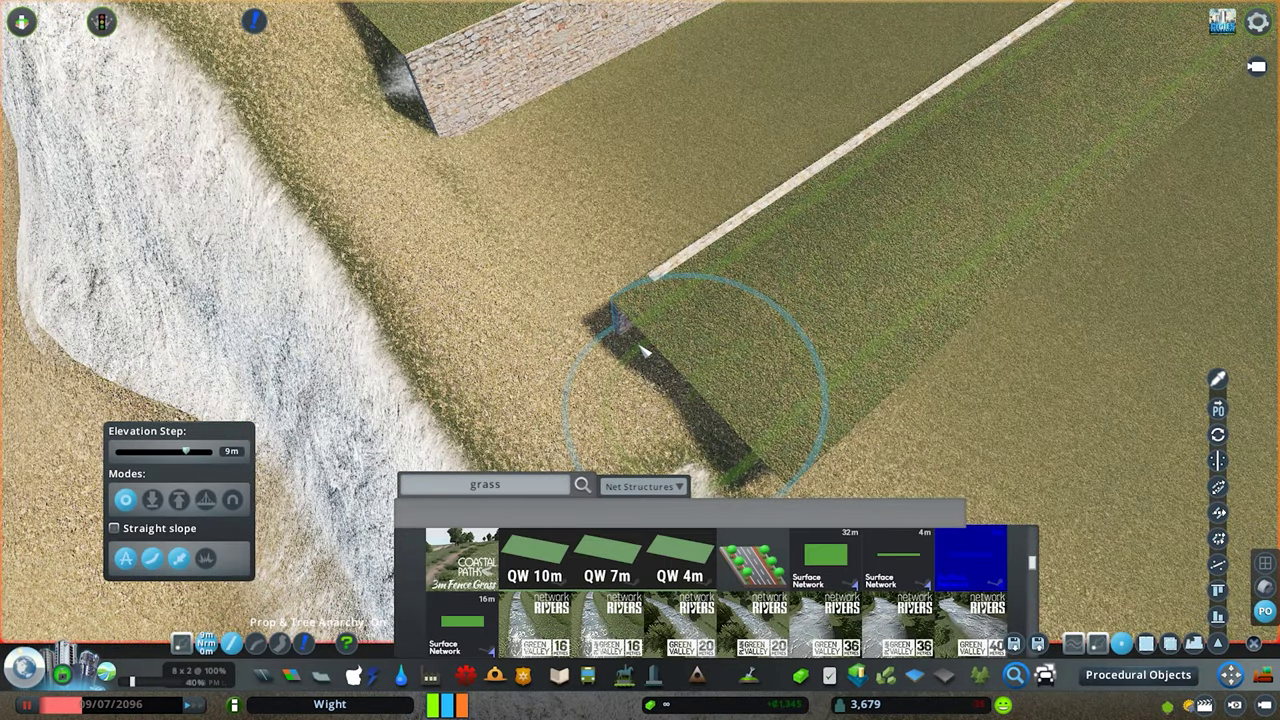
pyautogui.scroll(-5, 645, 350)
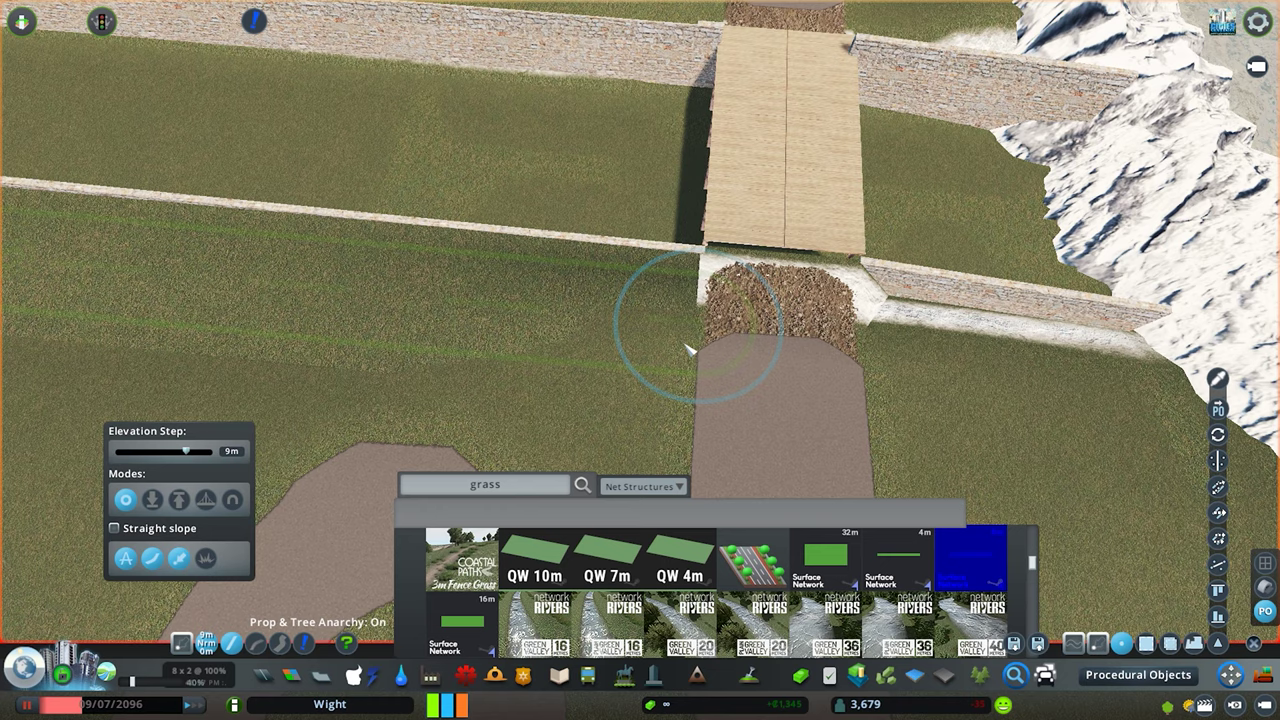
pyautogui.moveTo(683, 340); pyautogui.dragTo(660, 355)
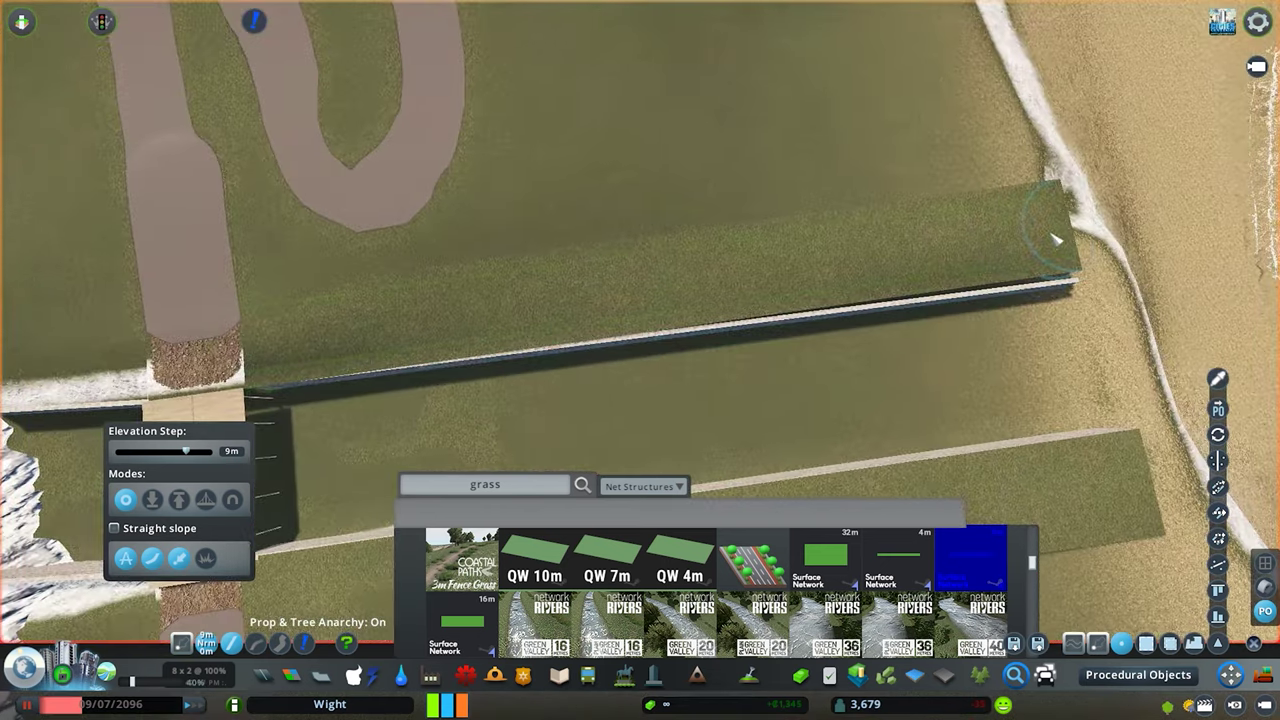
pyautogui.scroll(3, 650, 360)
pyautogui.scroll(3, 645, 368)
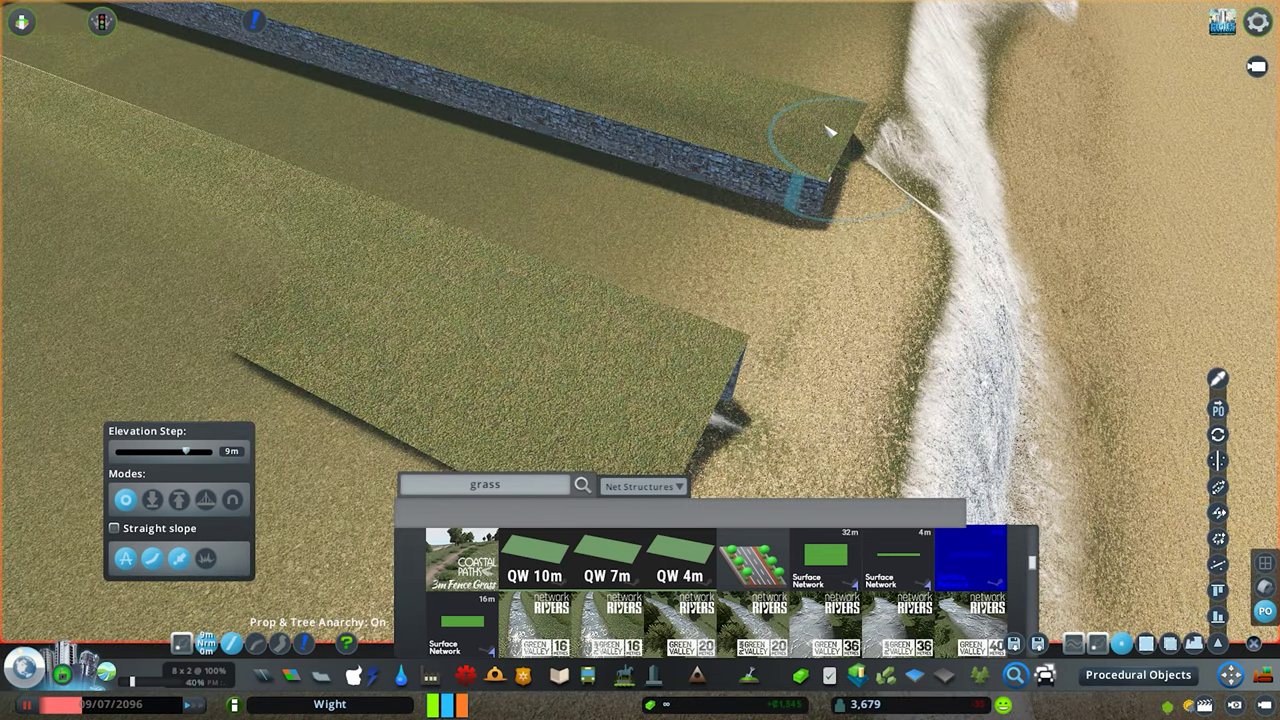
pyautogui.moveTo(700, 340); pyautogui.dragTo(660, 355)
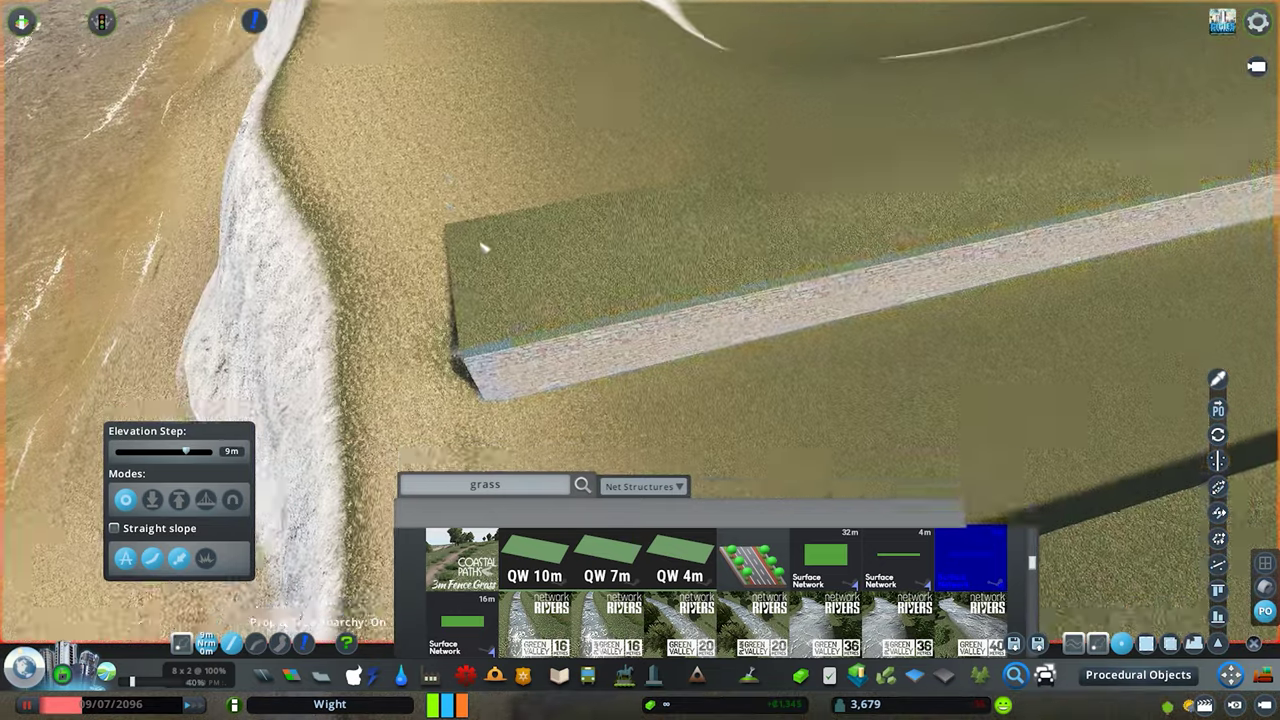
pyautogui.scroll(-5, 645, 368)
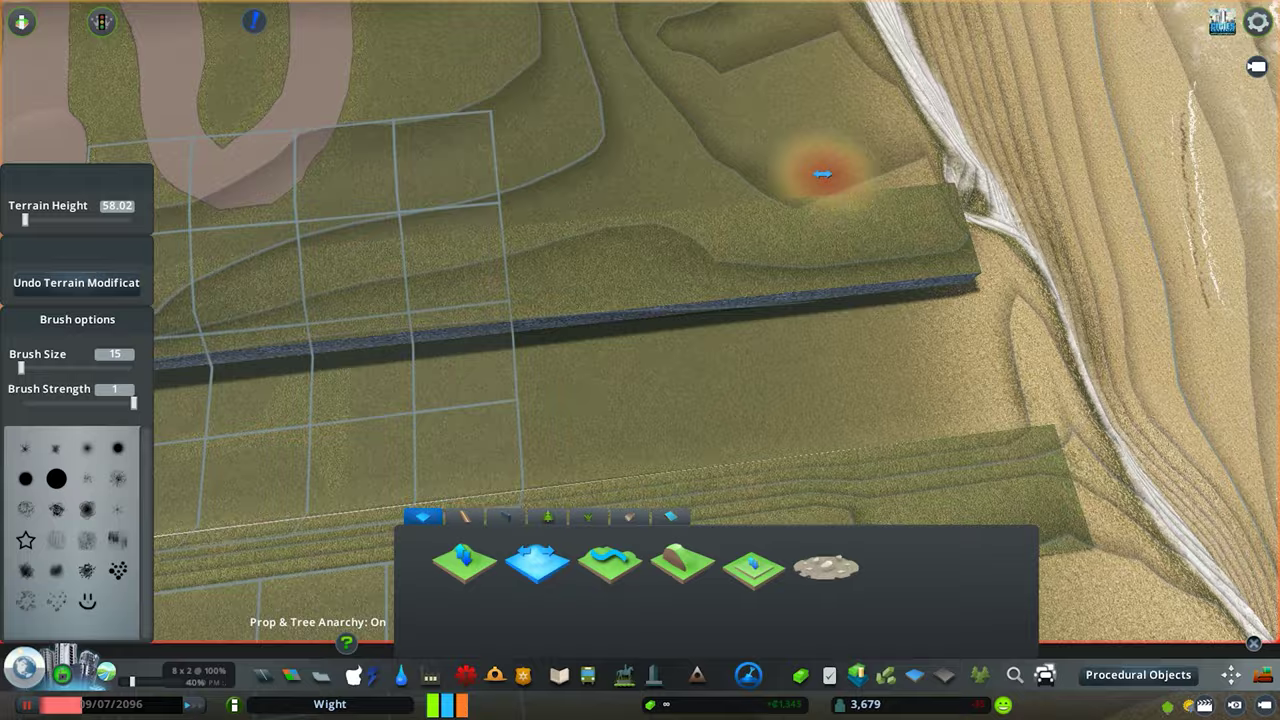
# - Turn on the contour view and survey terrain heights along the coastline and road
pyautogui.moveTo(640, 360); pyautogui.dragTo(700, 300)
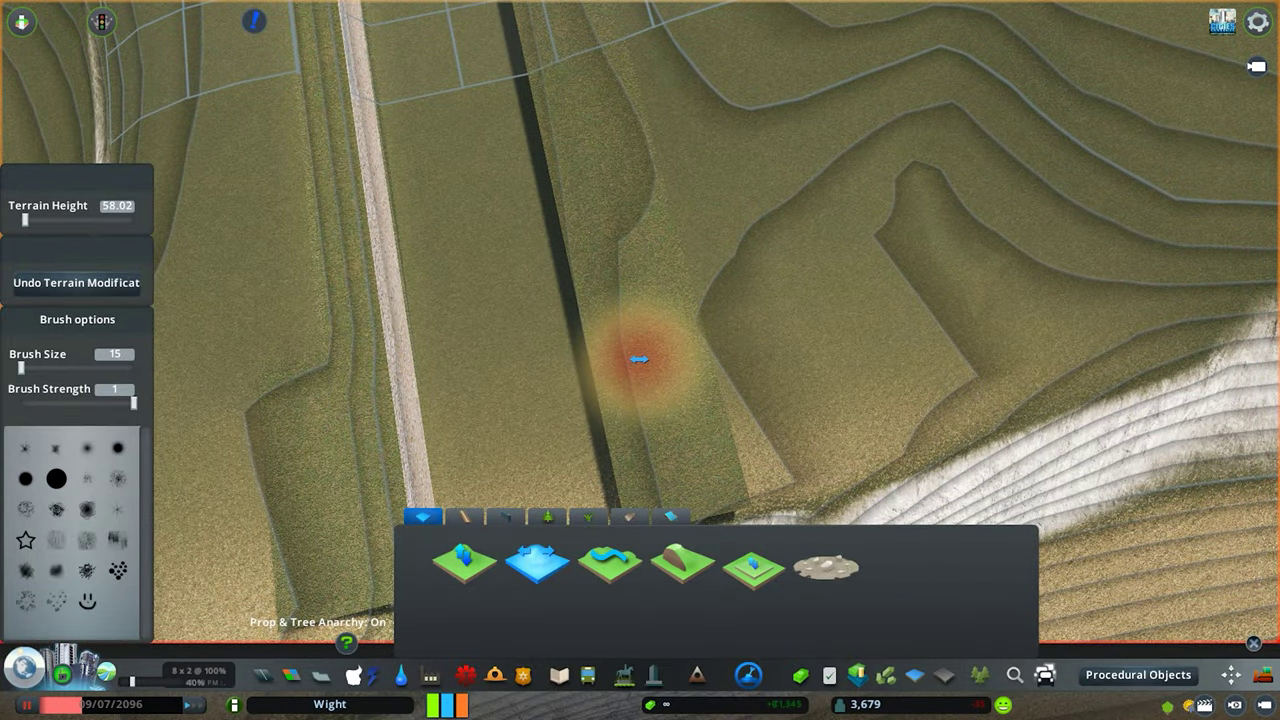
pyautogui.scroll(-5, 640, 360)
pyautogui.scroll(5, 640, 360)
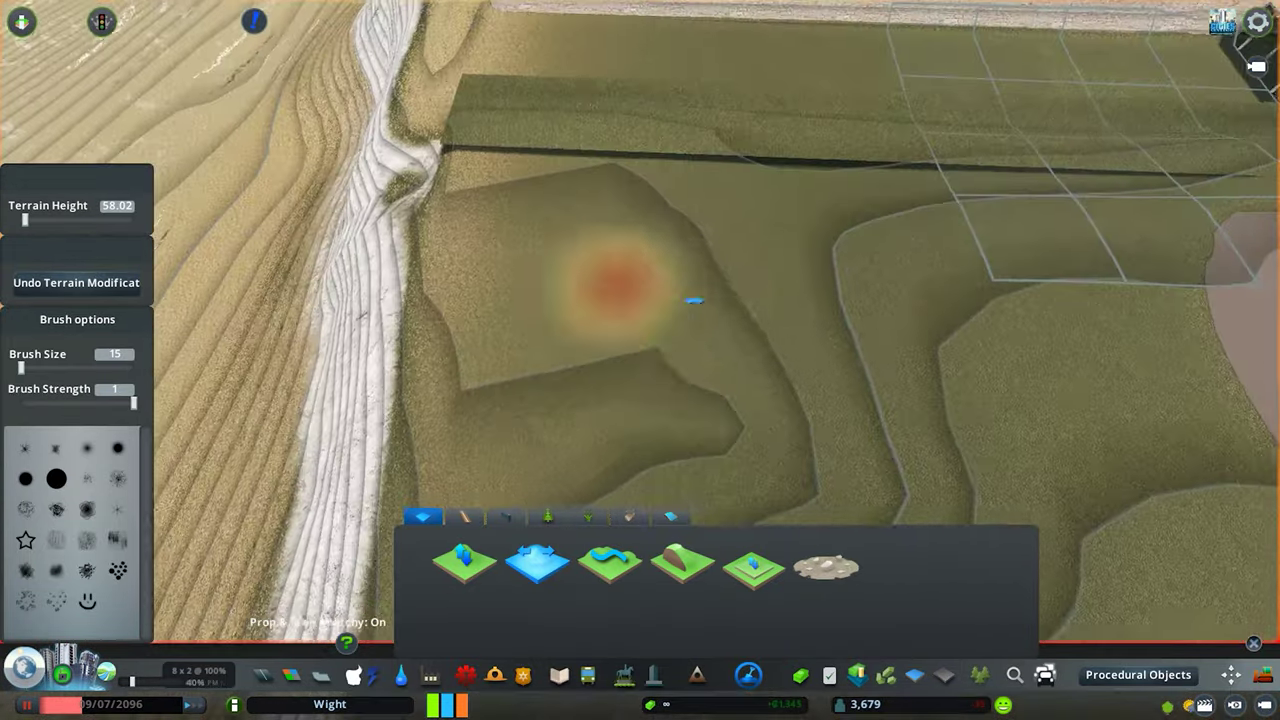
pyautogui.scroll(-5, 640, 360)
pyautogui.moveTo(640, 360); pyautogui.dragTo(500, 300)
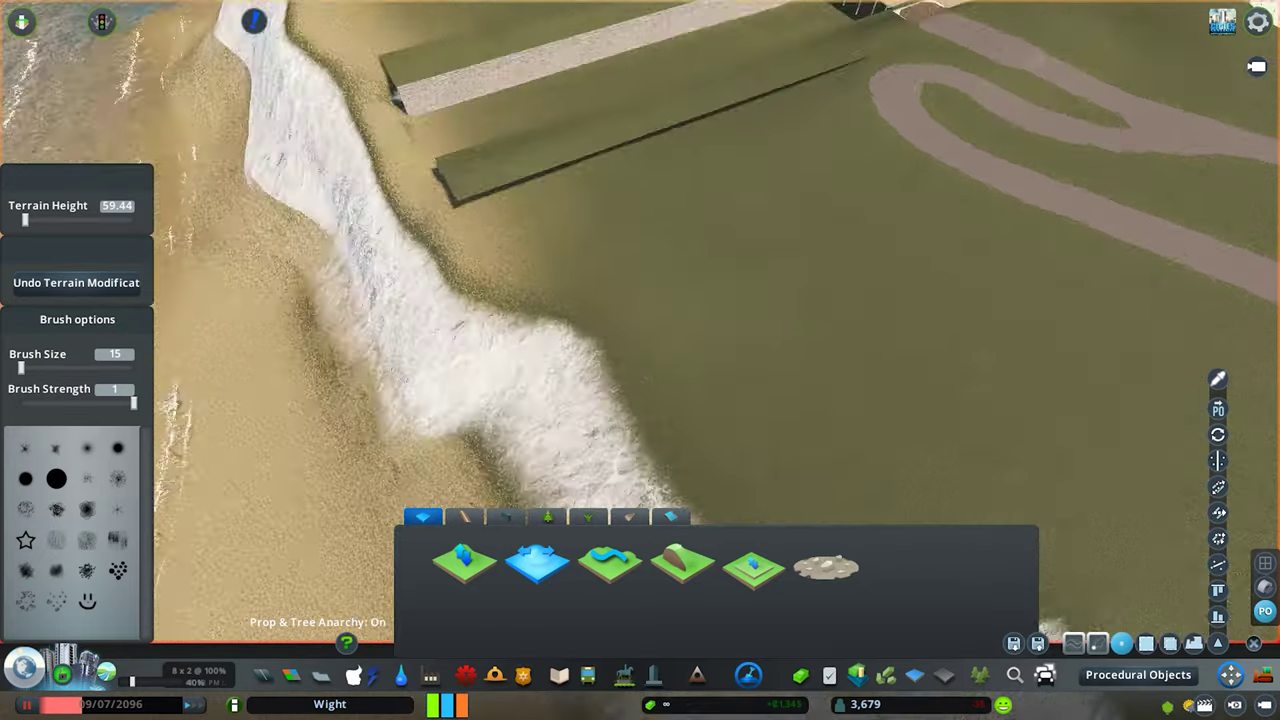
pyautogui.moveTo(640, 360); pyautogui.dragTo(645, 367)
pyautogui.hotkey('ctrl', 't')
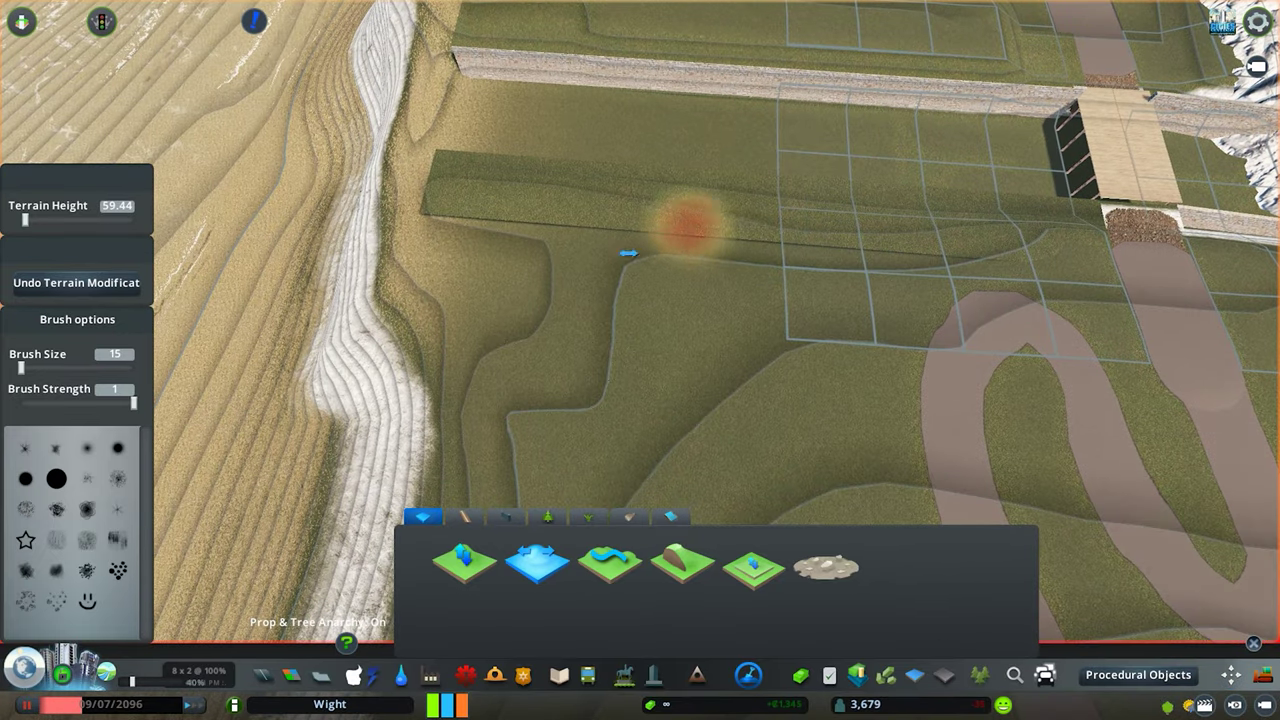
pyautogui.scroll(1, 525, 323)
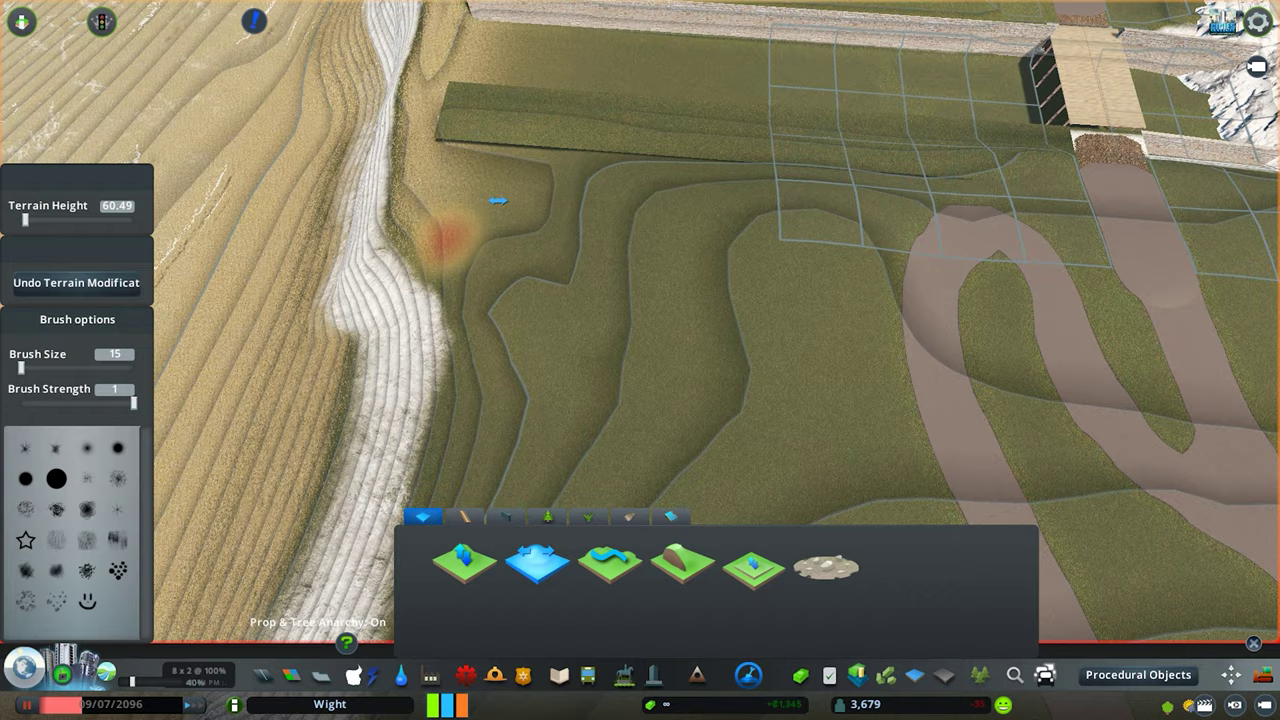
pyautogui.moveTo(640, 360)
pyautogui.mouseDown()
pyautogui.moveTo(668, 392)
pyautogui.moveTo(472, 406)
pyautogui.moveTo(397, 256)
pyautogui.mouseUp()
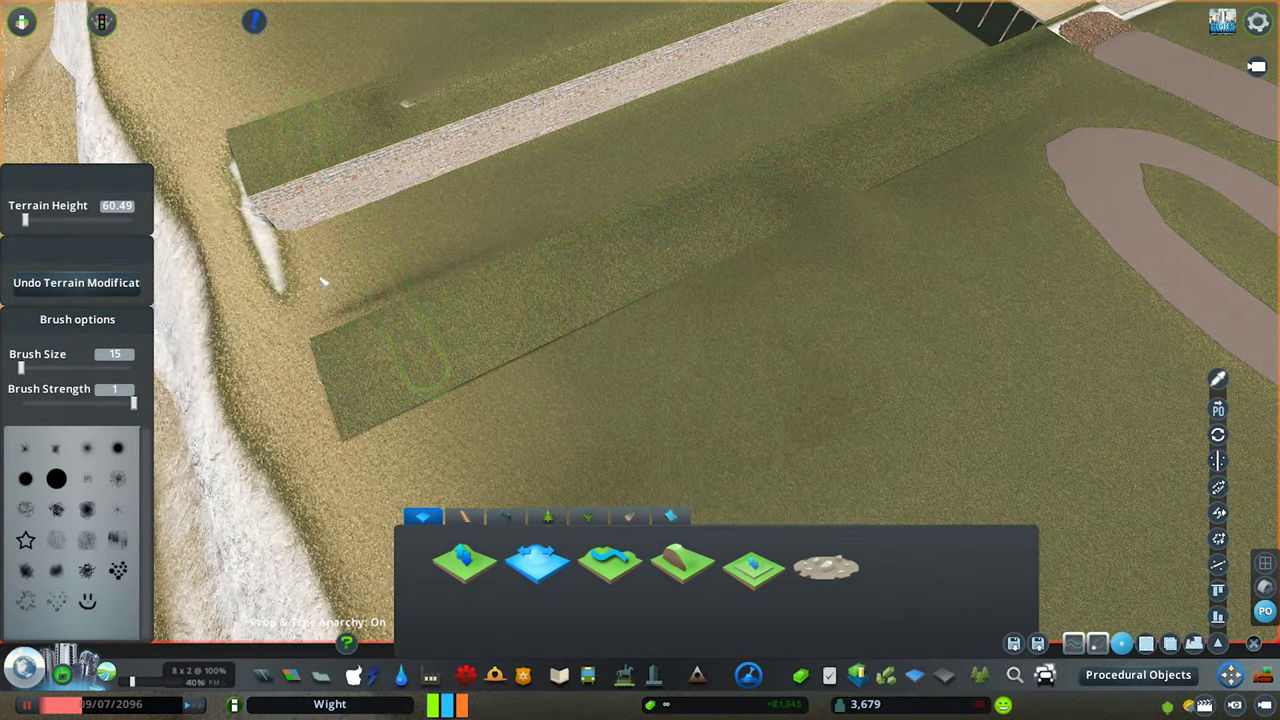
pyautogui.middleClick(663, 360)
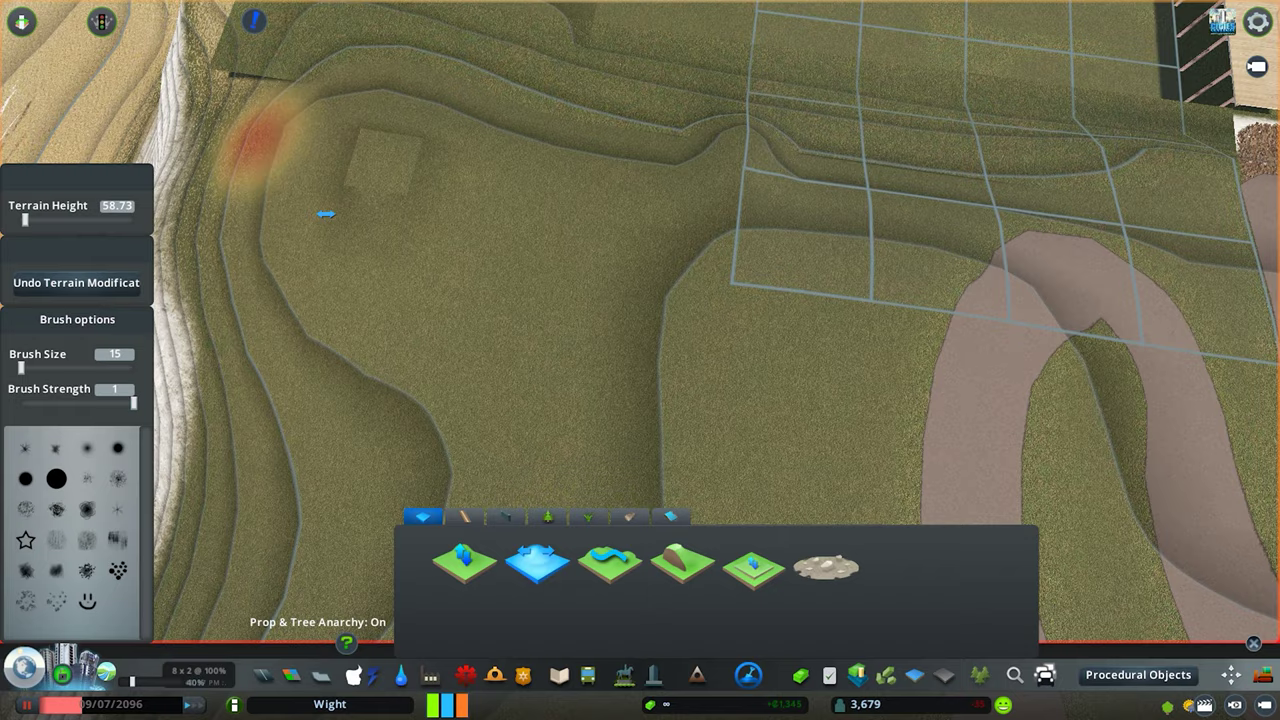
pyautogui.moveTo(200, 80); pyautogui.dragTo(778, 230)
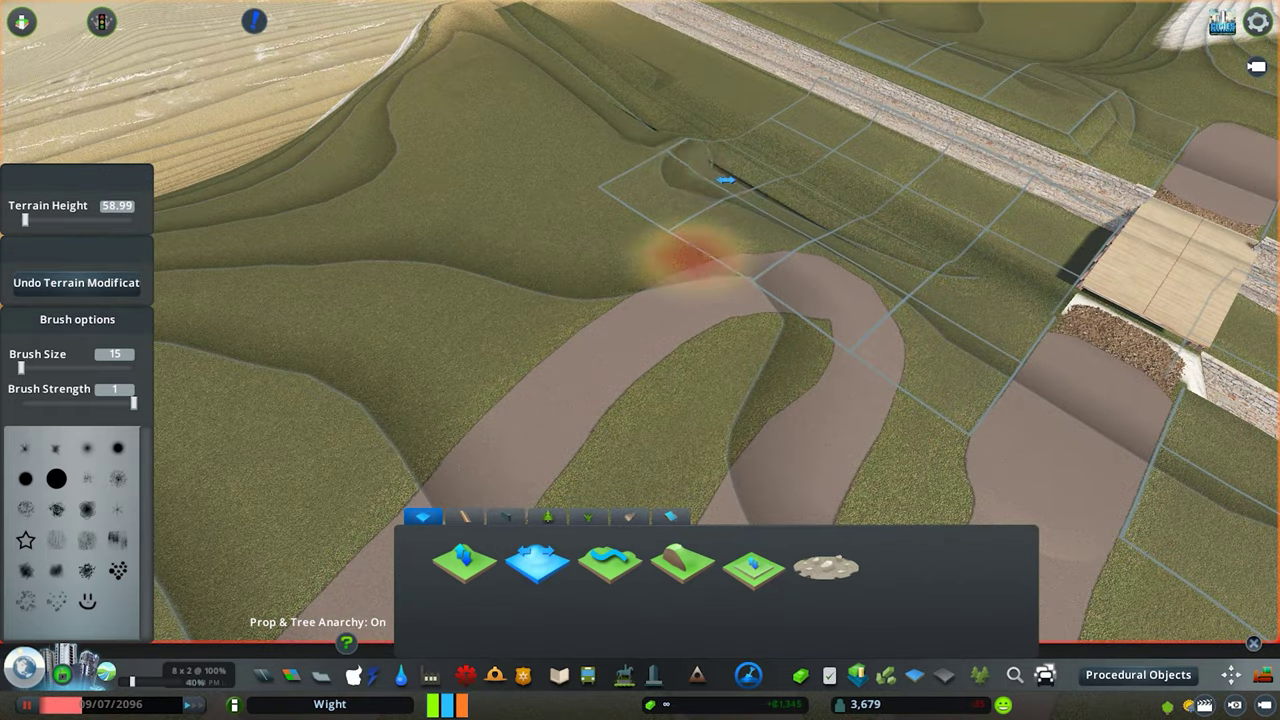
pyautogui.moveTo(726, 180); pyautogui.dragTo(666, 155)
pyautogui.click(750, 676)
pyautogui.scroll(-5, 660, 360)
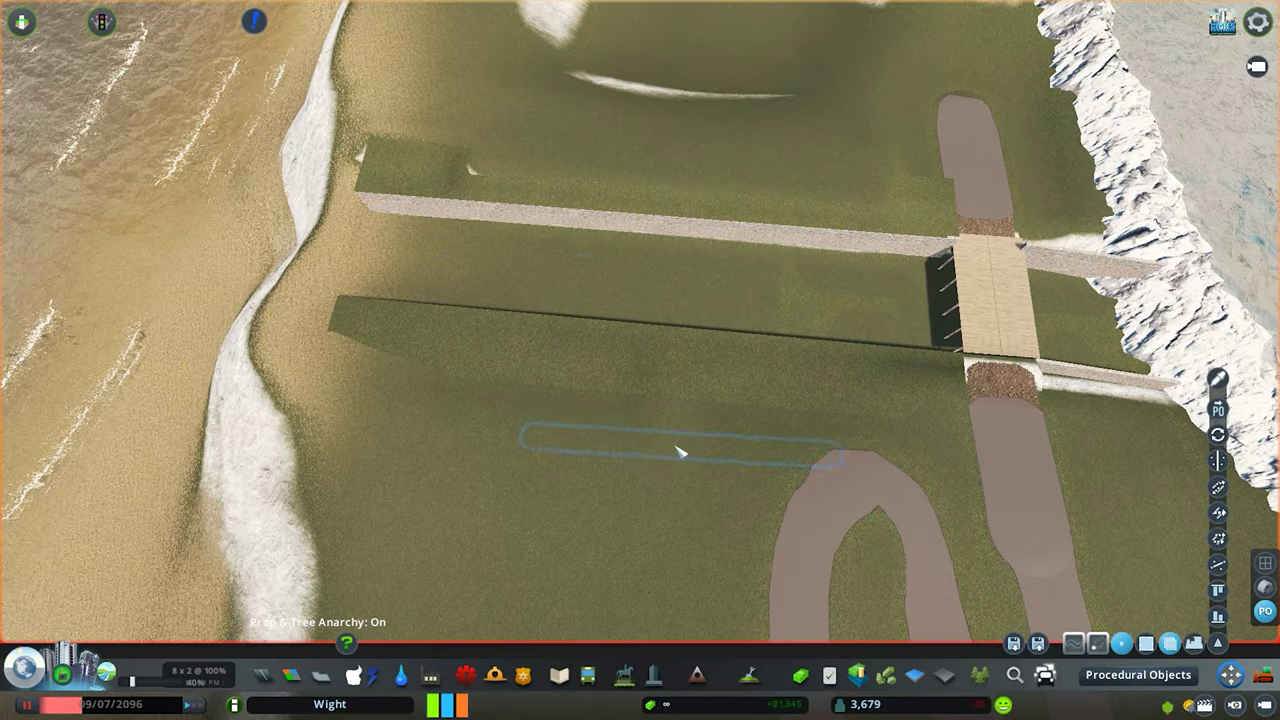
pyautogui.moveTo(678, 453); pyautogui.dragTo(558, 378)
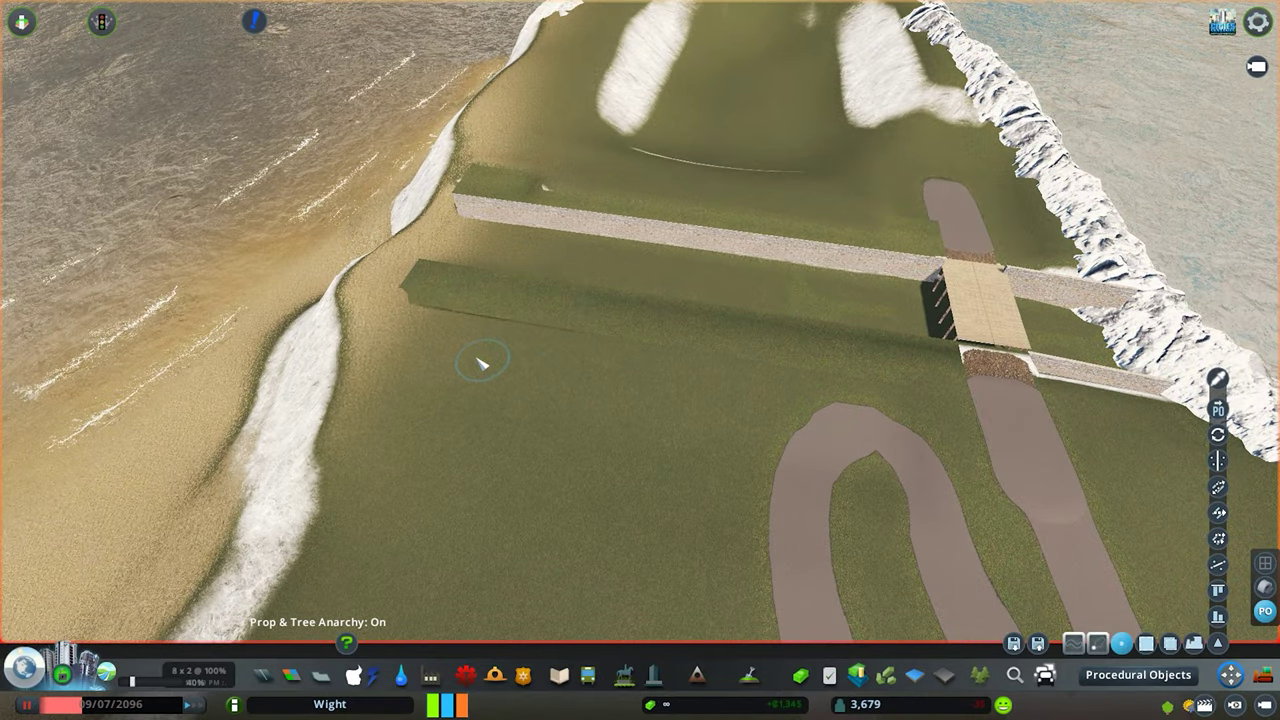
pyautogui.moveTo(478, 362)
pyautogui.mouseDown()
pyautogui.moveTo(820, 418)
pyautogui.moveTo(325, 335)
pyautogui.mouseUp()
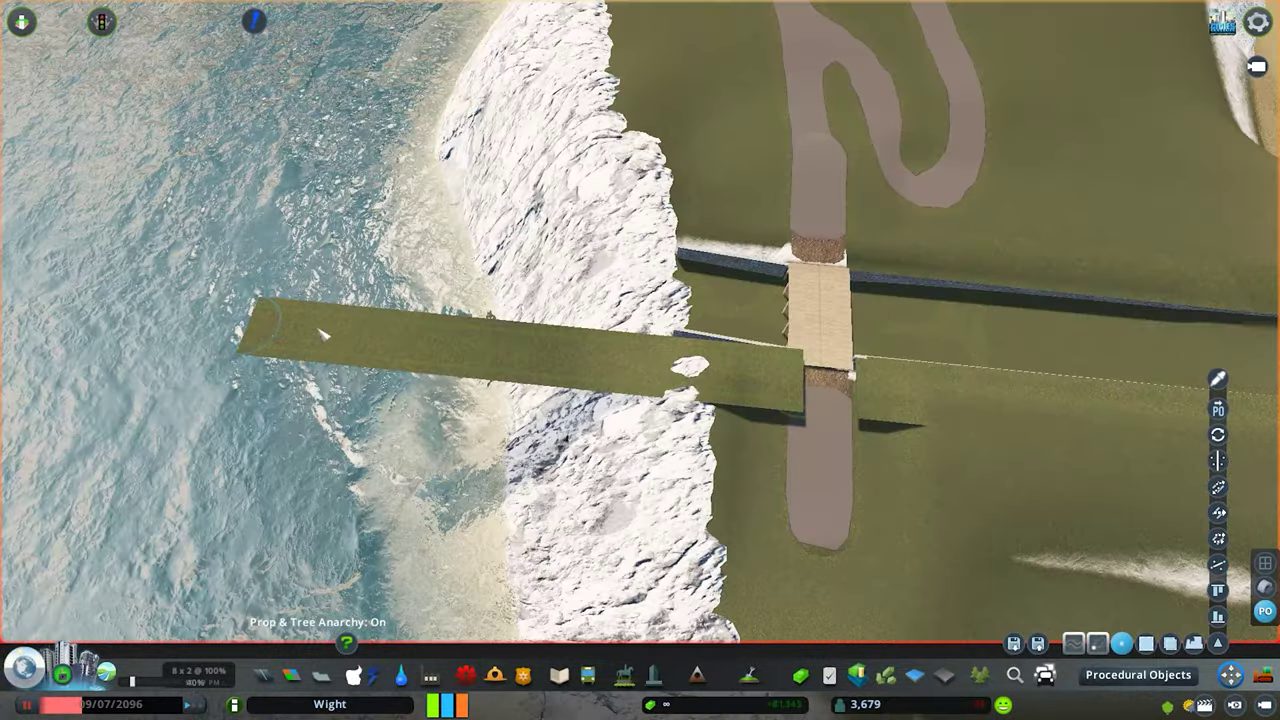
pyautogui.moveTo(640, 320)
pyautogui.mouseDown()
pyautogui.moveTo(818, 228)
pyautogui.moveTo(662, 370)
pyautogui.mouseUp()
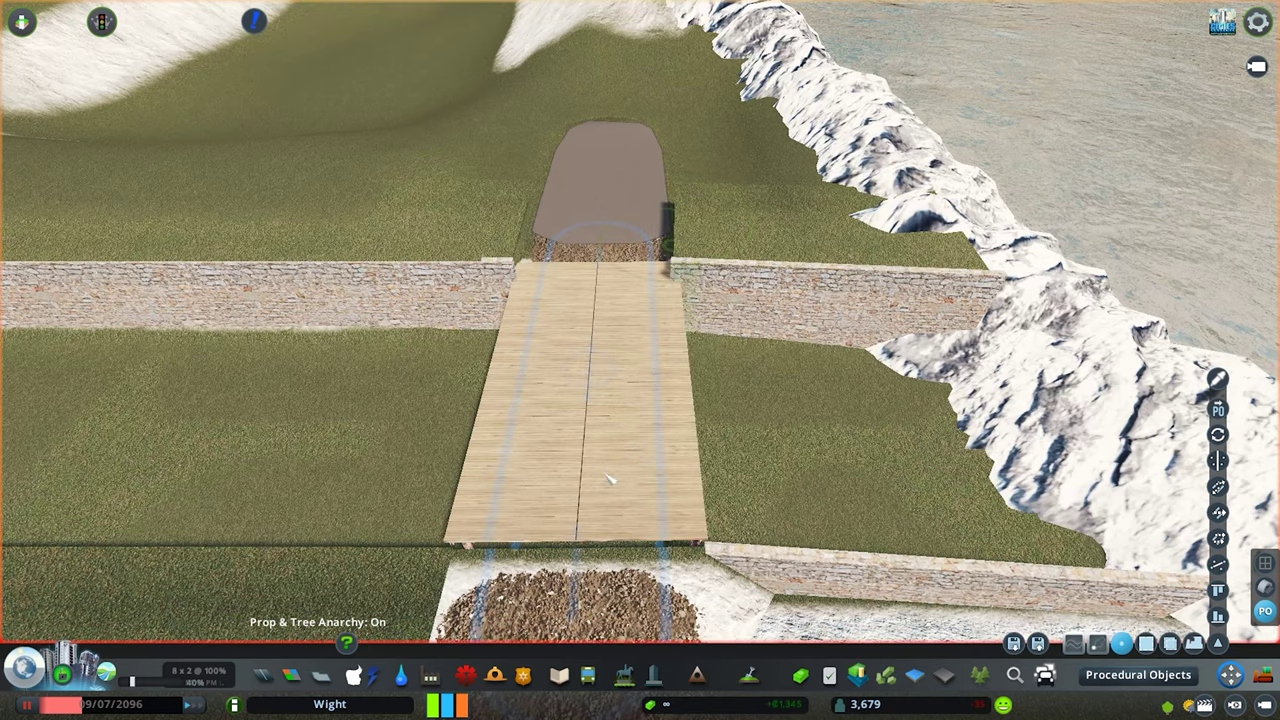
pyautogui.scroll(3, 609, 480)
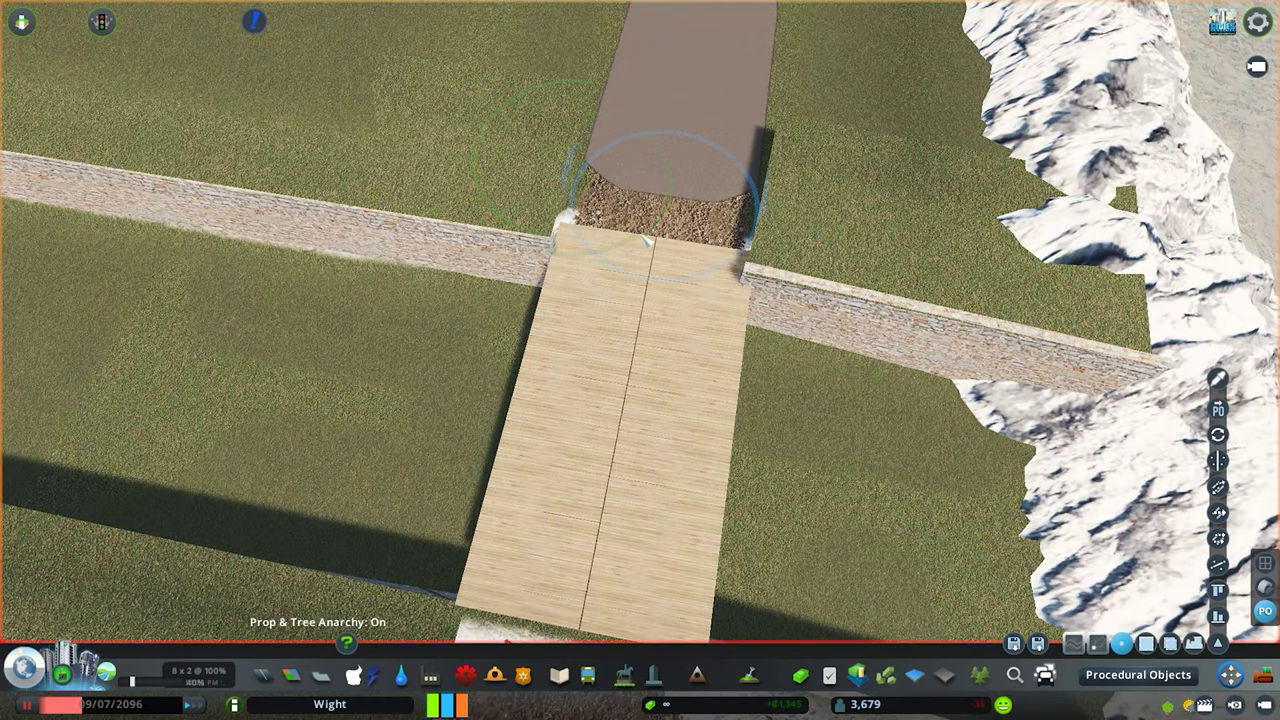
pyautogui.moveTo(648, 240); pyautogui.dragTo(818, 236)
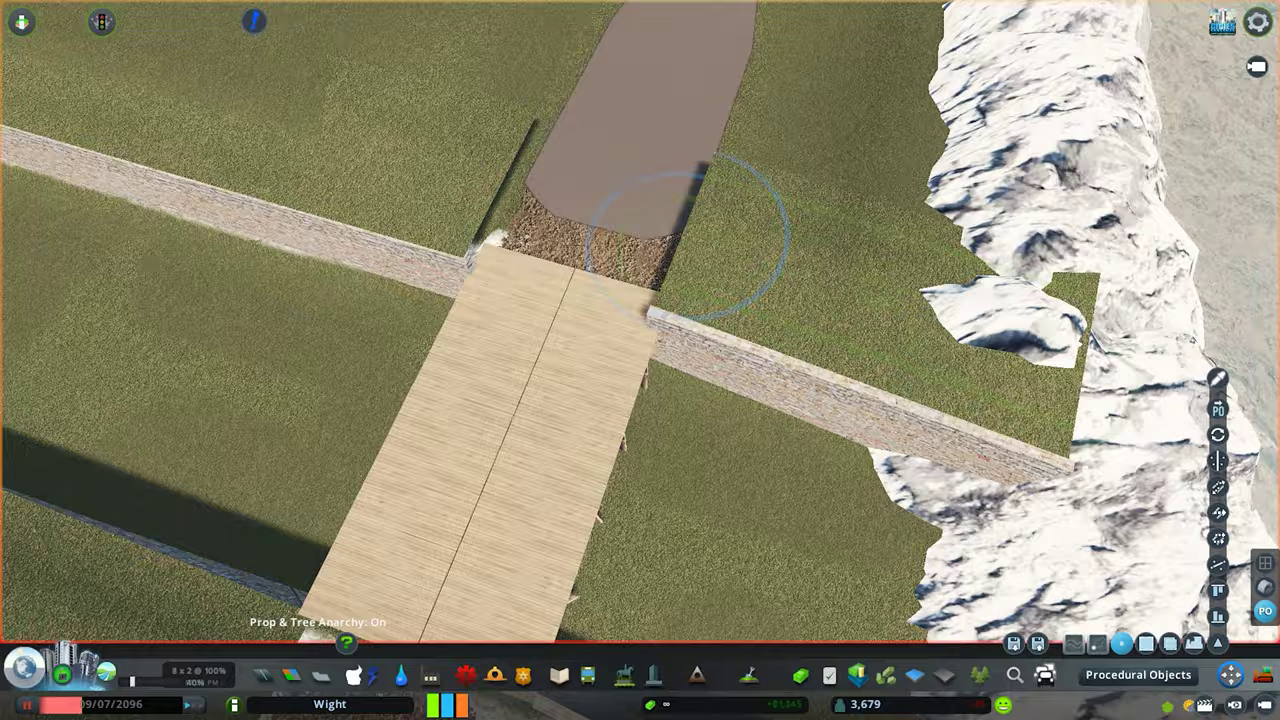
pyautogui.moveTo(885, 205); pyautogui.dragTo(566, 310)
pyautogui.scroll(2, 566, 310)
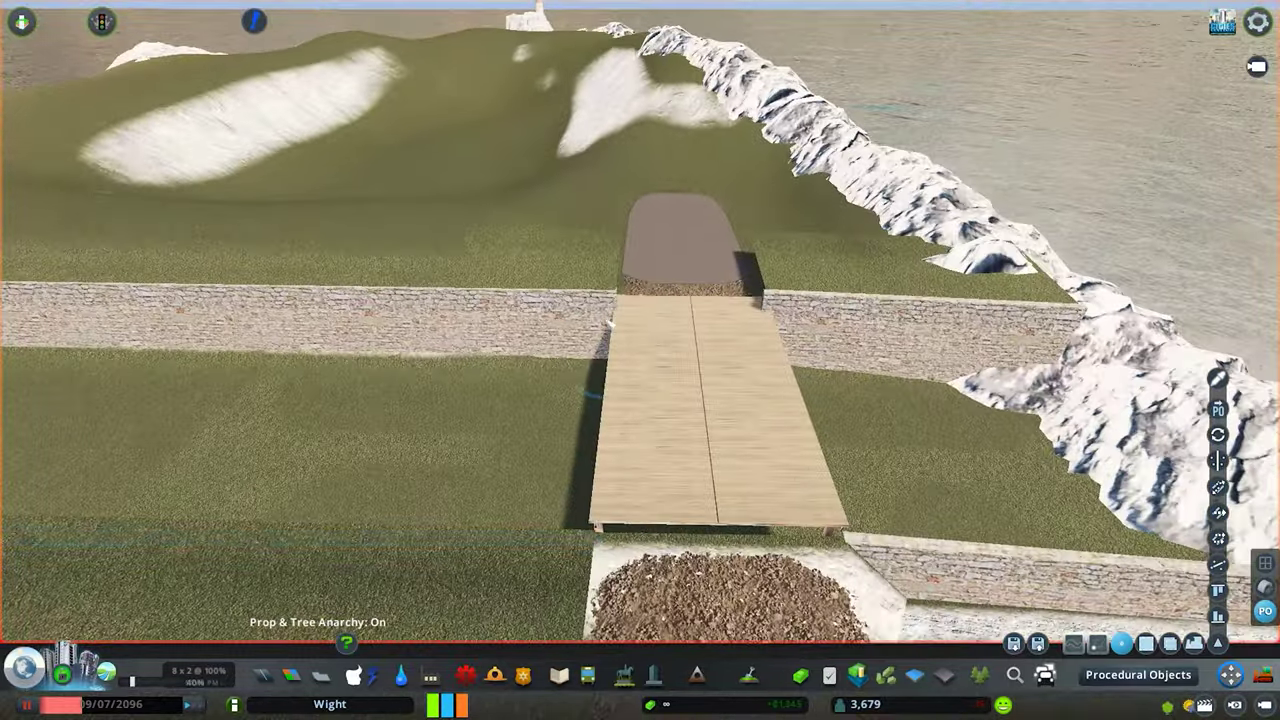
pyautogui.moveTo(517, 189); pyautogui.dragTo(692, 300)
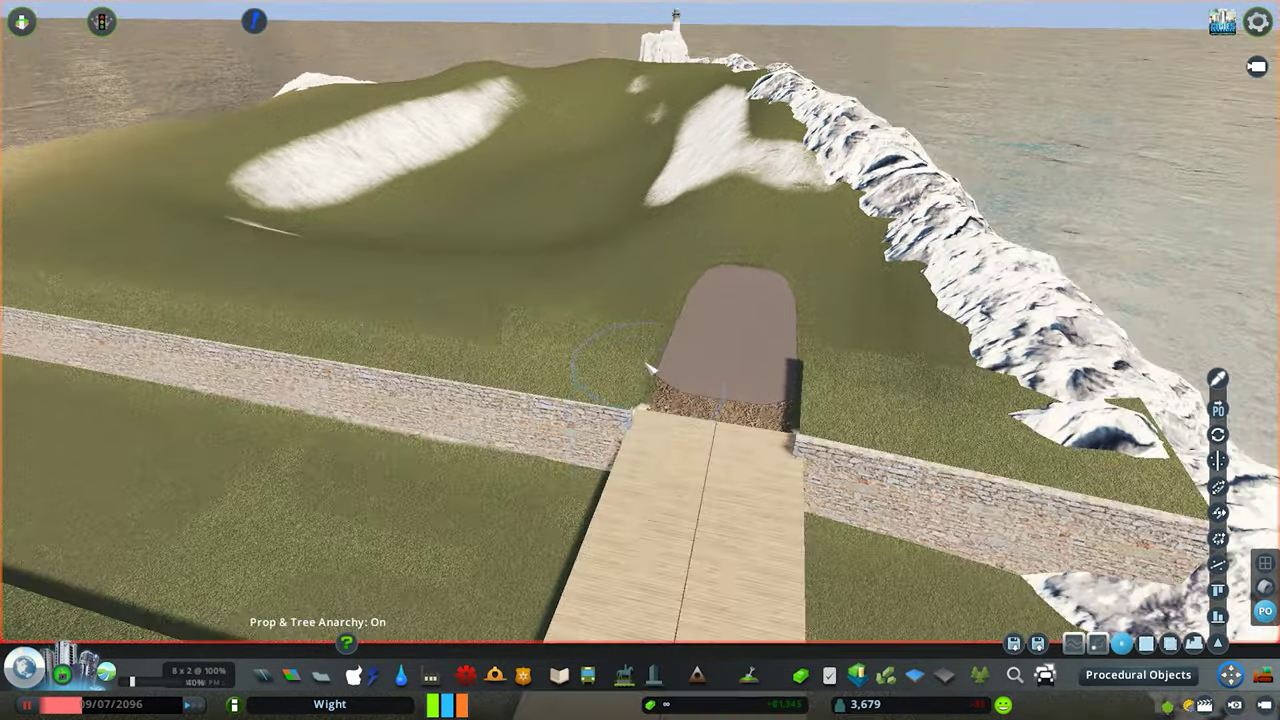
pyautogui.scroll(3, 692, 300)
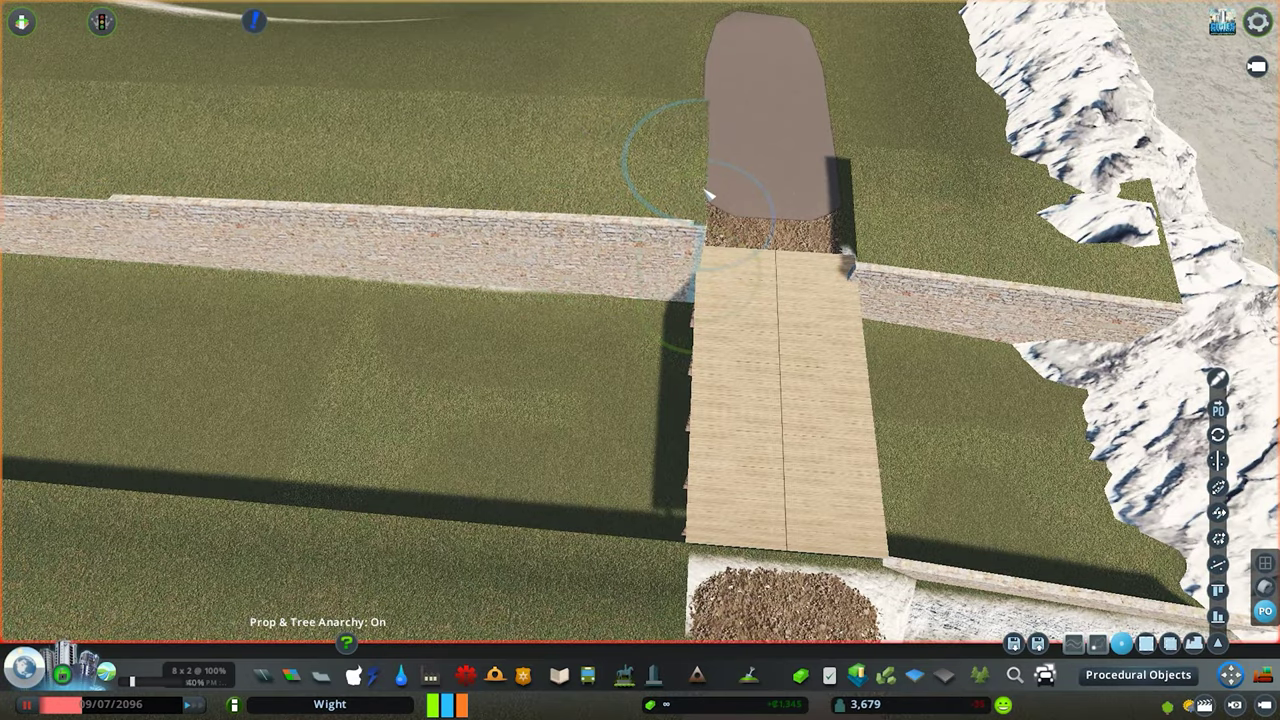
pyautogui.moveTo(708, 193); pyautogui.dragTo(708, 300)
pyautogui.moveTo(782, 323); pyautogui.dragTo(645, 362)
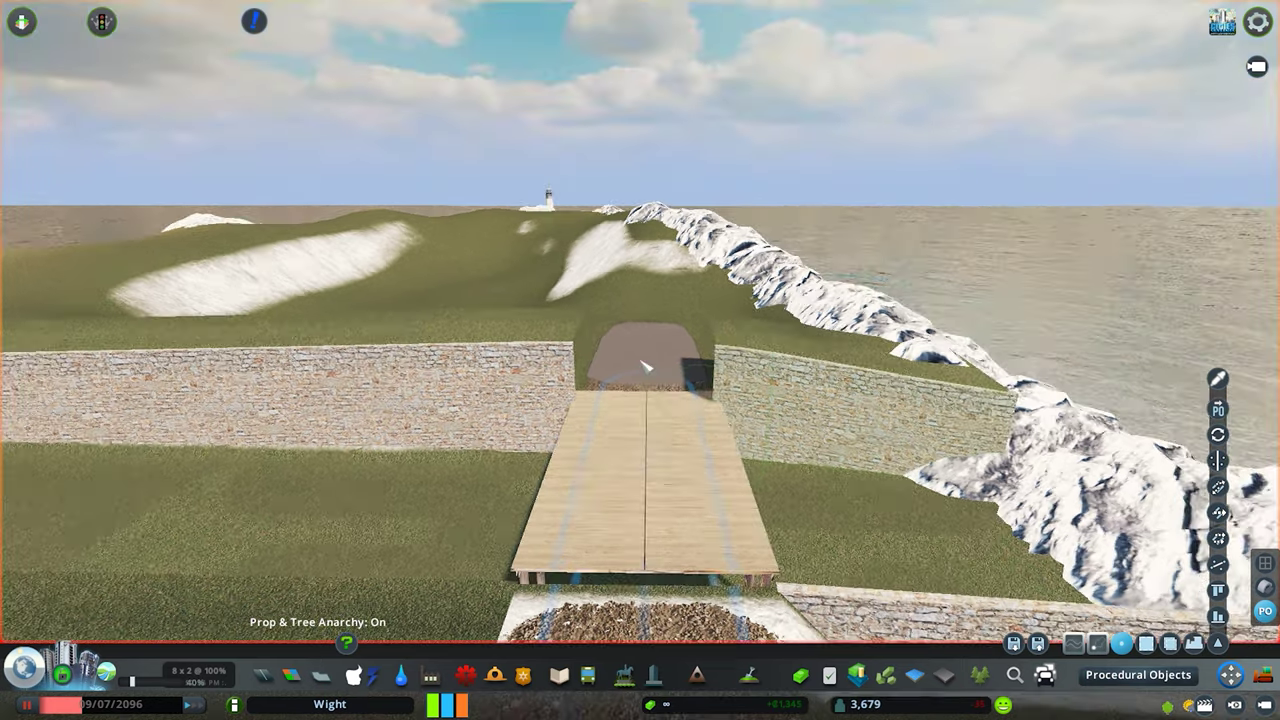
pyautogui.scroll(4, 645, 362)
pyautogui.moveTo(645, 362)
pyautogui.mouseDown()
pyautogui.moveTo(590, 323)
pyautogui.moveTo(590, 230)
pyautogui.mouseUp()
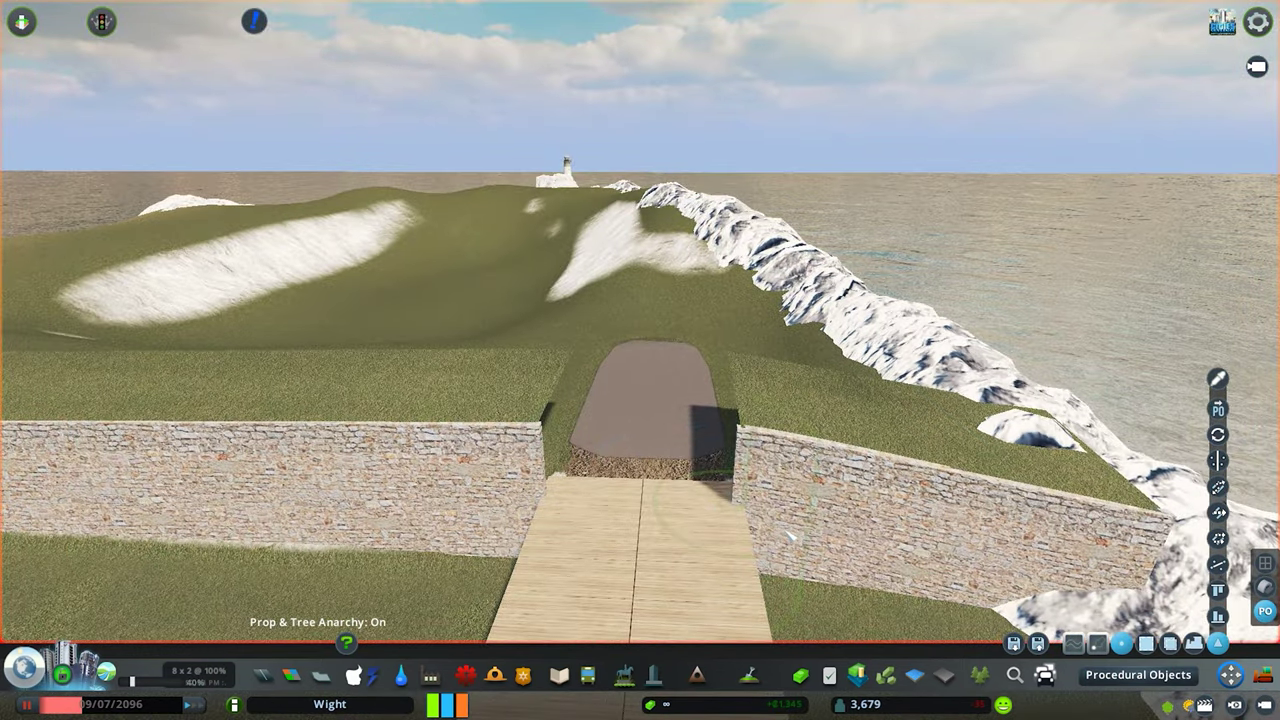
pyautogui.moveTo(640, 360)
pyautogui.mouseDown()
pyautogui.moveTo(843, 516)
pyautogui.moveTo(648, 372)
pyautogui.moveTo(740, 300)
pyautogui.mouseUp()
pyautogui.scroll(-5, 838, 503)
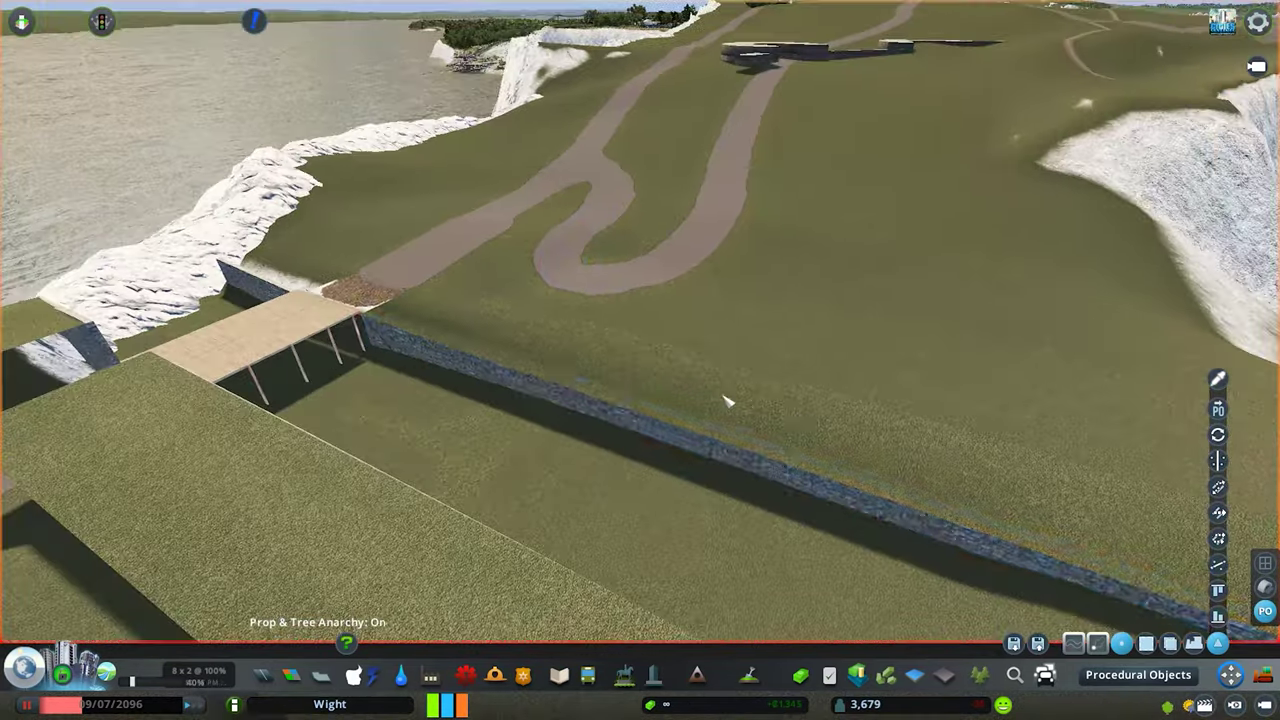
pyautogui.scroll(3, 640, 360)
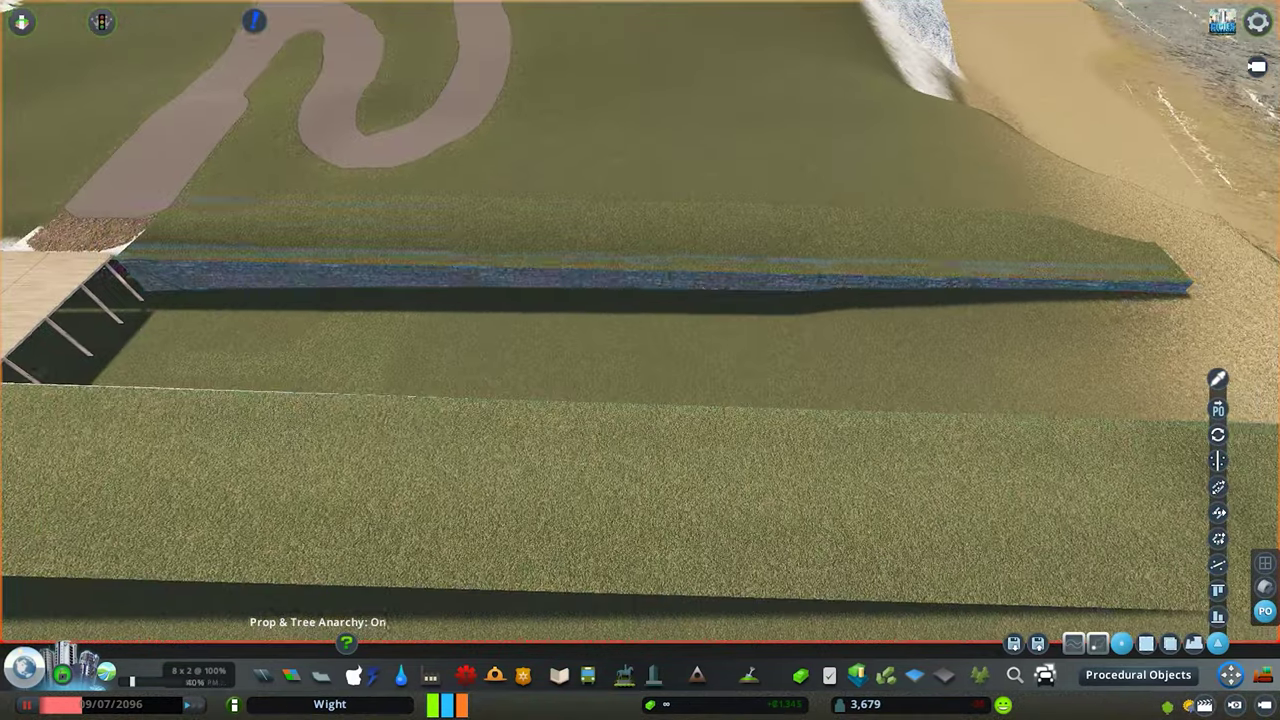
pyautogui.moveTo(590, 217)
pyautogui.mouseDown()
pyautogui.moveTo(800, 330)
pyautogui.moveTo(1000, 360)
pyautogui.mouseUp()
pyautogui.press('Escape')
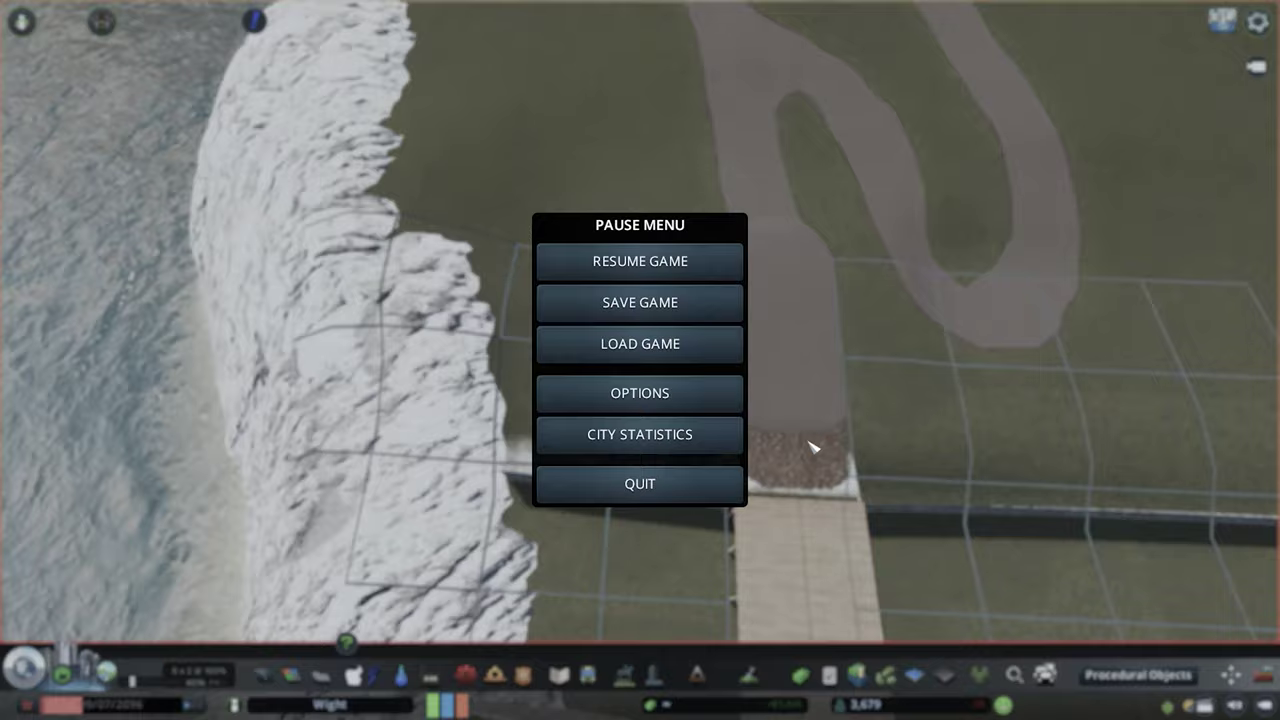
pyautogui.press('Escape')
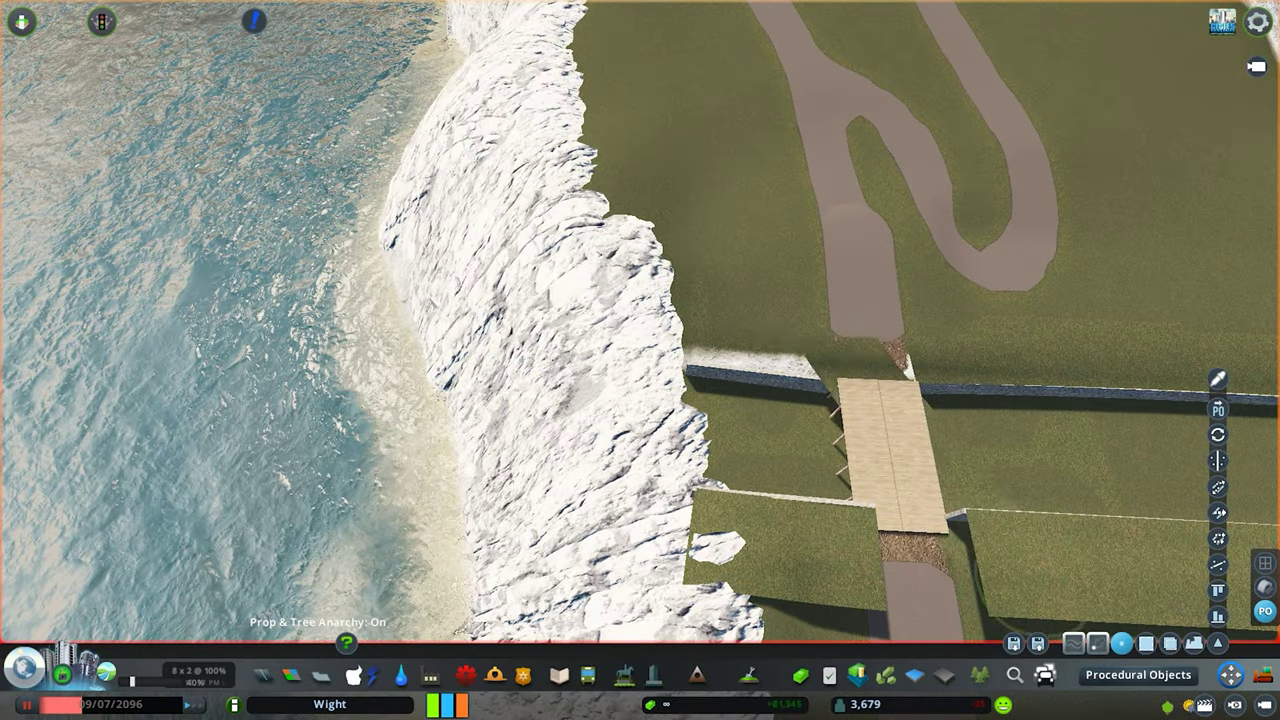
pyautogui.scroll(-2, 700, 330)
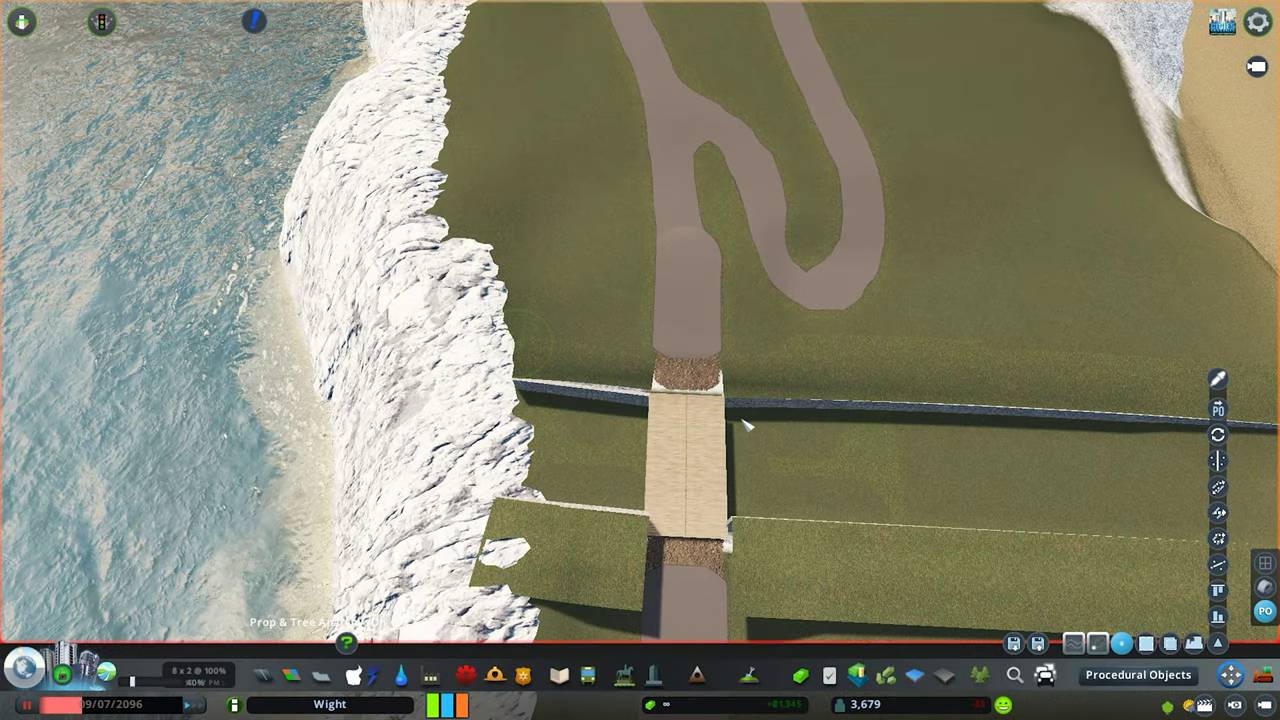
pyautogui.scroll(-5, 645, 342)
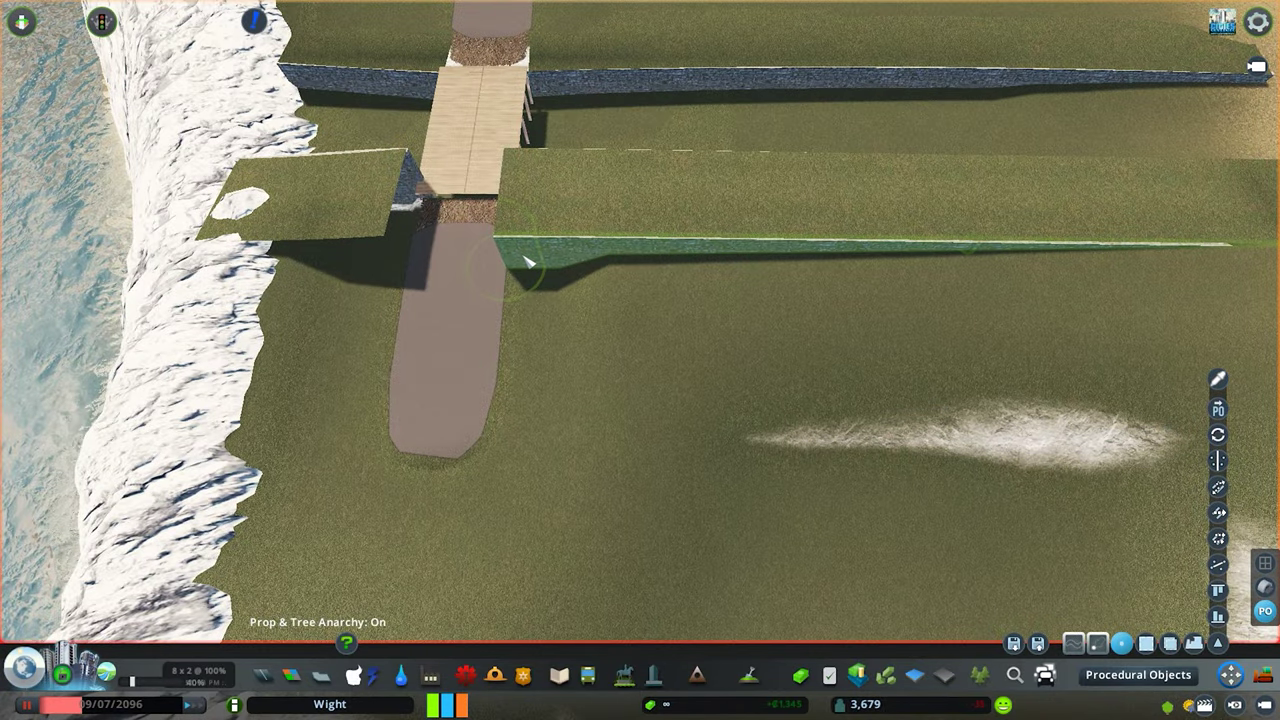
pyautogui.press('s')
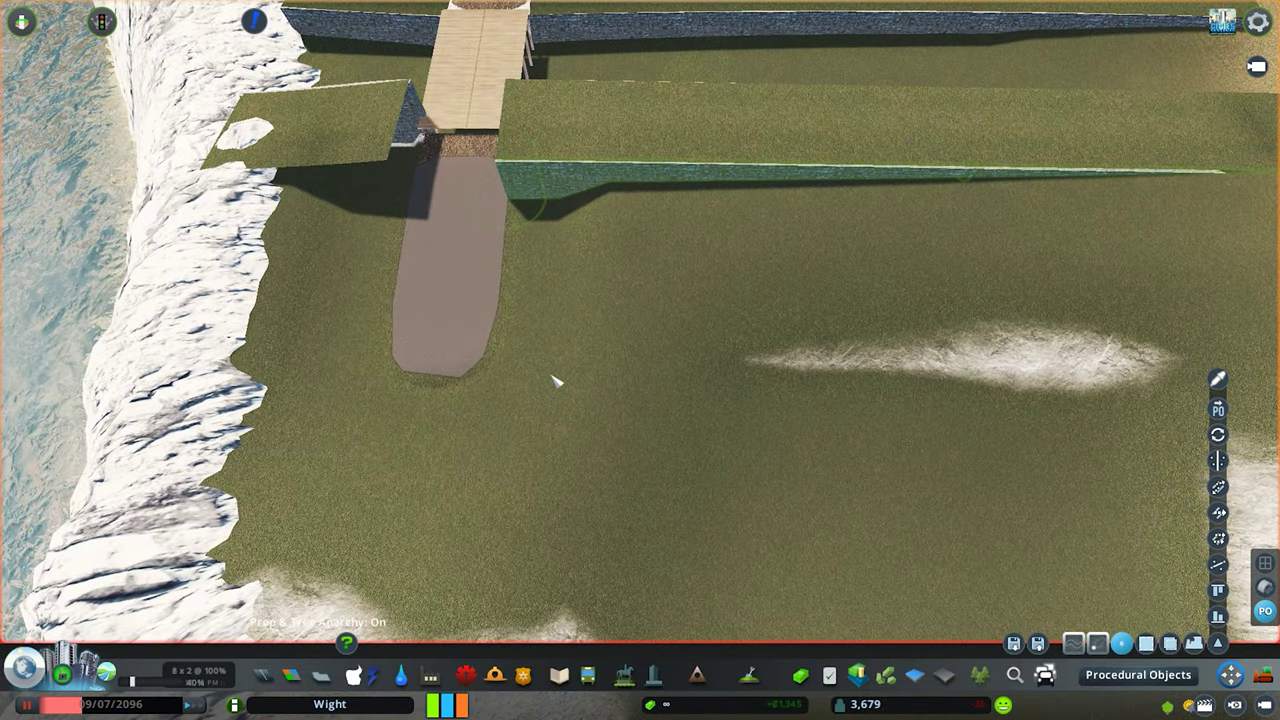
pyautogui.middleClick(493, 448)
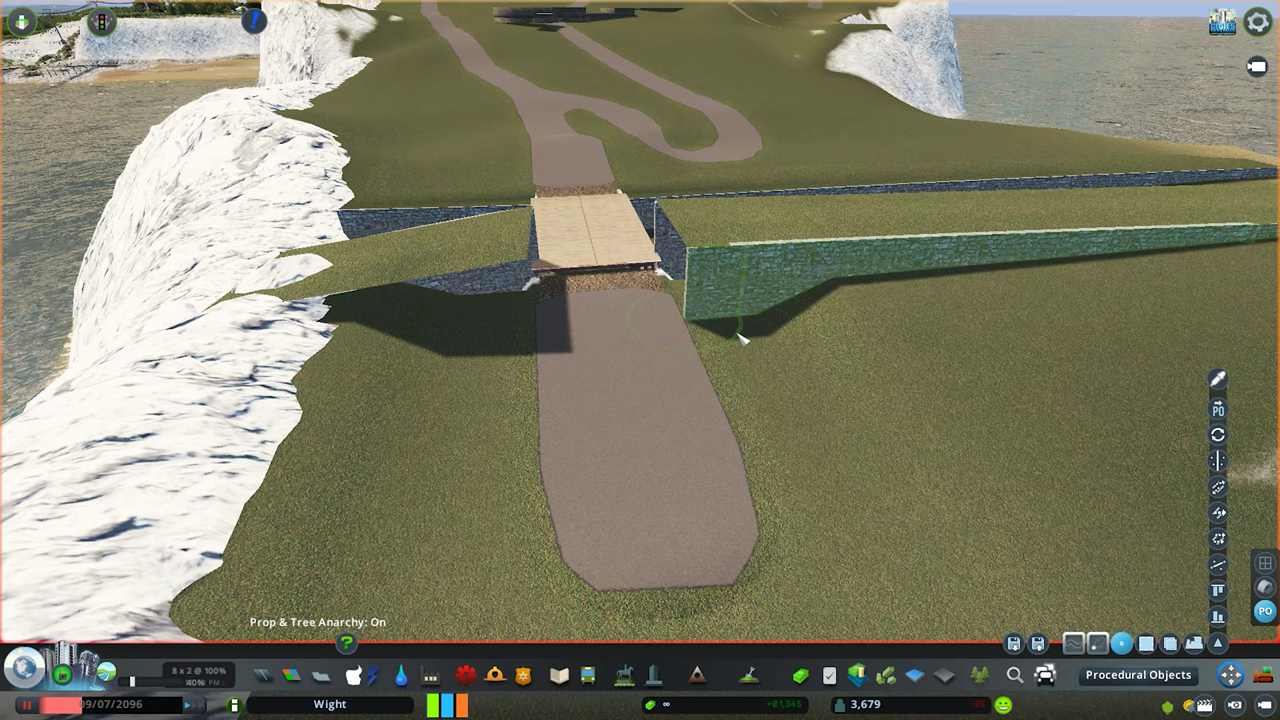
pyautogui.scroll(3, 742, 338)
pyautogui.scroll(3, 742, 350)
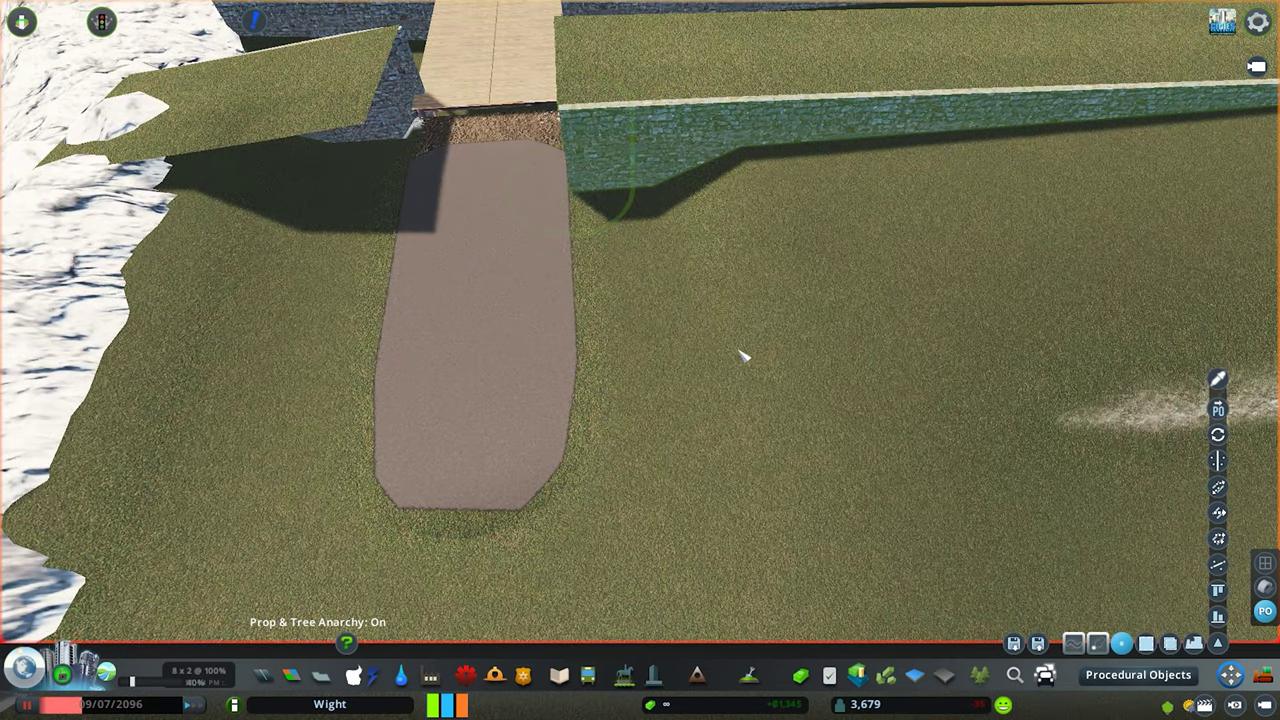
pyautogui.press('w')
pyautogui.middleClick(742, 356)
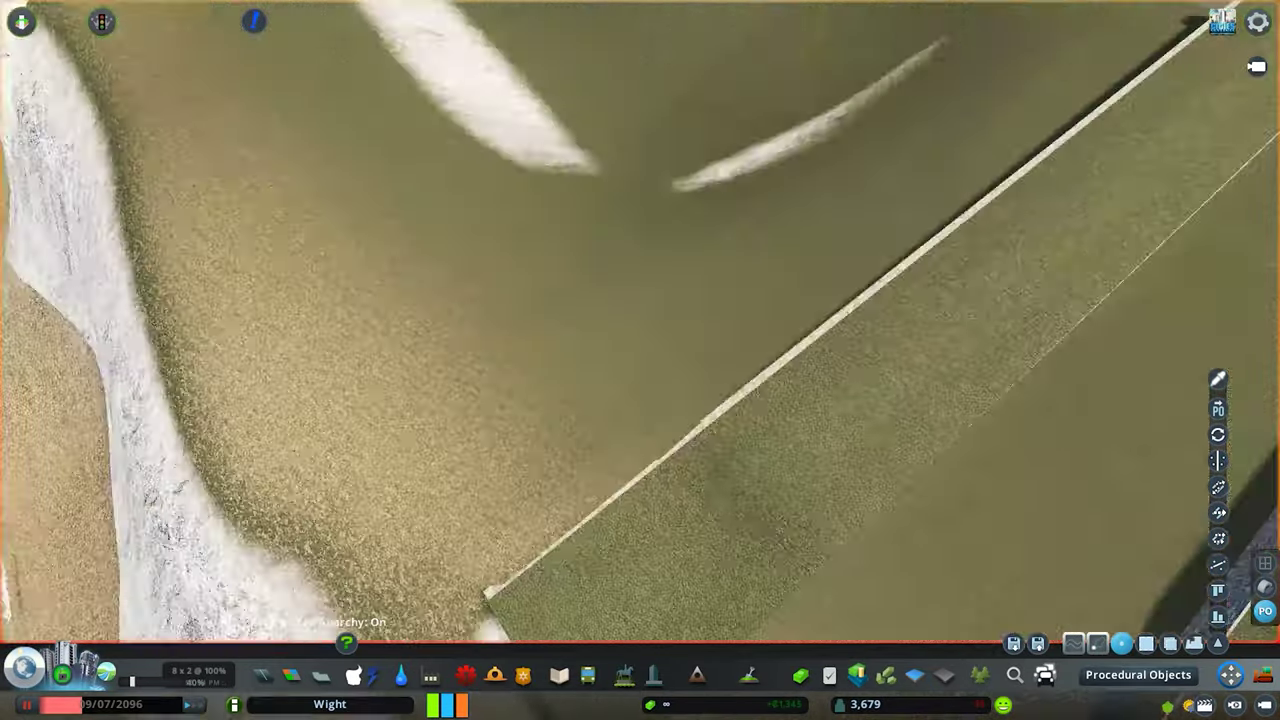
pyautogui.scroll(-5, 640, 360)
pyautogui.middleClick(640, 360)
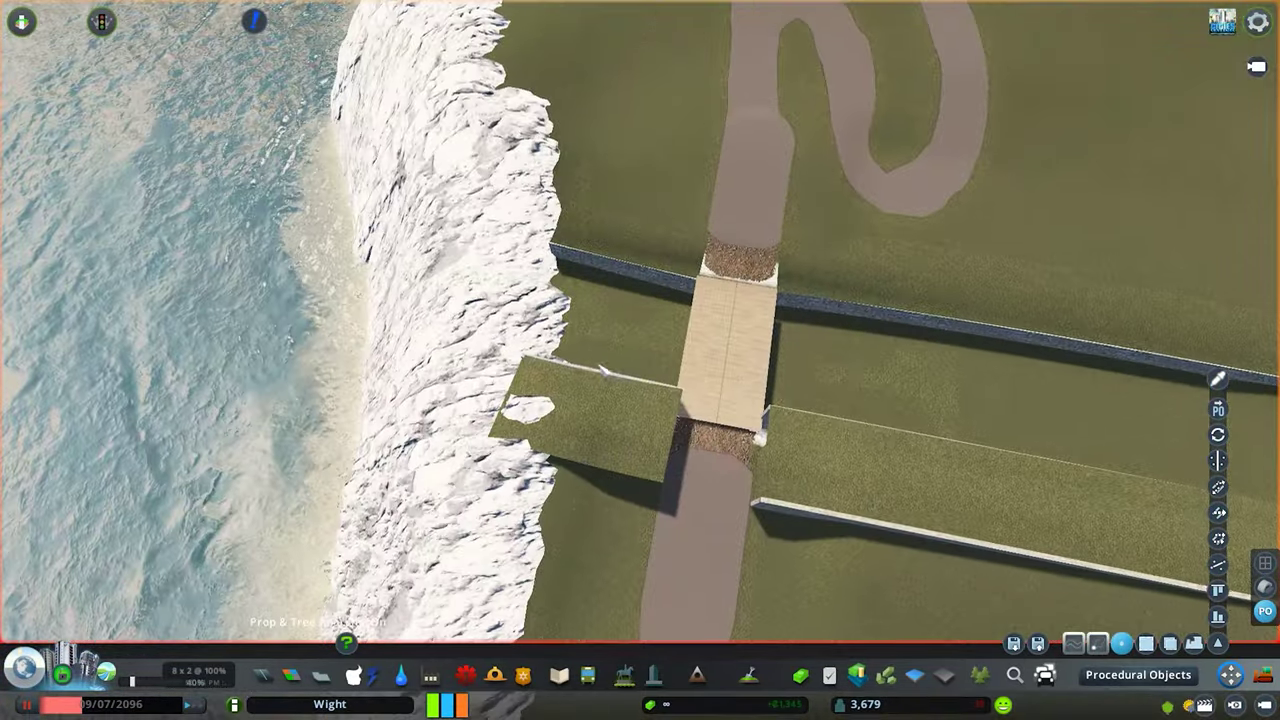
pyautogui.press('w')
pyautogui.press('w')
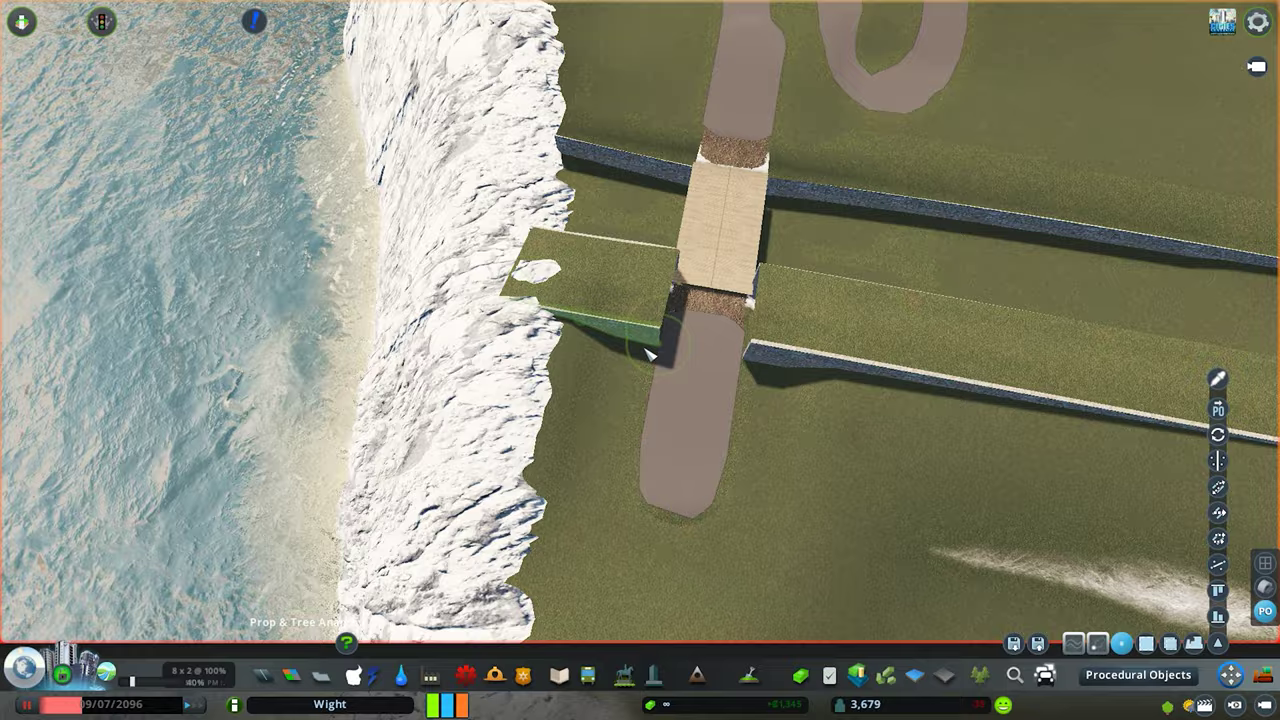
pyautogui.scroll(-3, 648, 355)
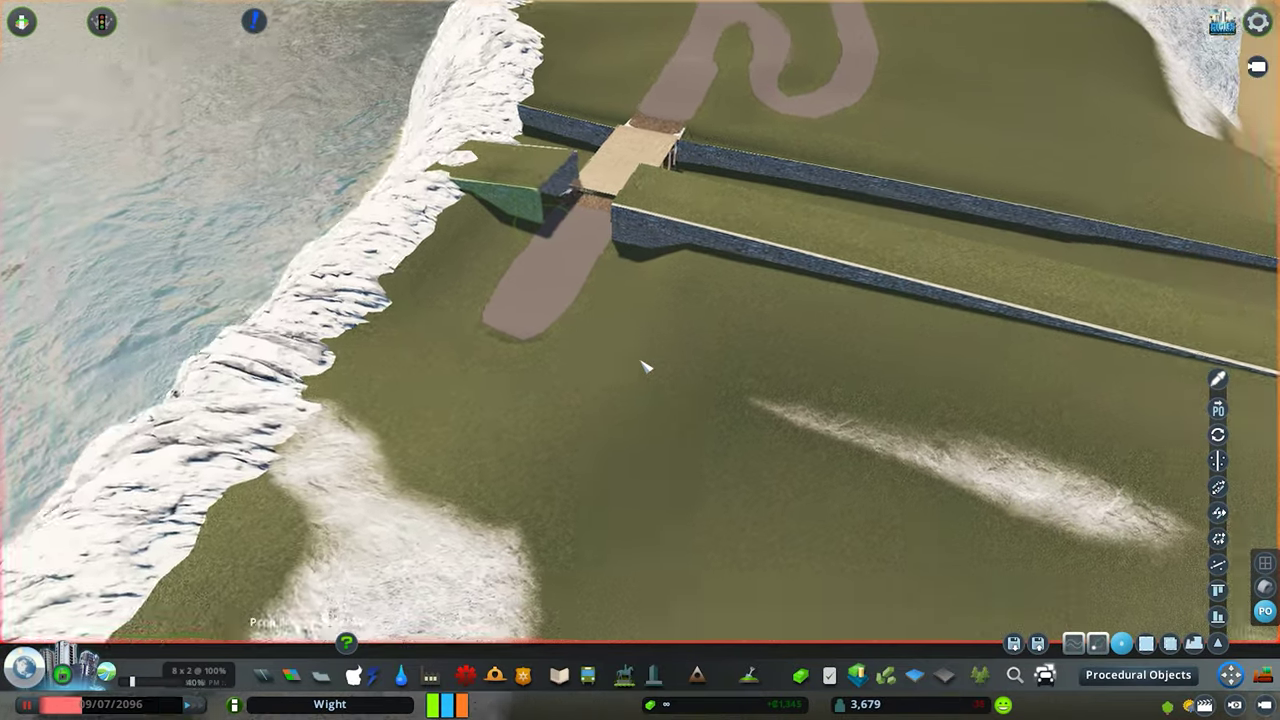
pyautogui.middleClick(648, 355)
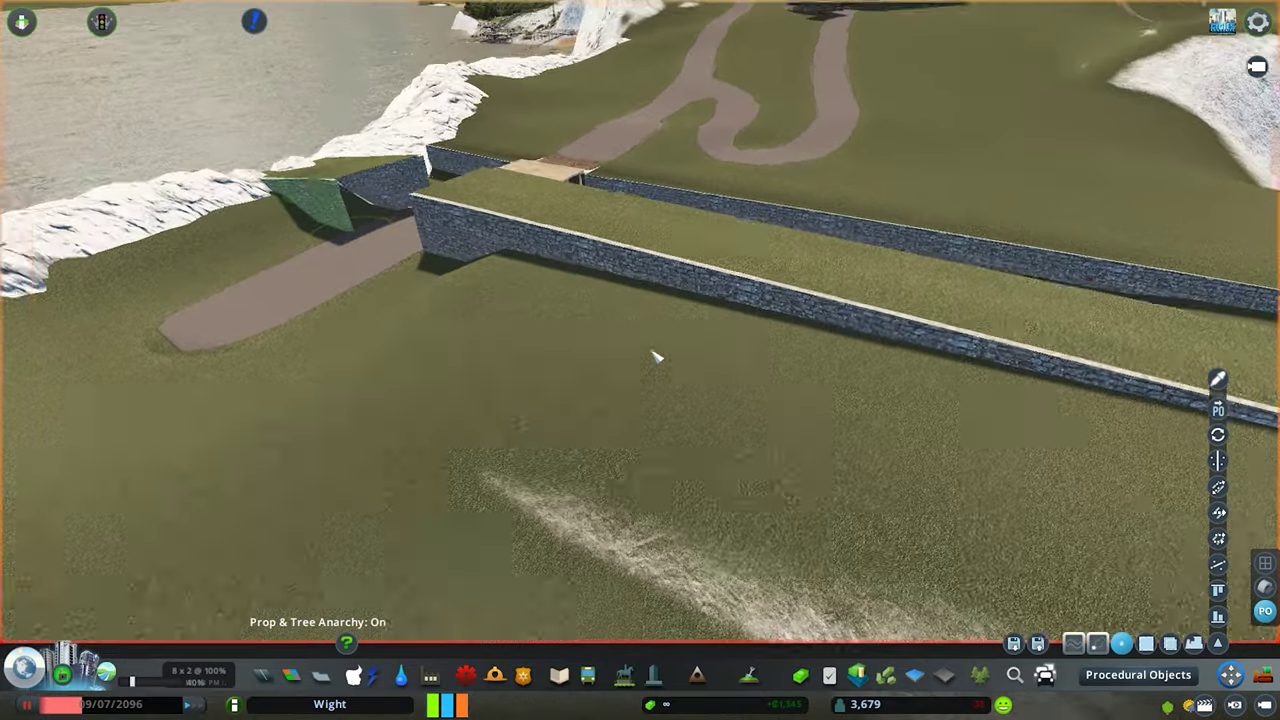
pyautogui.scroll(-4, 657, 357)
pyautogui.middleClick(657, 357)
pyautogui.scroll(4, 610, 330)
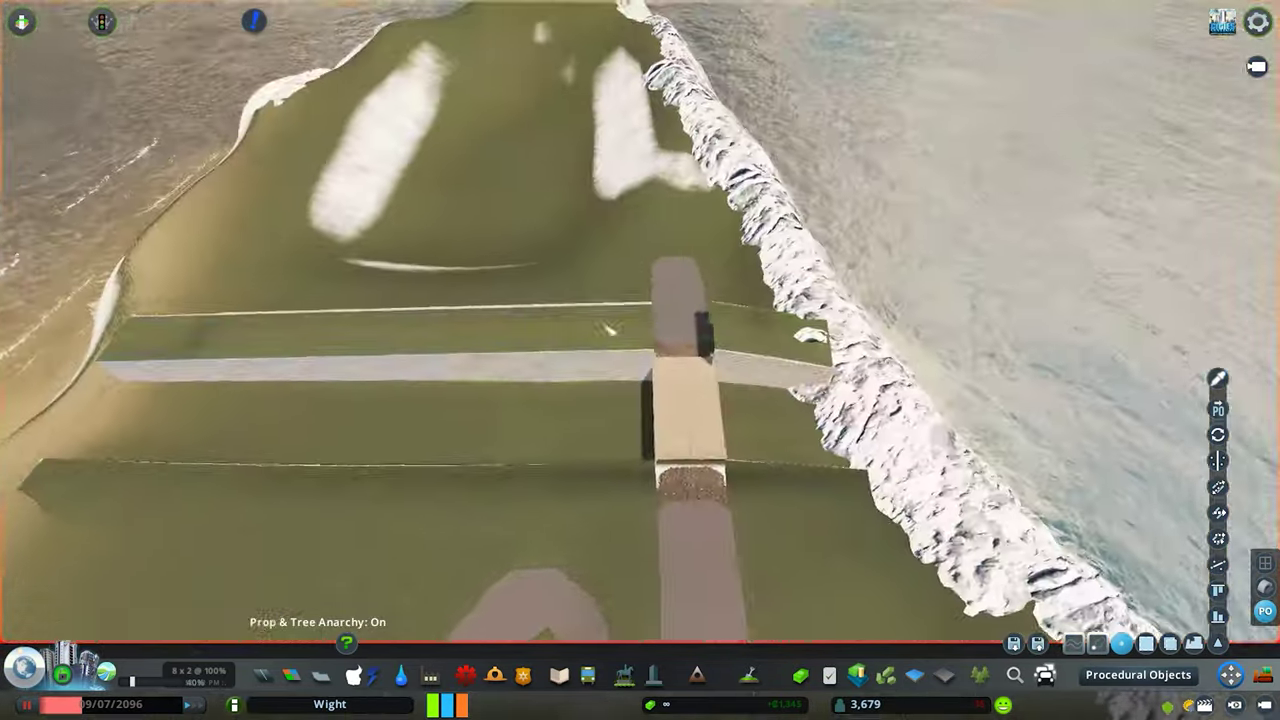
pyautogui.scroll(-4, 610, 330)
pyautogui.middleClick(610, 330)
pyautogui.scroll(3, 545, 287)
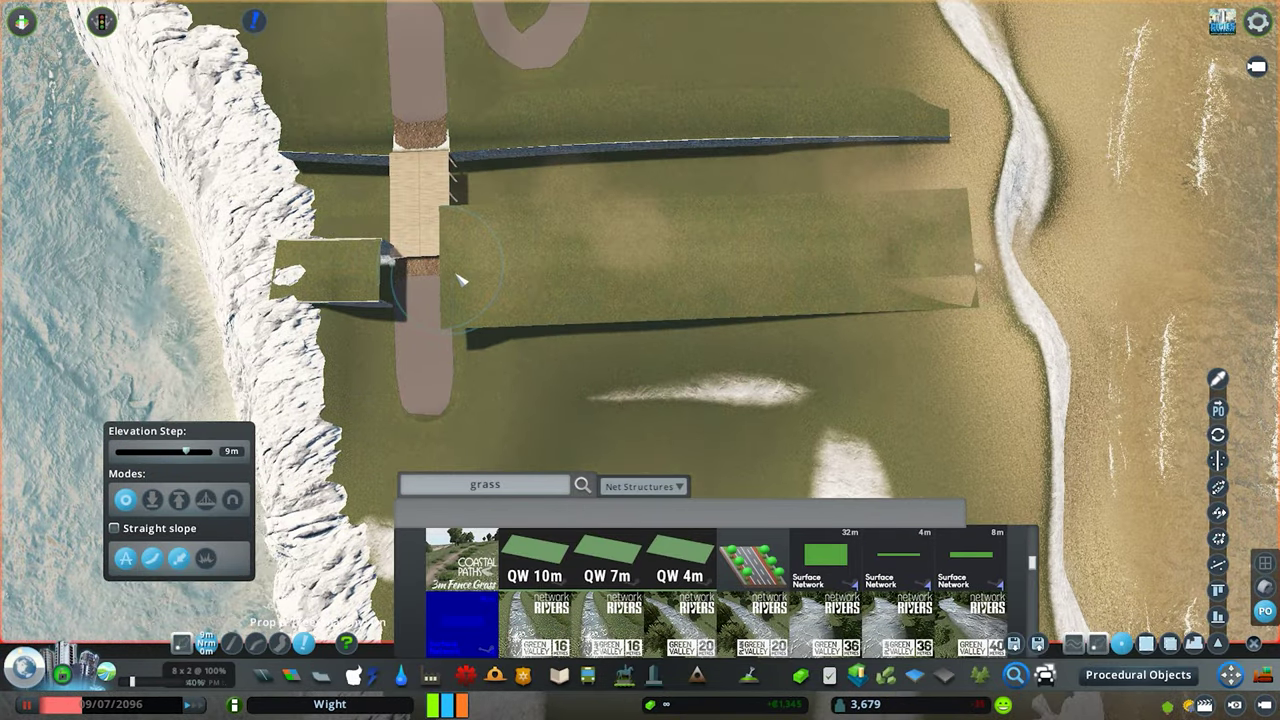
pyautogui.scroll(5, 676, 344)
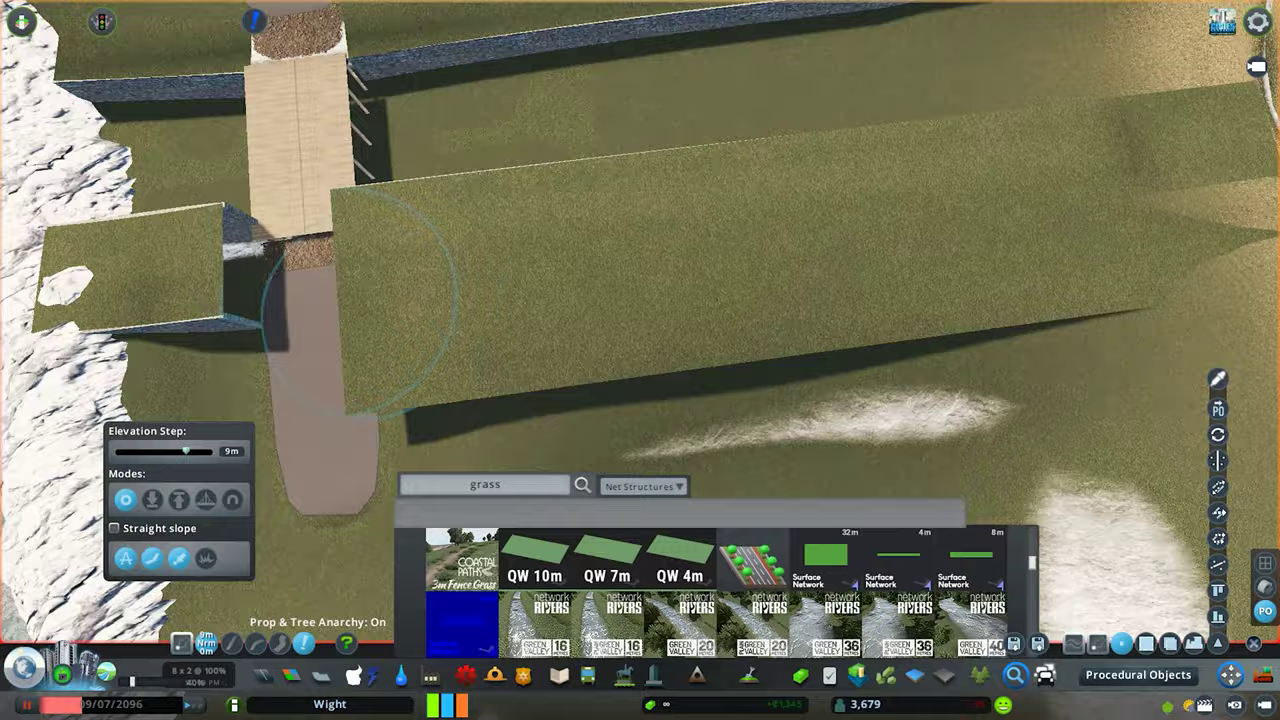
# - Orbit around the grass platform and bring up the terrain shaping tools
pyautogui.middleClick(650, 330)
pyautogui.scroll(-4, 632, 328)
pyautogui.middleClick(632, 328)
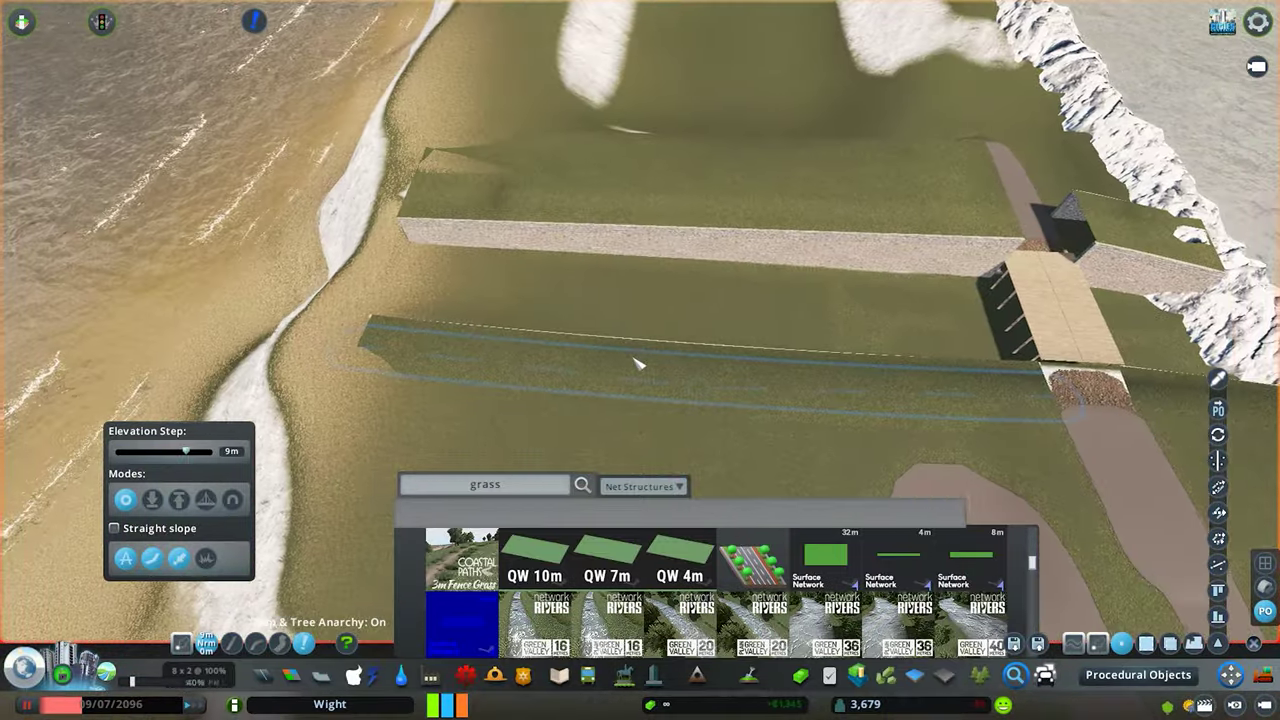
pyautogui.scroll(2, 632, 328)
pyautogui.middleClick(640, 330)
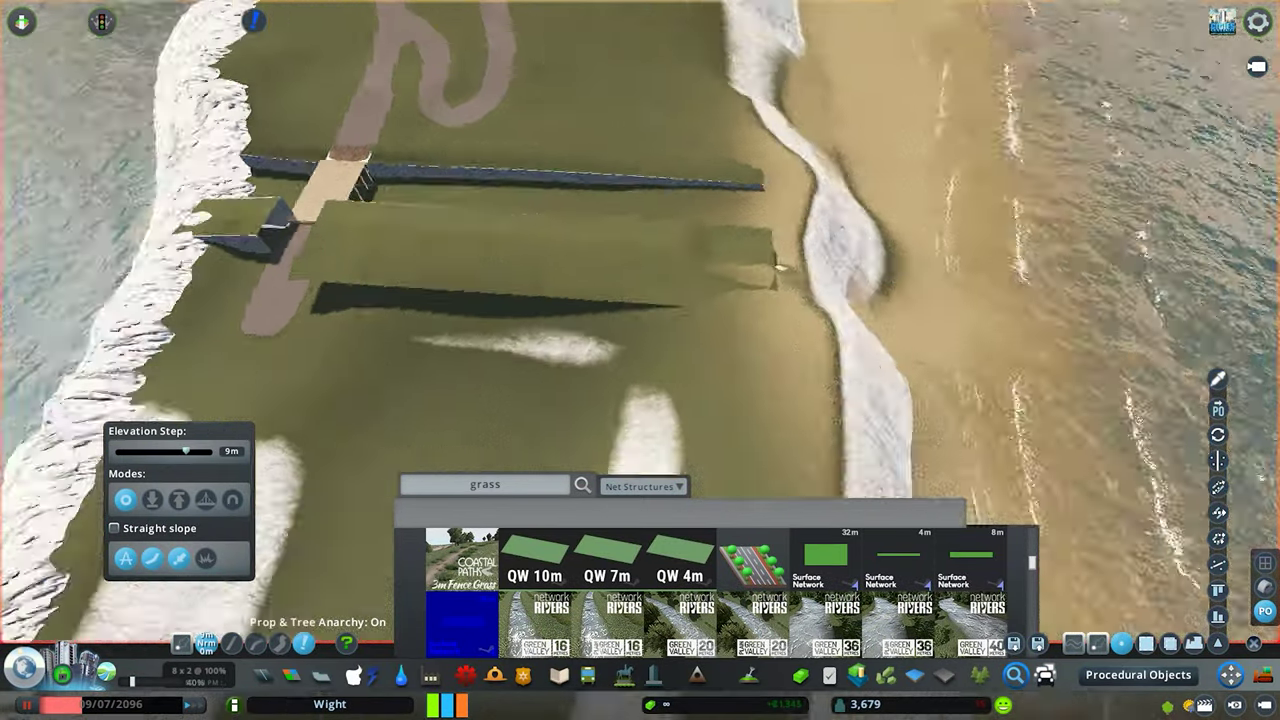
pyautogui.click(916, 676)
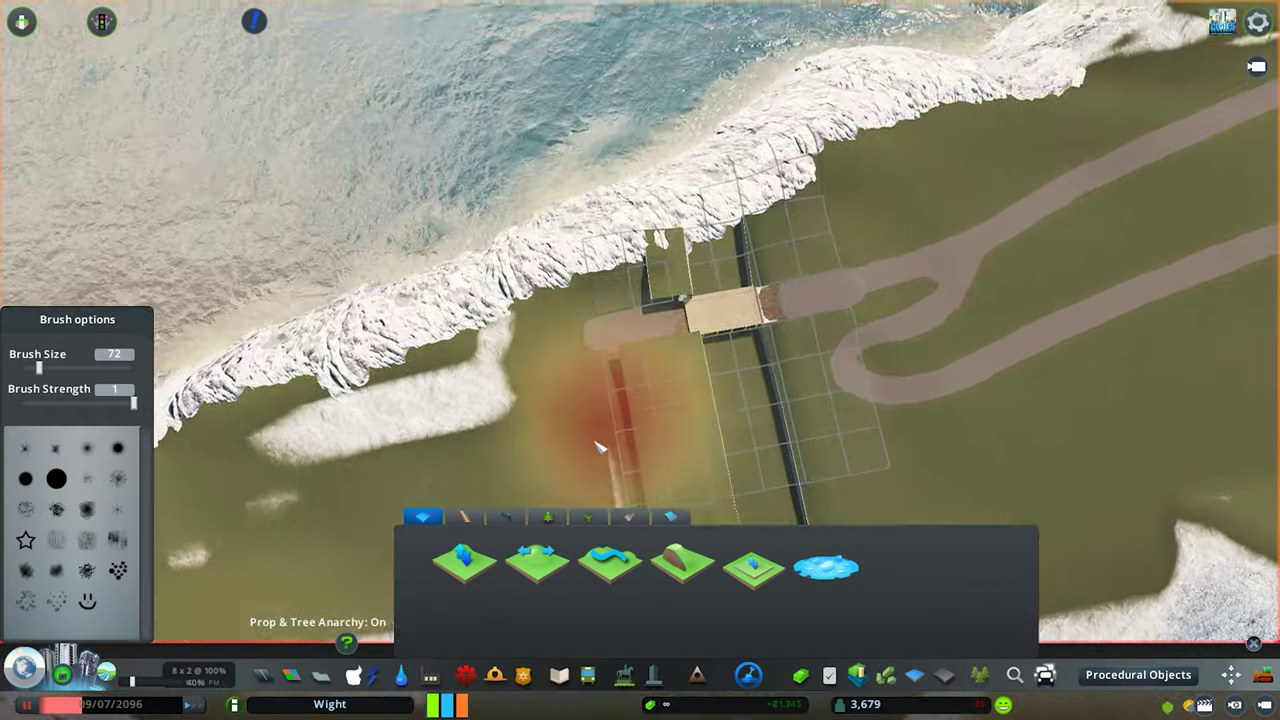
# - Leave the terrain tools and view the tunnel entrance and bridge from several sides
pyautogui.press('Escape')
pyautogui.scroll(4, 640, 330)
pyautogui.middleClick(556, 232)
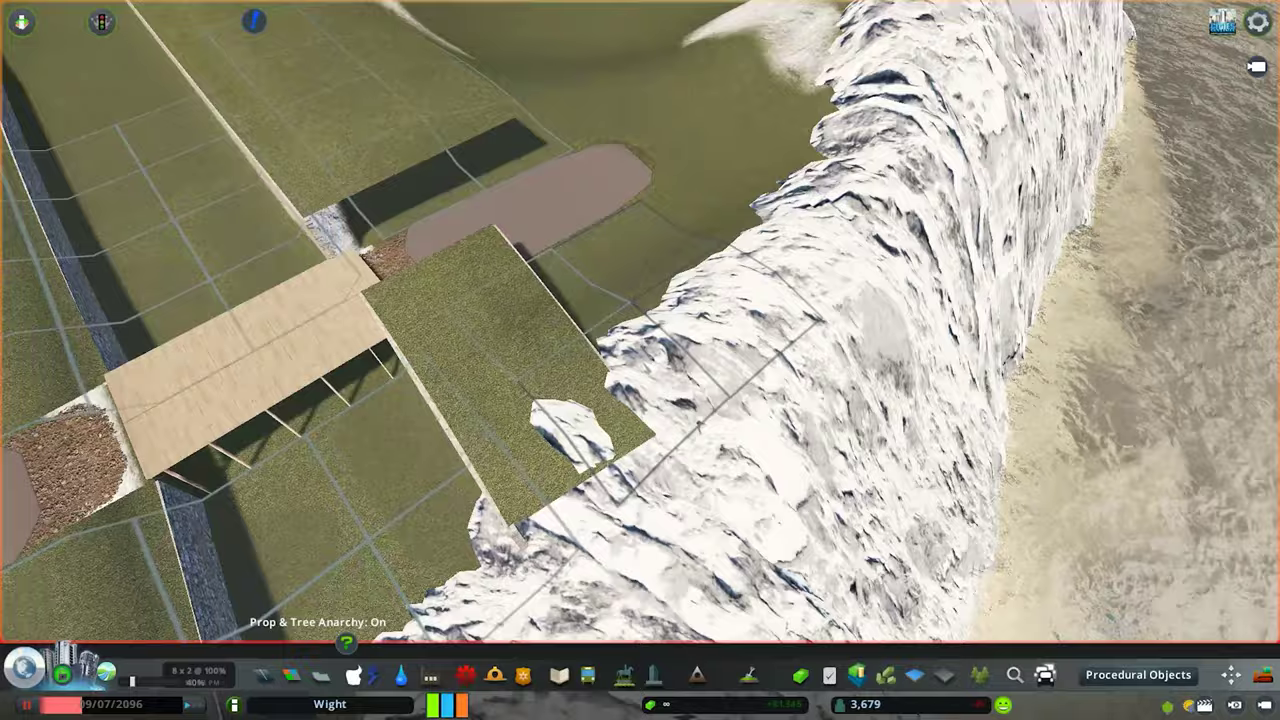
pyautogui.click(1013, 675)
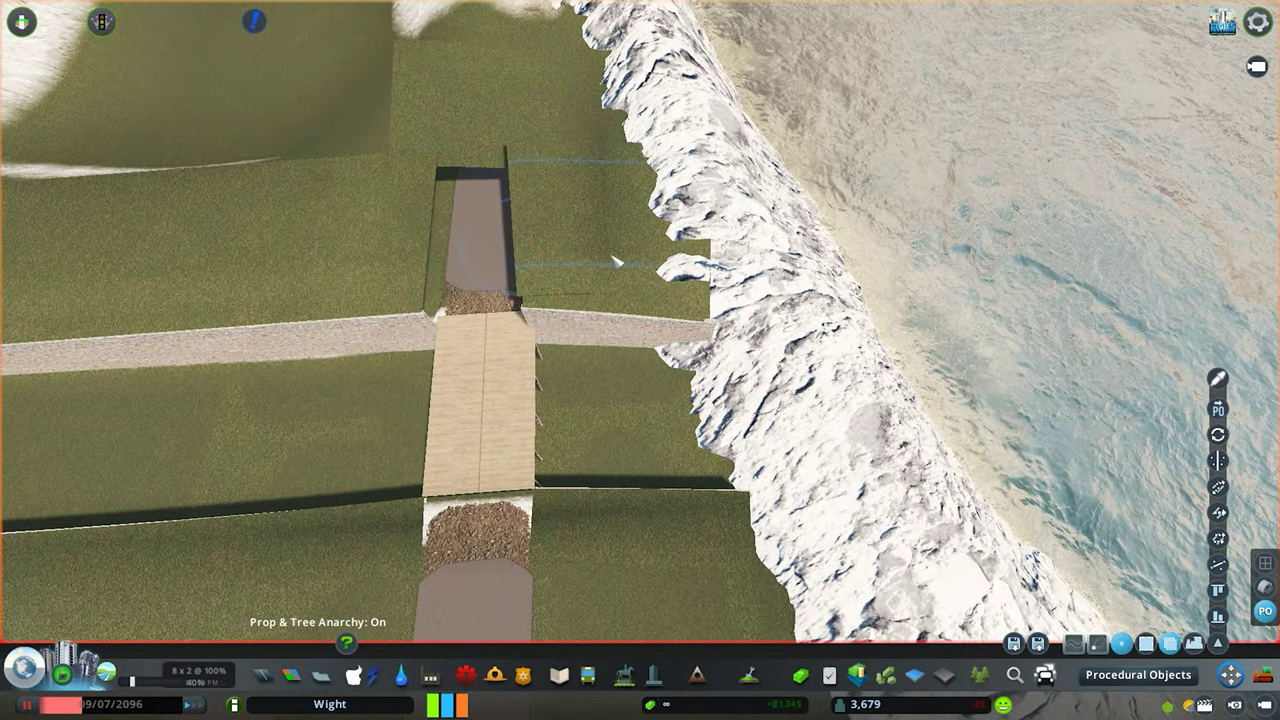
pyautogui.scroll(-3, 616, 262)
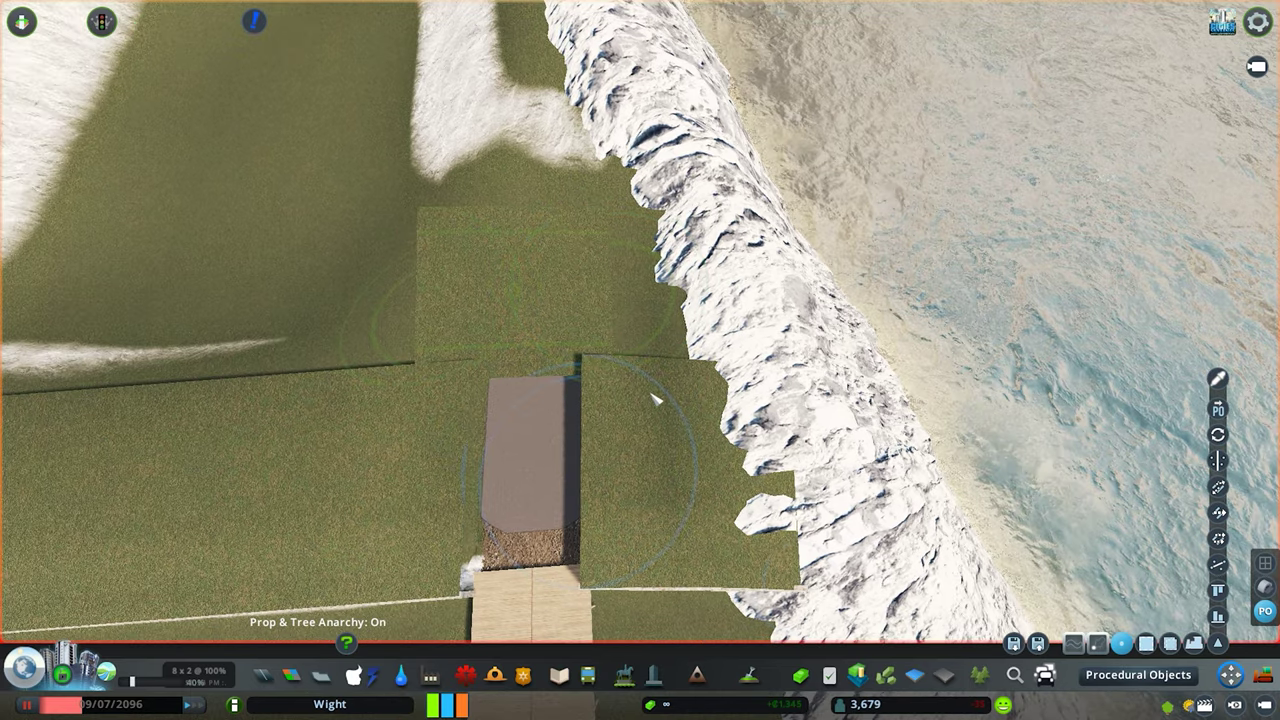
pyautogui.scroll(4, 522, 293)
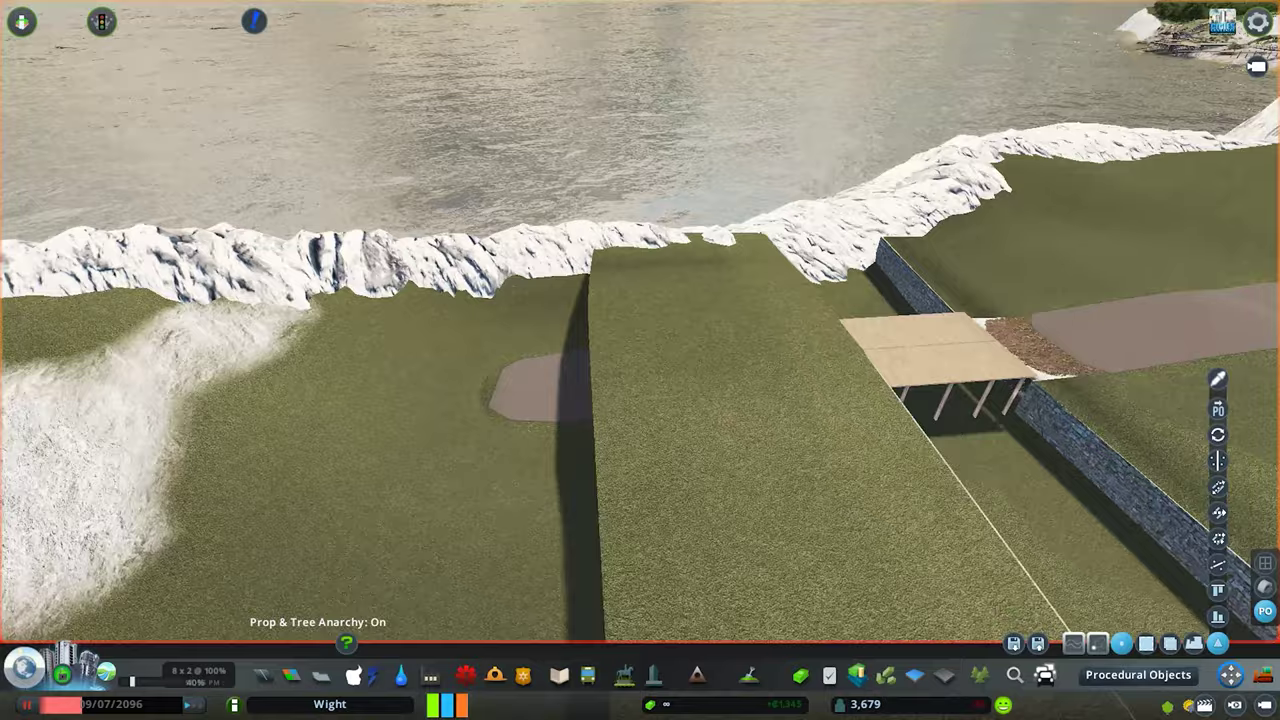
pyautogui.middleClick(640, 360)
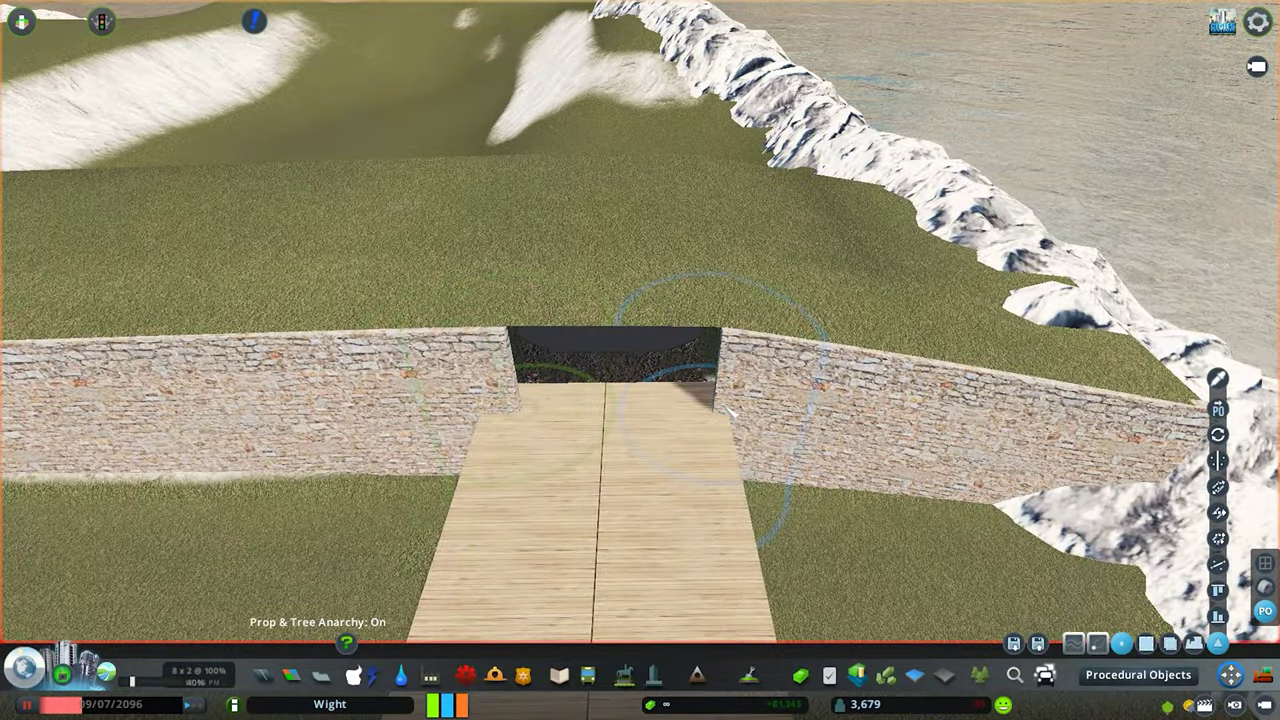
pyautogui.scroll(3, 728, 414)
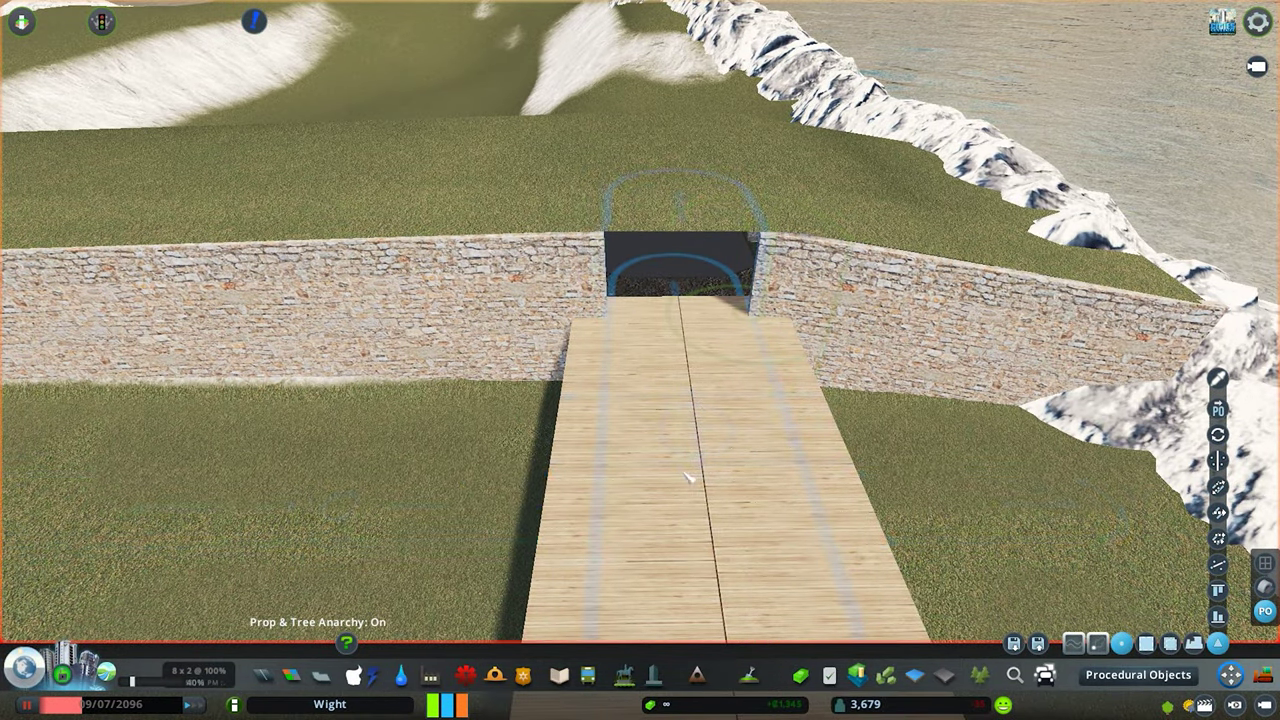
pyautogui.scroll(-4, 690, 478)
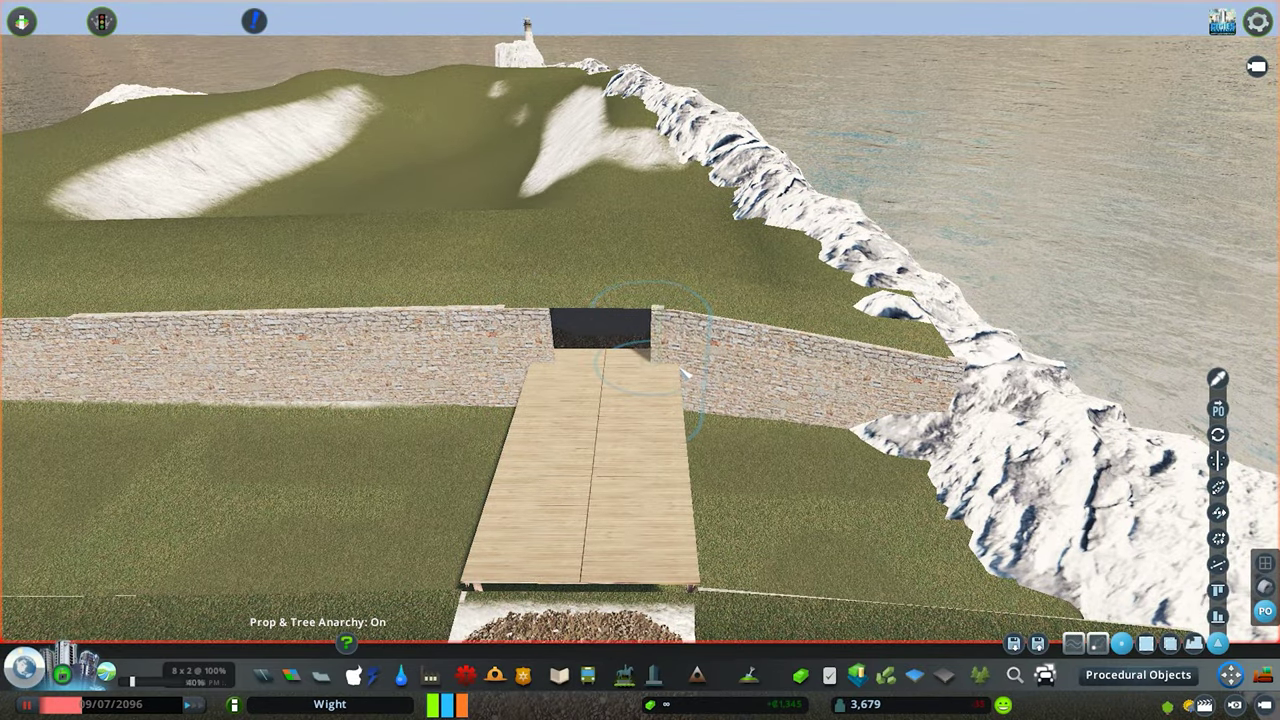
pyautogui.middleClick(683, 370)
pyautogui.moveTo(540, 310); pyautogui.dragTo(705, 372)
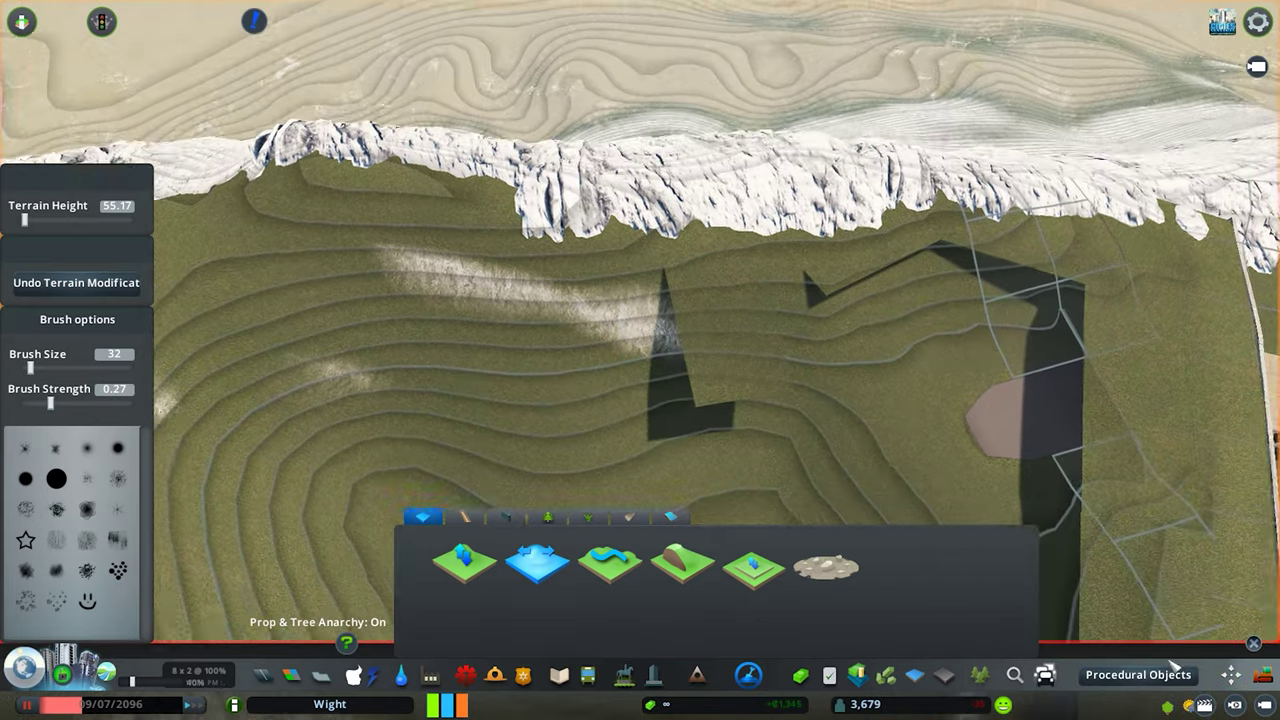
pyautogui.scroll(4, 652, 344)
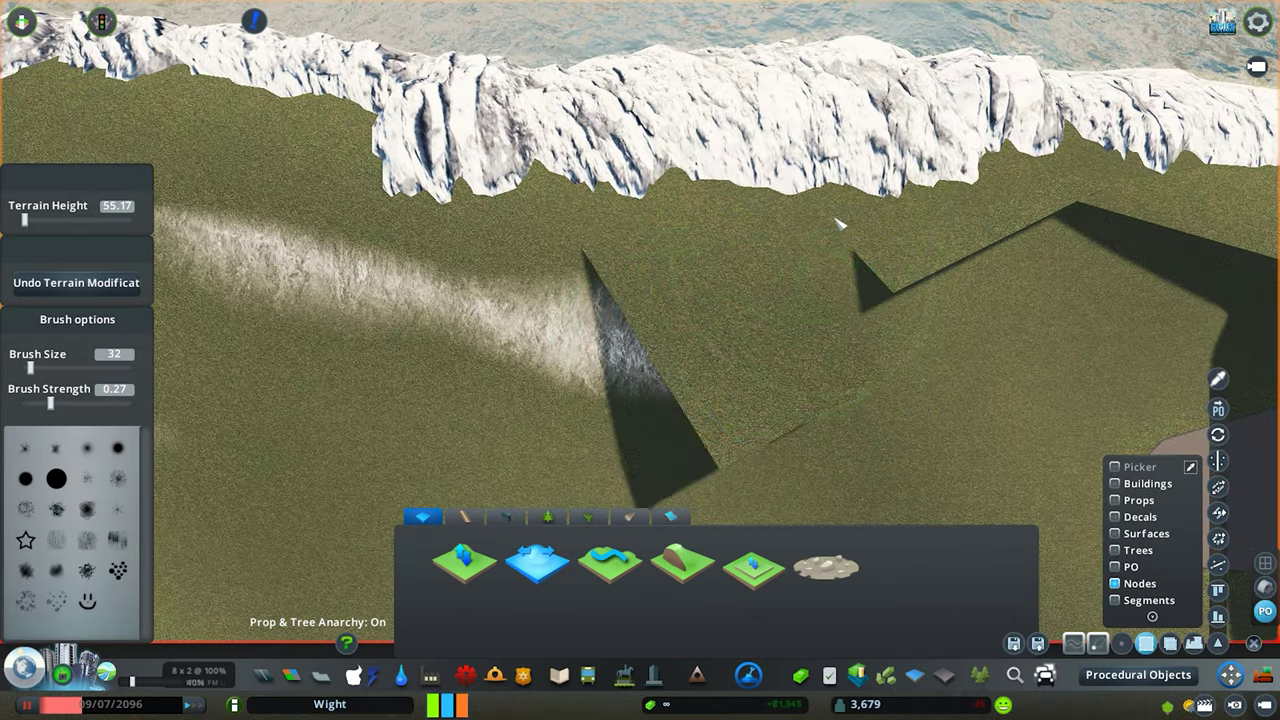
# - Return to the grass network pieces while surveying the cliff edge and walled enclosure
pyautogui.moveTo(585, 345); pyautogui.dragTo(673, 345)
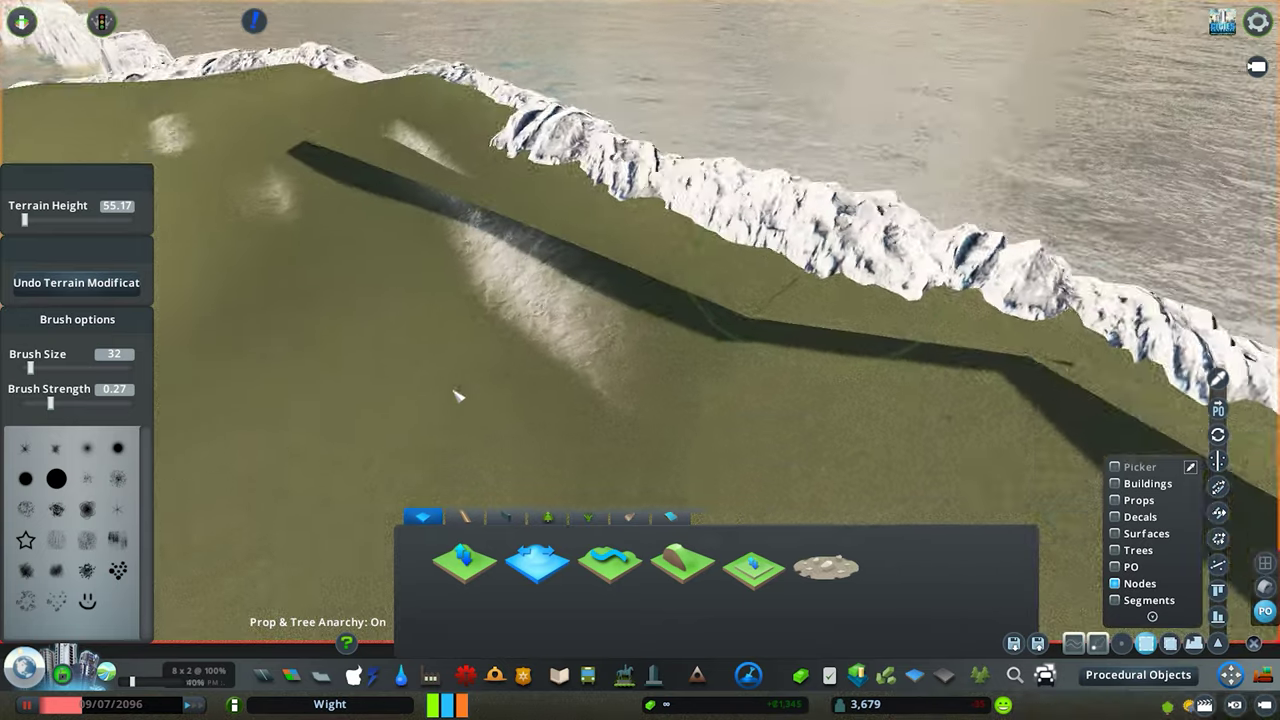
pyautogui.moveTo(673, 345)
pyautogui.mouseDown()
pyautogui.moveTo(645, 368)
pyautogui.moveTo(600, 285)
pyautogui.moveTo(680, 360)
pyautogui.mouseUp()
pyautogui.press('Escape')
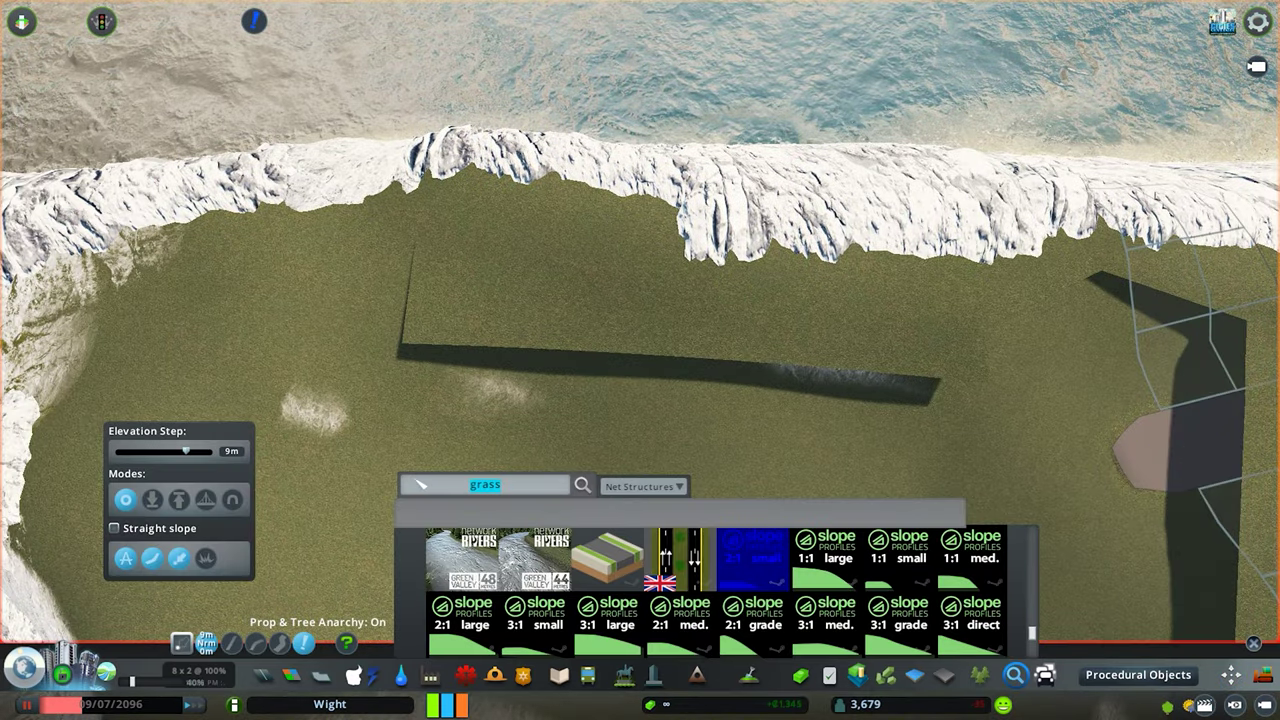
pyautogui.scroll(-3, 715, 590)
pyautogui.scroll(2, 715, 590)
pyautogui.moveTo(700, 350)
pyautogui.mouseDown()
pyautogui.moveTo(640, 320)
pyautogui.moveTo(645, 365)
pyautogui.mouseUp()
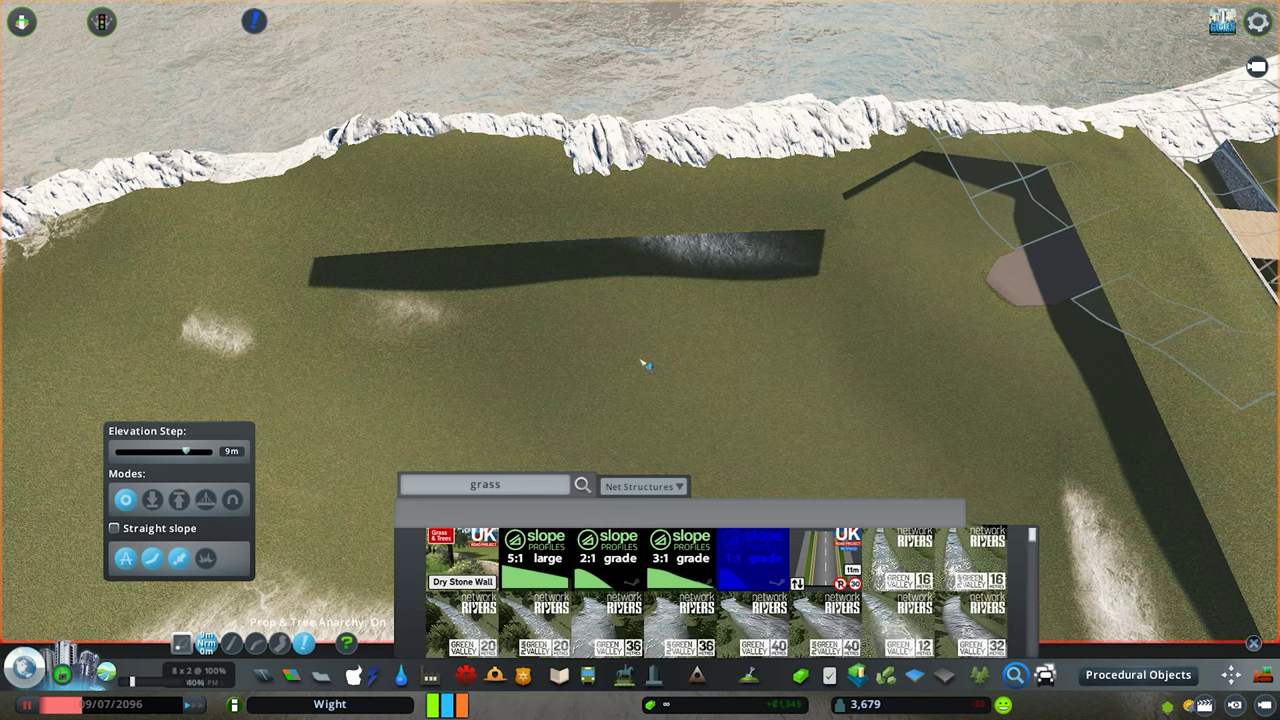
pyautogui.moveTo(783, 337)
pyautogui.mouseDown()
pyautogui.moveTo(640, 330)
pyautogui.moveTo(680, 280)
pyautogui.mouseUp()
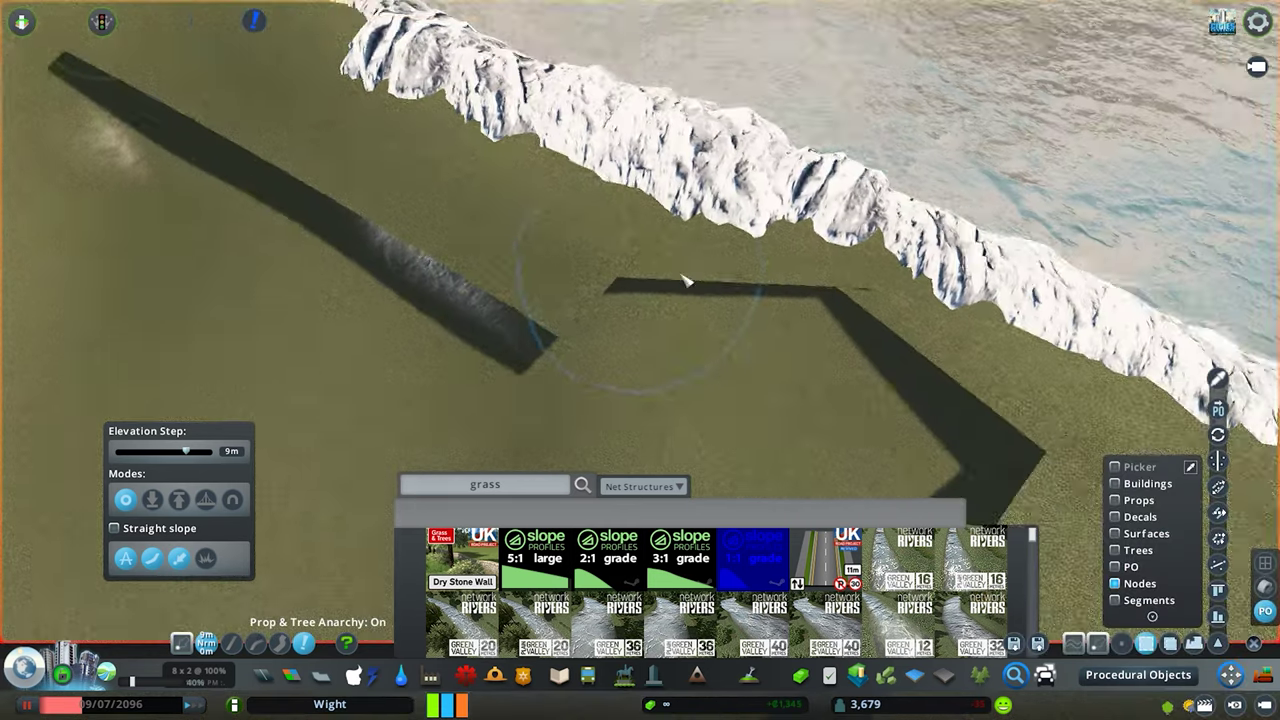
pyautogui.scroll(-3, 760, 590)
pyautogui.scroll(-2, 760, 560)
pyautogui.scroll(-2, 760, 560)
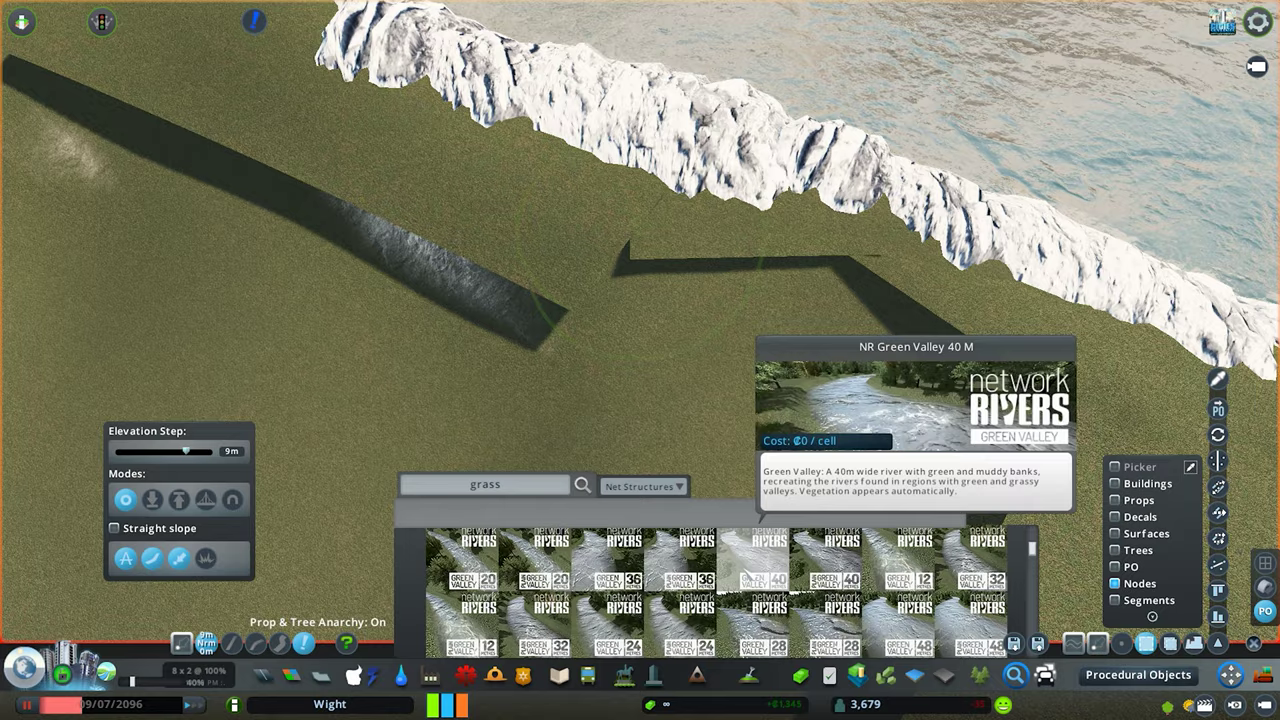
pyautogui.scroll(-2, 760, 560)
pyautogui.click(535, 625)
pyautogui.moveTo(410, 150)
pyautogui.mouseDown()
pyautogui.moveTo(700, 290)
pyautogui.moveTo(640, 358)
pyautogui.moveTo(760, 330)
pyautogui.moveTo(750, 300)
pyautogui.moveTo(592, 360)
pyautogui.moveTo(640, 330)
pyautogui.moveTo(630, 283)
pyautogui.moveTo(700, 280)
pyautogui.moveTo(600, 320)
pyautogui.moveTo(700, 340)
pyautogui.moveTo(620, 300)
pyautogui.moveTo(700, 340)
pyautogui.mouseUp()
pyautogui.scroll(-3, 592, 360)
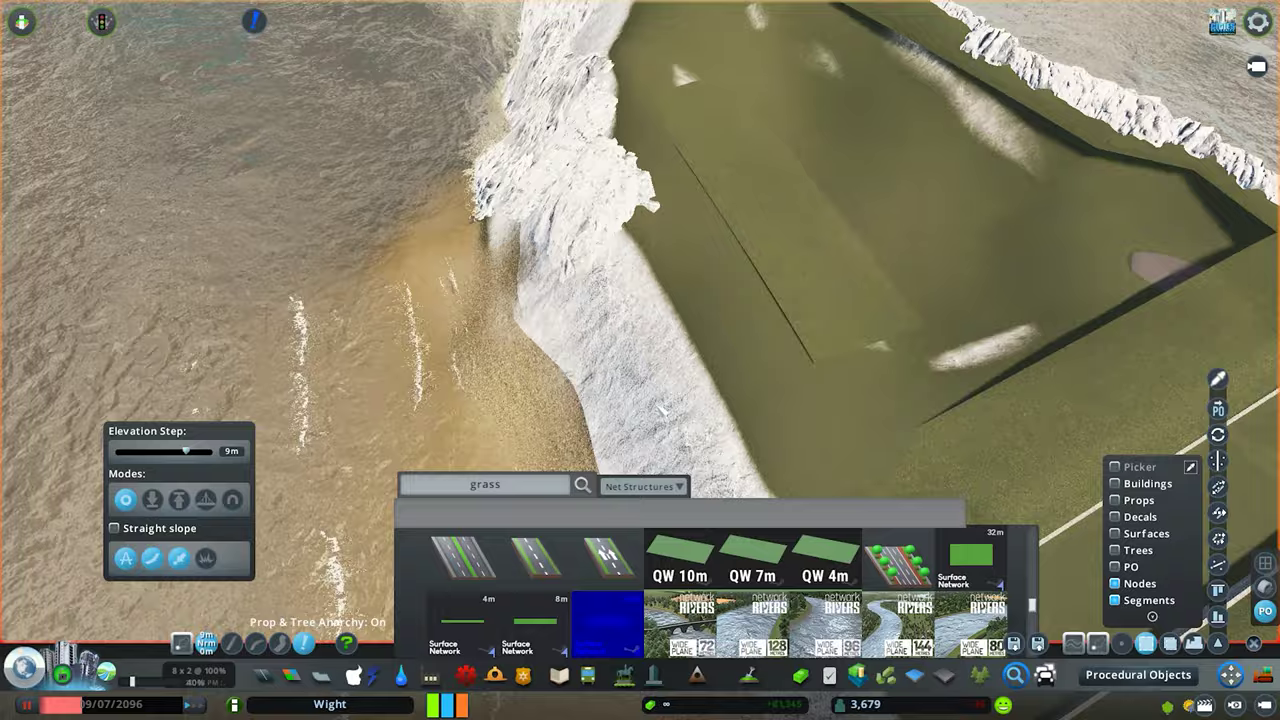
pyautogui.scroll(3, 640, 300)
pyautogui.scroll(-3, 640, 300)
pyautogui.scroll(-3, 640, 300)
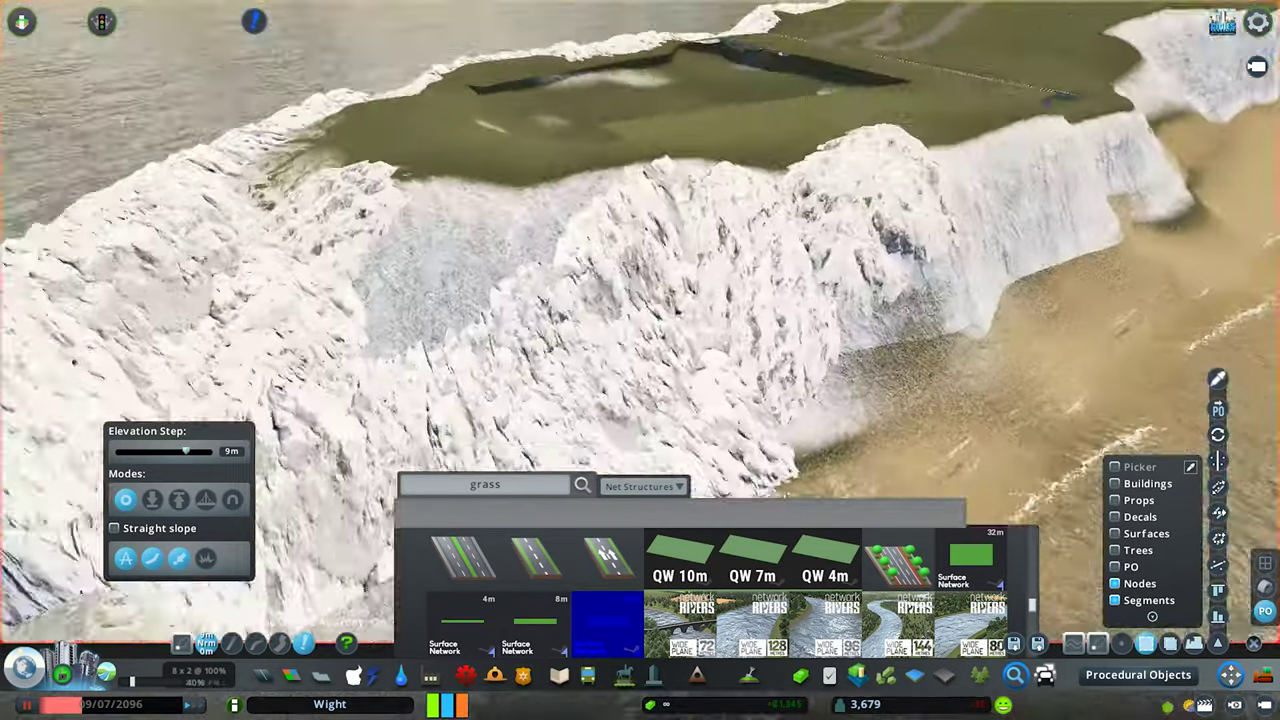
pyautogui.scroll(4, 776, 421)
pyautogui.scroll(-3, 776, 421)
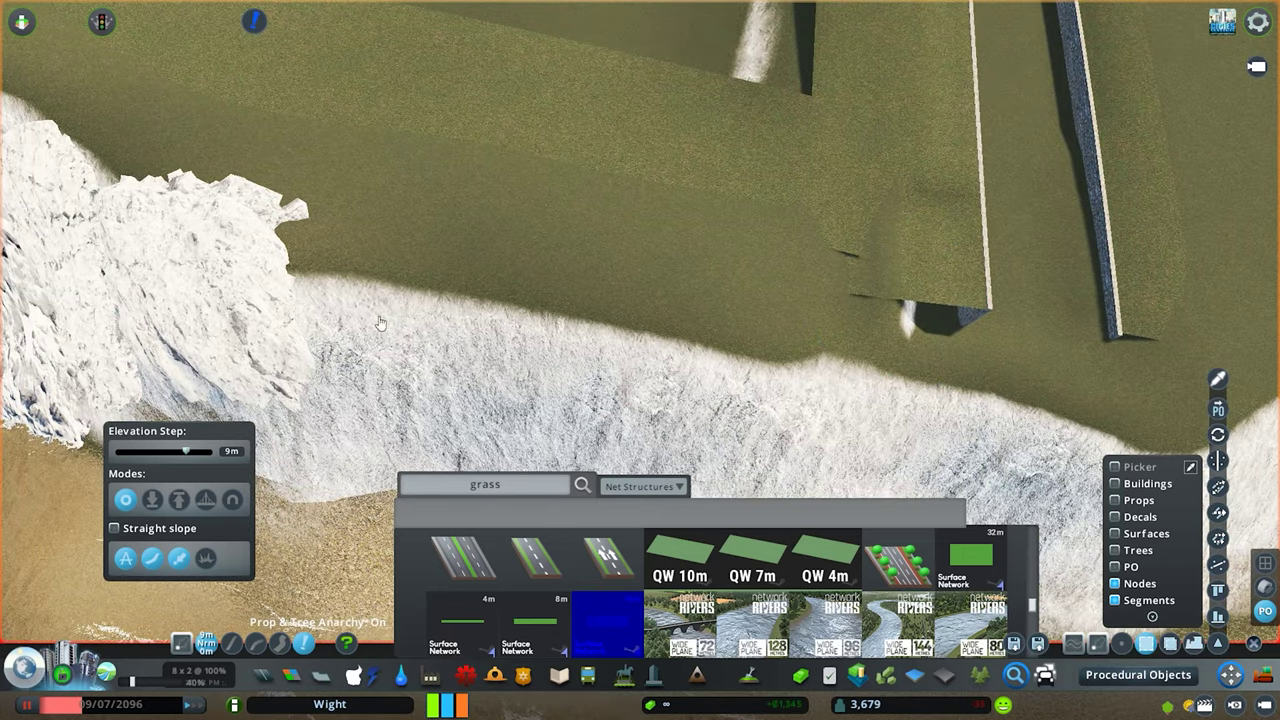
pyautogui.scroll(-3, 380, 322)
# - Survey the walled clifftop enclosure and pit from top-down and oblique angles
pyautogui.moveTo(380, 322); pyautogui.dragTo(748, 222)
pyautogui.scroll(-3, 618, 208)
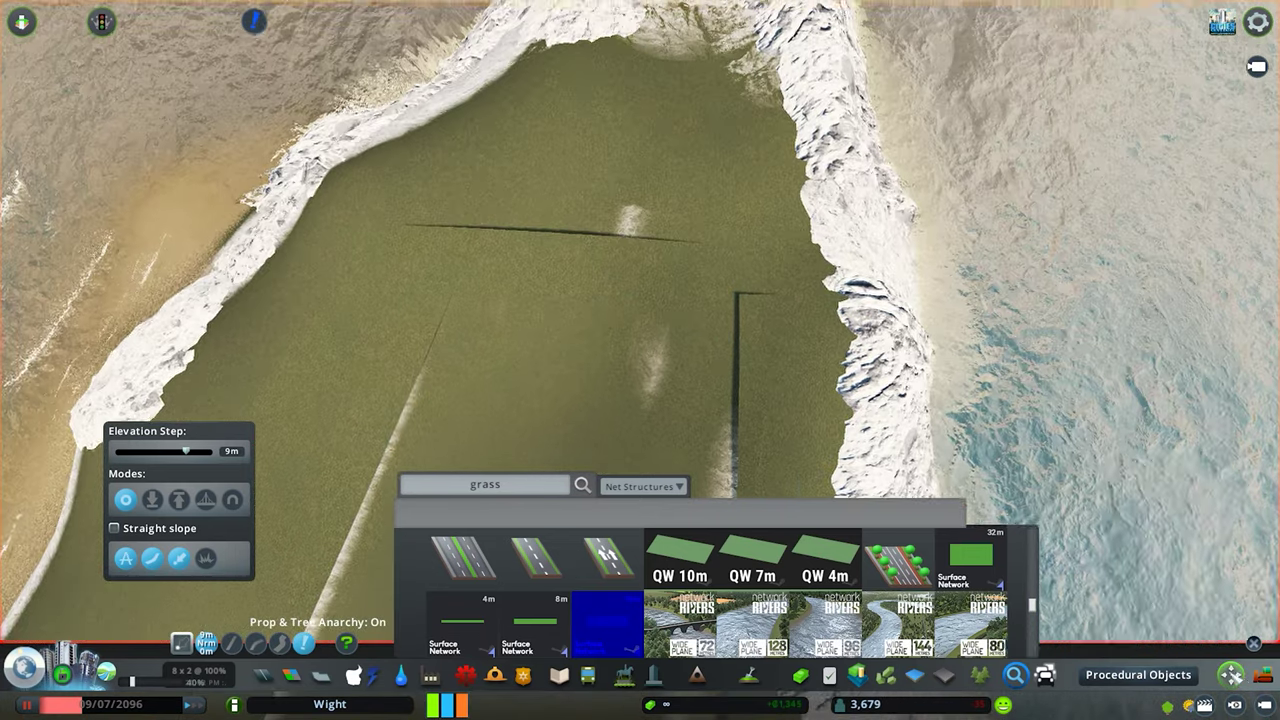
pyautogui.moveTo(618, 208)
pyautogui.mouseDown()
pyautogui.moveTo(500, 260)
pyautogui.moveTo(417, 230)
pyautogui.mouseUp()
pyautogui.scroll(3, 450, 240)
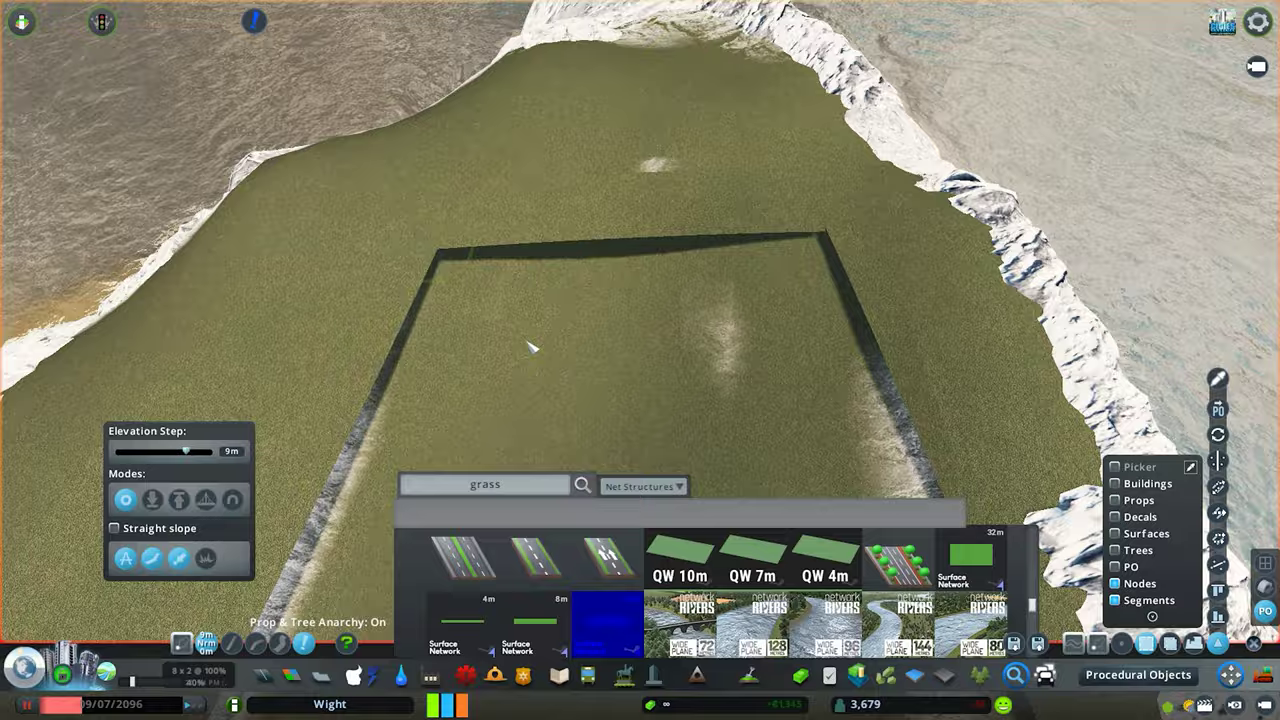
pyautogui.moveTo(533, 347)
pyautogui.mouseDown()
pyautogui.moveTo(570, 360)
pyautogui.moveTo(520, 300)
pyautogui.moveTo(450, 350)
pyautogui.mouseUp()
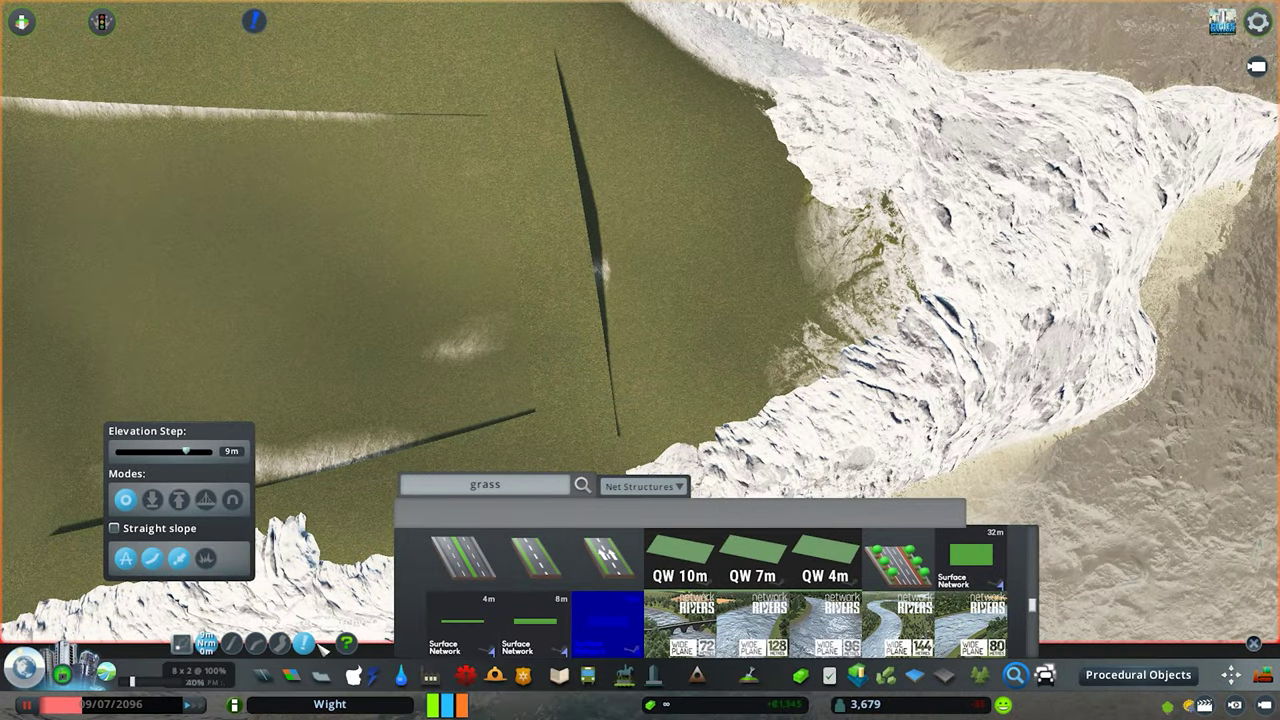
pyautogui.moveTo(620, 300)
pyautogui.mouseDown()
pyautogui.moveTo(560, 320)
pyautogui.moveTo(600, 280)
pyautogui.moveTo(622, 200)
pyautogui.moveTo(855, 288)
pyautogui.moveTo(668, 366)
pyautogui.mouseUp()
pyautogui.scroll(-3, 560, 320)
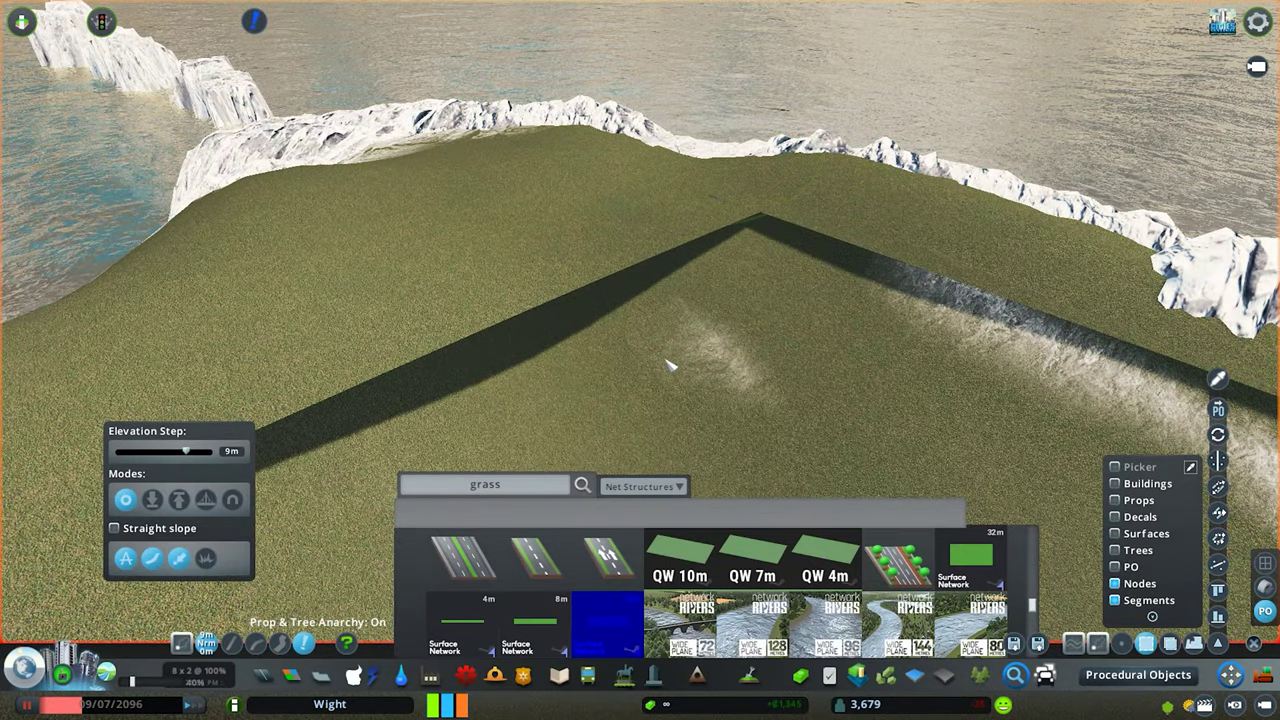
pyautogui.scroll(-4, 538, 455)
pyautogui.moveTo(540, 440); pyautogui.dragTo(640, 358)
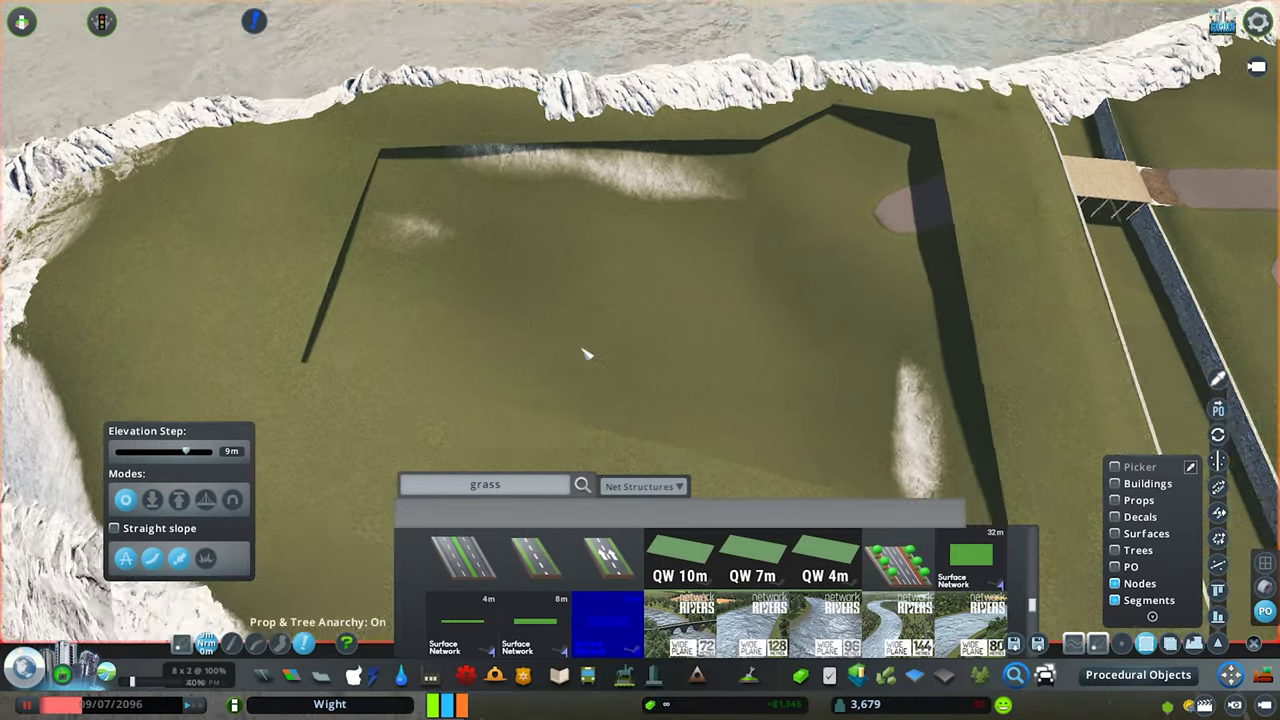
pyautogui.moveTo(600, 250)
pyautogui.mouseDown()
pyautogui.moveTo(750, 300)
pyautogui.moveTo(550, 250)
pyautogui.mouseUp()
pyautogui.moveTo(640, 300)
pyautogui.mouseDown()
pyautogui.moveTo(500, 350)
pyautogui.moveTo(700, 300)
pyautogui.moveTo(602, 238)
pyautogui.moveTo(770, 340)
pyautogui.mouseUp()
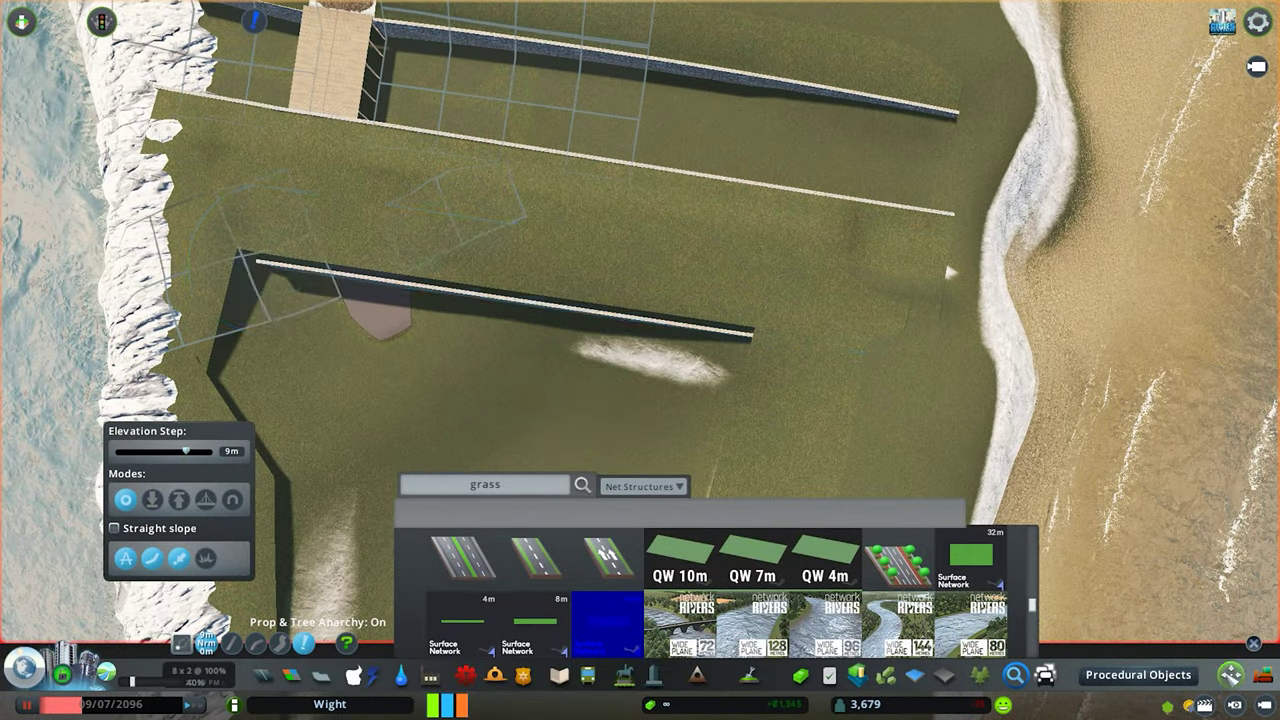
pyautogui.scroll(6, 770, 340)
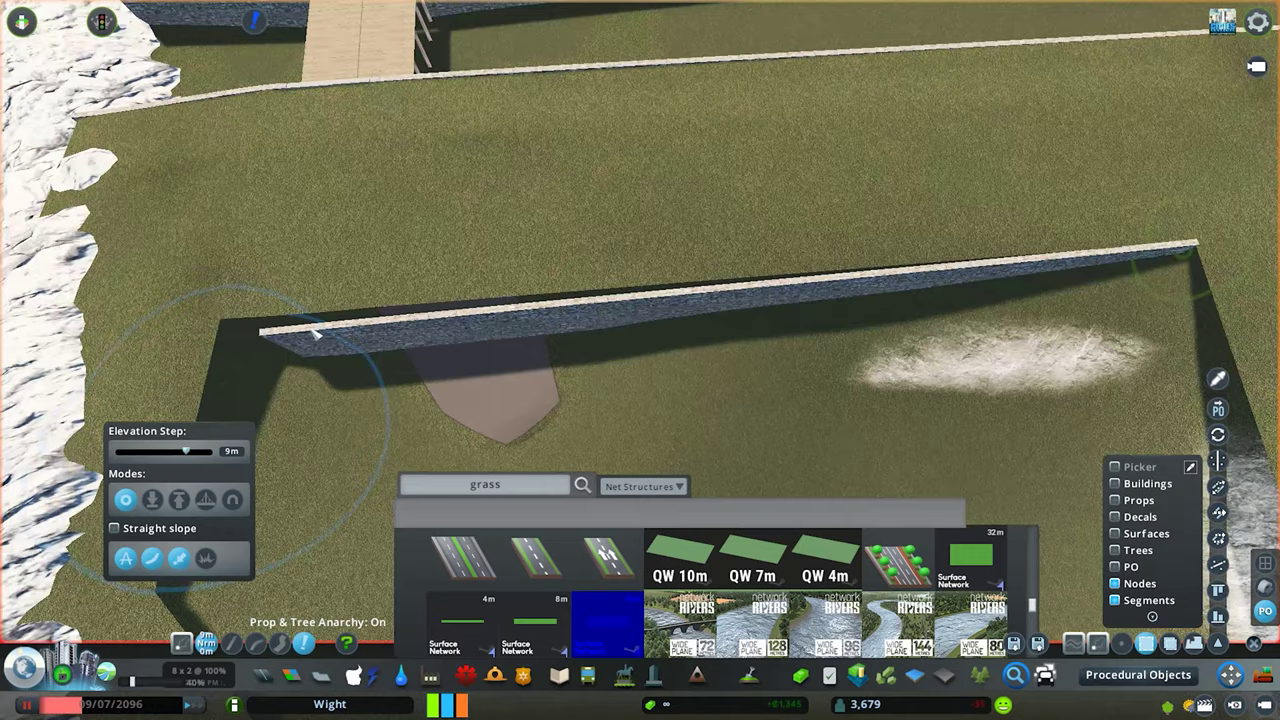
pyautogui.moveTo(345, 335); pyautogui.dragTo(500, 360)
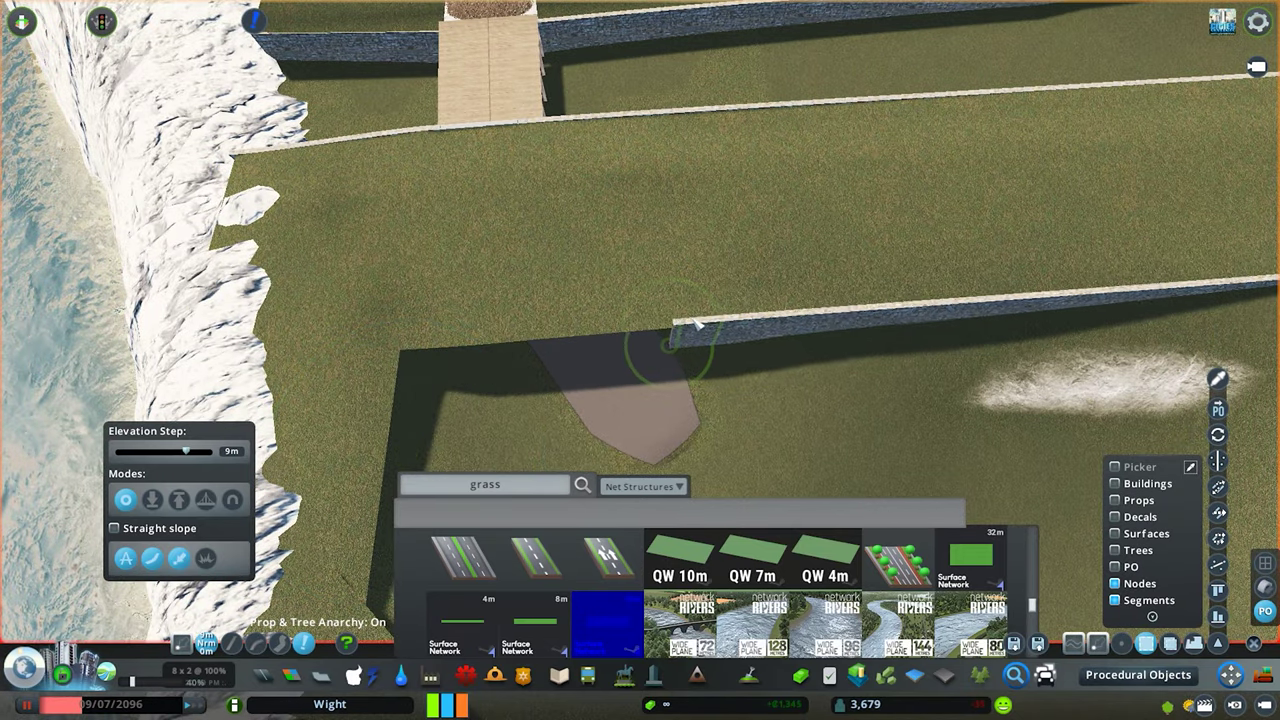
pyautogui.scroll(-5, 695, 330)
pyautogui.moveTo(695, 340)
pyautogui.mouseDown()
pyautogui.moveTo(698, 372)
pyautogui.moveTo(700, 360)
pyautogui.mouseUp()
pyautogui.scroll(-5, 690, 350)
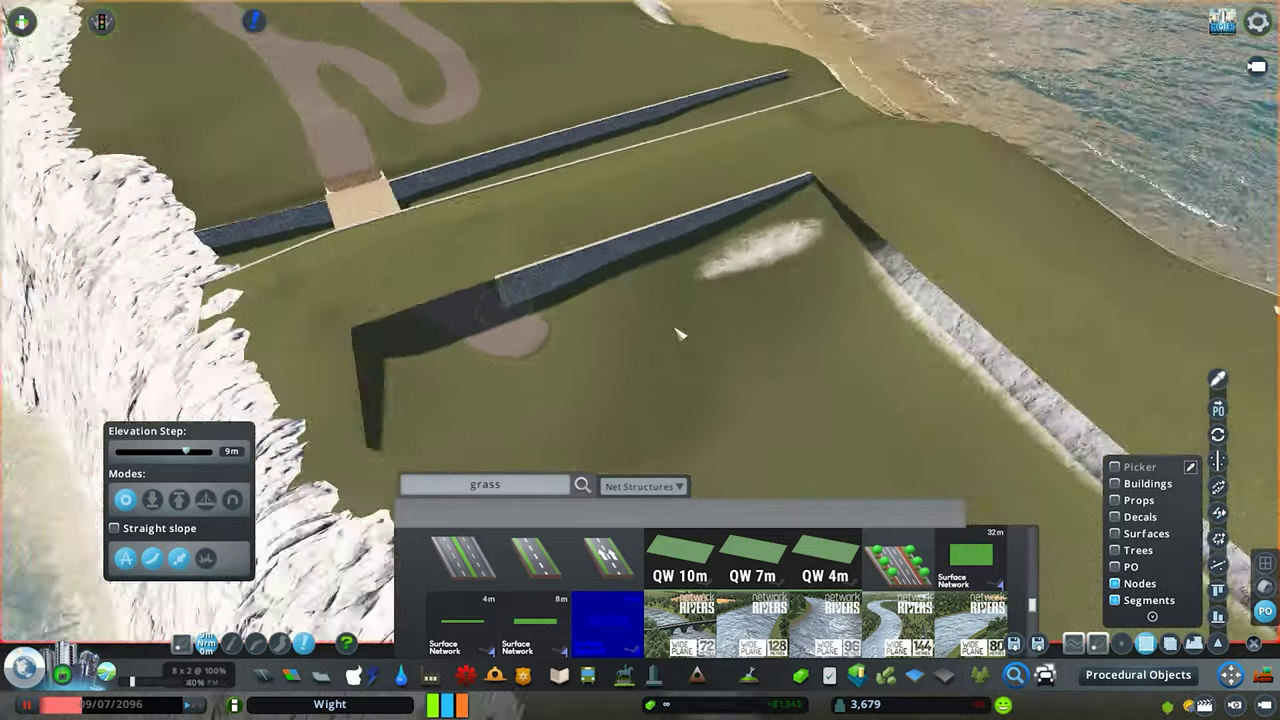
pyautogui.moveTo(780, 195); pyautogui.dragTo(635, 258)
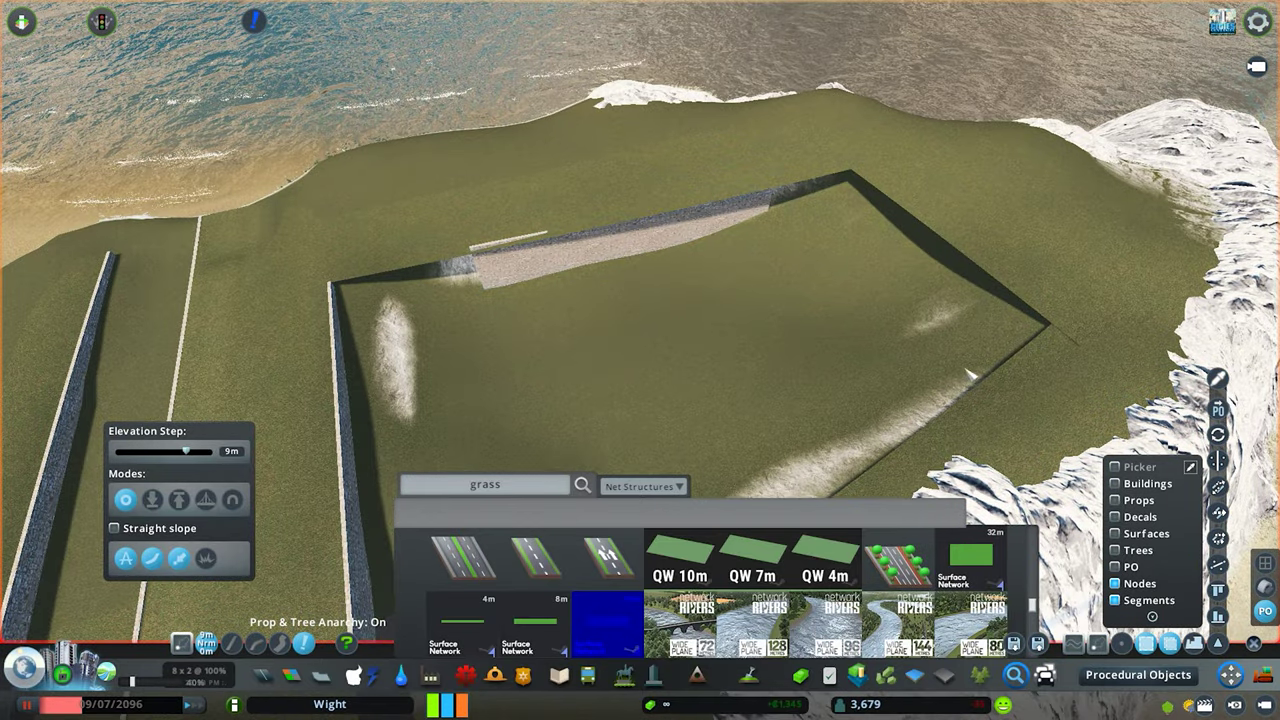
pyautogui.moveTo(840, 425); pyautogui.dragTo(487, 345)
pyautogui.scroll(2, 566, 362)
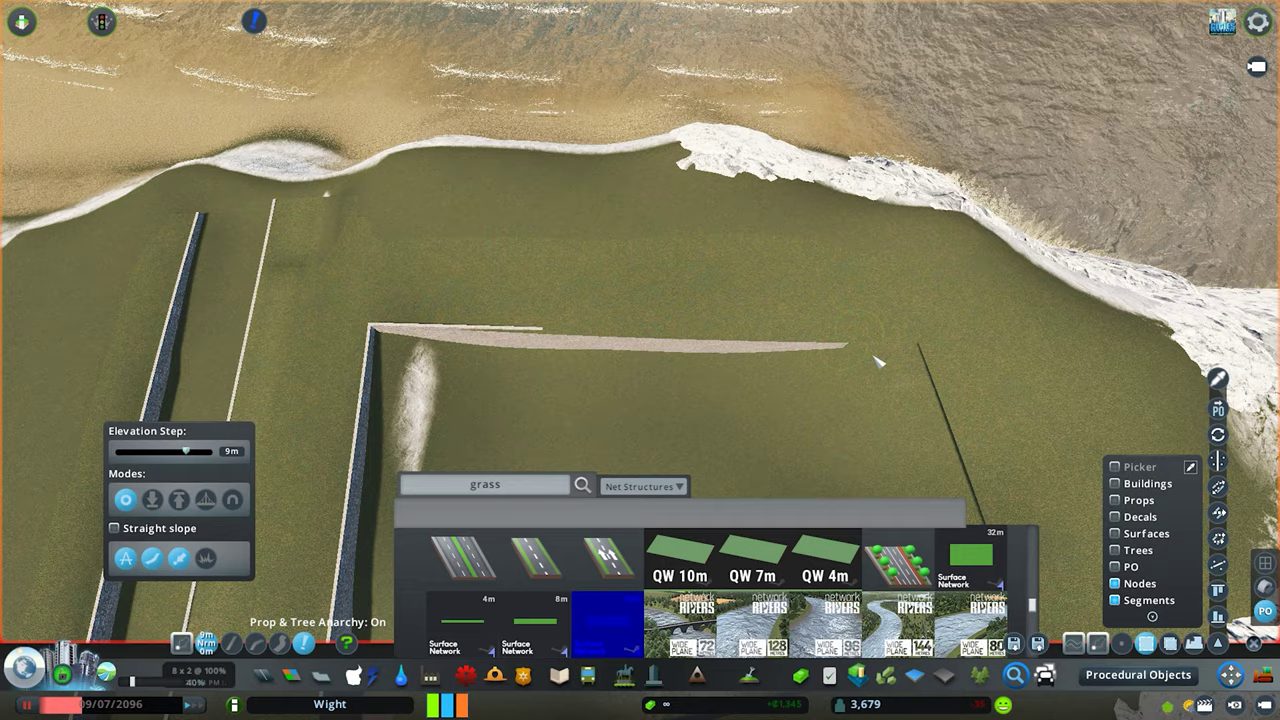
pyautogui.scroll(3, 900, 422)
pyautogui.moveTo(700, 300); pyautogui.dragTo(645, 368)
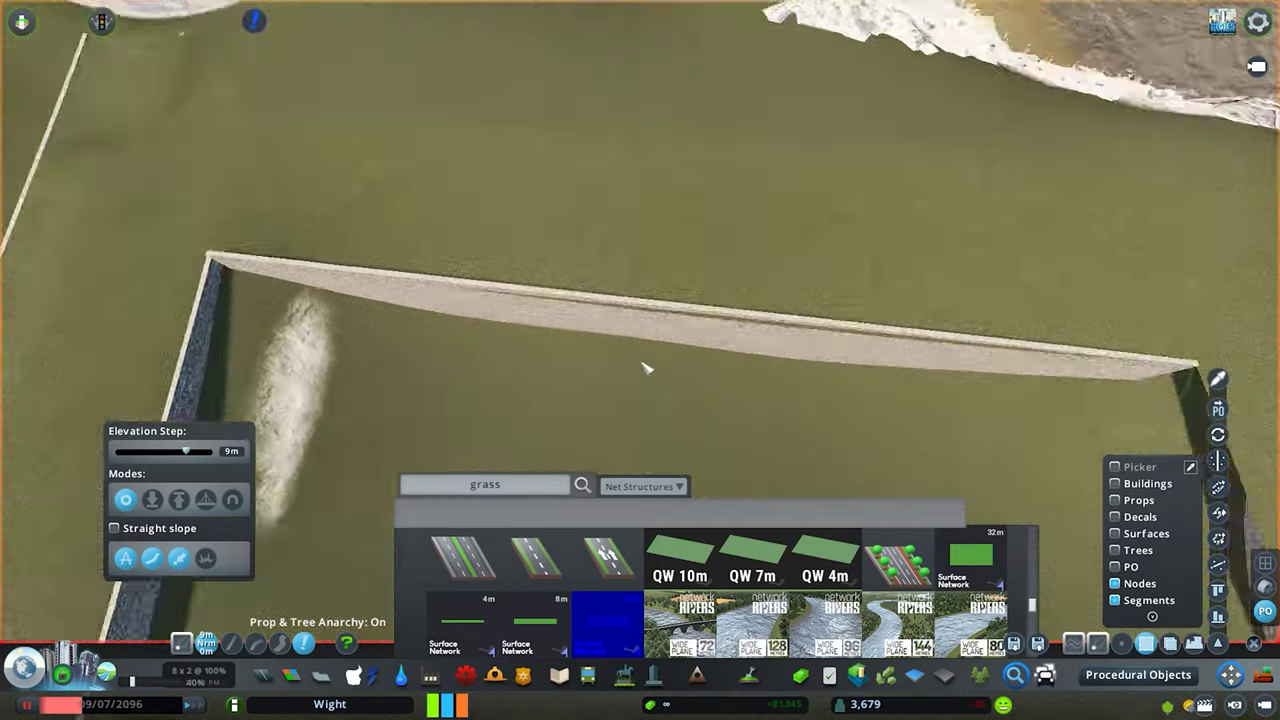
pyautogui.scroll(-2, 645, 368)
pyautogui.scroll(-3, 525, 389)
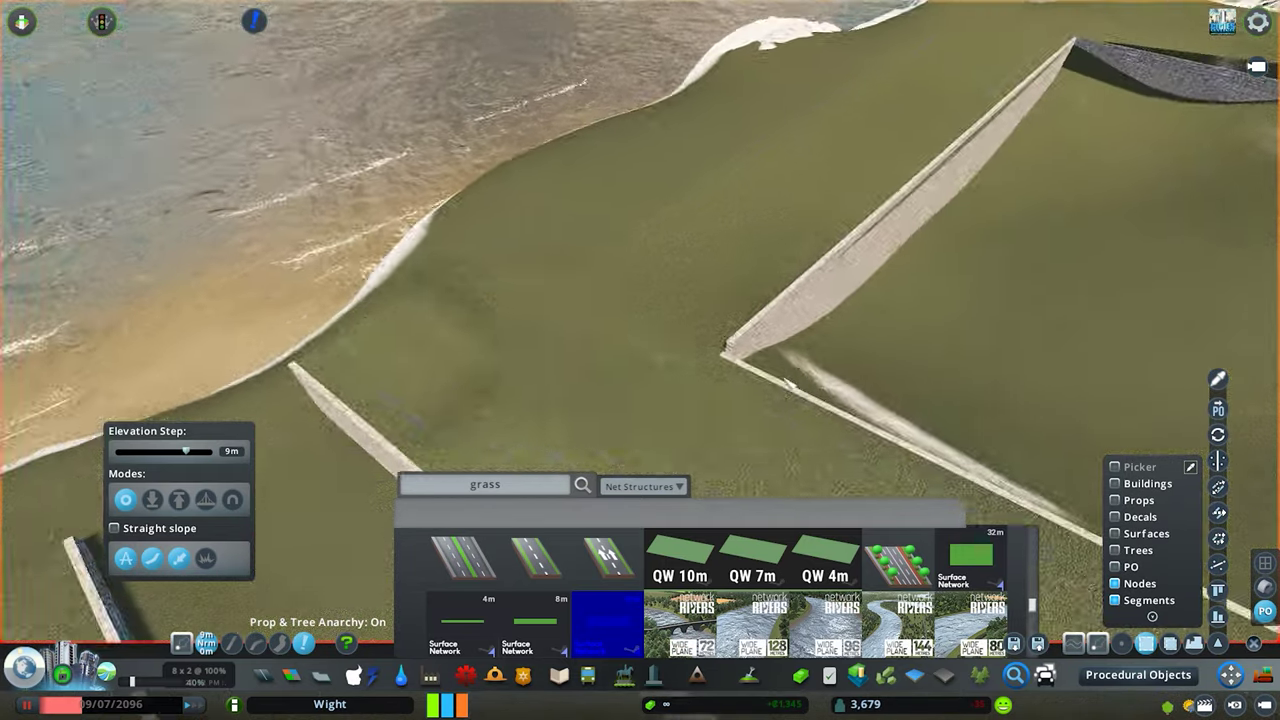
pyautogui.scroll(3, 700, 380)
pyautogui.scroll(2, 762, 401)
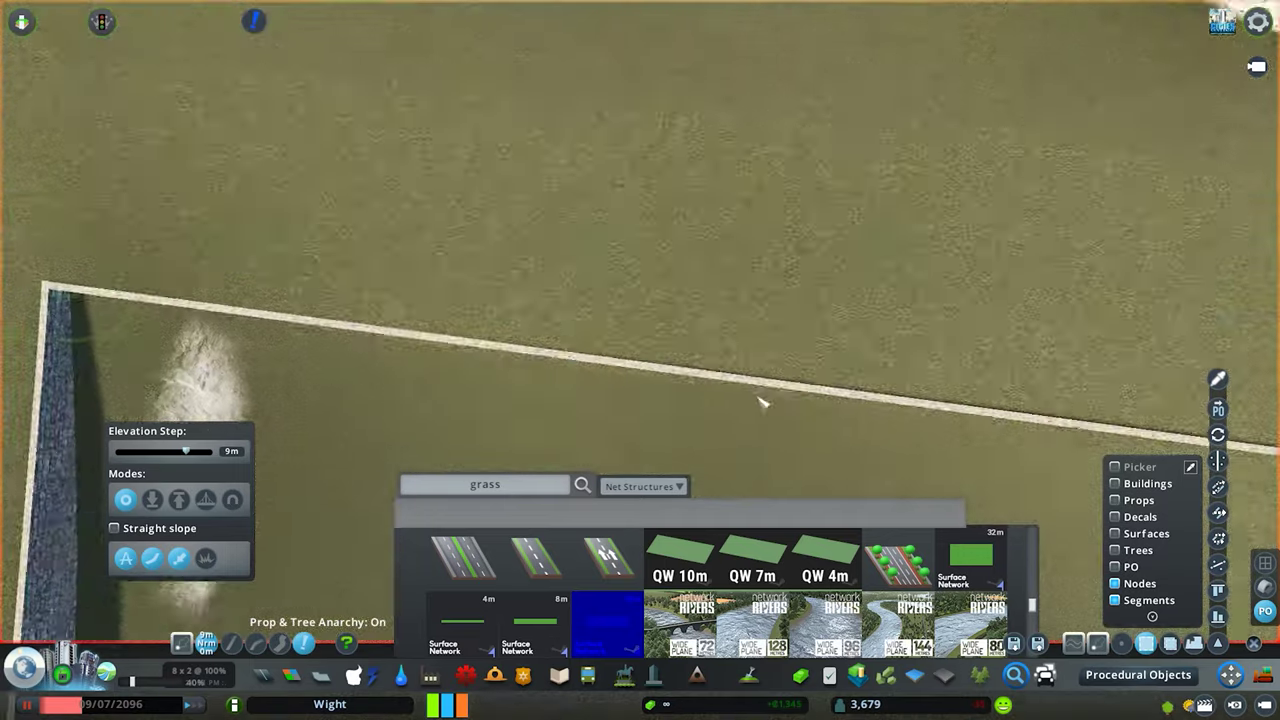
pyautogui.scroll(-3, 762, 401)
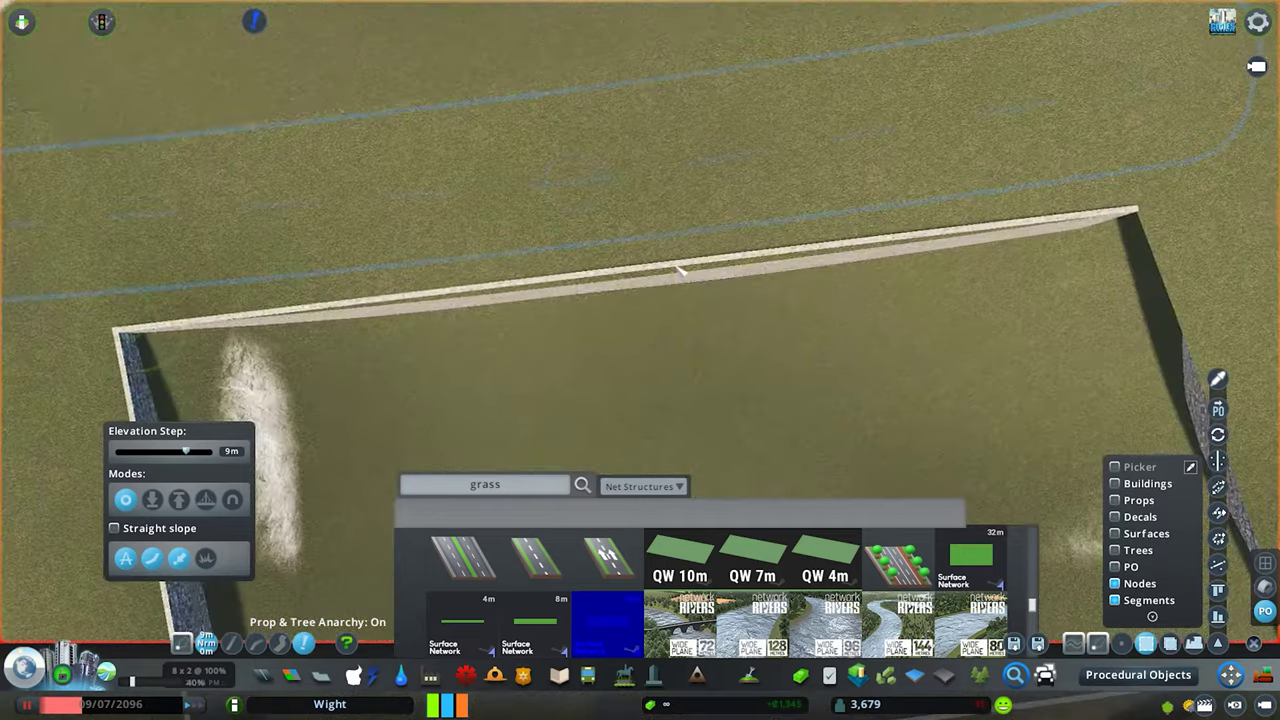
pyautogui.scroll(-3, 683, 283)
pyautogui.scroll(5, 627, 257)
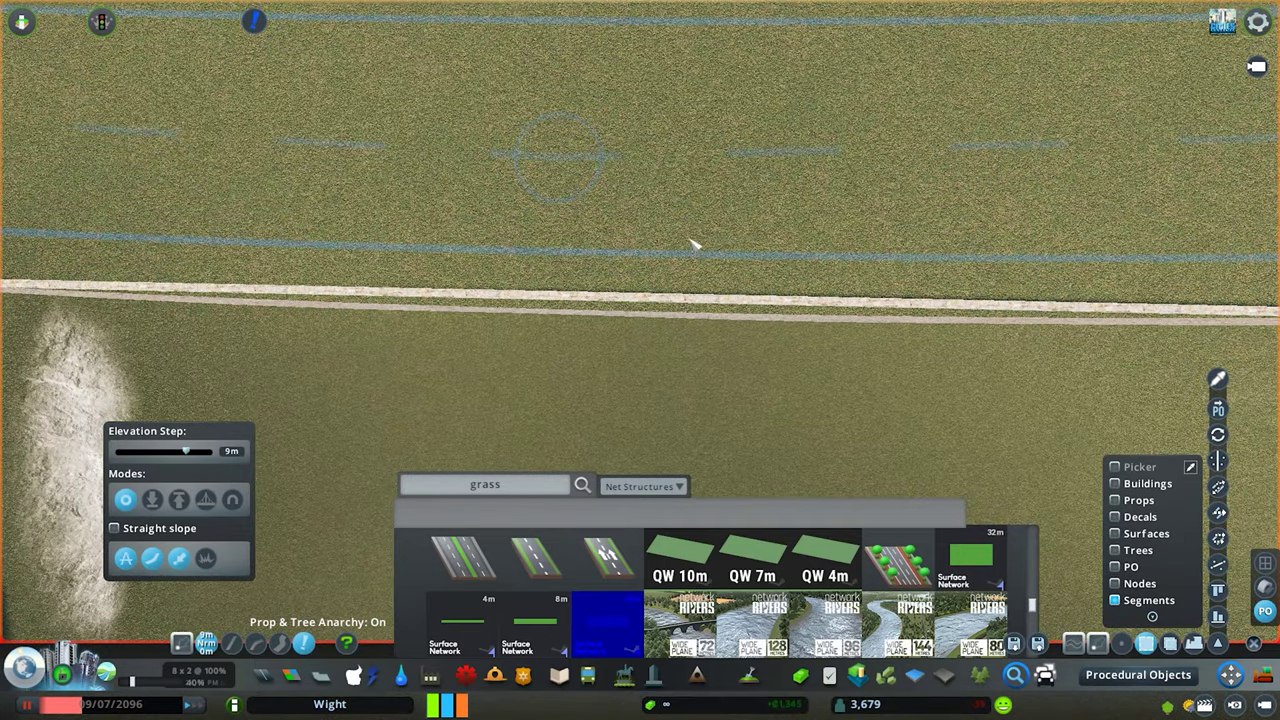
pyautogui.scroll(-5, 693, 244)
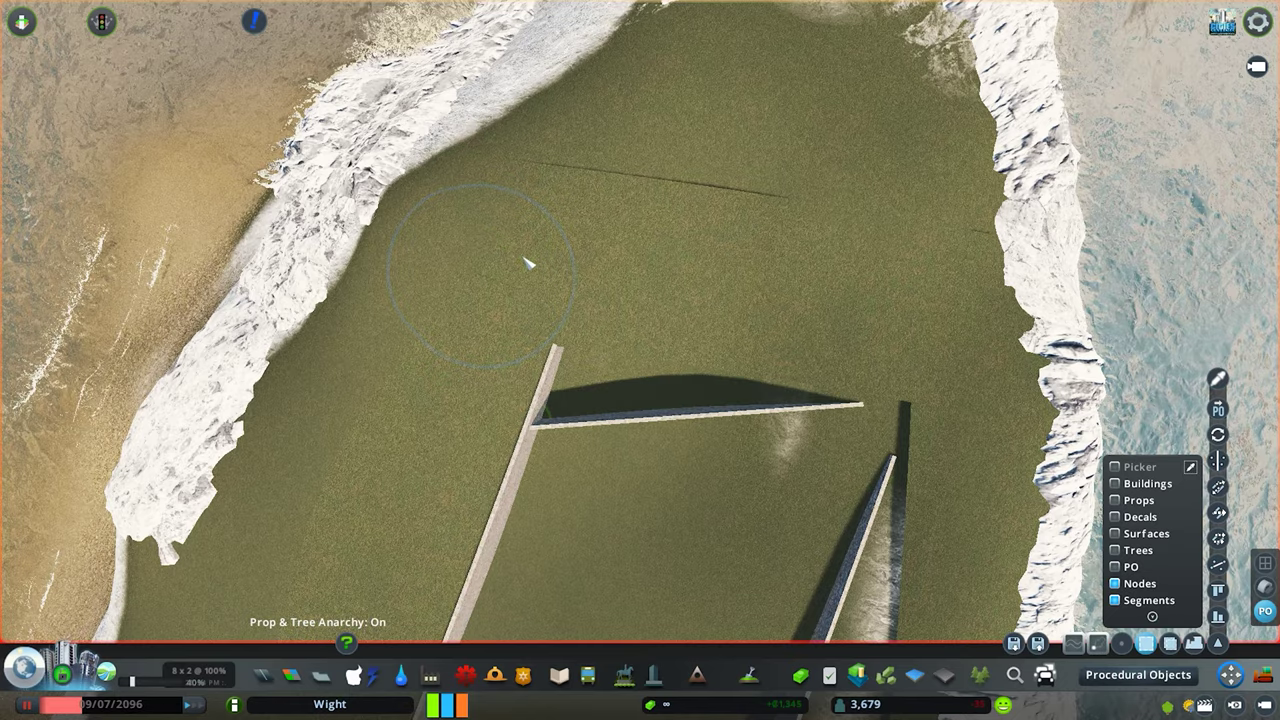
pyautogui.scroll(3, 530, 262)
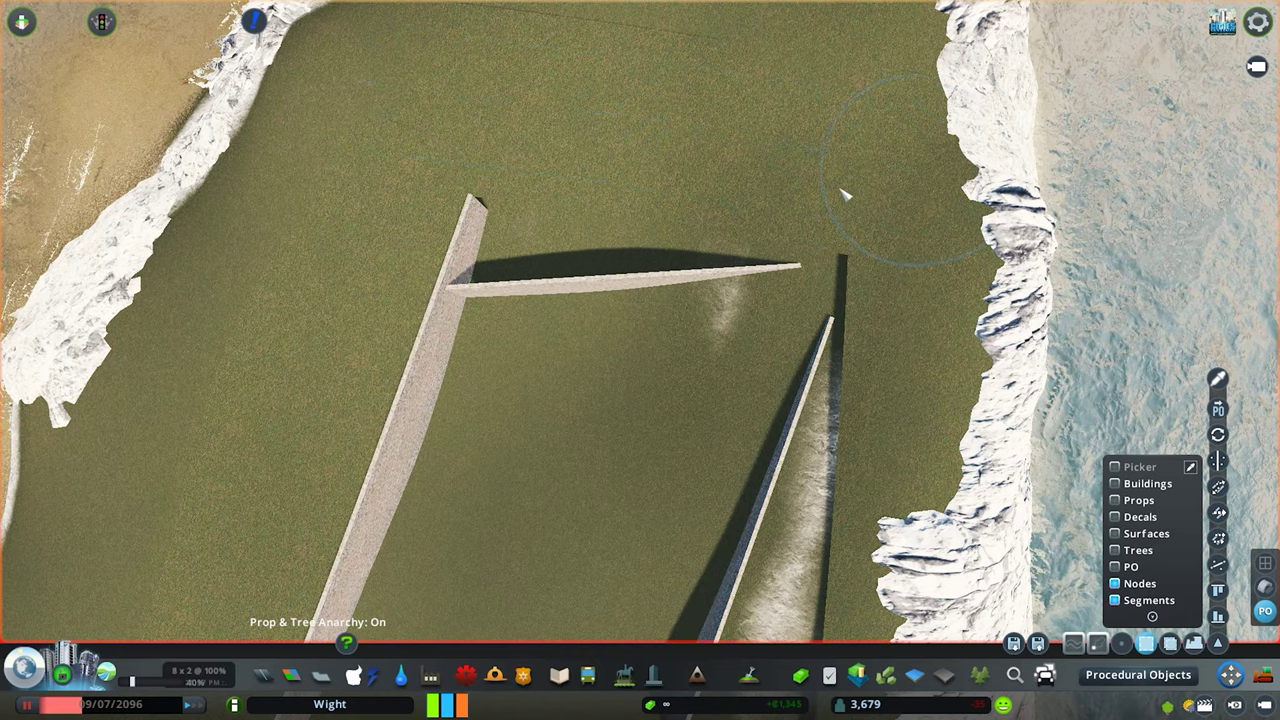
# - Copy the wall section along the cliff and place the copy inside the field
pyautogui.middleClick(702, 337)
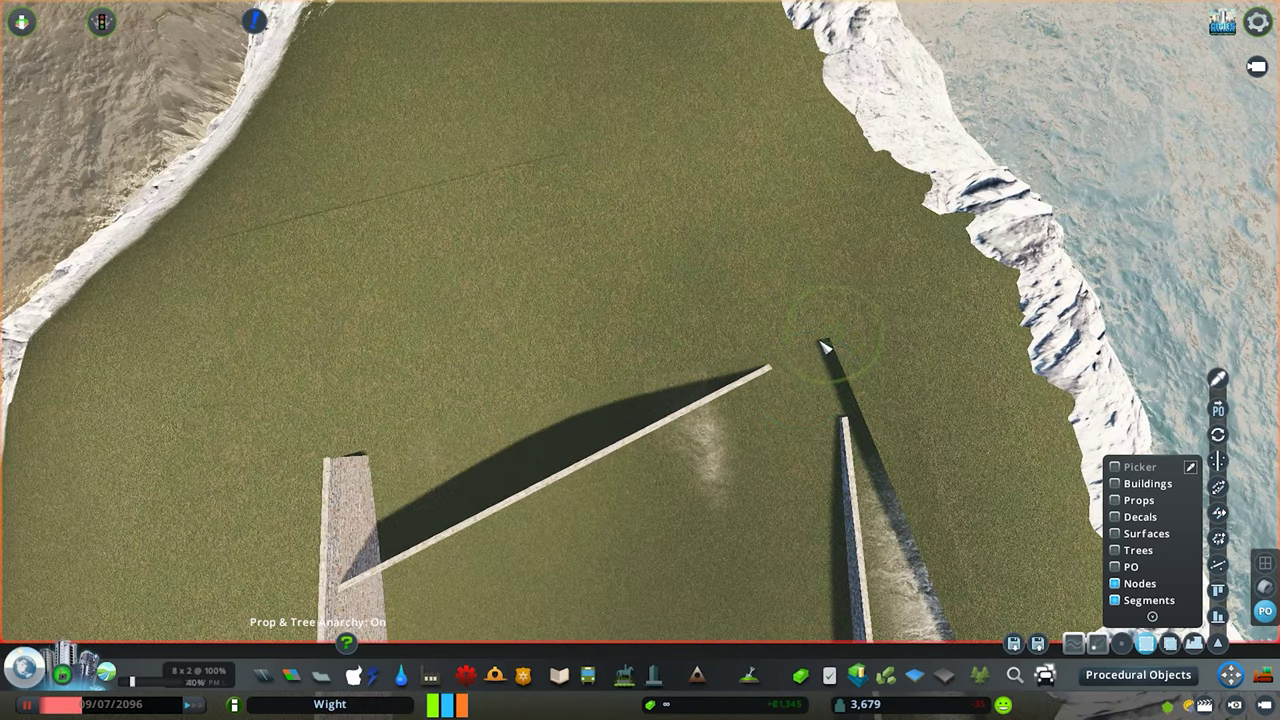
pyautogui.middleClick(550, 488)
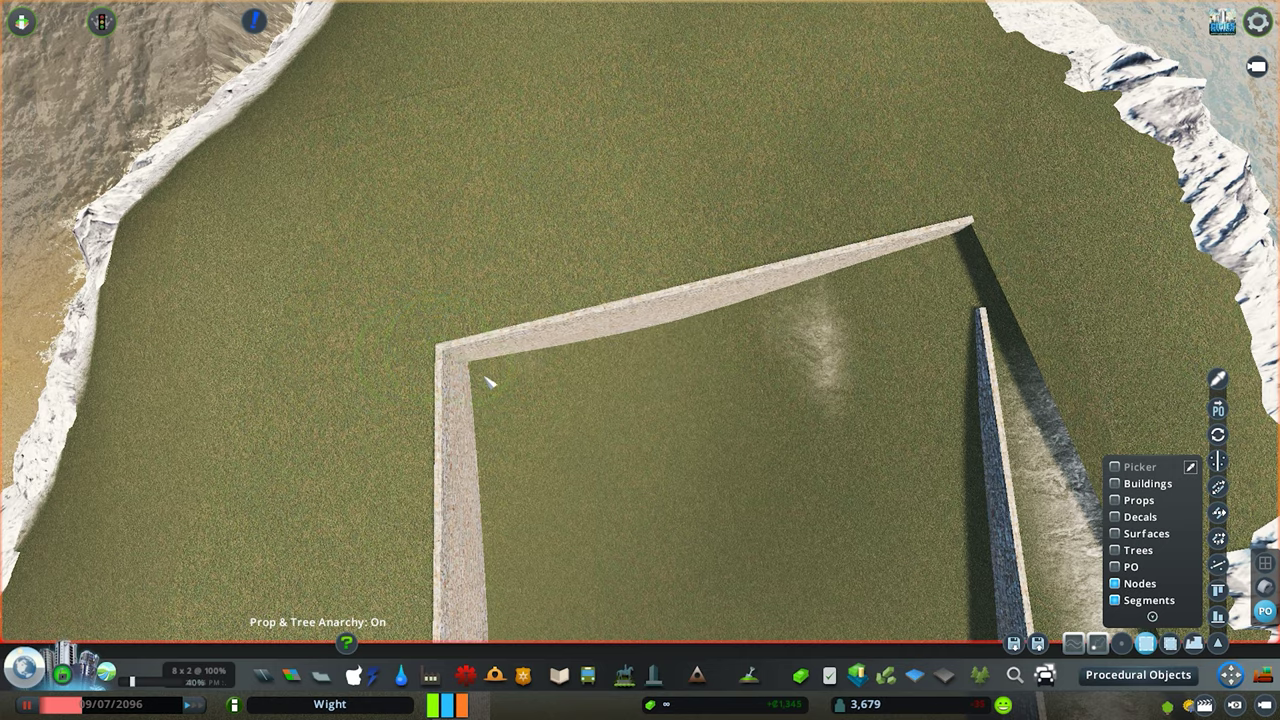
pyautogui.scroll(-3, 490, 382)
pyautogui.scroll(5, 600, 380)
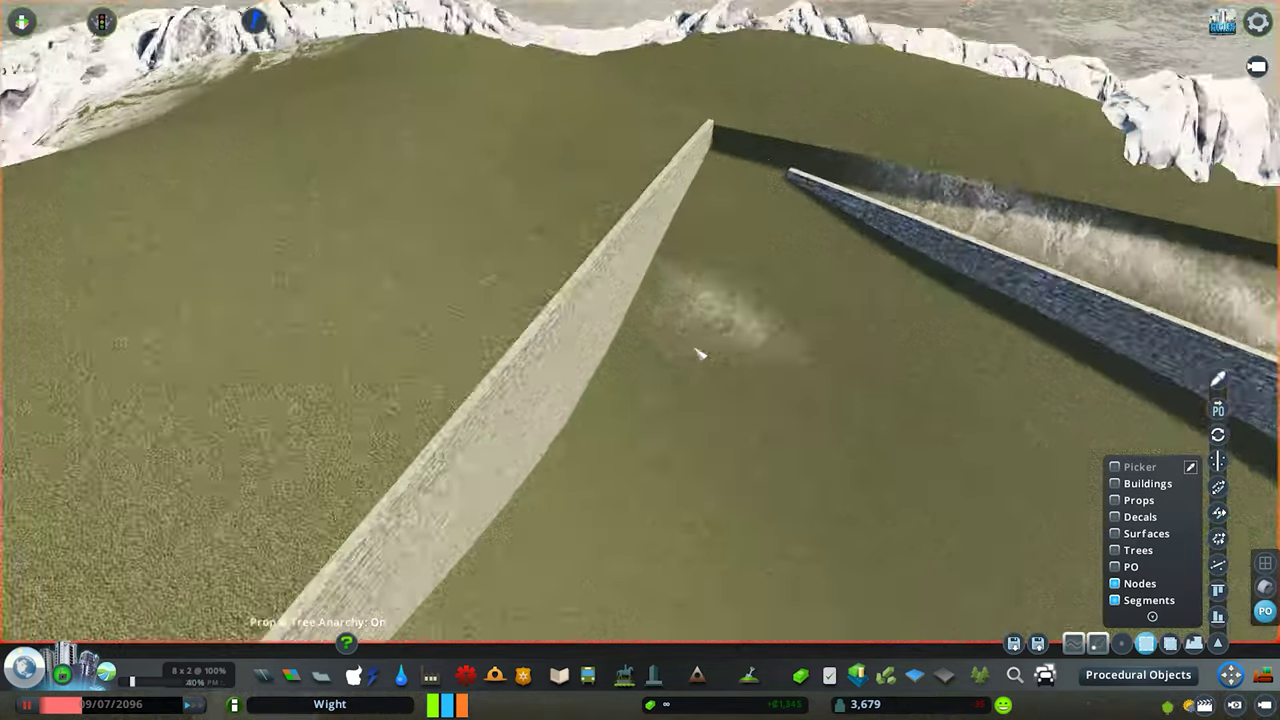
pyautogui.middleClick(700, 354)
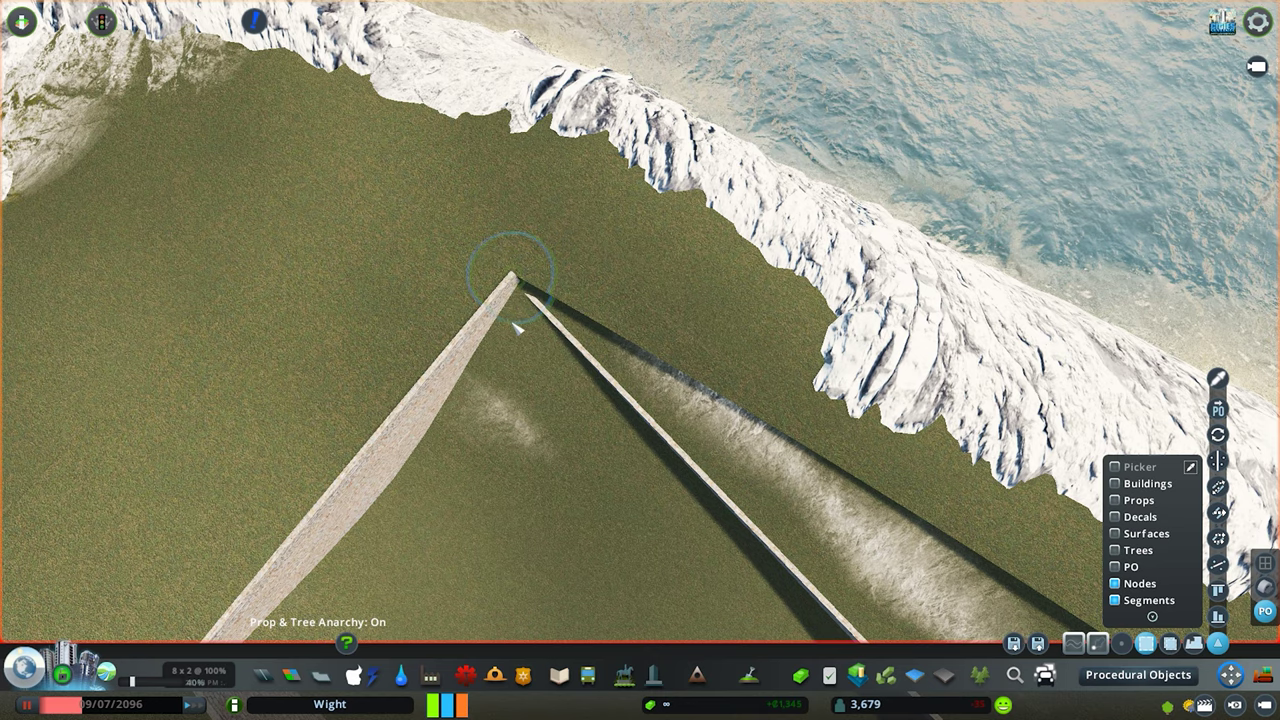
pyautogui.scroll(-3, 518, 330)
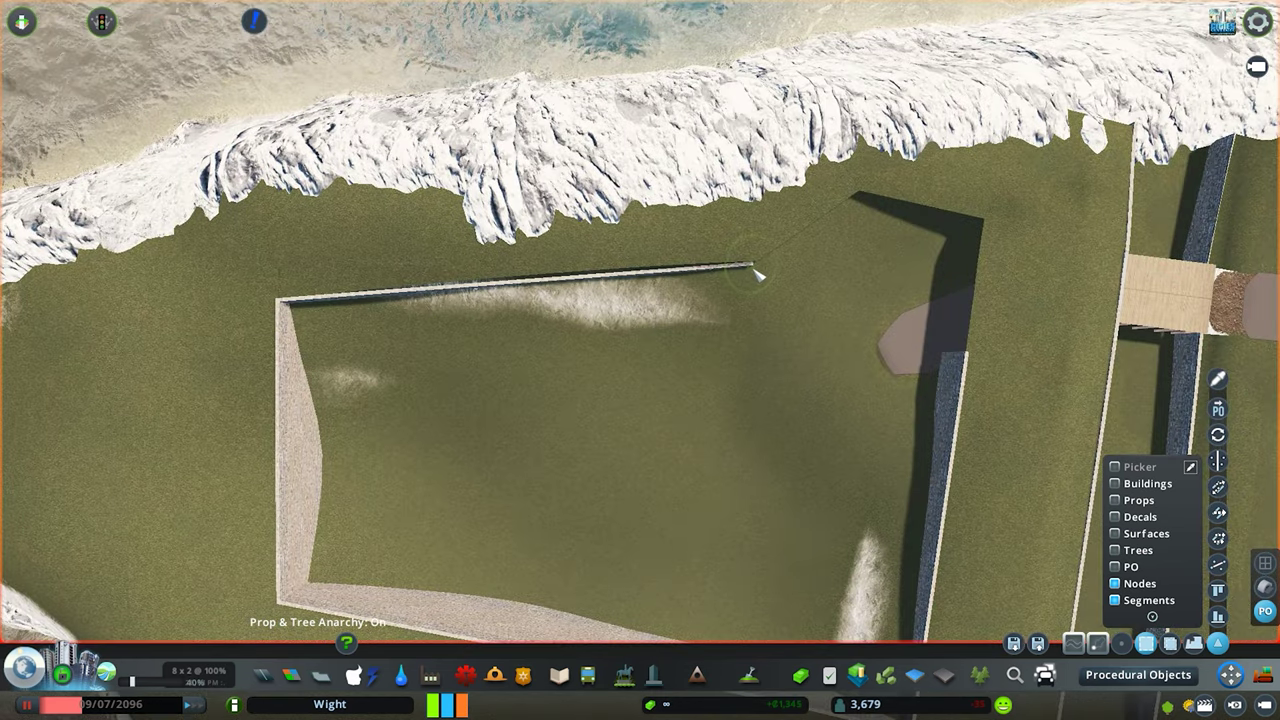
pyautogui.scroll(5, 640, 340)
pyautogui.scroll(-5, 618, 332)
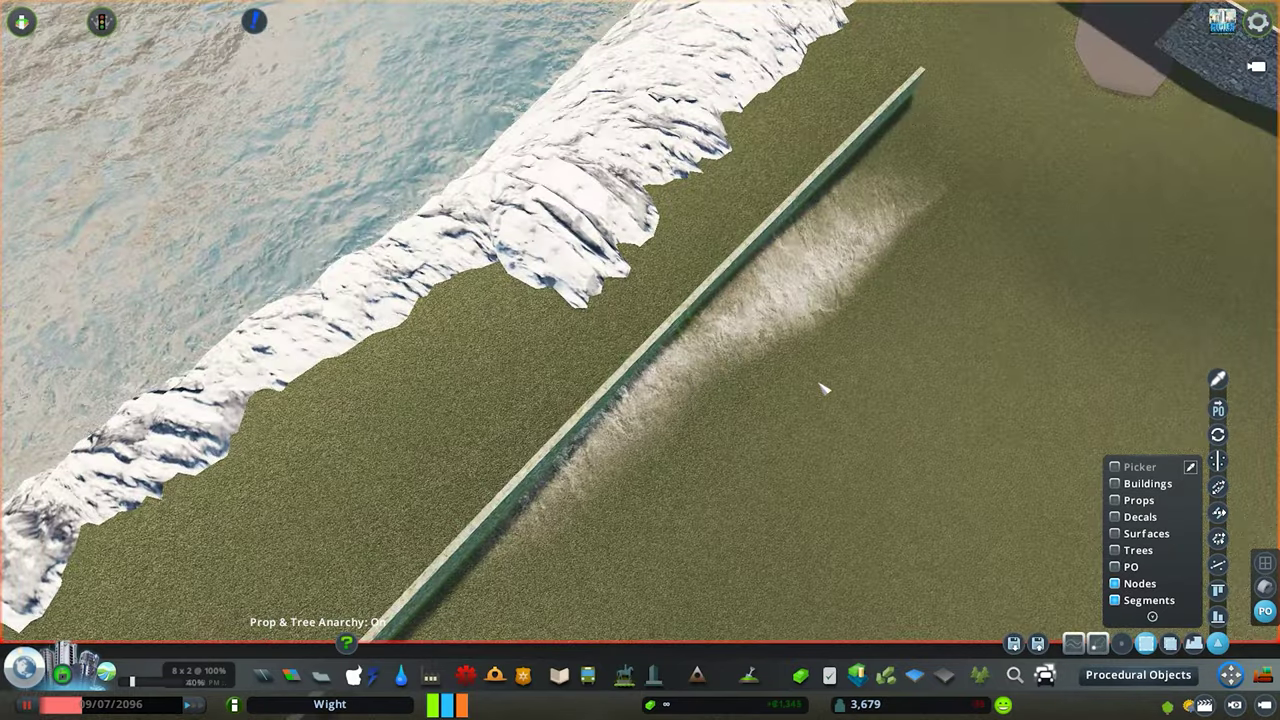
pyautogui.scroll(5, 626, 366)
pyautogui.scroll(3, 600, 350)
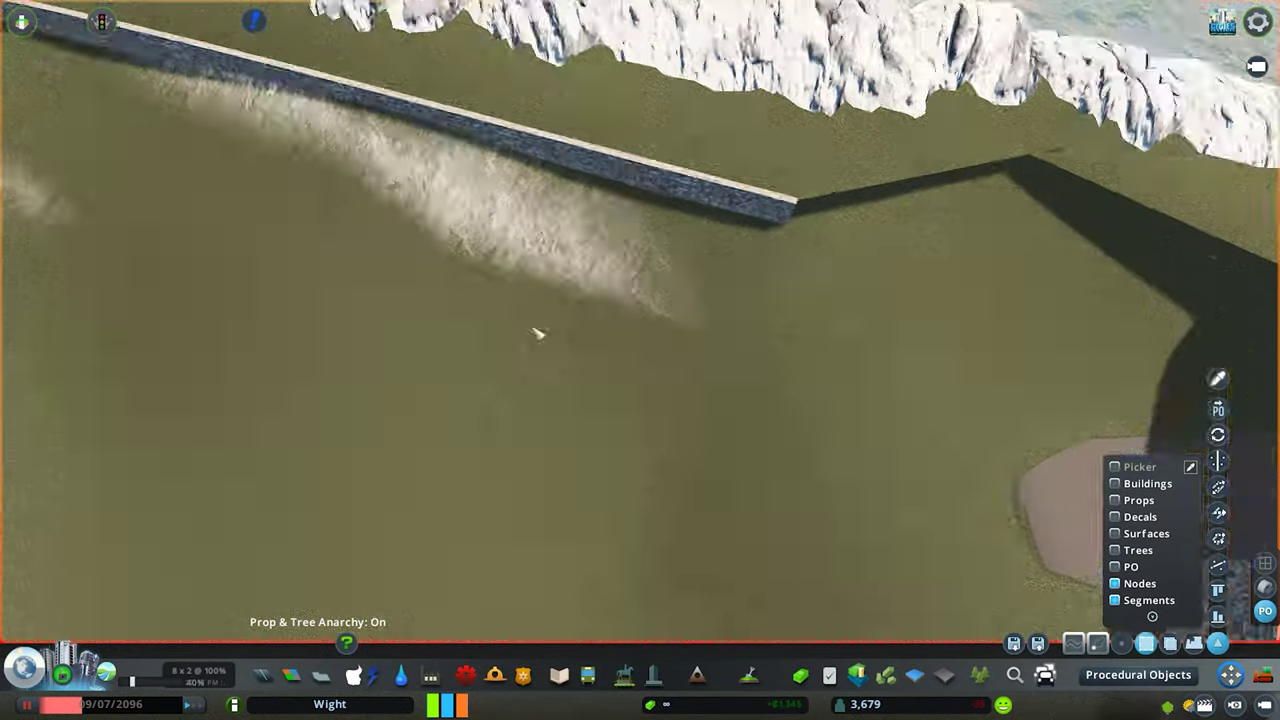
pyautogui.scroll(-5, 537, 334)
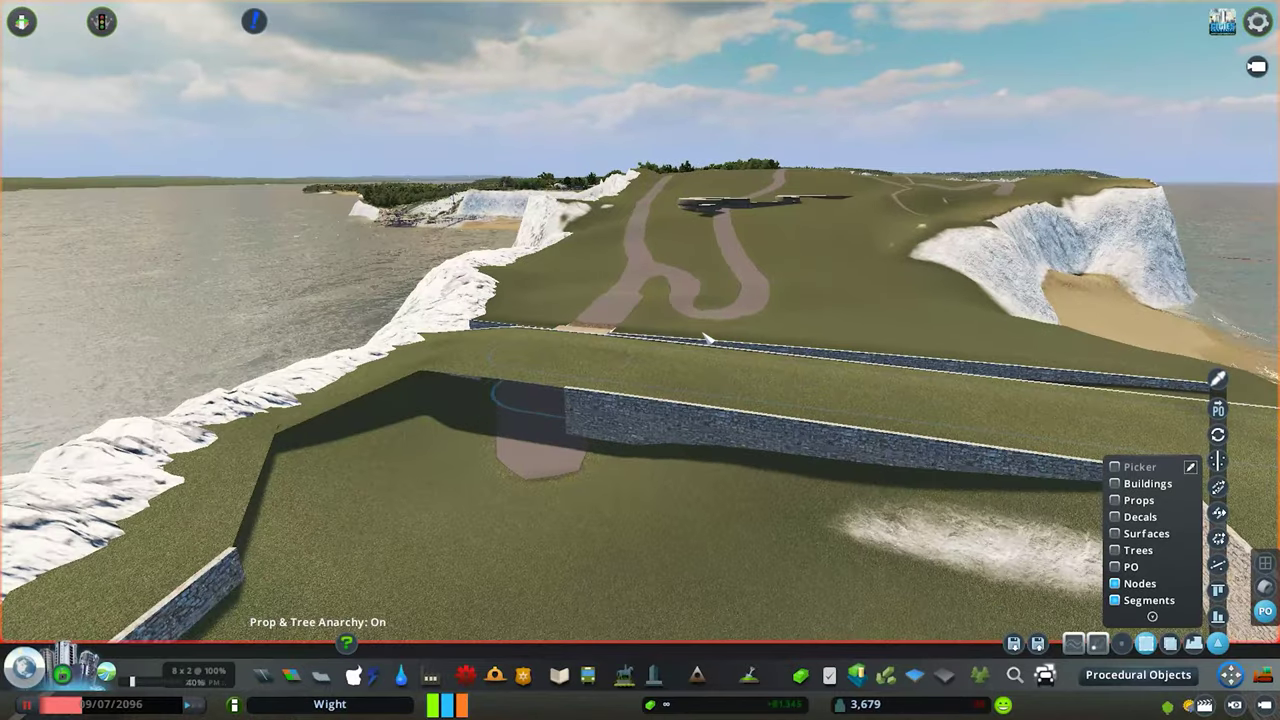
pyautogui.scroll(3, 640, 340)
pyautogui.click(641, 362)
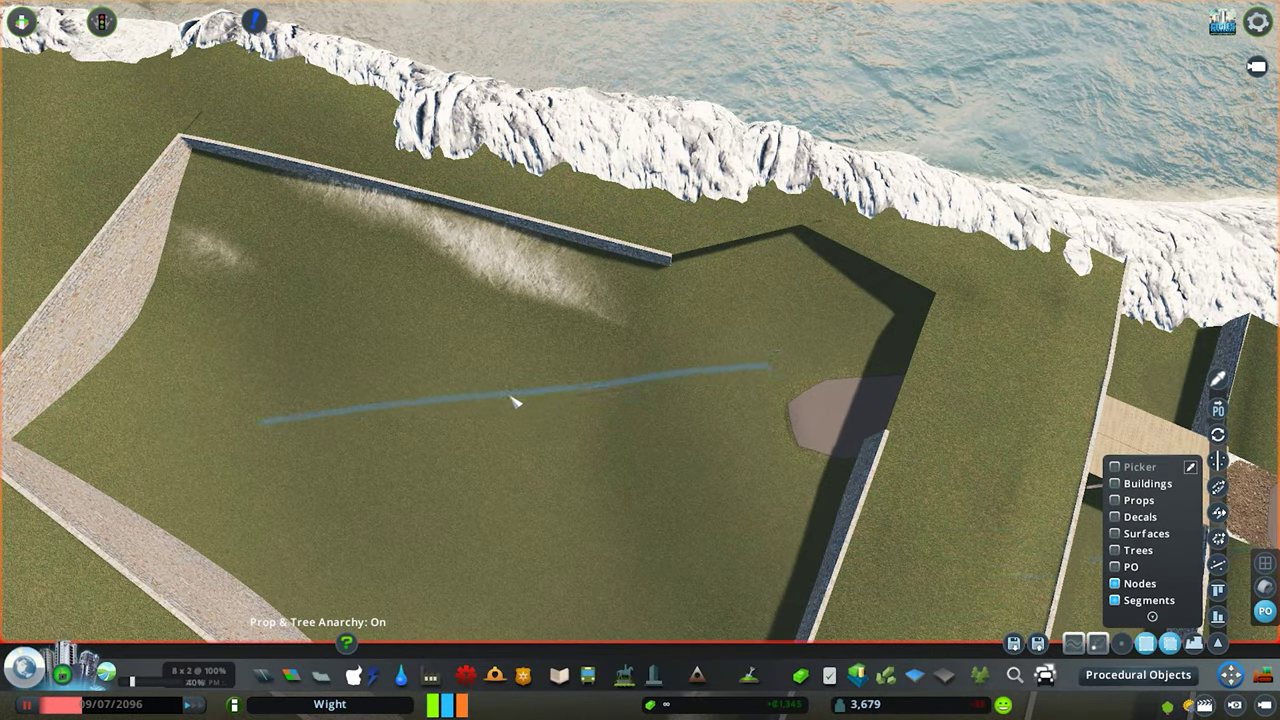
pyautogui.click(520, 395)
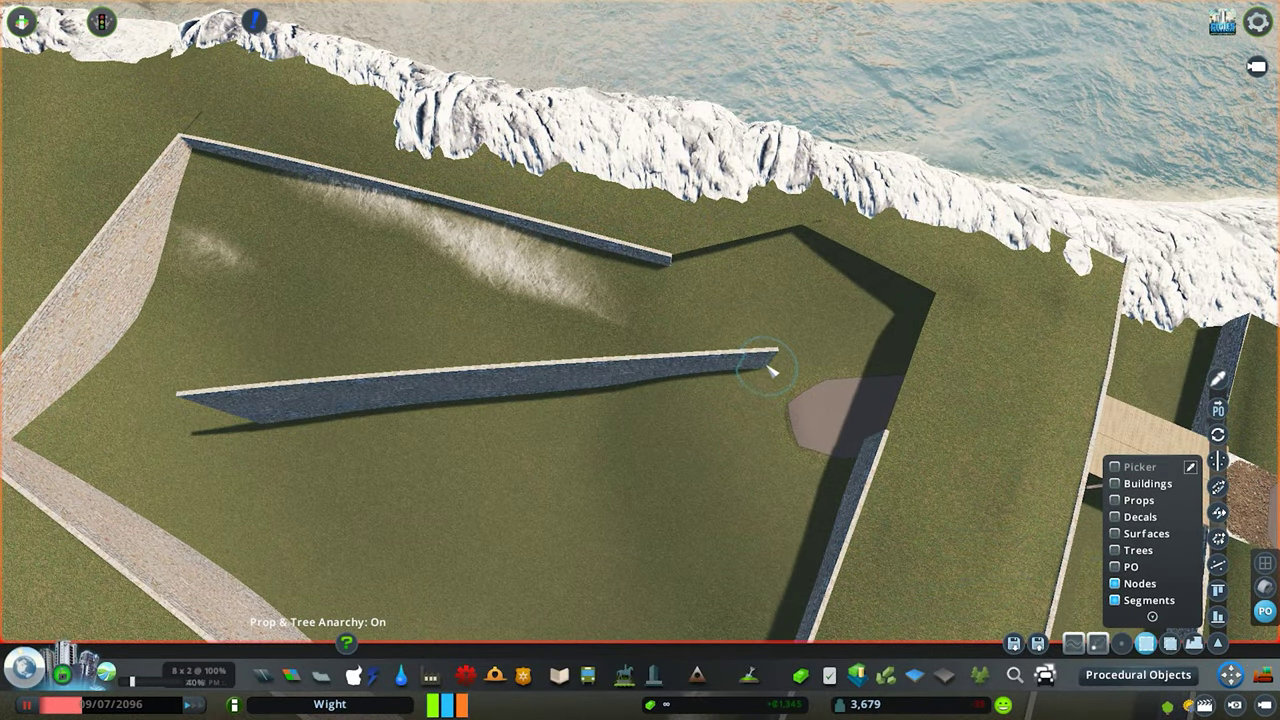
pyautogui.scroll(-3, 640, 360)
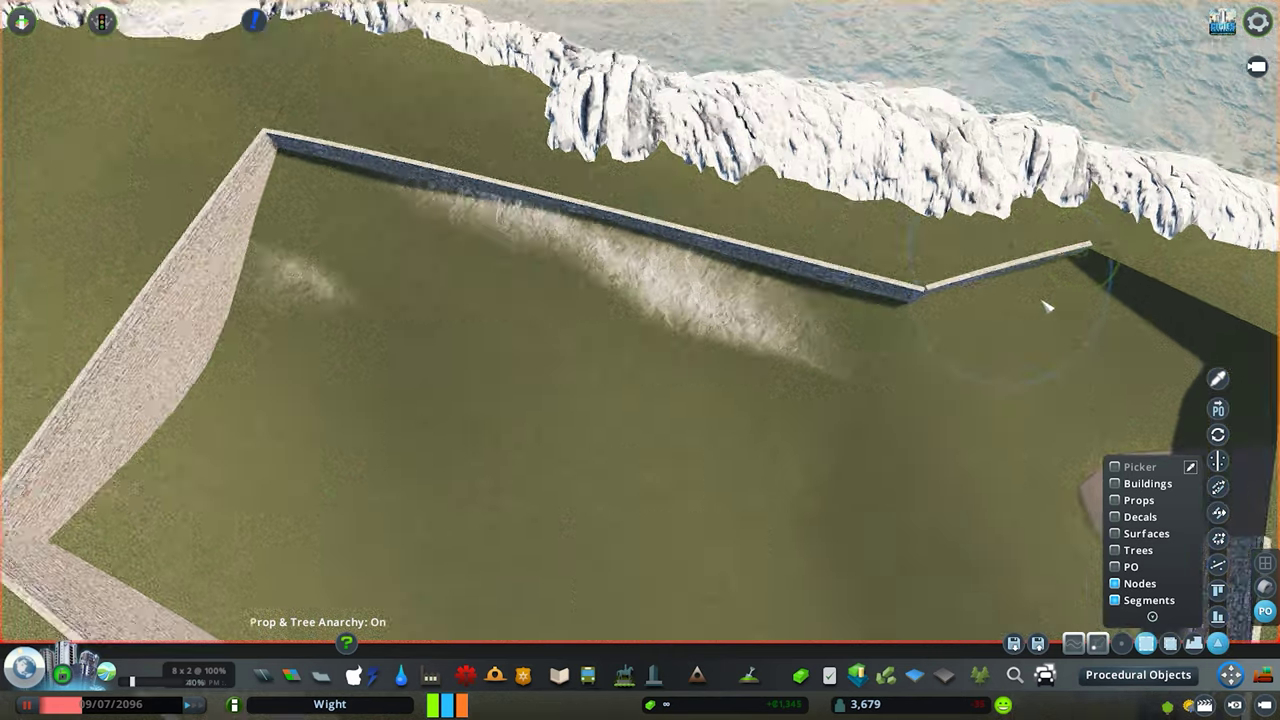
pyautogui.scroll(4, 1062, 293)
# - Snap the floating angled wall section onto the existing walls at the corners
pyautogui.click(845, 314)
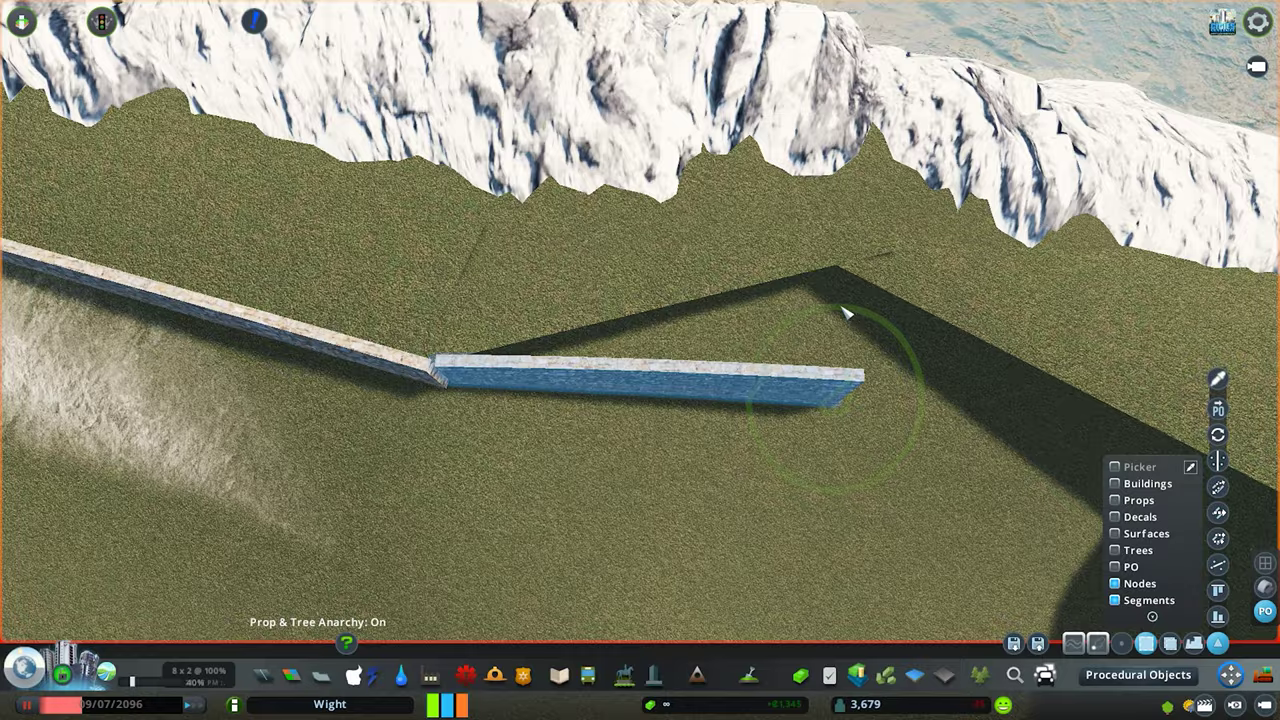
pyautogui.scroll(-3, 845, 314)
pyautogui.scroll(3, 440, 160)
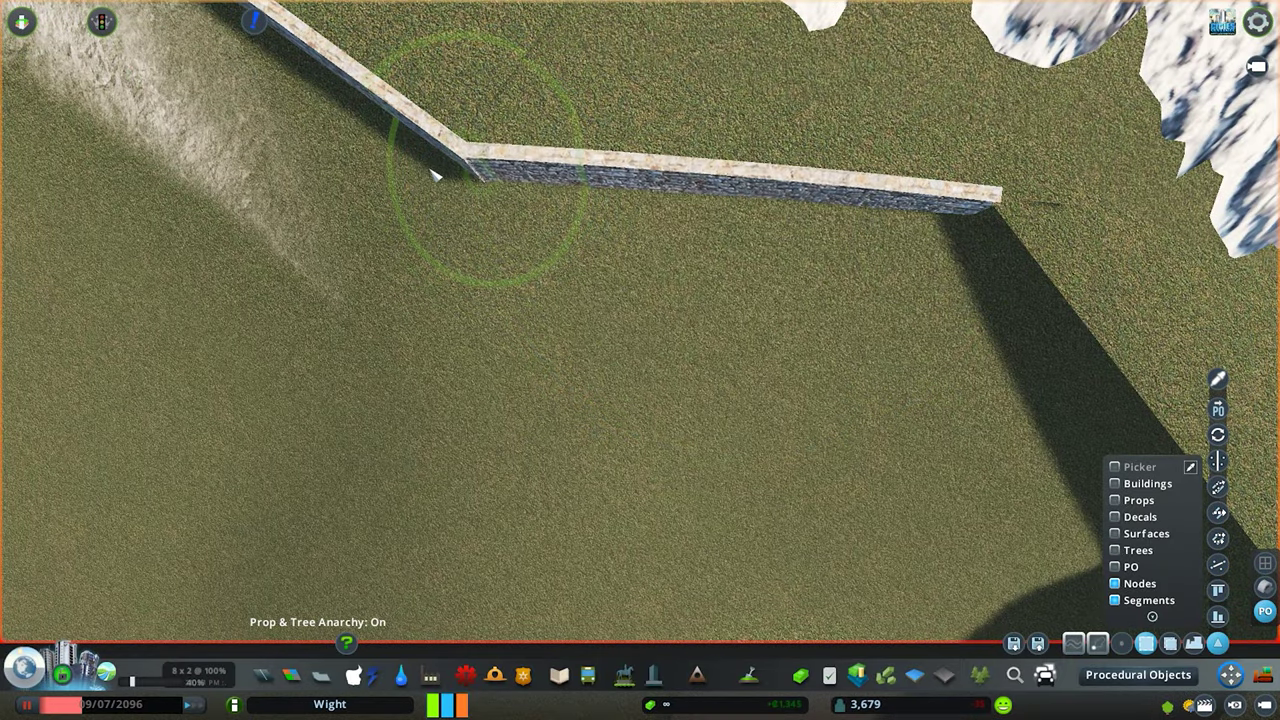
pyautogui.press('w')
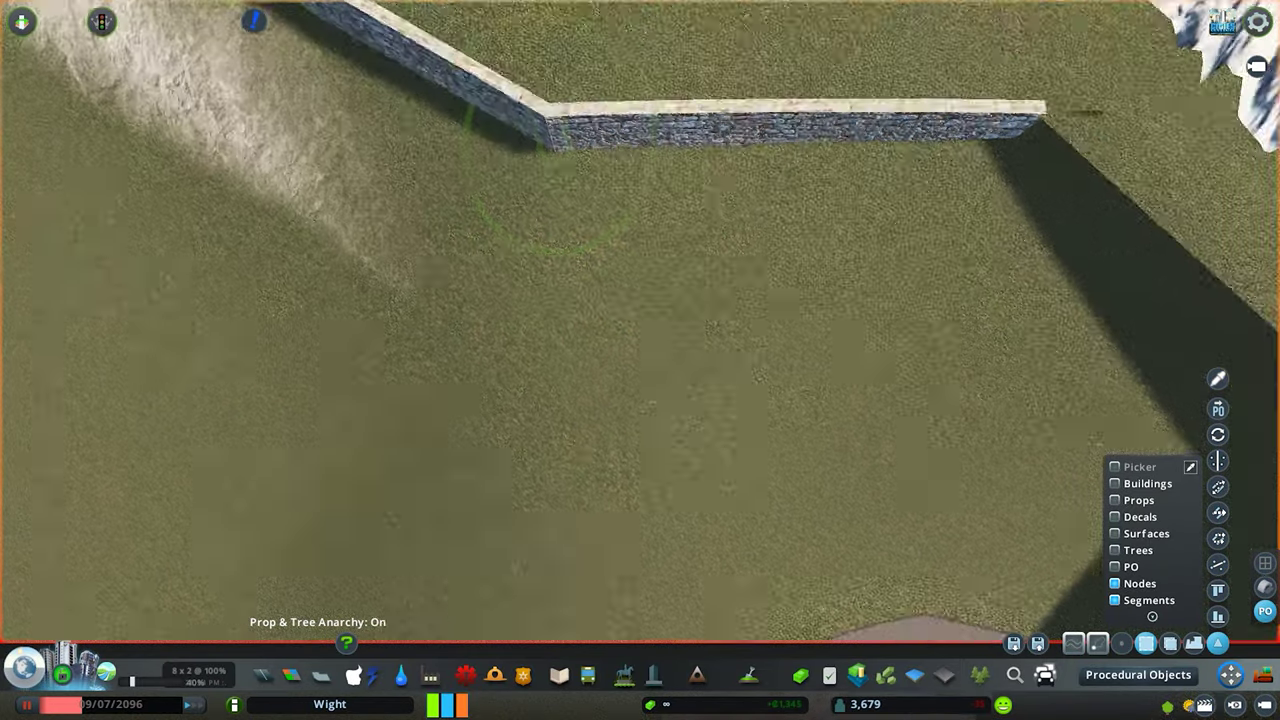
pyautogui.scroll(-4, 462, 341)
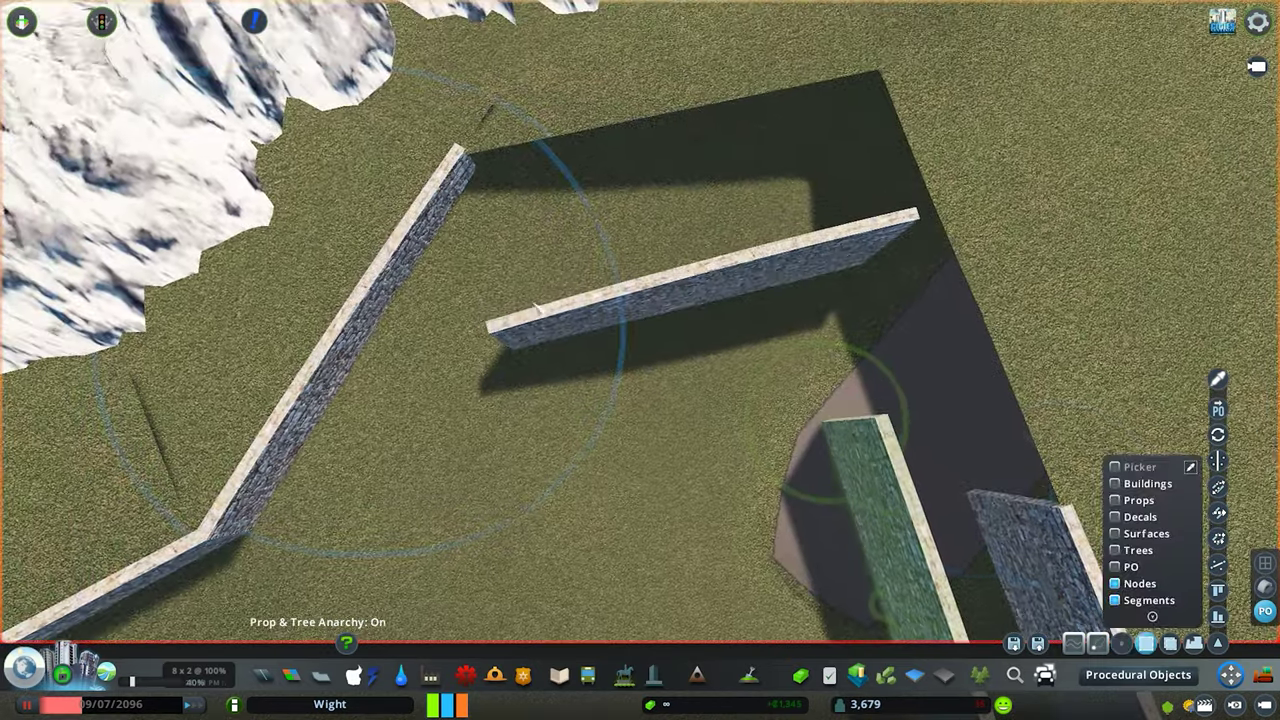
pyautogui.moveTo(540, 310); pyautogui.dragTo(860, 130)
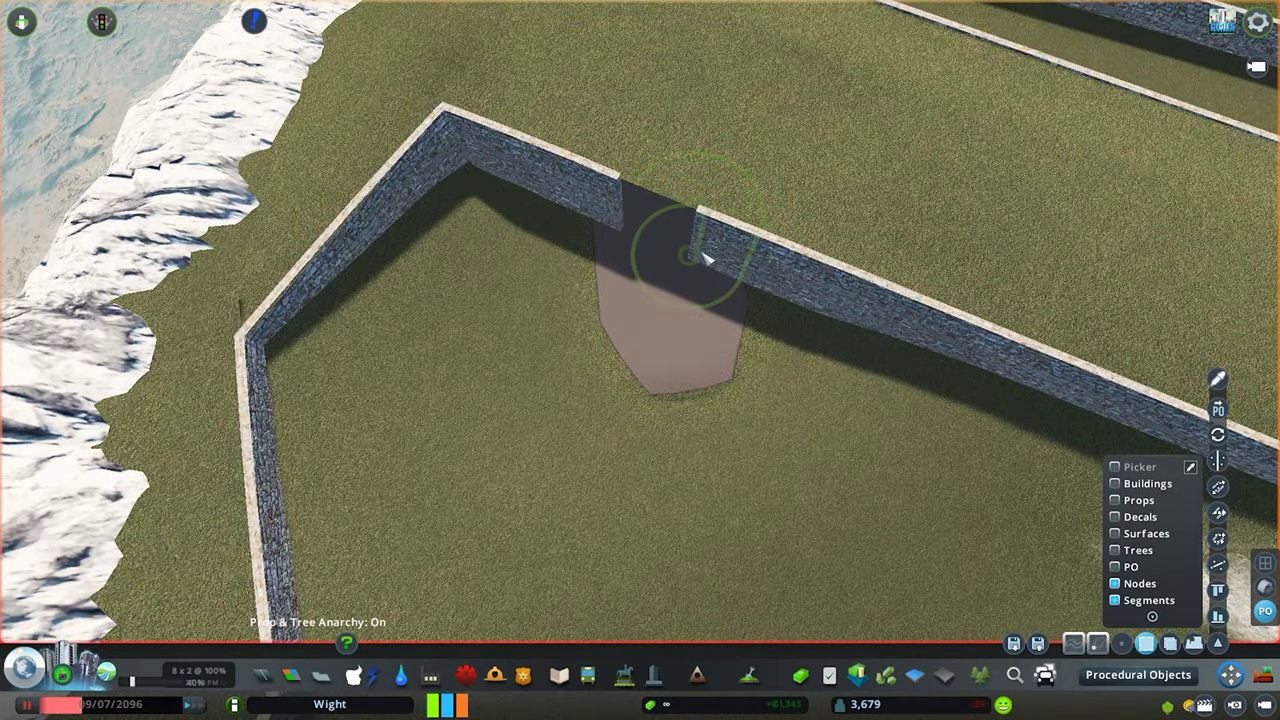
pyautogui.scroll(5, 702, 416)
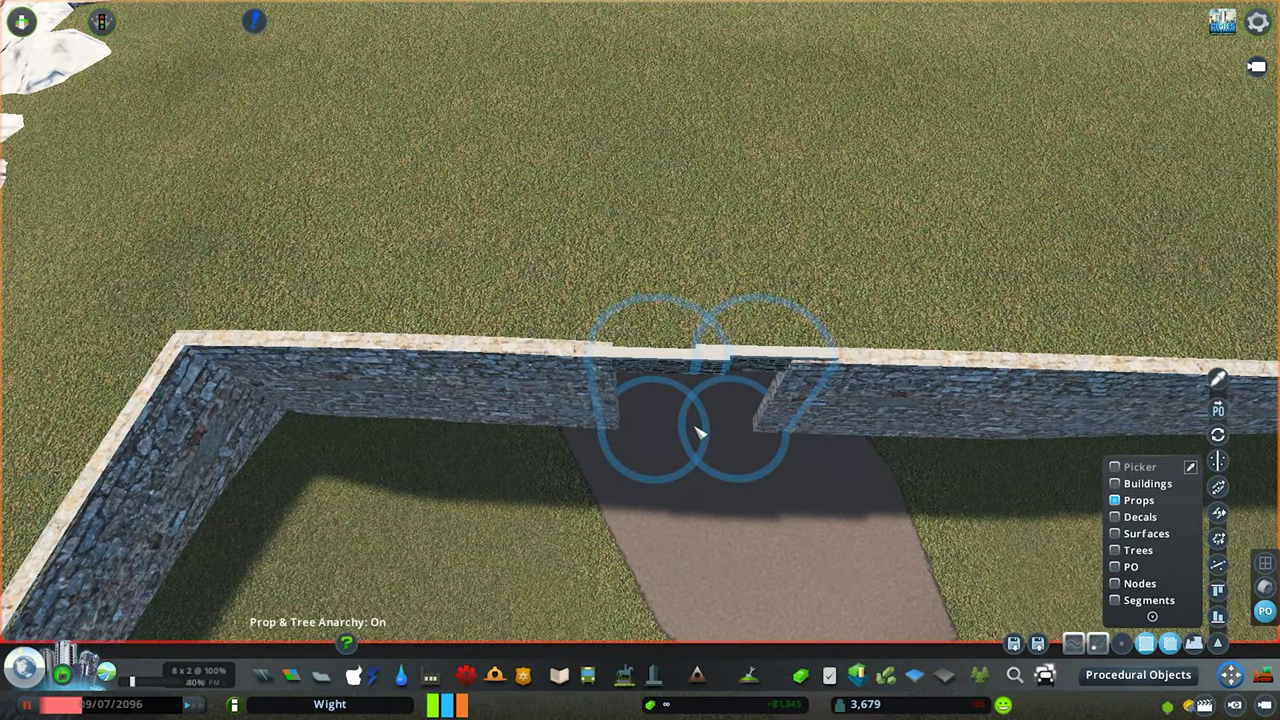
pyautogui.scroll(-3, 698, 428)
pyautogui.scroll(3, 648, 280)
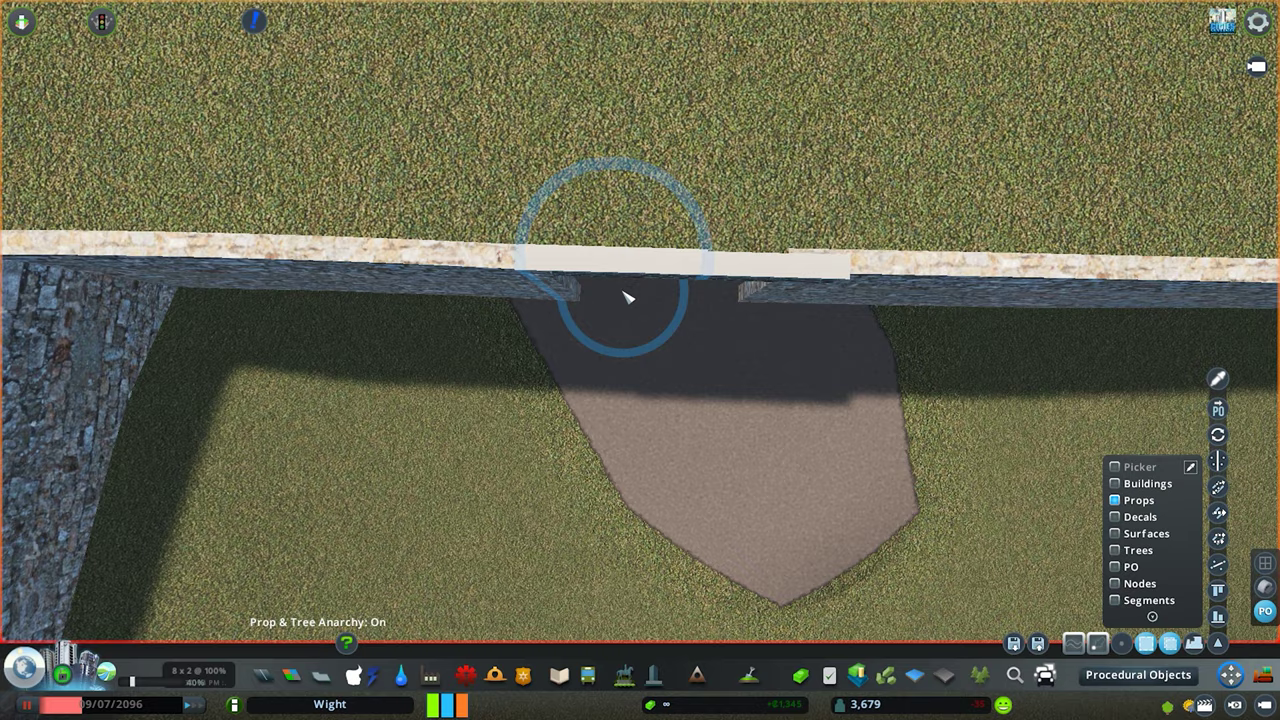
pyautogui.scroll(-3, 628, 297)
# - Drop the plank selection at the wall gap and add Nodes to Move It's selection filter
pyautogui.rightClick(645, 362)
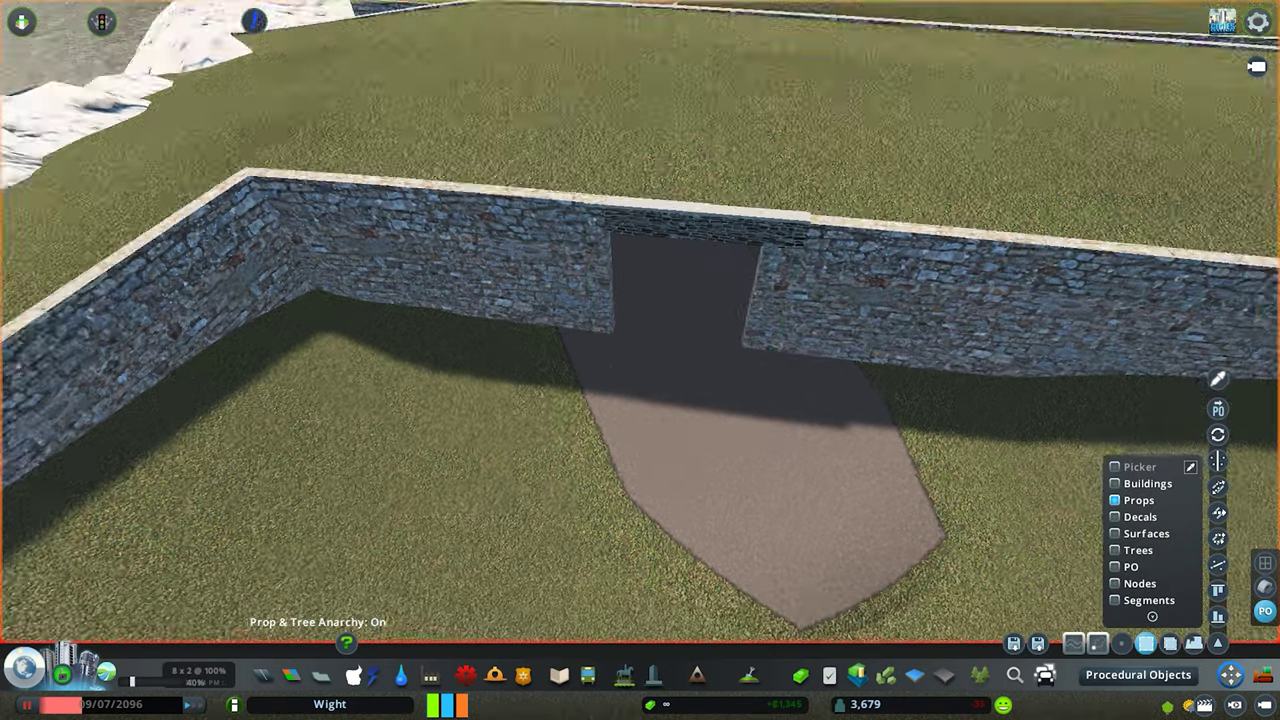
pyautogui.scroll(-5, 841, 467)
pyautogui.scroll(5, 600, 200)
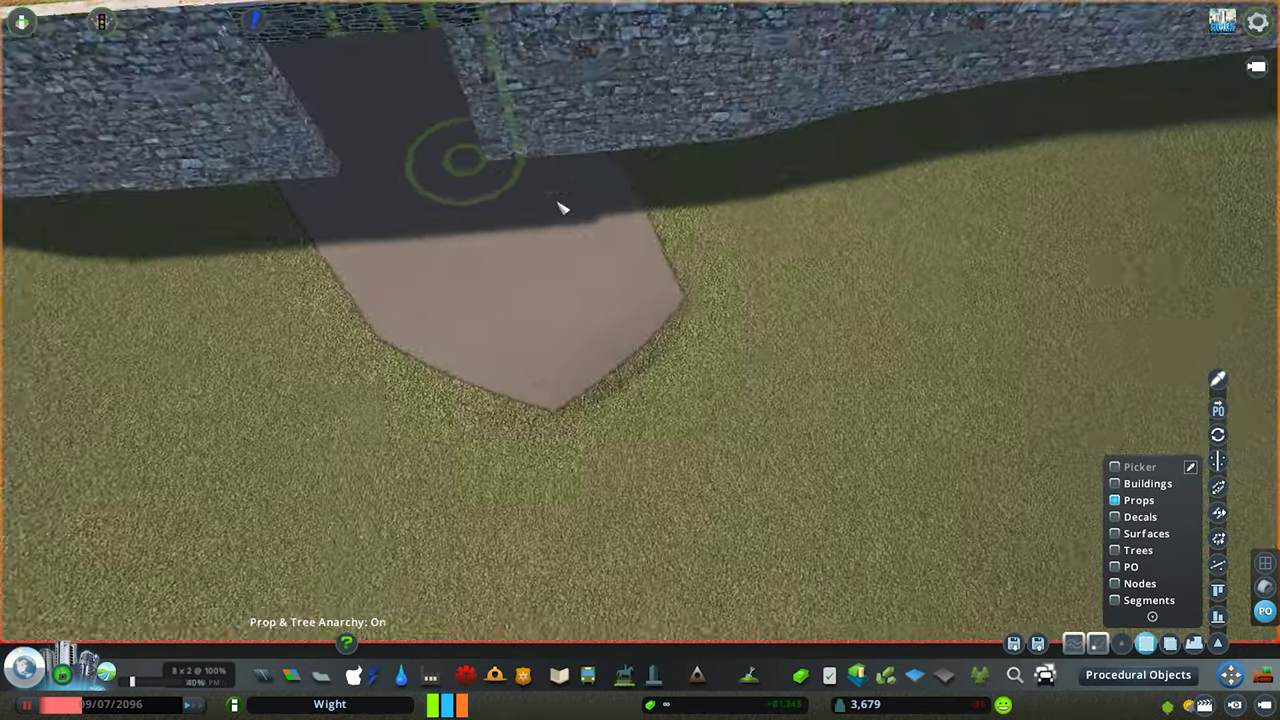
pyautogui.scroll(4, 560, 200)
pyautogui.click(1115, 583)
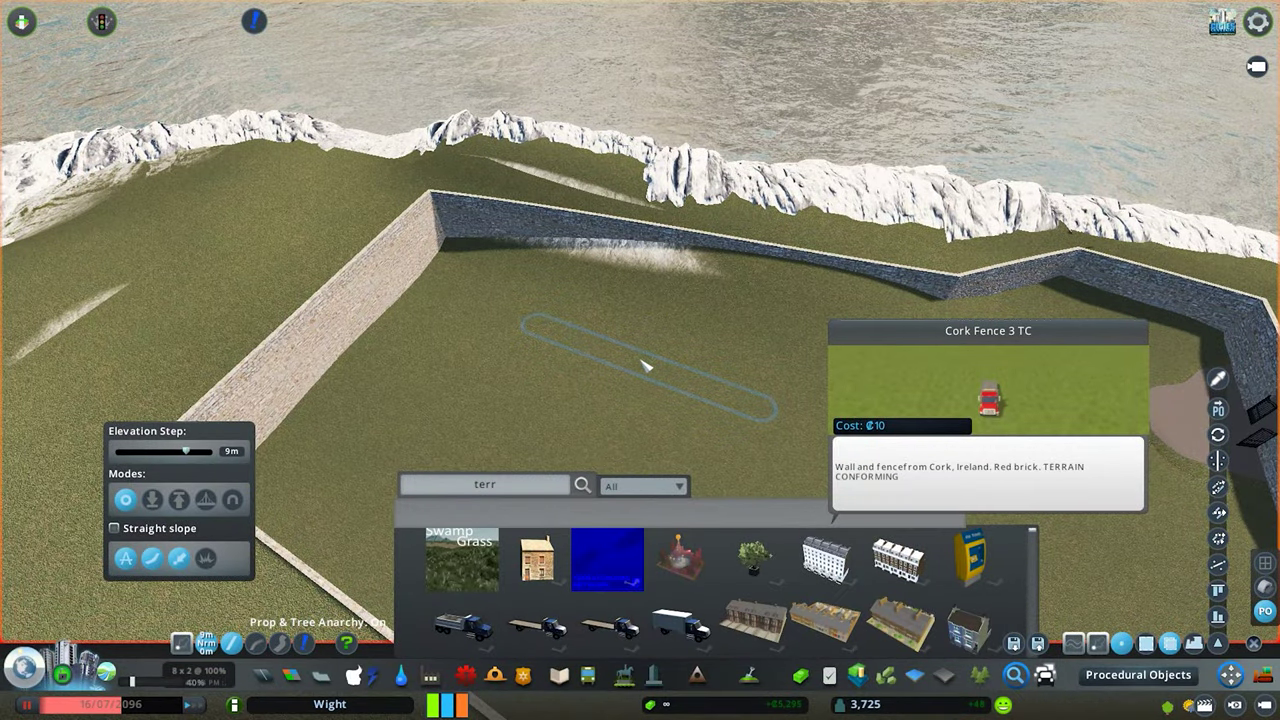
# - Orbit the camera from above the walled field out toward the coast and cliff edge
pyautogui.press('w')
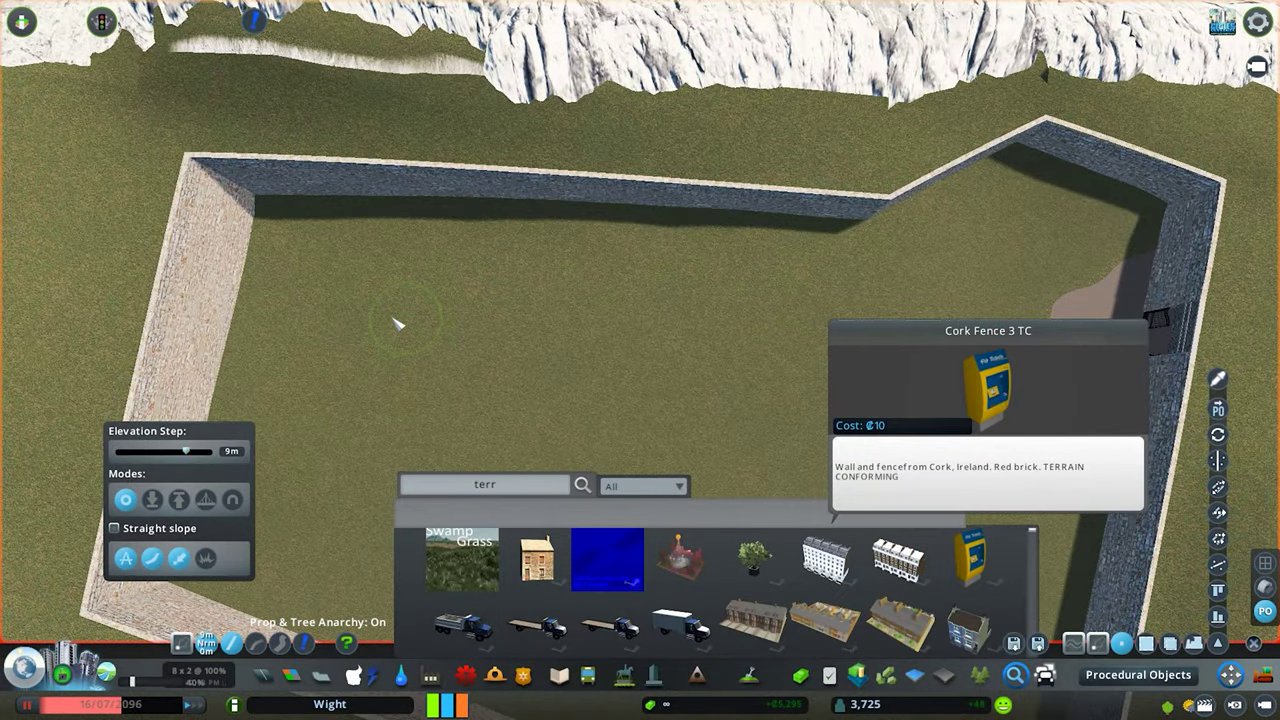
pyautogui.press('q')
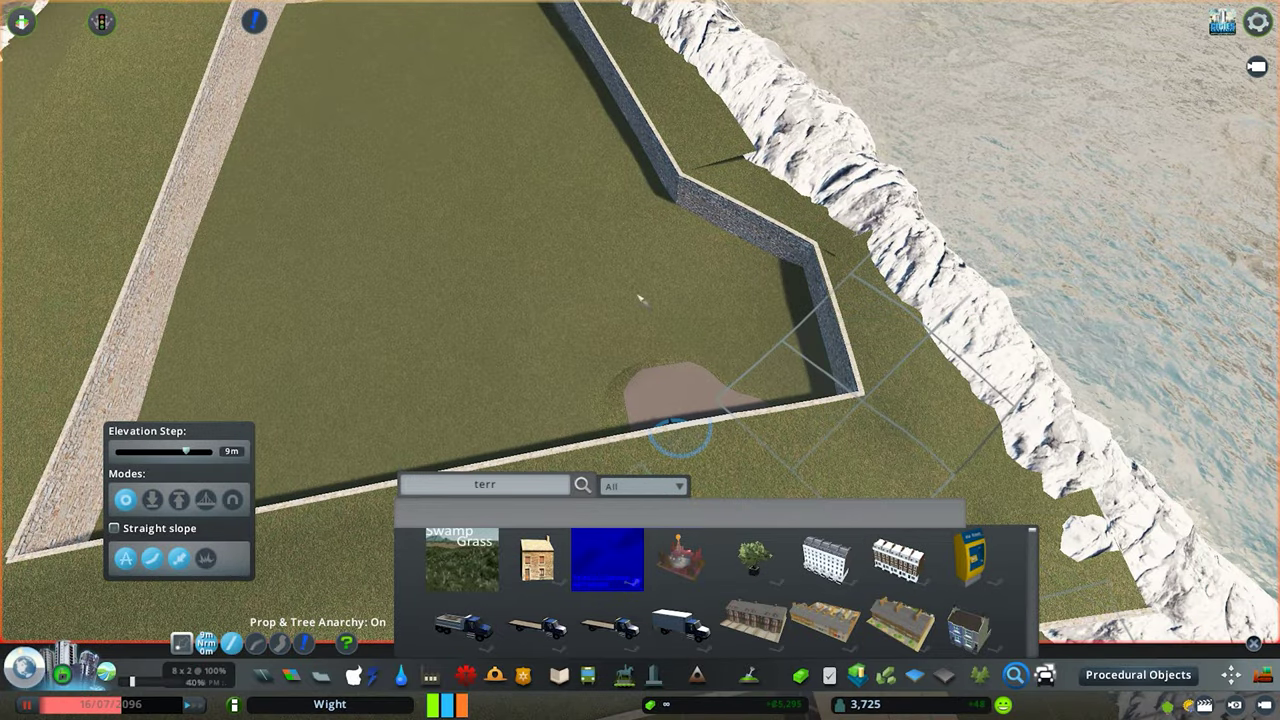
pyautogui.press('q')
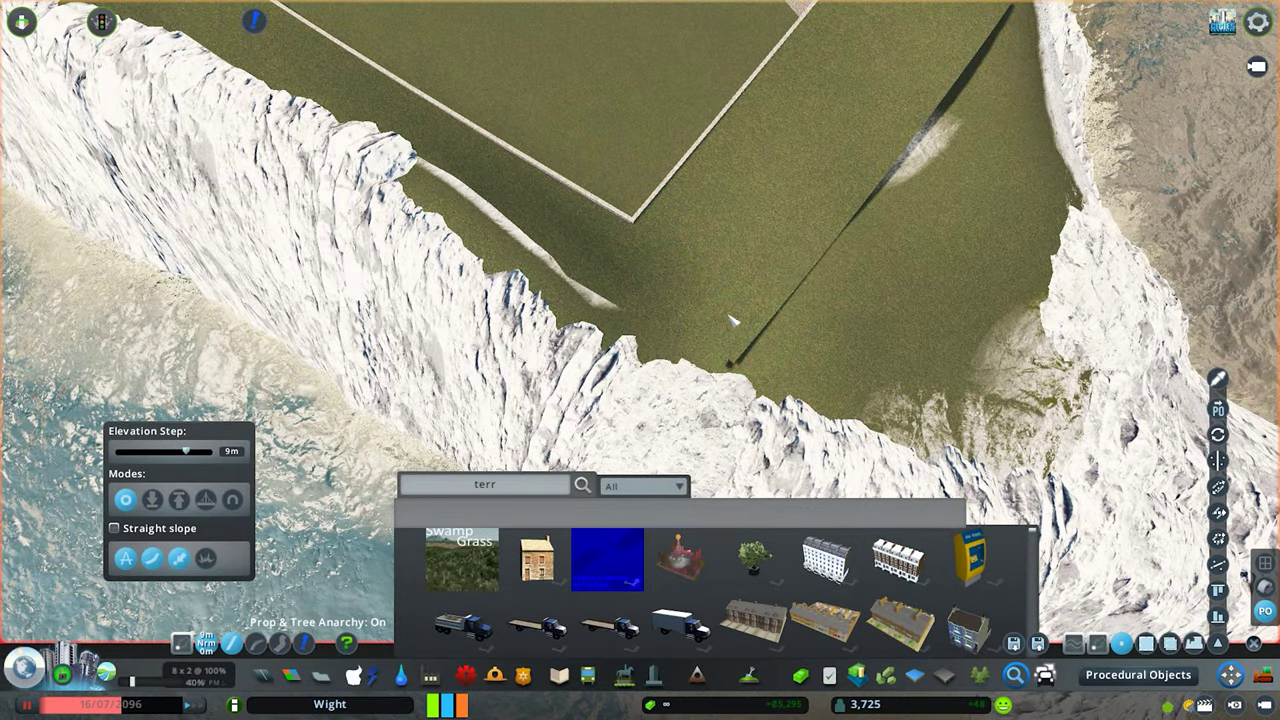
pyautogui.press('q')
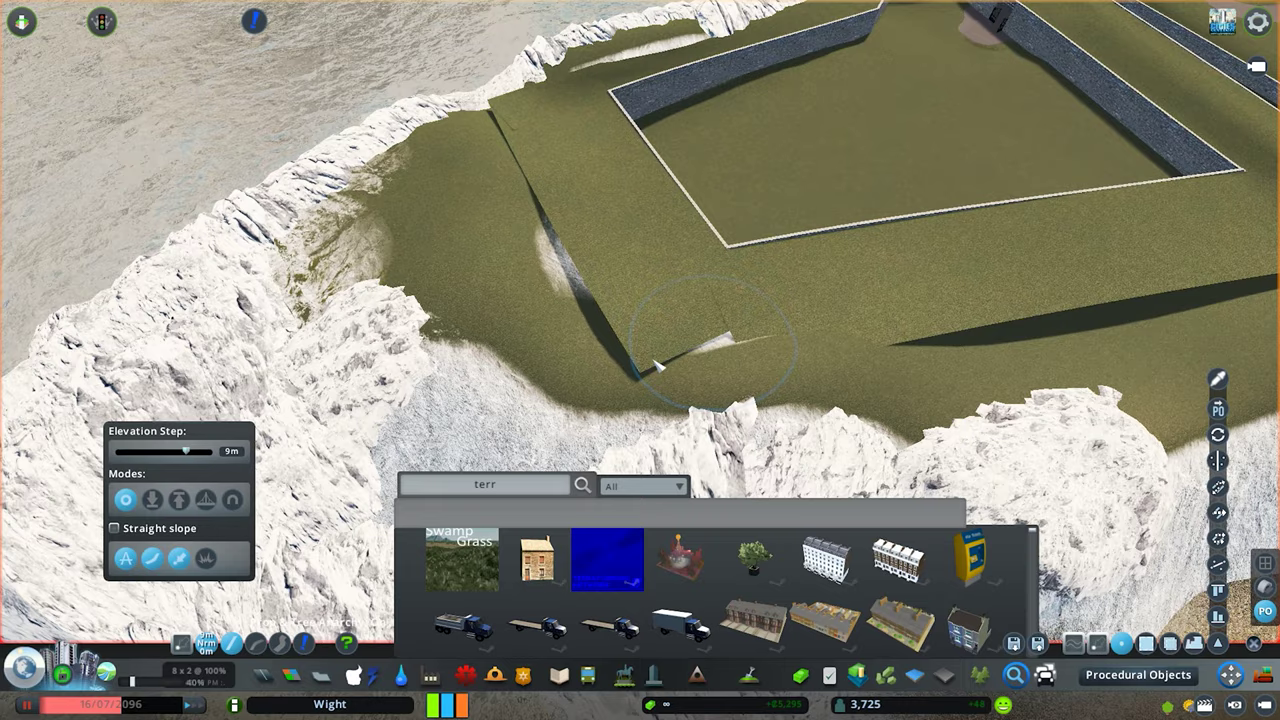
pyautogui.scroll(-3, 655, 365)
pyautogui.scroll(3, 640, 320)
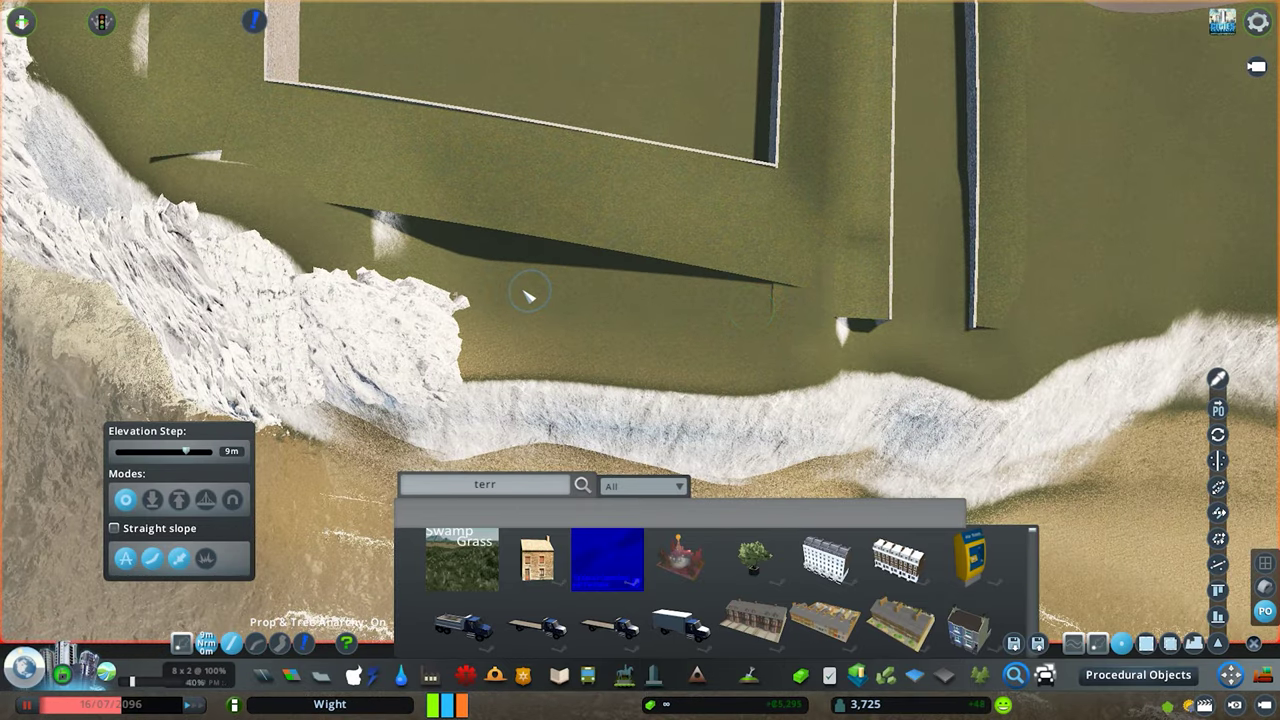
pyautogui.scroll(3, 600, 280)
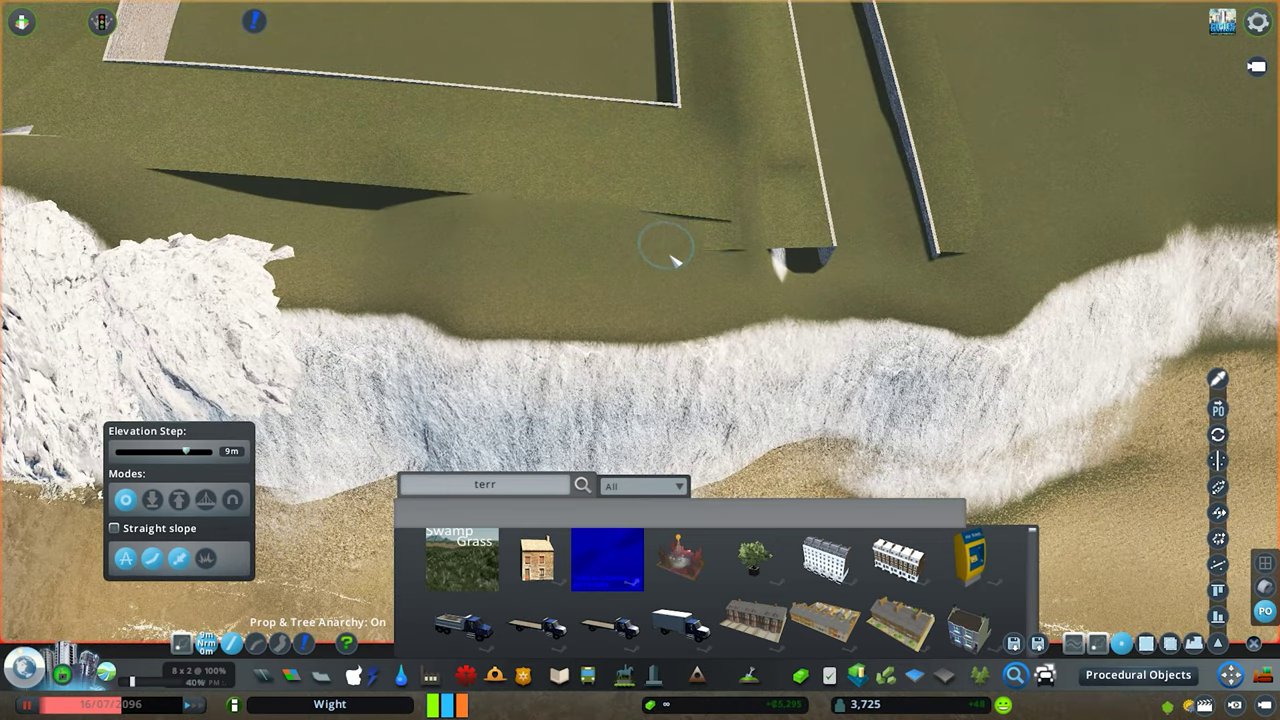
pyautogui.scroll(2, 700, 254)
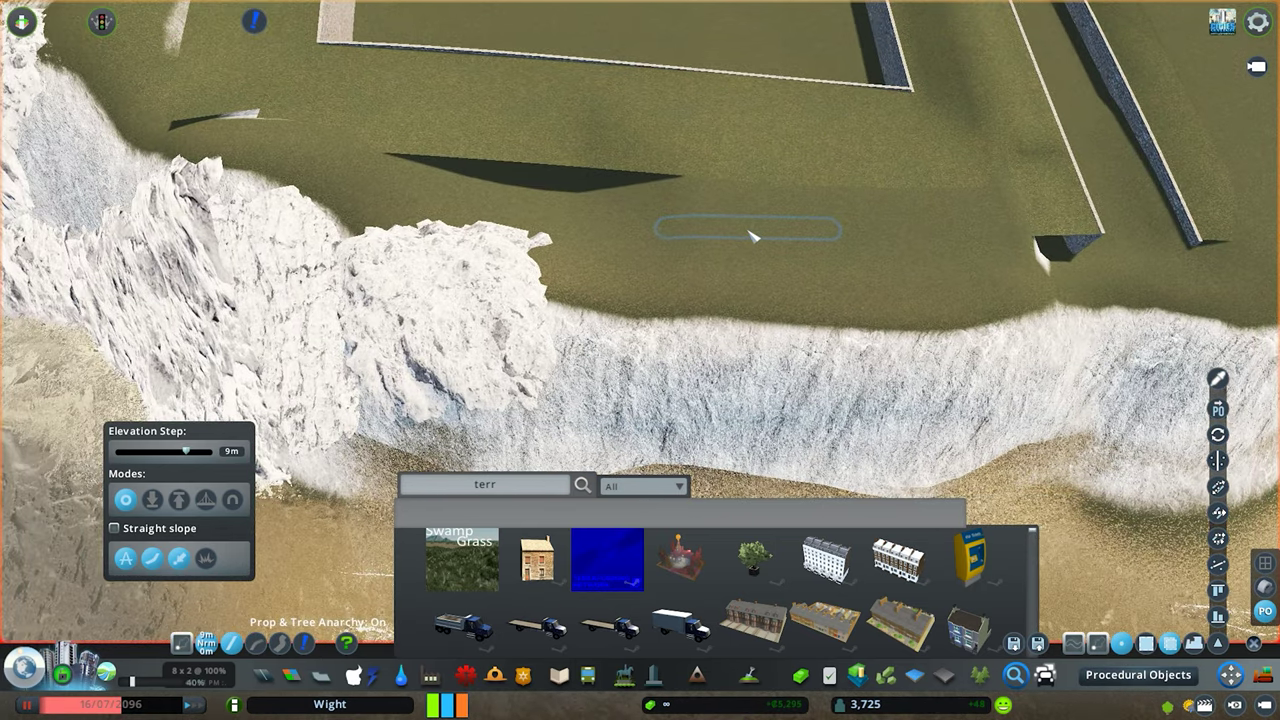
pyautogui.scroll(1, 753, 235)
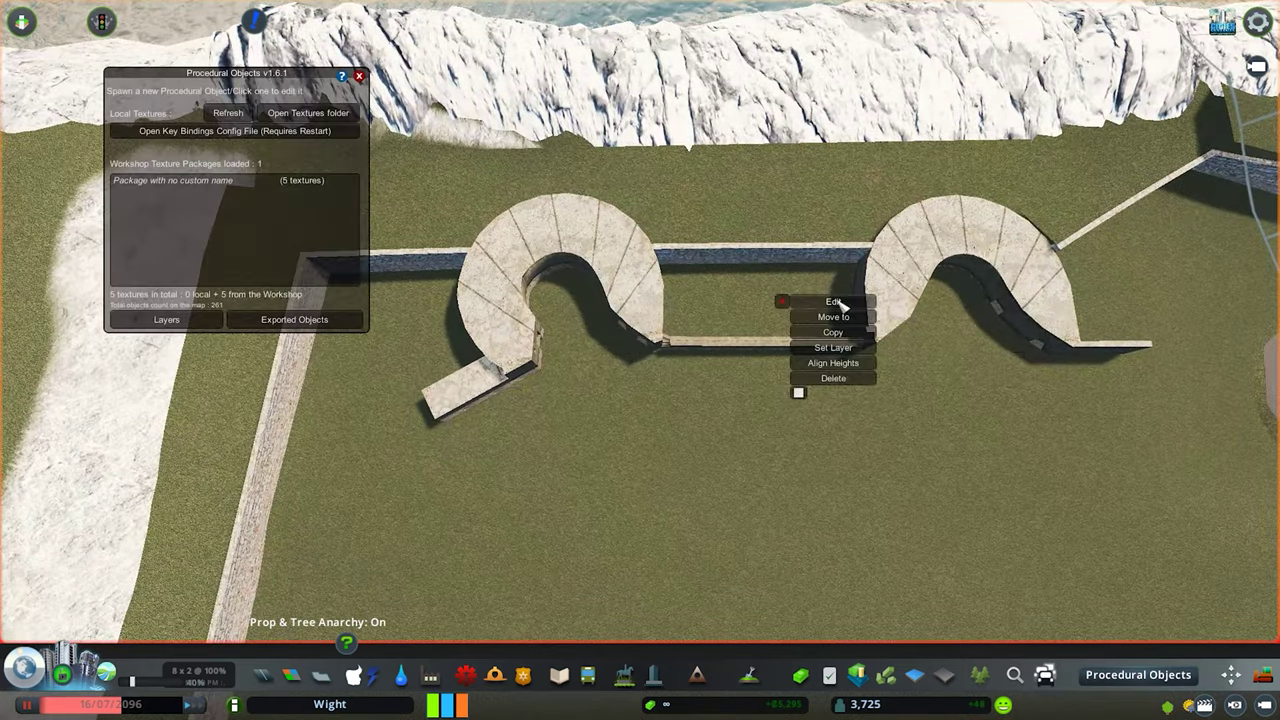
# - Copy the curved emplacement through Edit and confirm pasting the copy into the selection
pyautogui.click(838, 302)
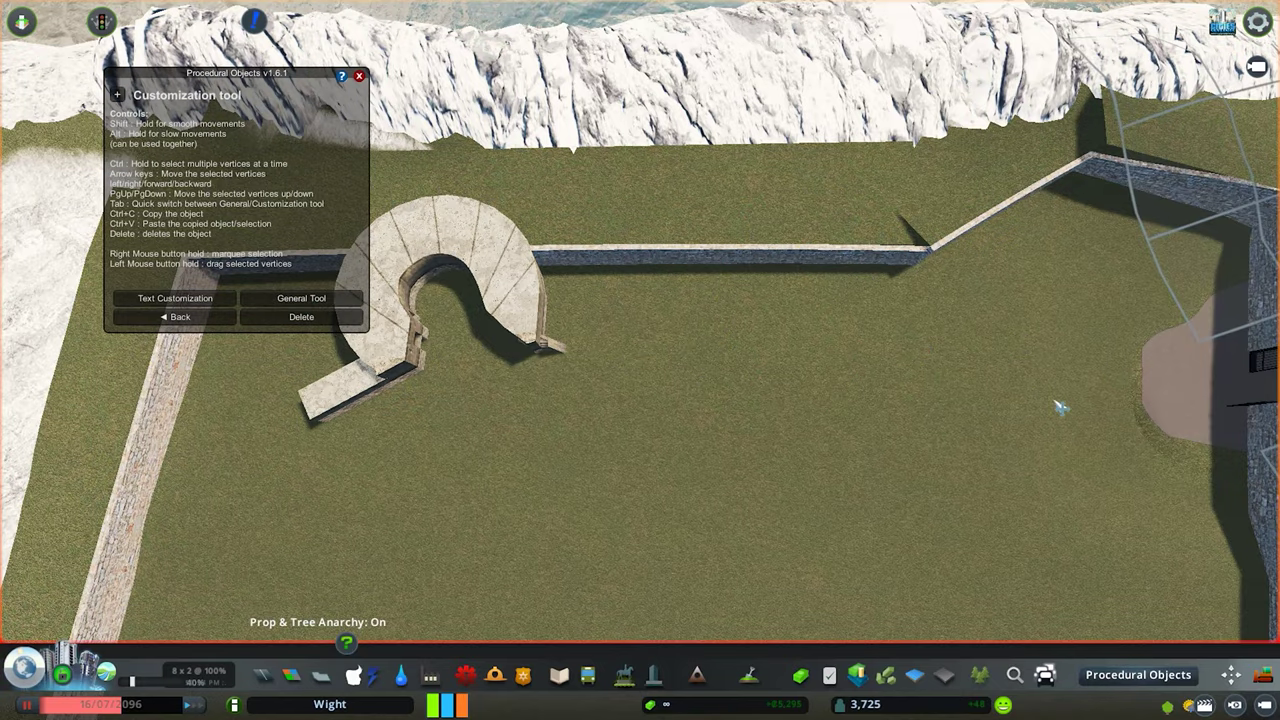
pyautogui.scroll(5, 628, 318)
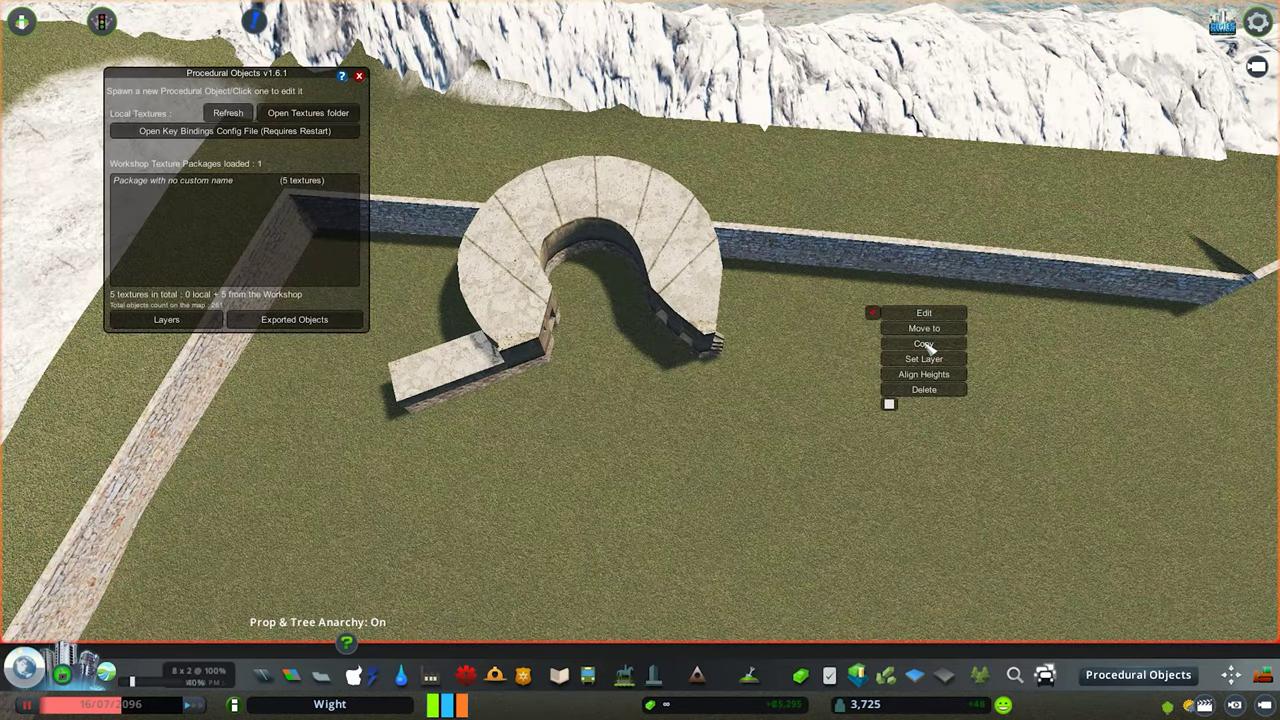
pyautogui.click(924, 343)
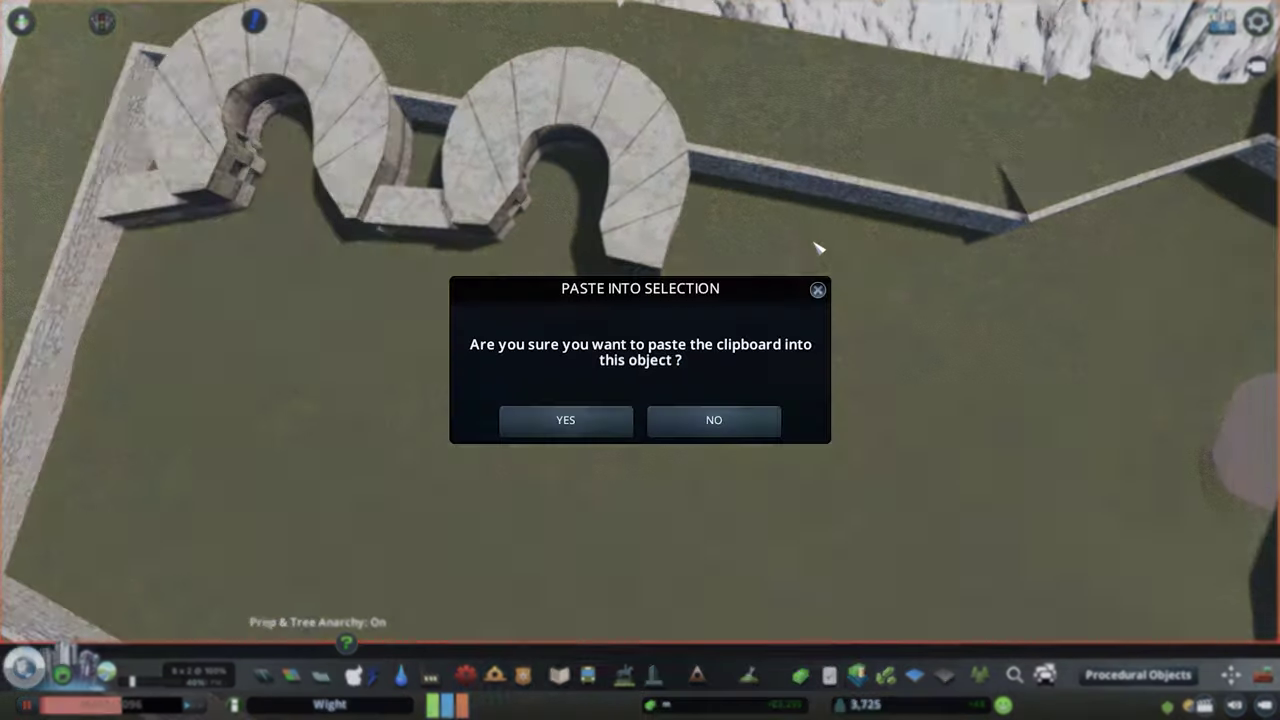
pyautogui.click(600, 420)
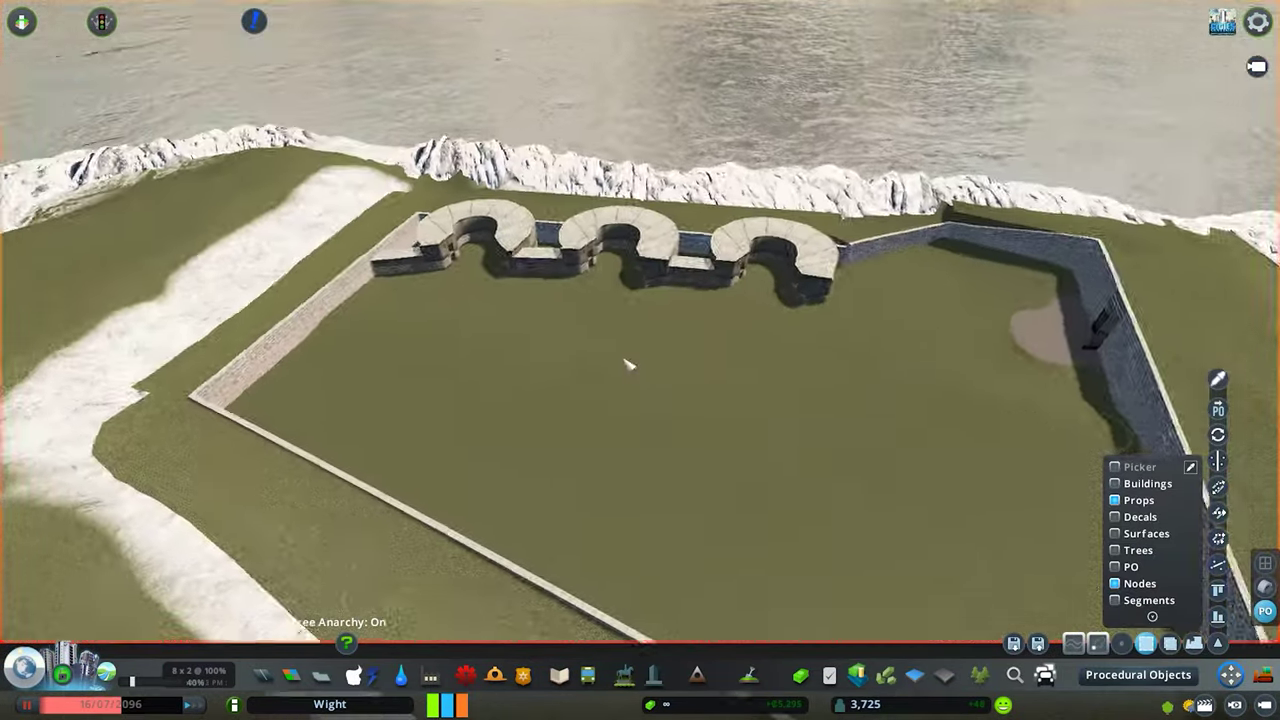
pyautogui.scroll(2, 629, 365)
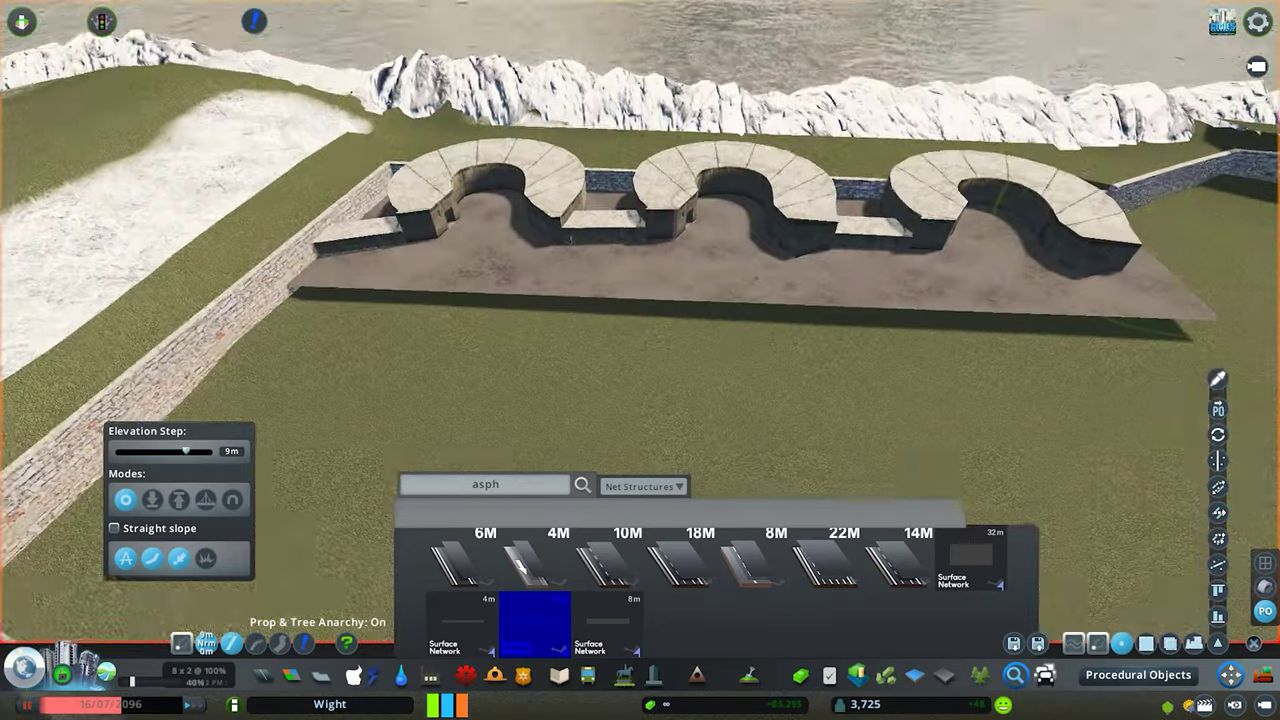
# - Search all asset categories for the Old Cannon and place cannons in two emplacements
pyautogui.click(643, 486)
pyautogui.click(616, 326)
pyautogui.tripleClick(485, 485)
pyautogui.write('tur')
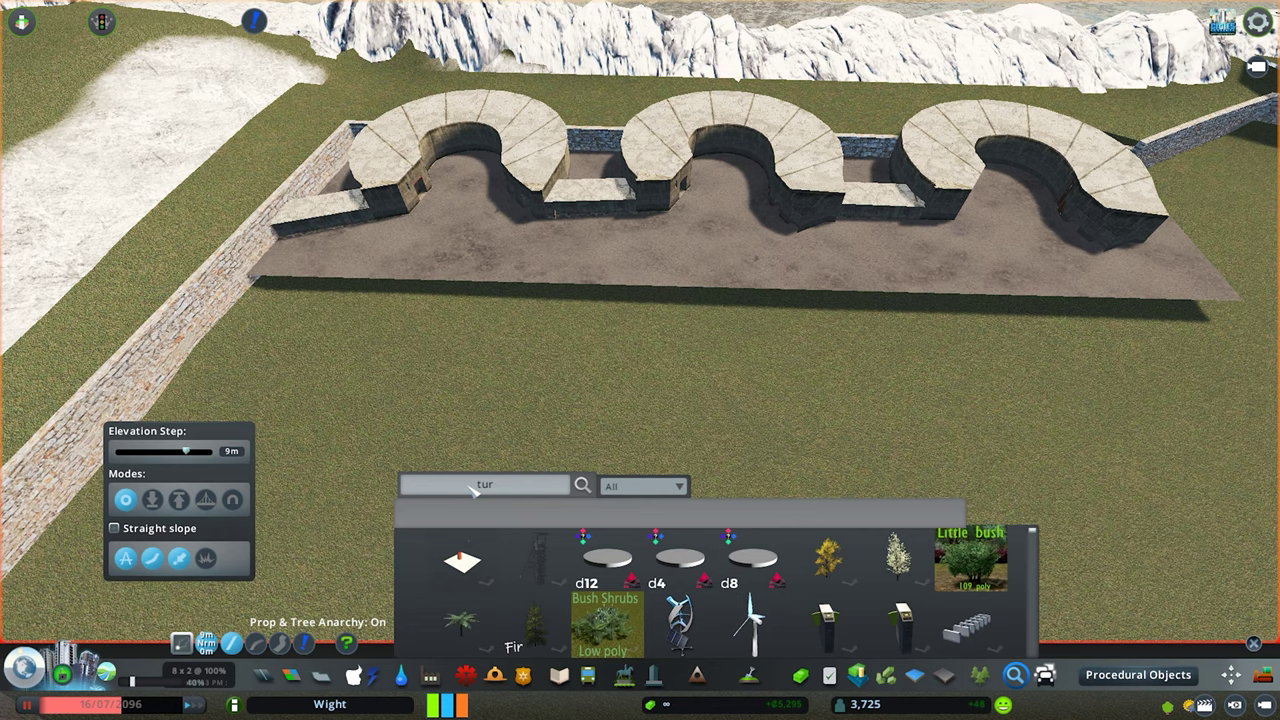
pyautogui.write('cann')
pyautogui.click(462, 558)
pyautogui.click(620, 380)
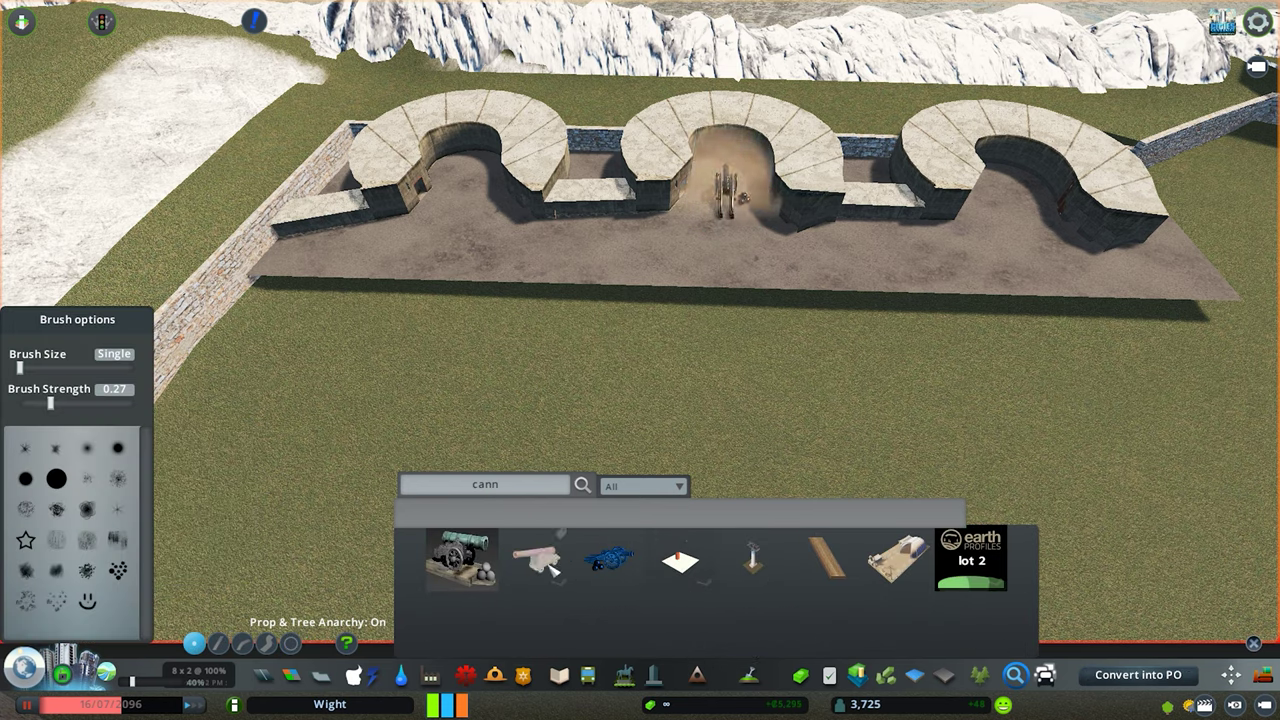
pyautogui.click(462, 558)
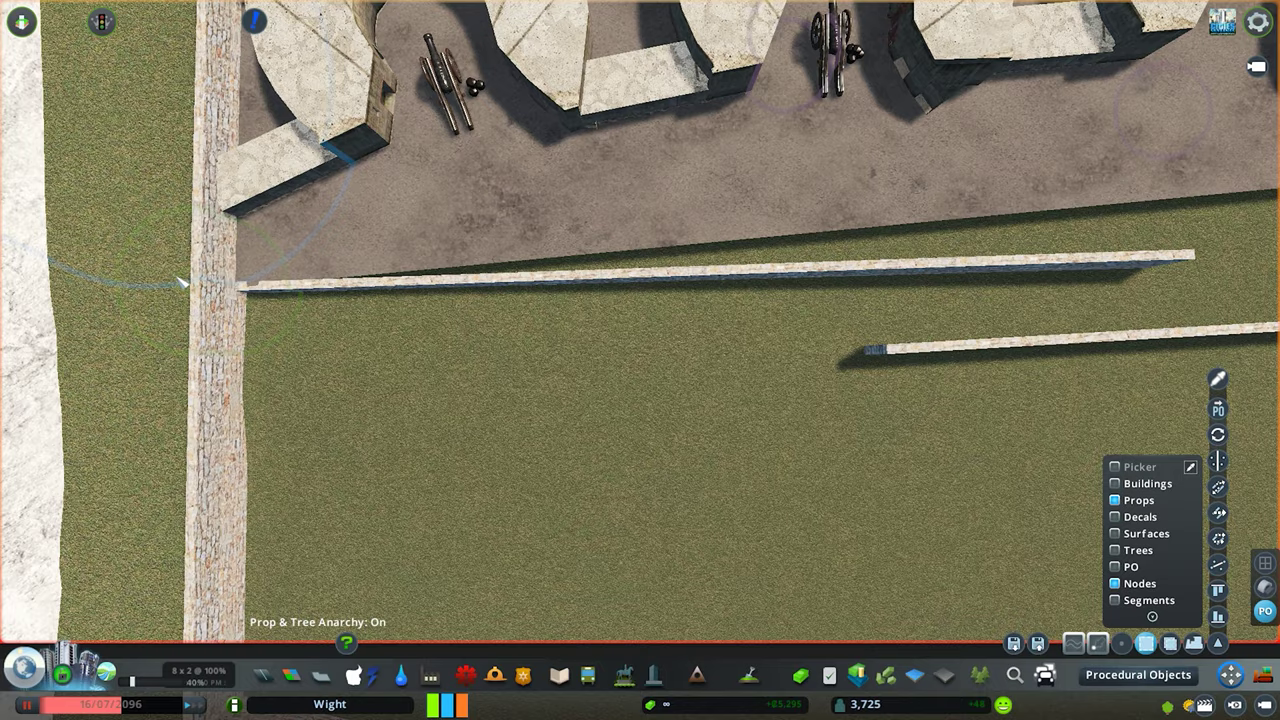
pyautogui.scroll(-3, 183, 284)
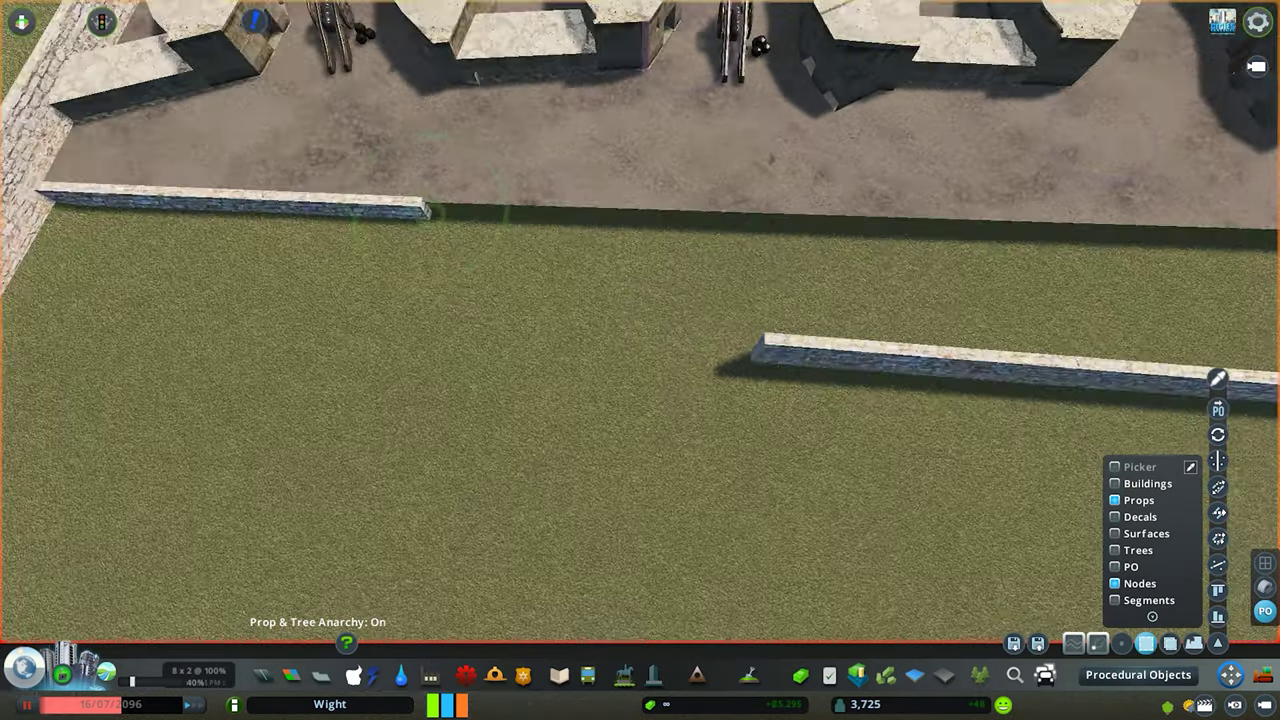
pyautogui.scroll(3, 410, 226)
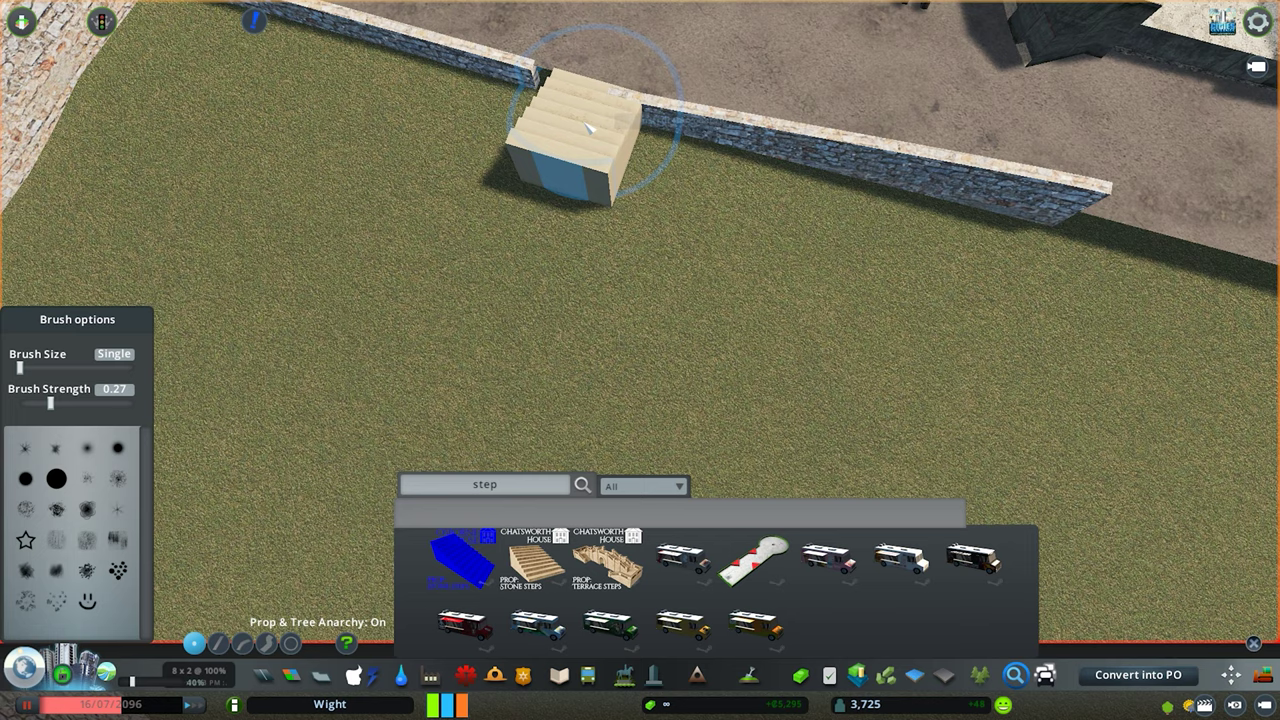
pyautogui.write('stair')
pyautogui.scroll(-1, 750, 600)
pyautogui.scroll(1, 750, 600)
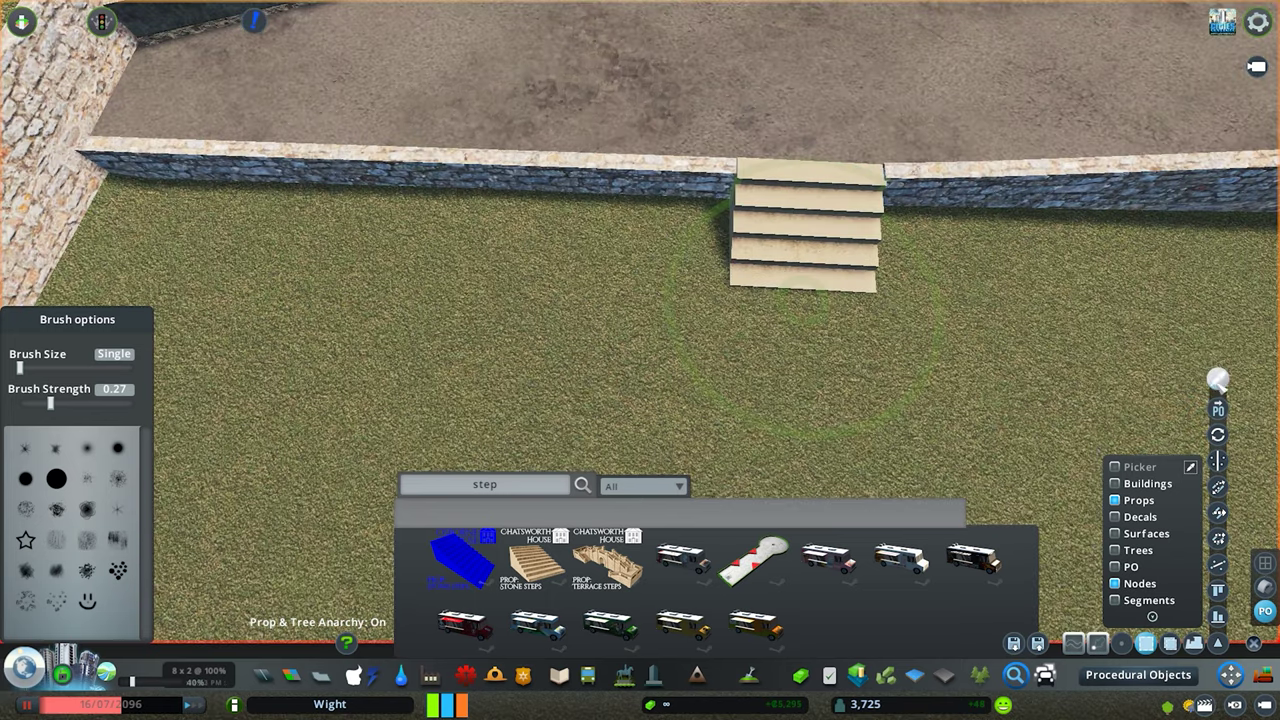
# - Recolour the stone steps and place two more sets against the platform wall
pyautogui.click(1218, 378)
pyautogui.moveTo(1050, 520); pyautogui.dragTo(1058, 478)
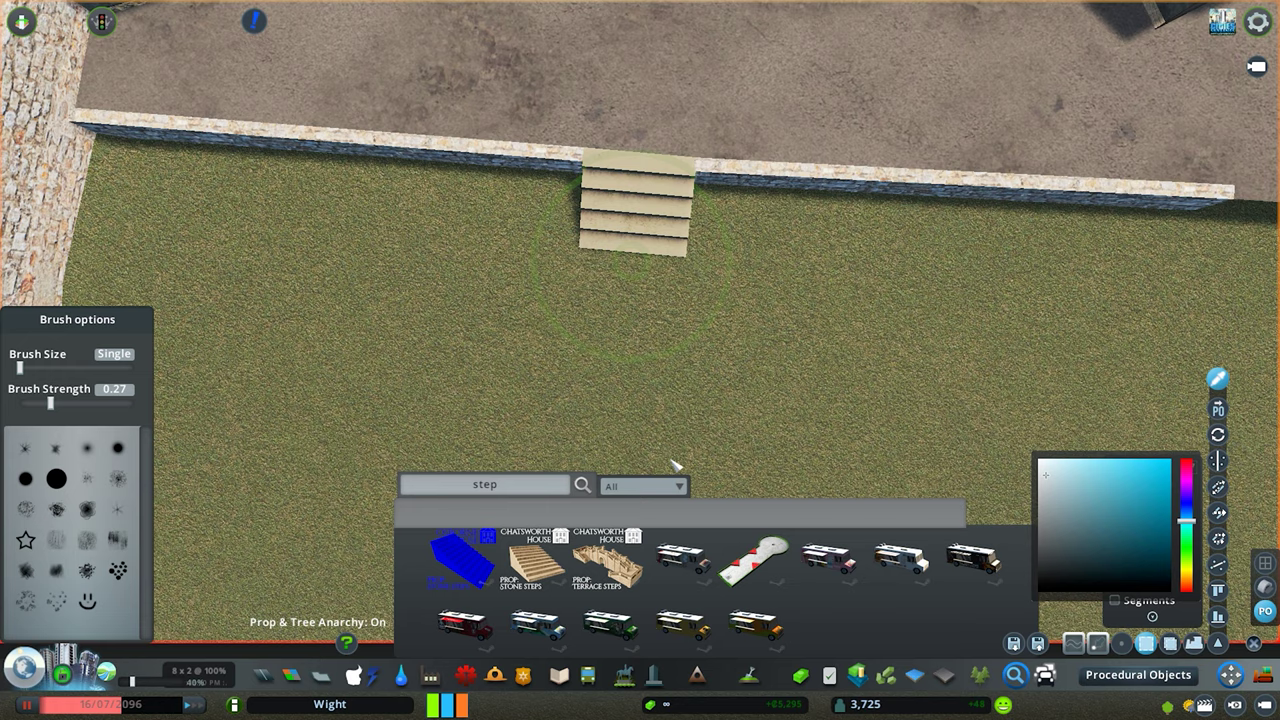
pyautogui.click(880, 270)
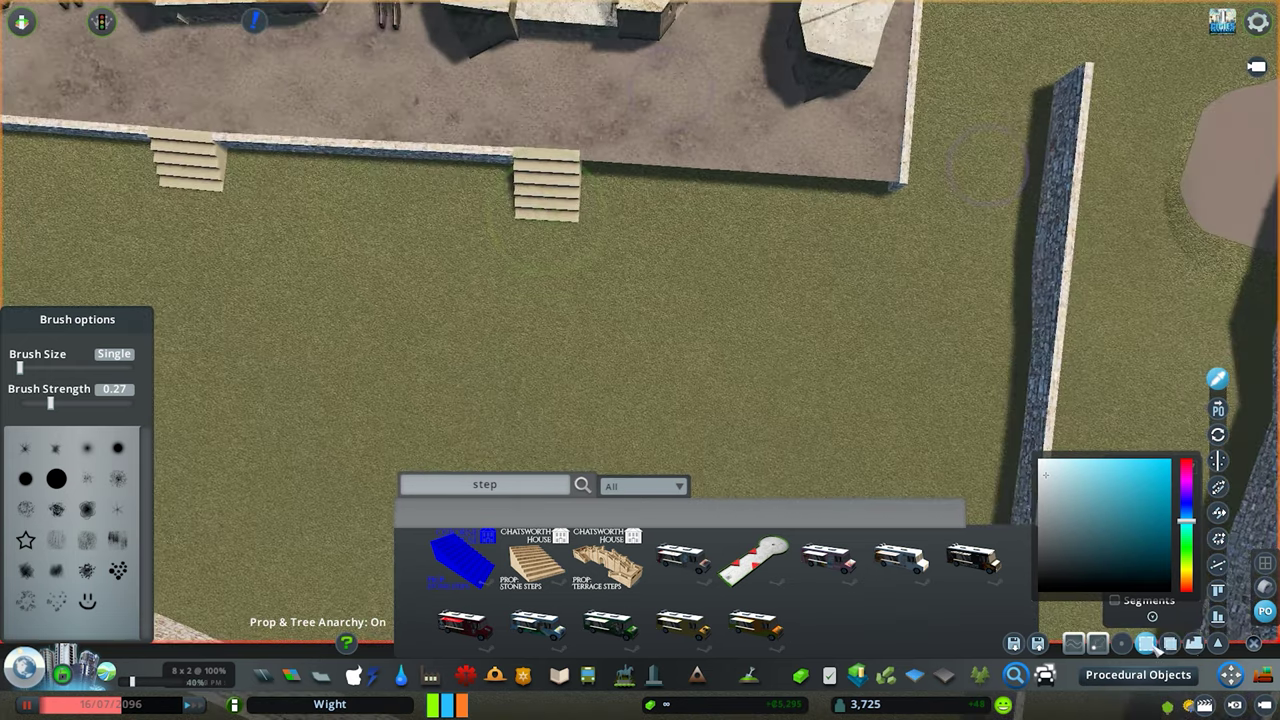
pyautogui.click(1218, 645)
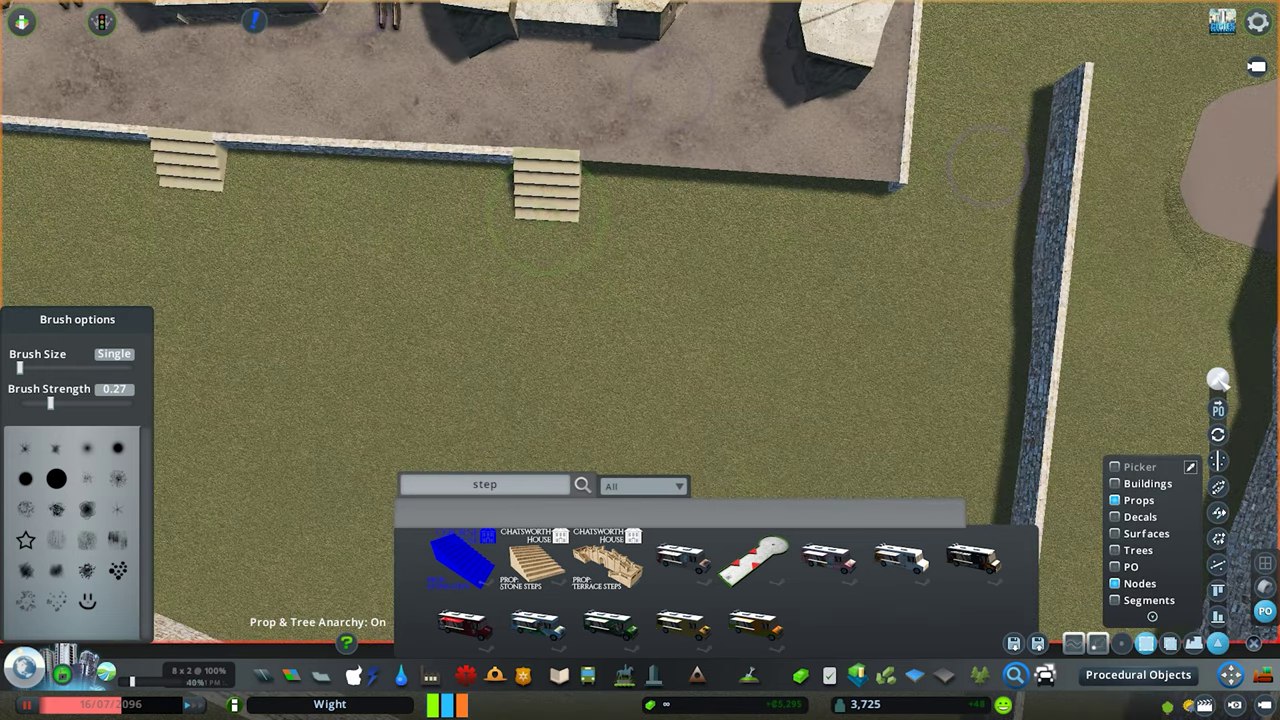
pyautogui.scroll(-3, 600, 280)
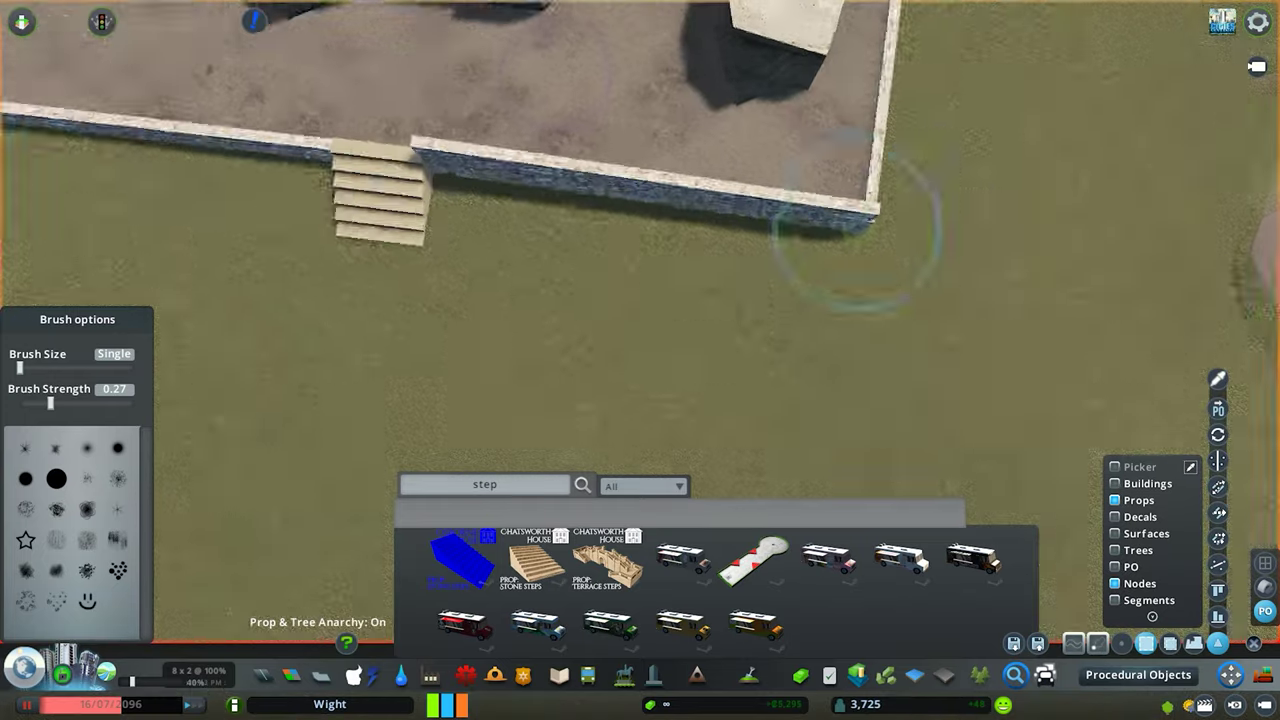
pyautogui.scroll(3, 643, 360)
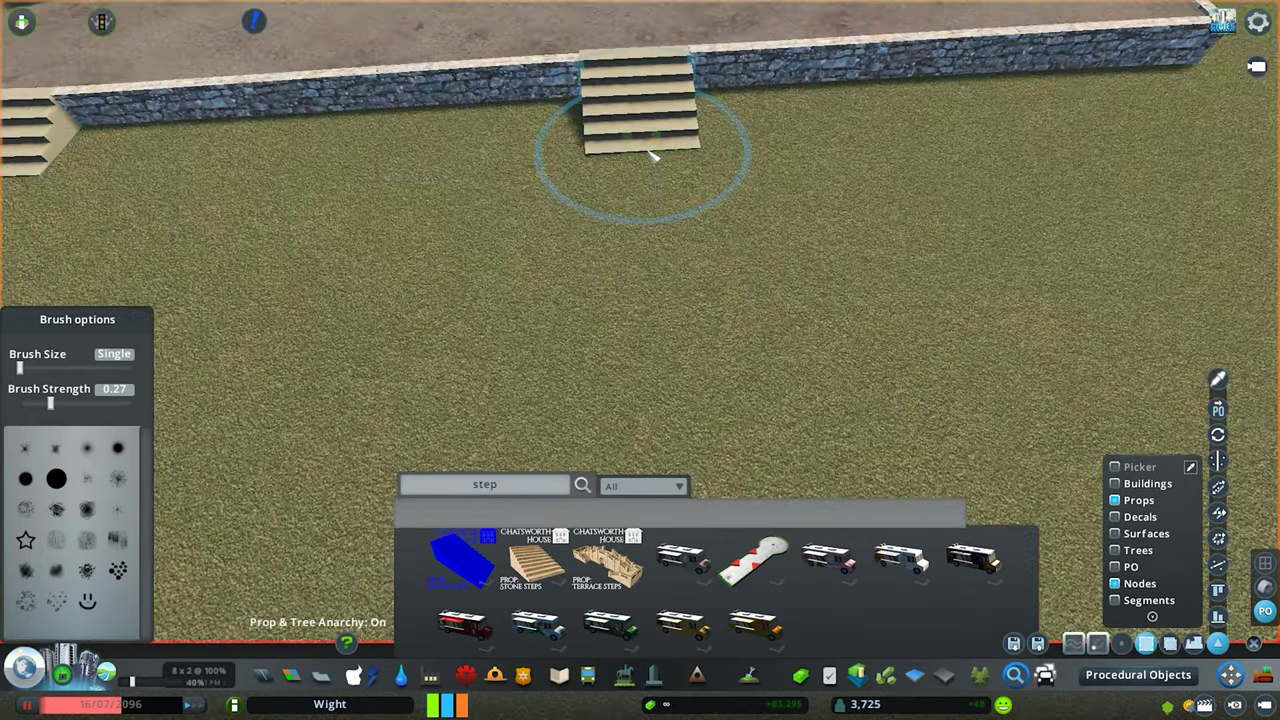
pyautogui.click(651, 155)
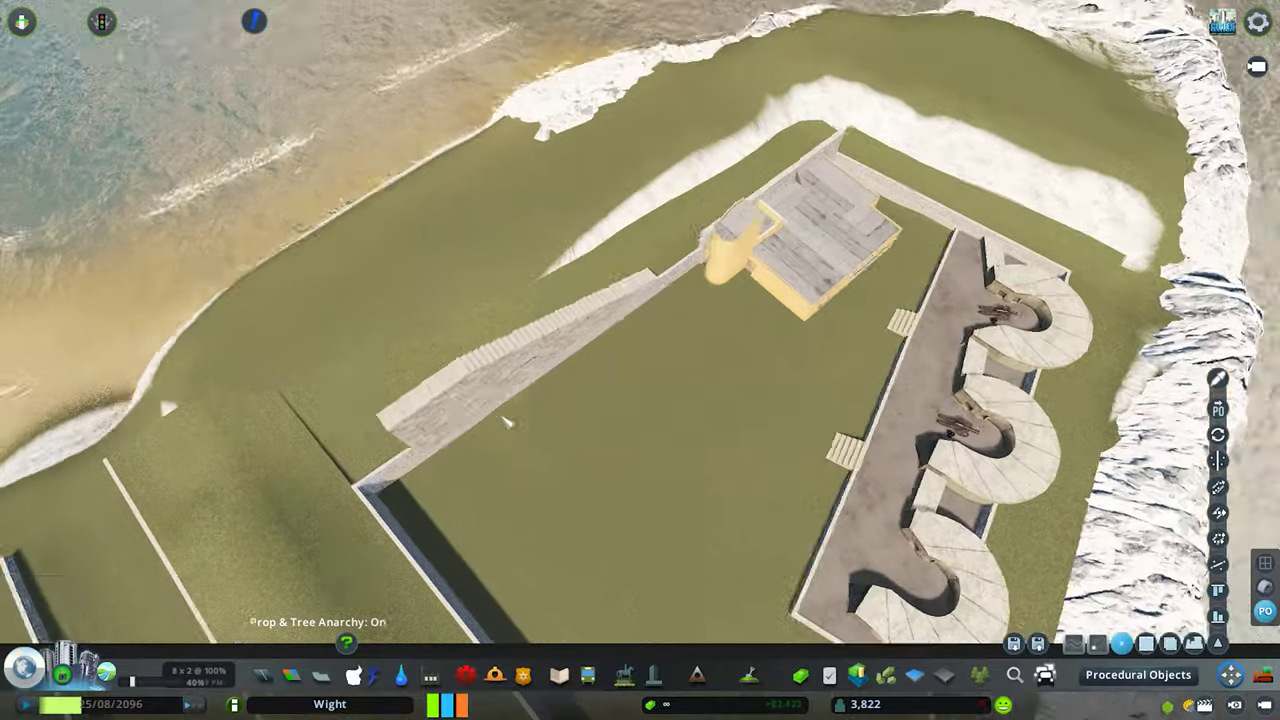
# - Pan and rotate the view along the fort wall, then bring up the Landscaping tools
pyautogui.moveTo(507, 422); pyautogui.dragTo(598, 468)
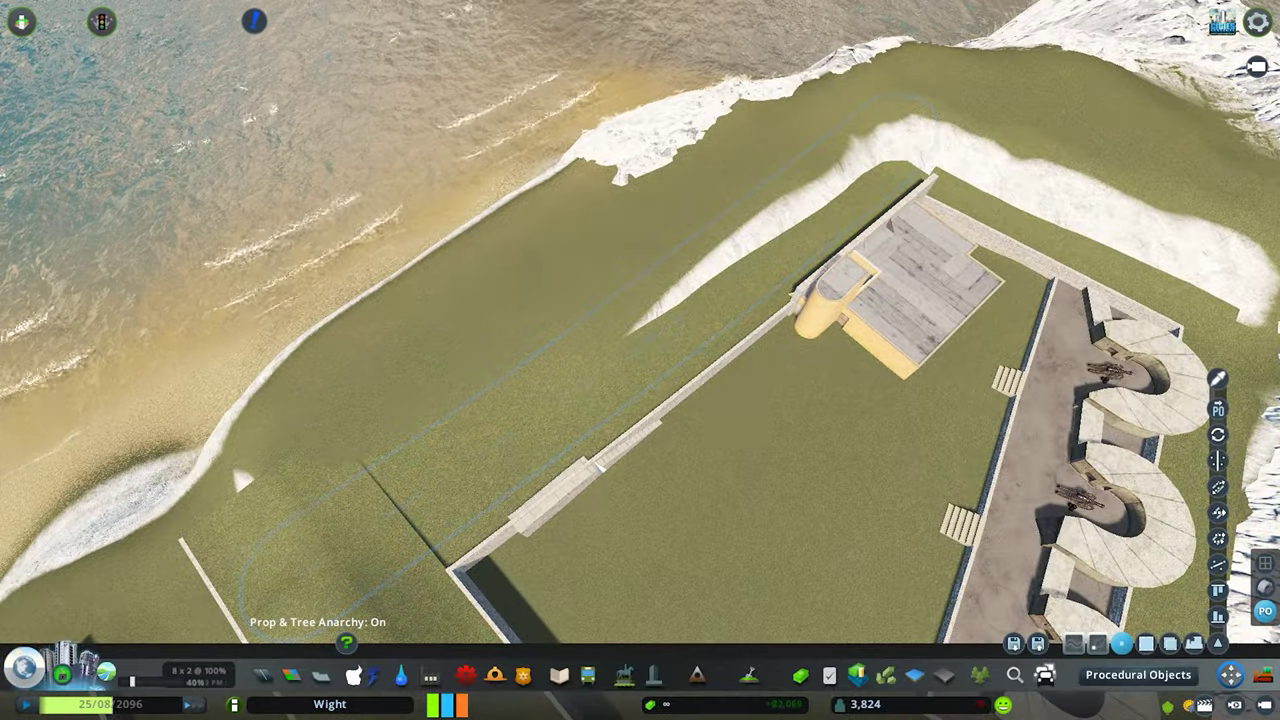
pyautogui.press('w')
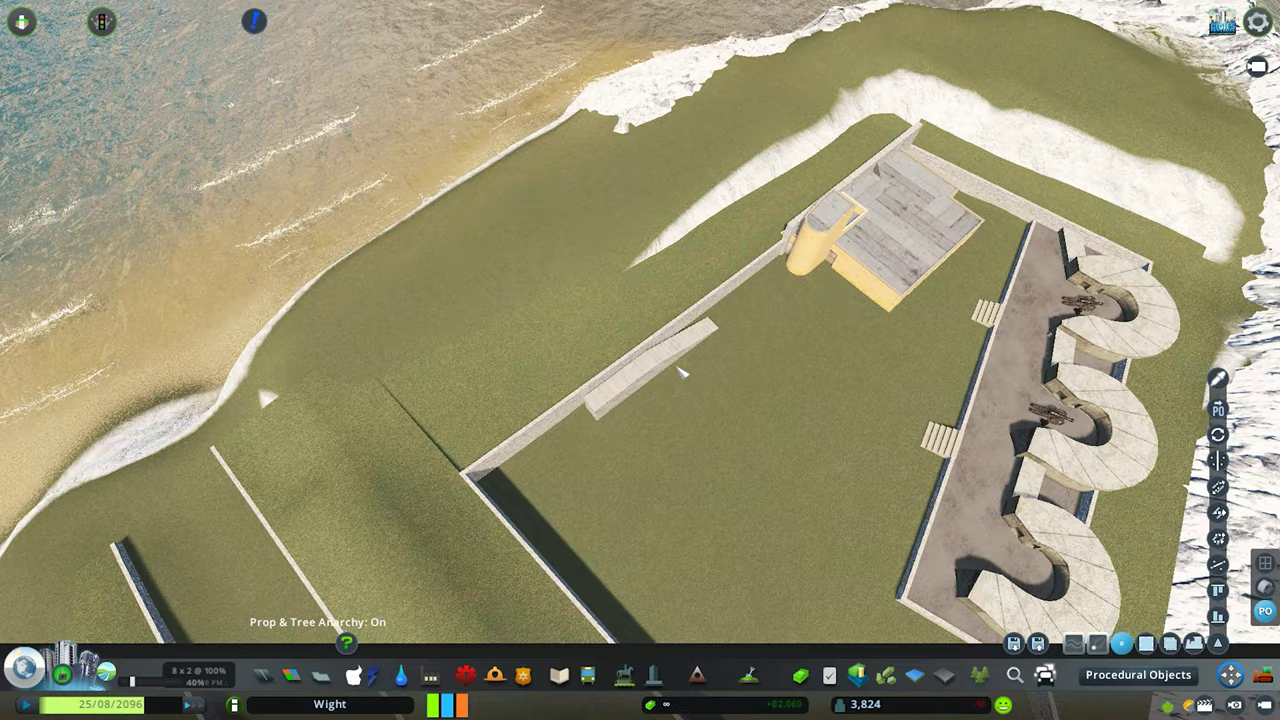
pyautogui.scroll(5, 684, 372)
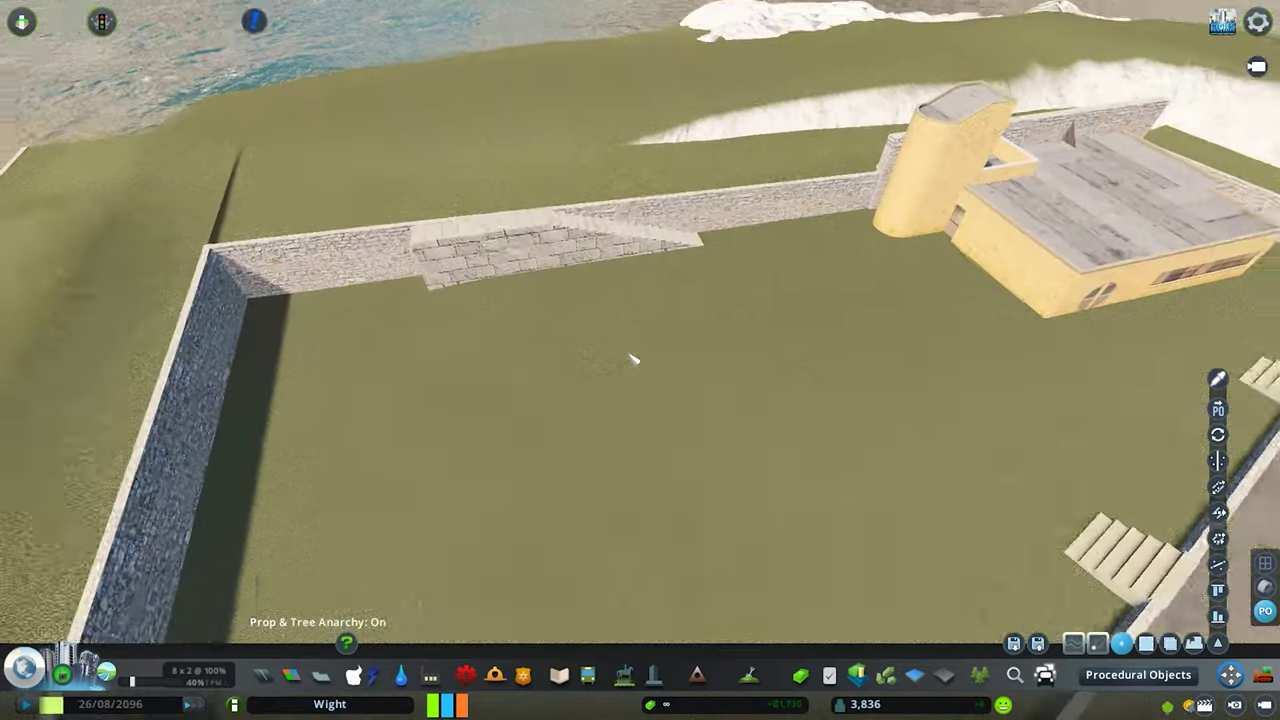
pyautogui.scroll(-5, 632, 358)
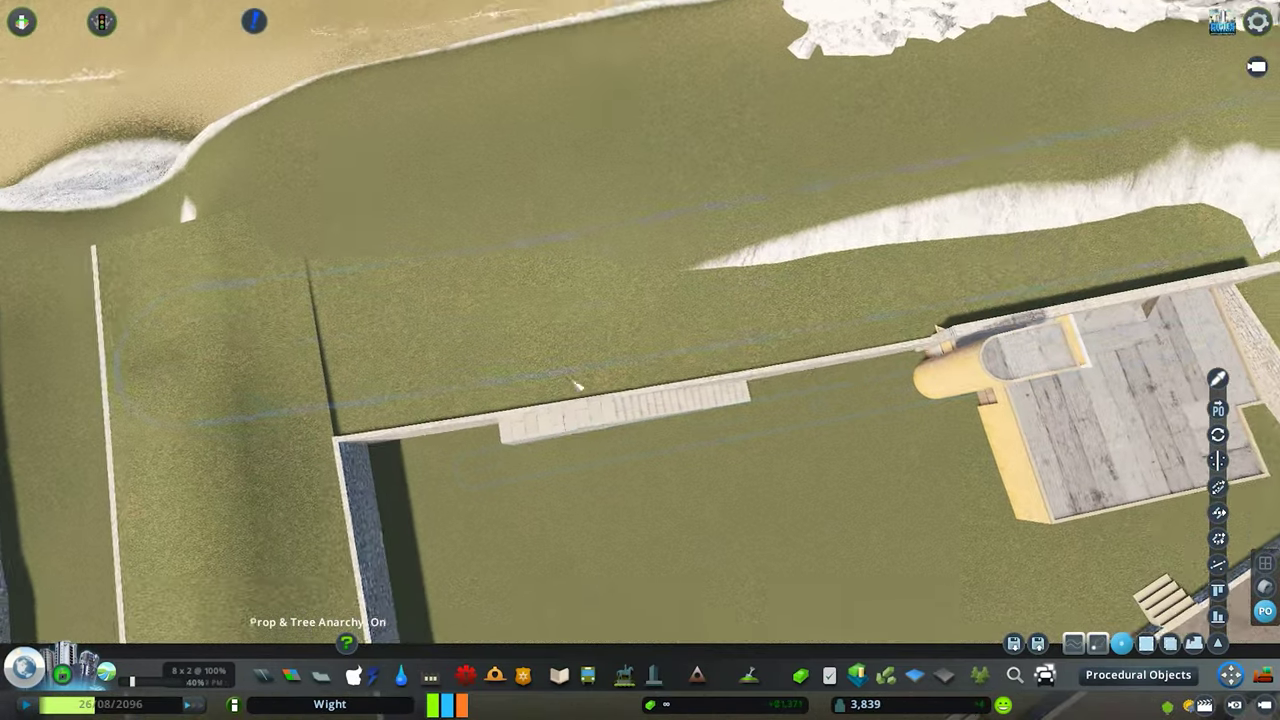
pyautogui.scroll(5, 700, 527)
pyautogui.press('q')
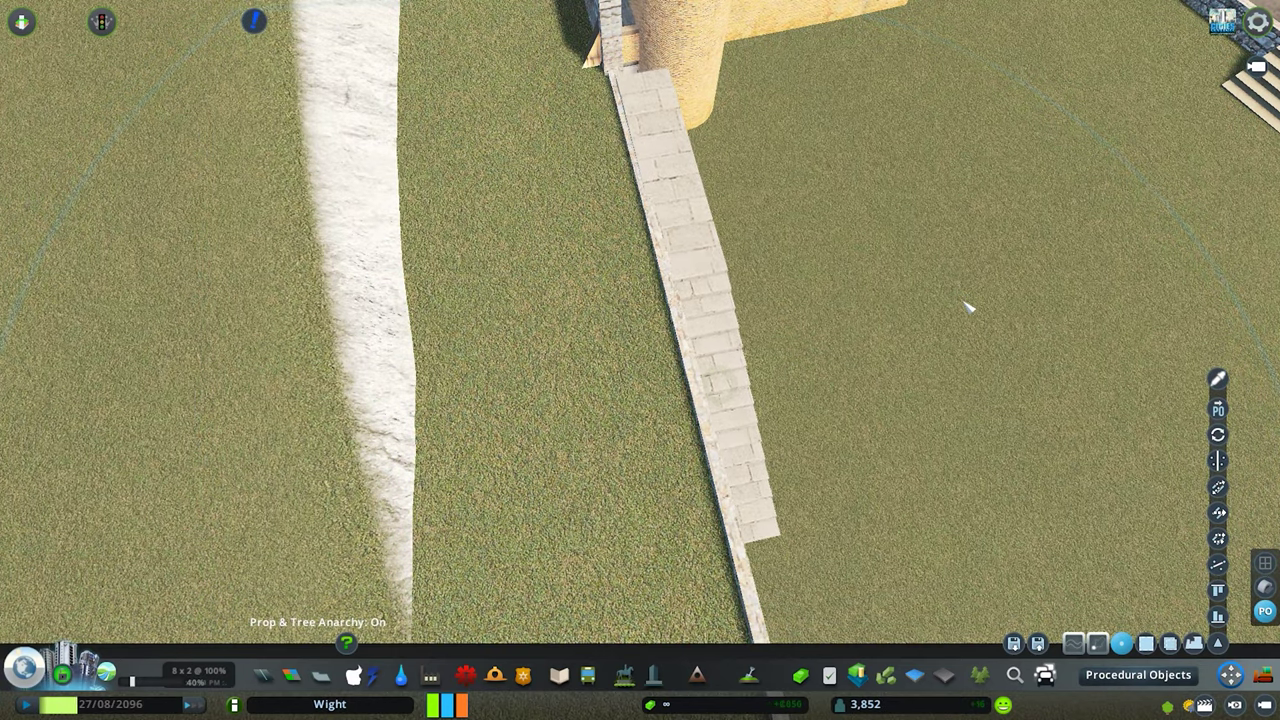
pyautogui.scroll(-8, 640, 360)
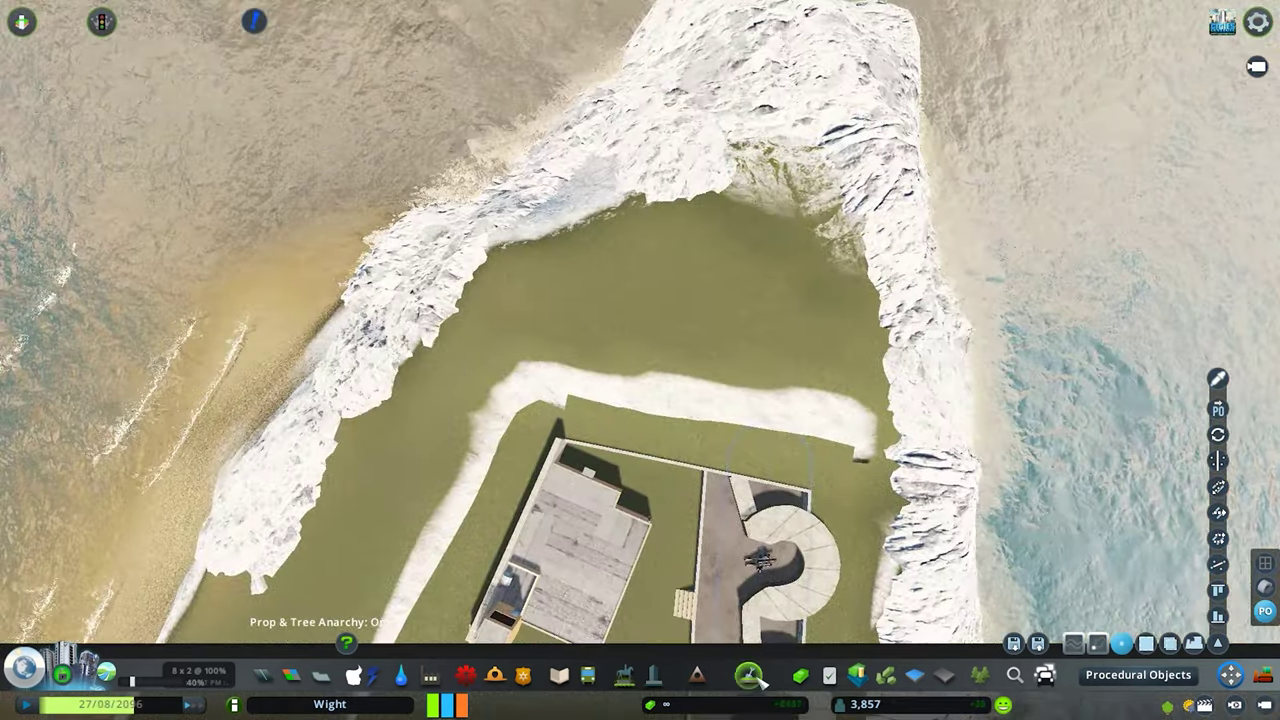
pyautogui.click(752, 676)
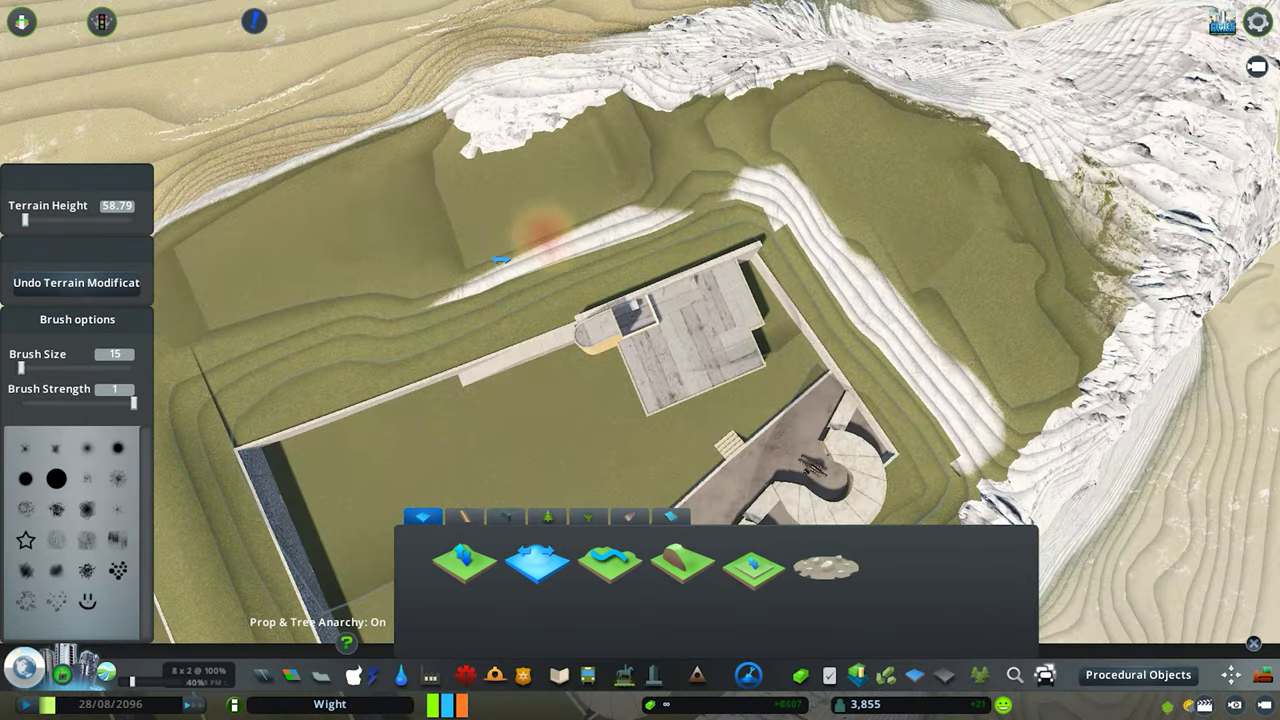
pyautogui.scroll(-5, 973, 325)
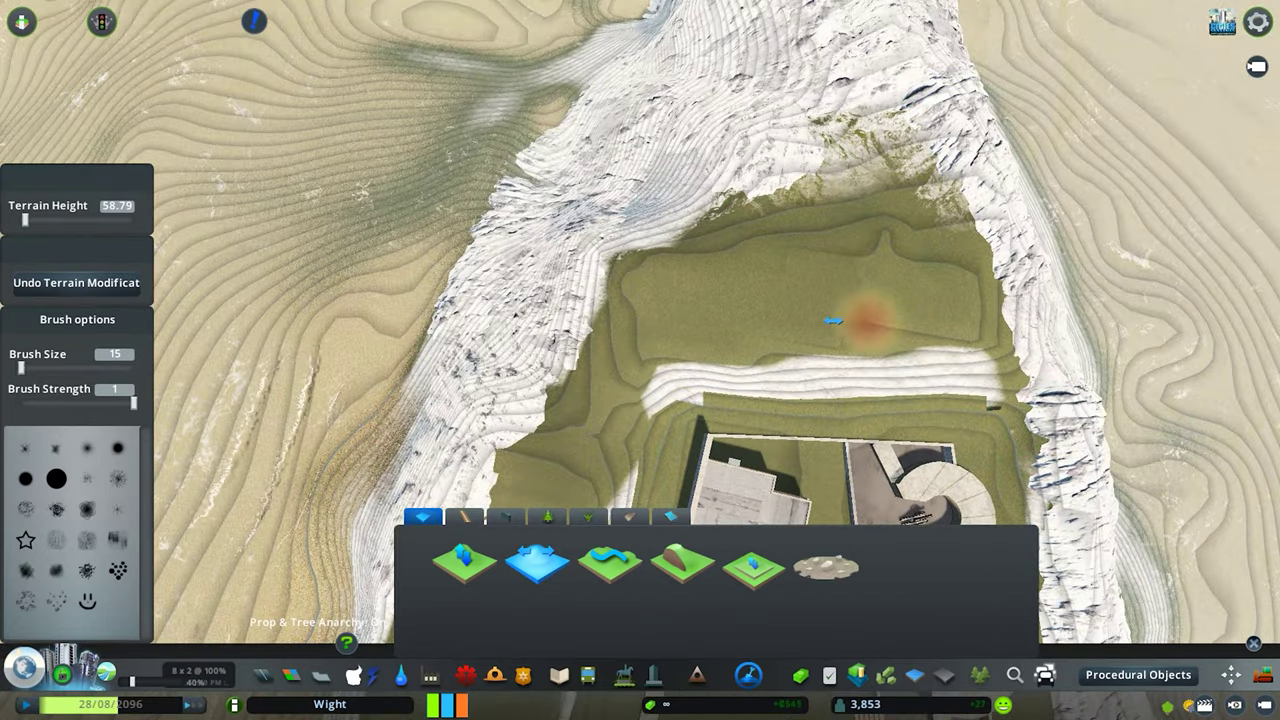
pyautogui.scroll(-3, 640, 360)
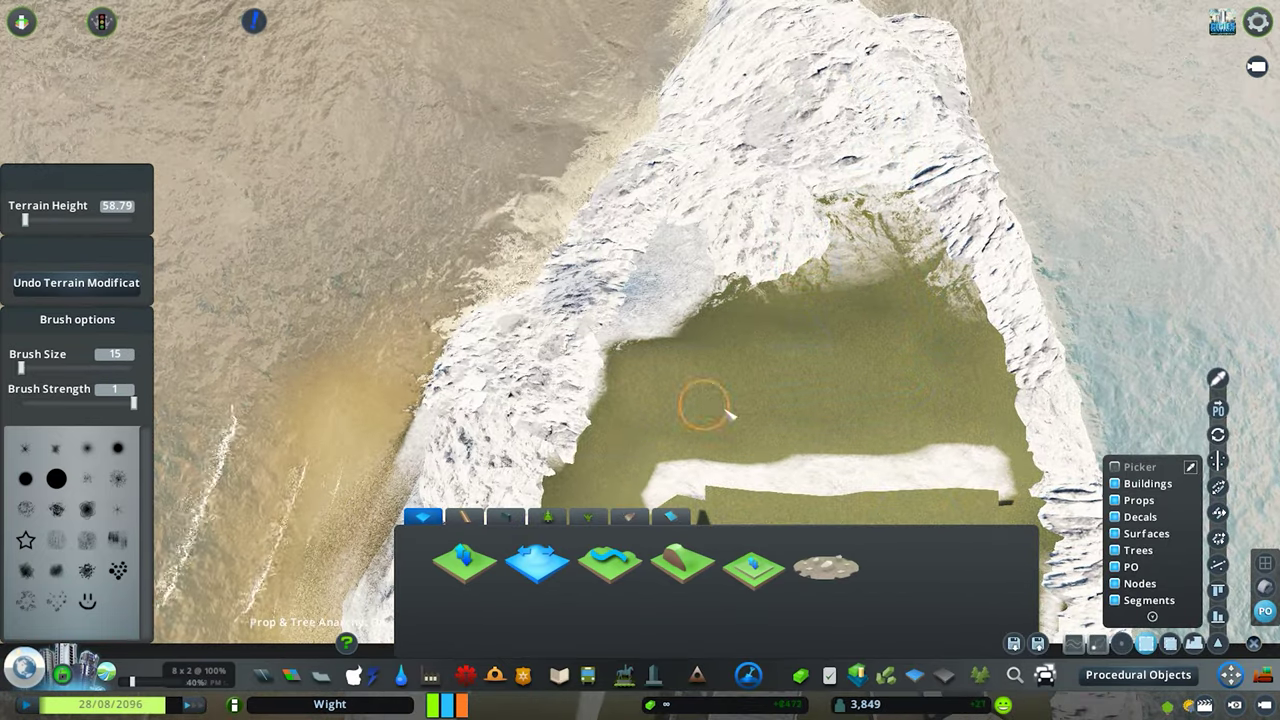
pyautogui.scroll(-4, 730, 412)
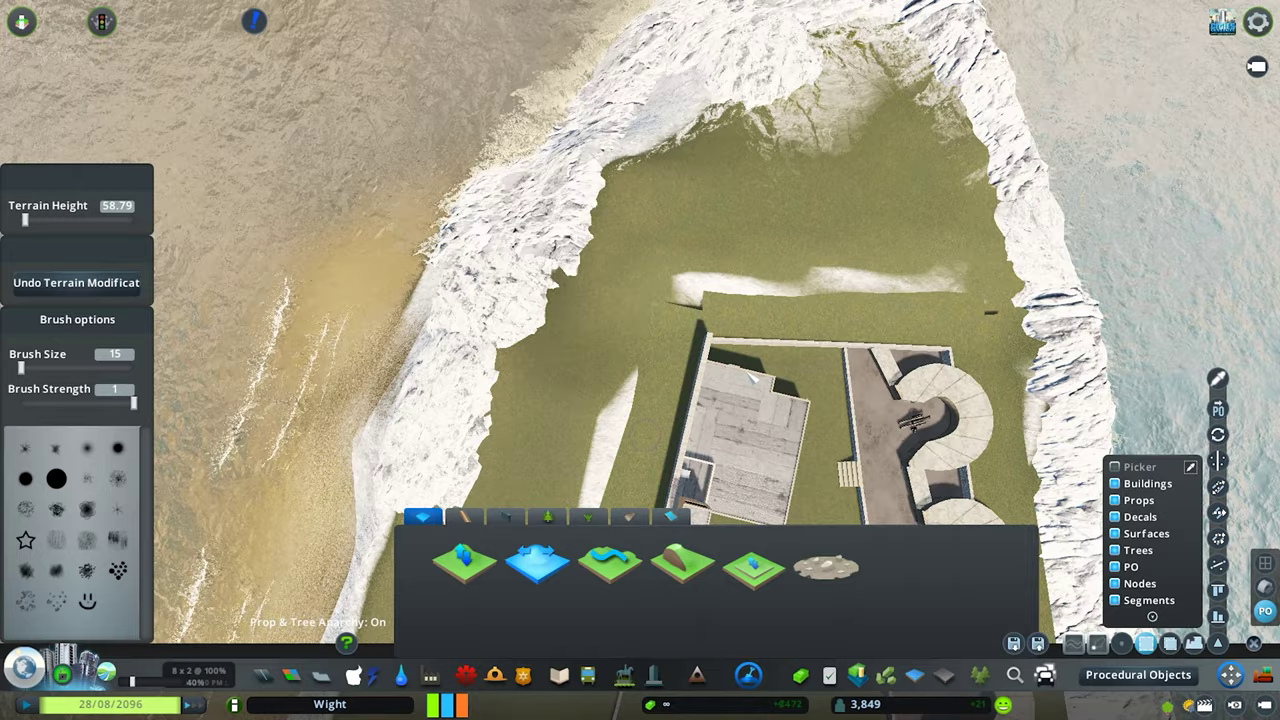
pyautogui.scroll(4, 900, 450)
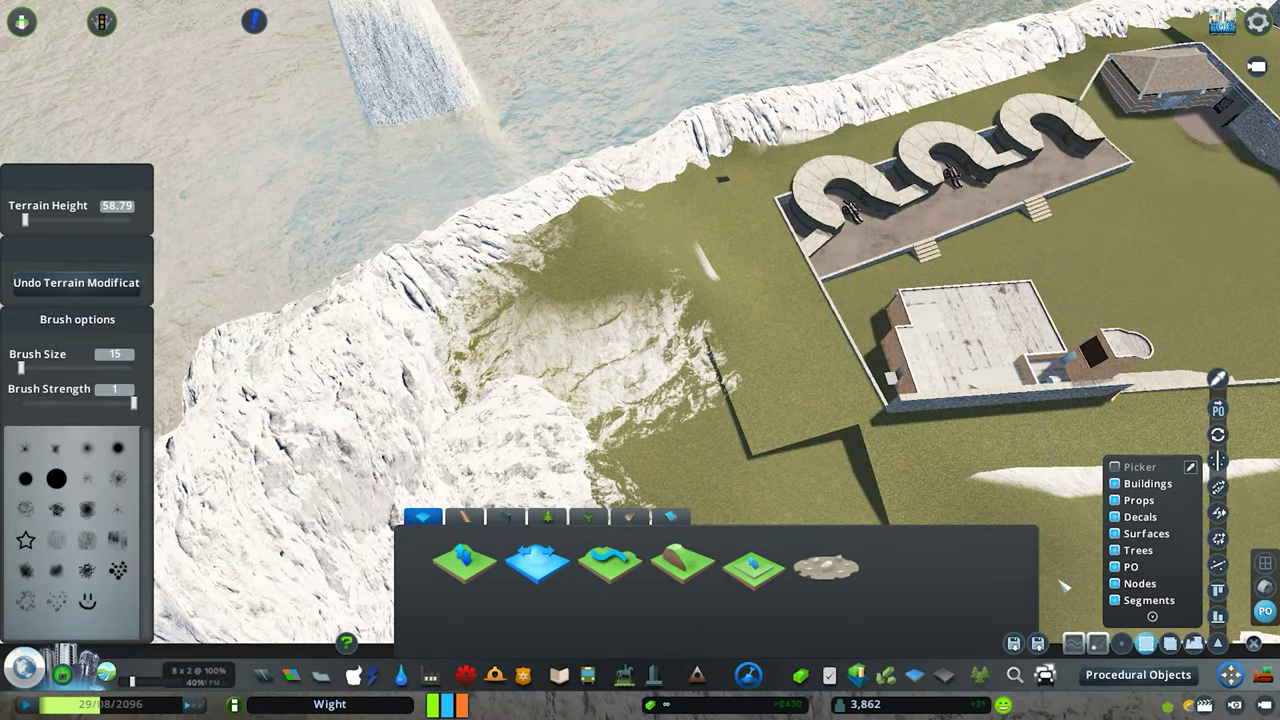
pyautogui.scroll(-4, 640, 360)
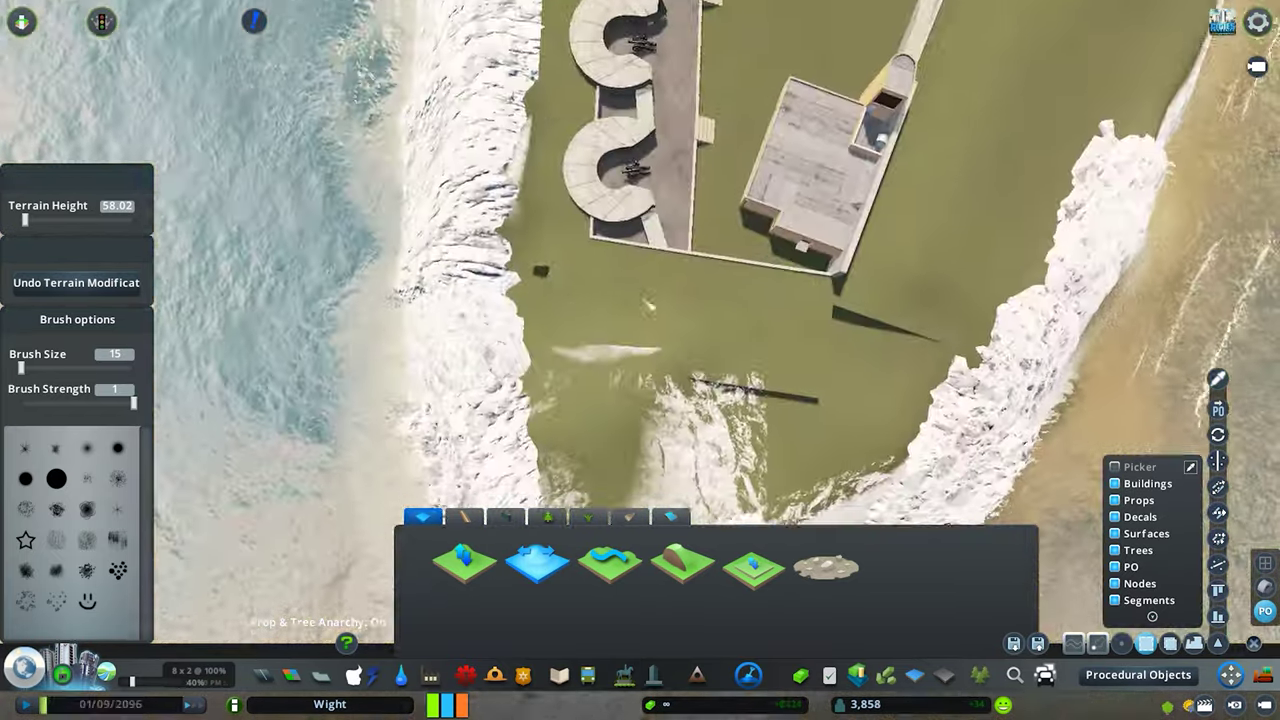
pyautogui.scroll(-2, 553, 308)
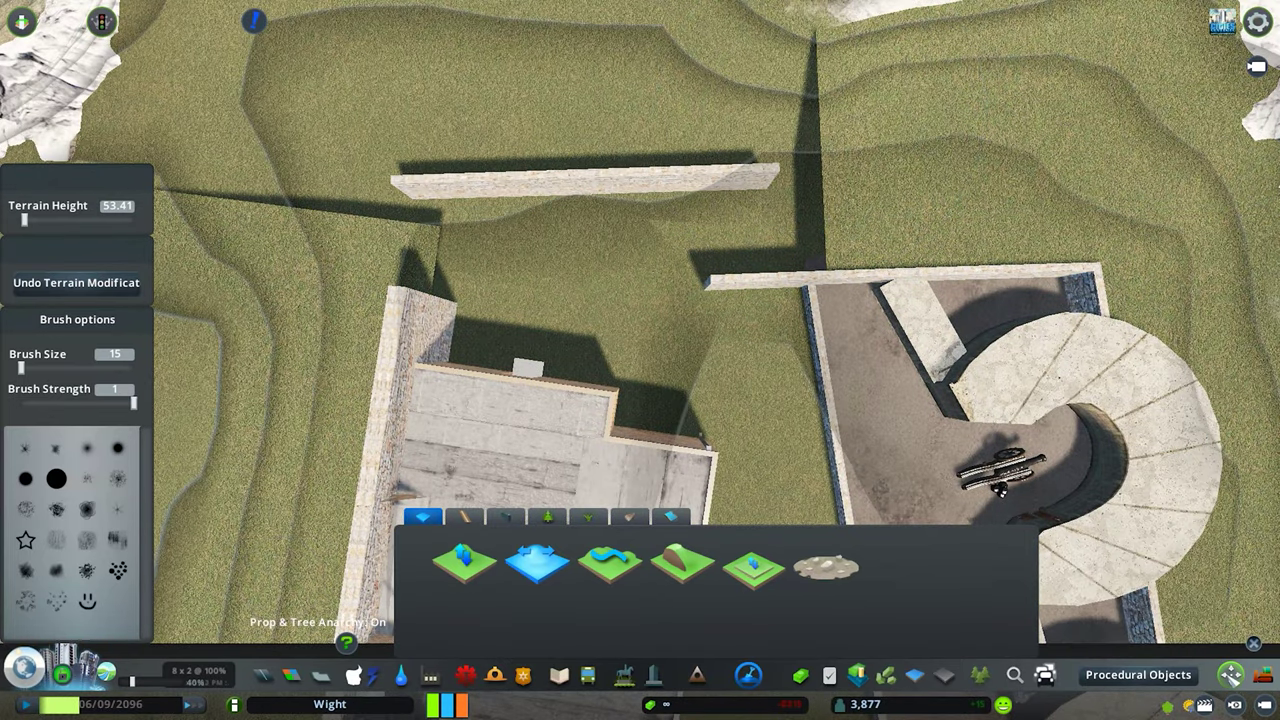
# - Orbit around the wall gap and enable network segment selection for the wall pieces
pyautogui.press('q')
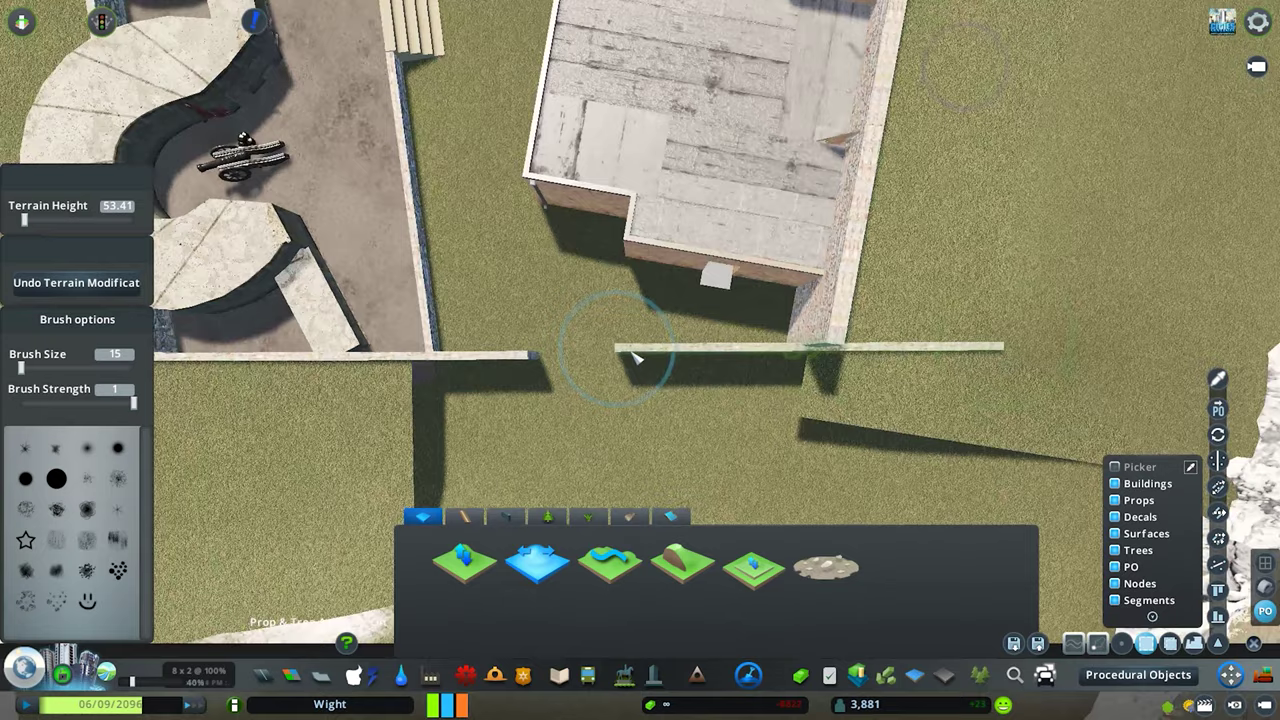
pyautogui.press('q')
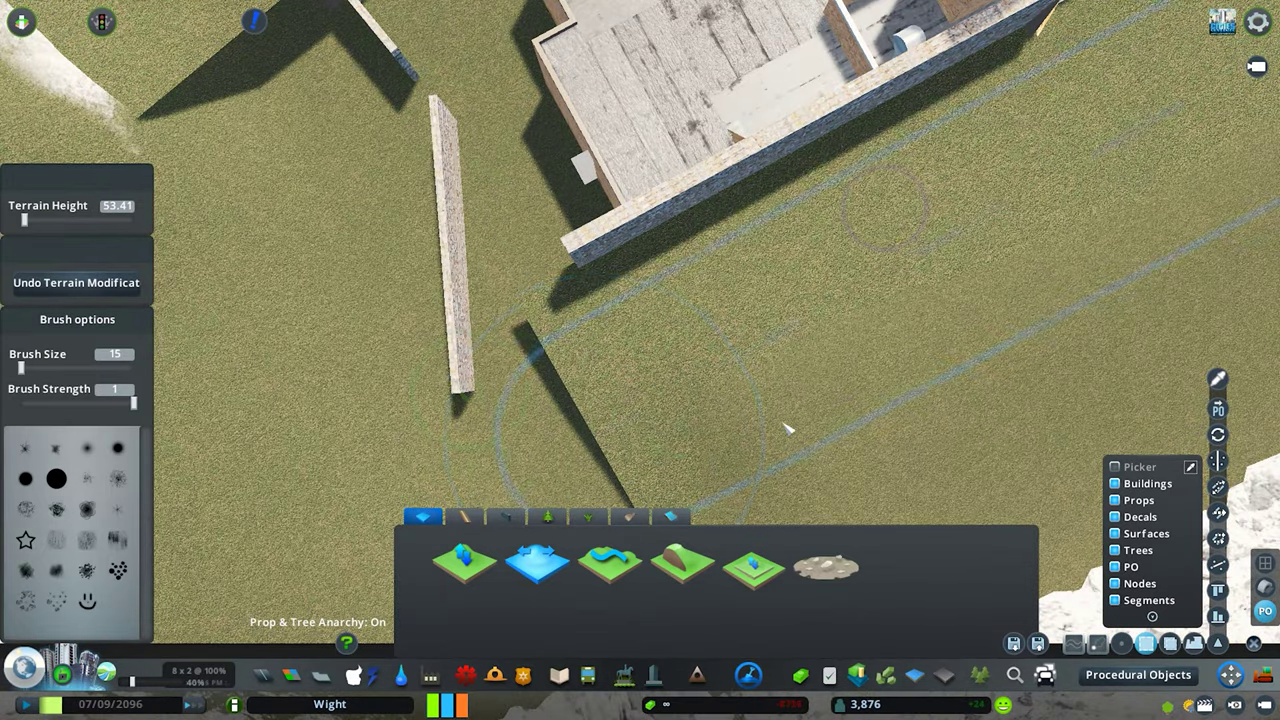
pyautogui.scroll(-3, 580, 275)
pyautogui.scroll(3, 640, 325)
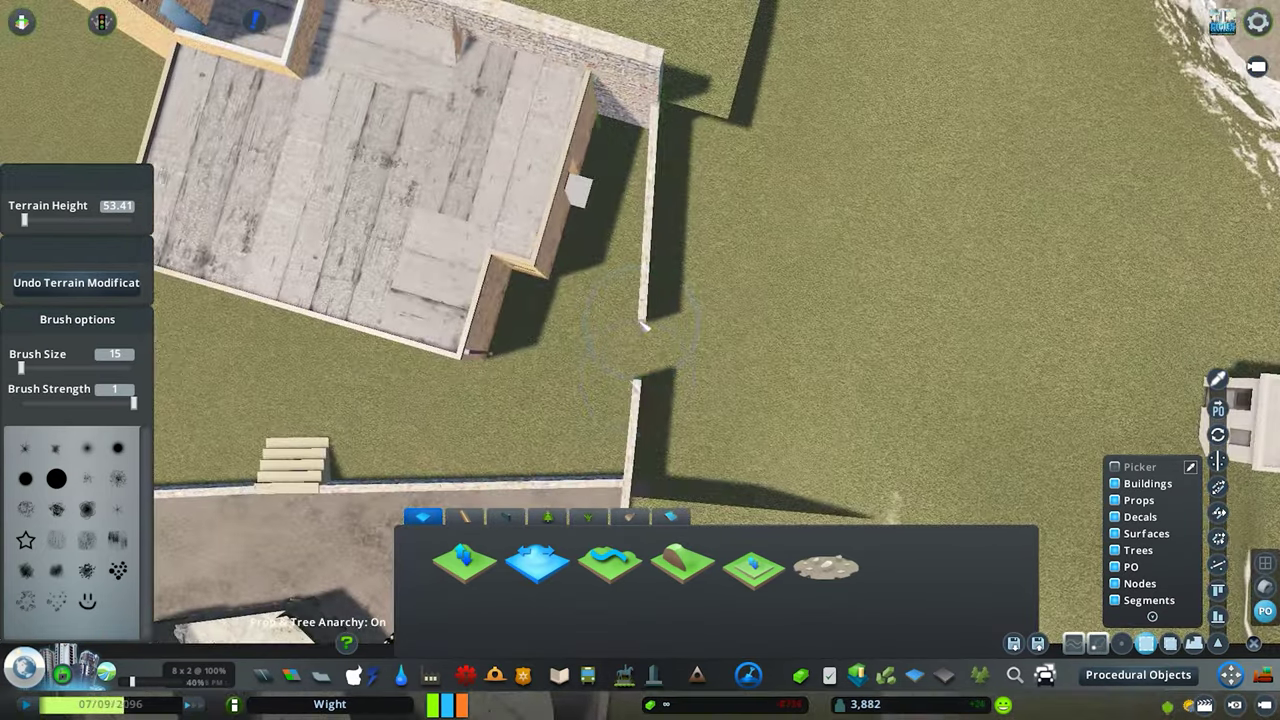
pyautogui.press('q')
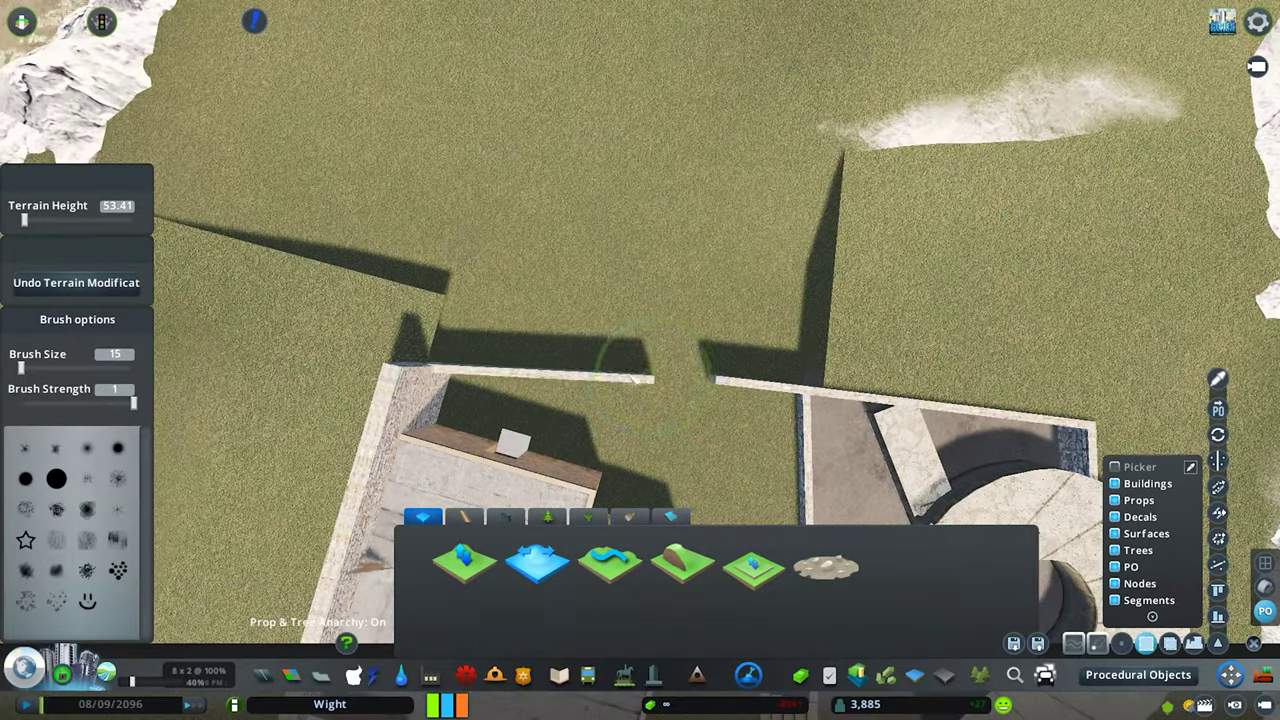
pyautogui.press('q')
pyautogui.scroll(3, 640, 360)
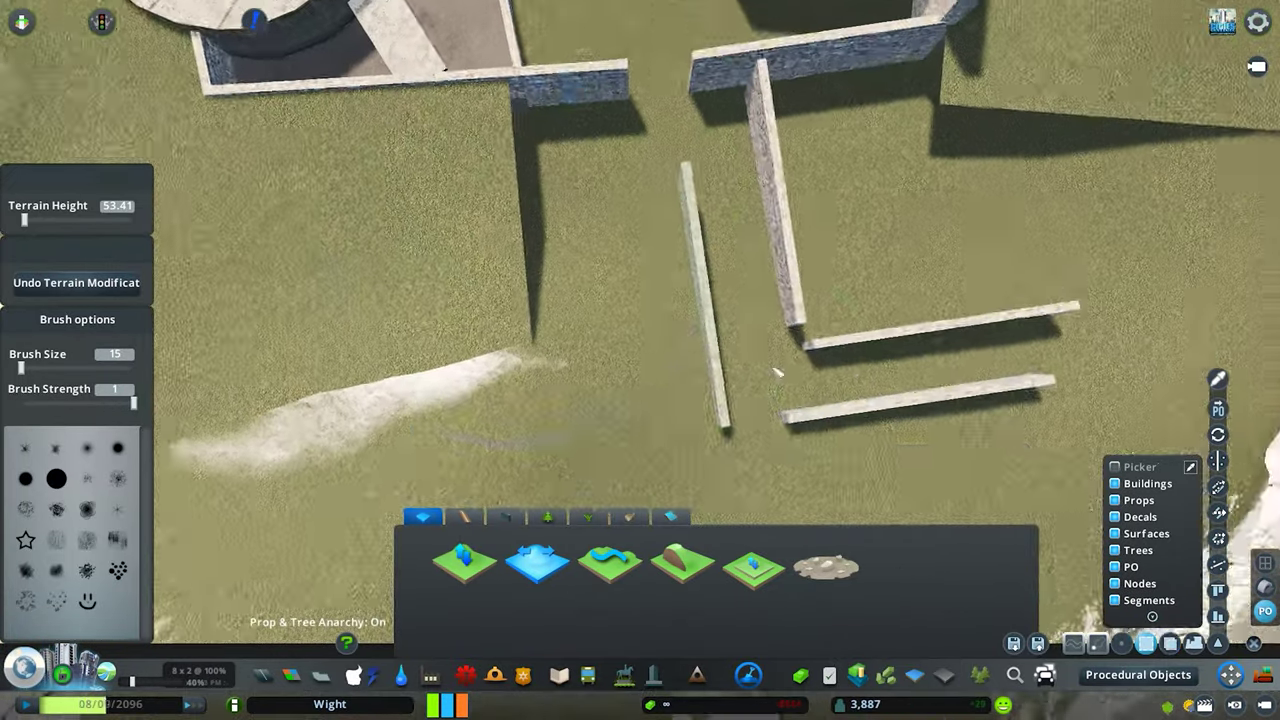
pyautogui.press('q')
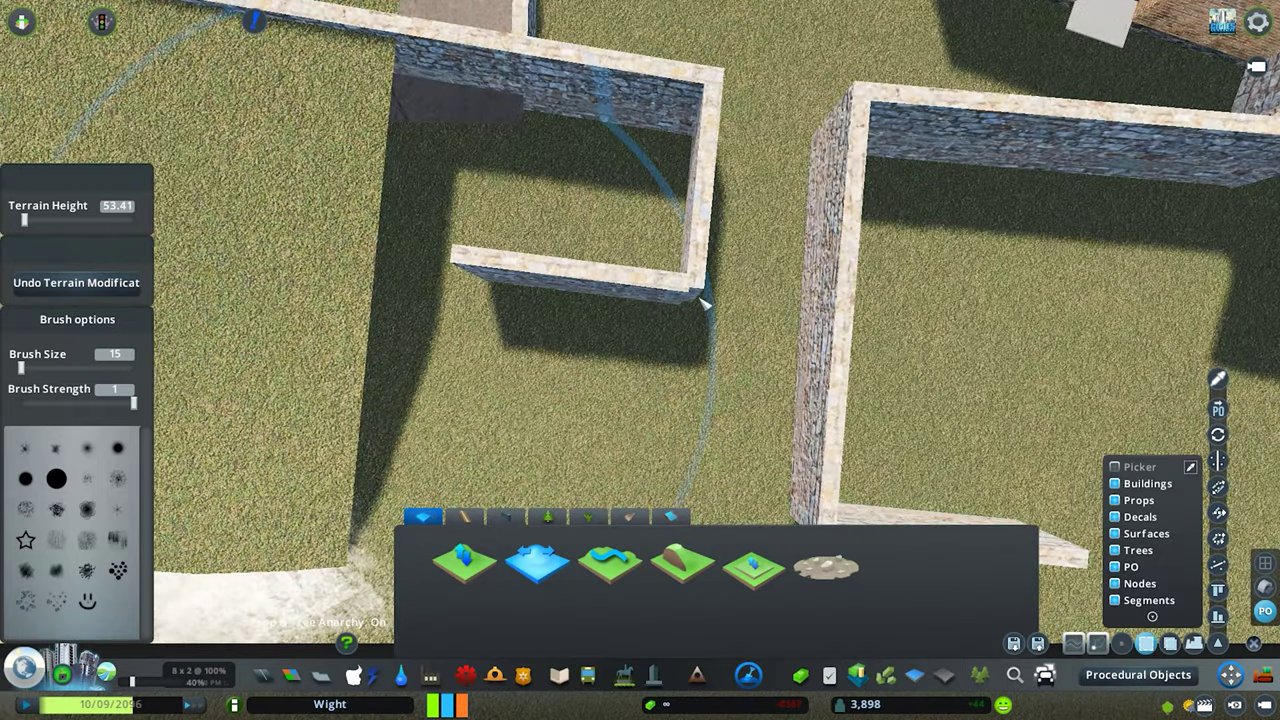
pyautogui.scroll(-3, 748, 310)
pyautogui.scroll(3, 670, 395)
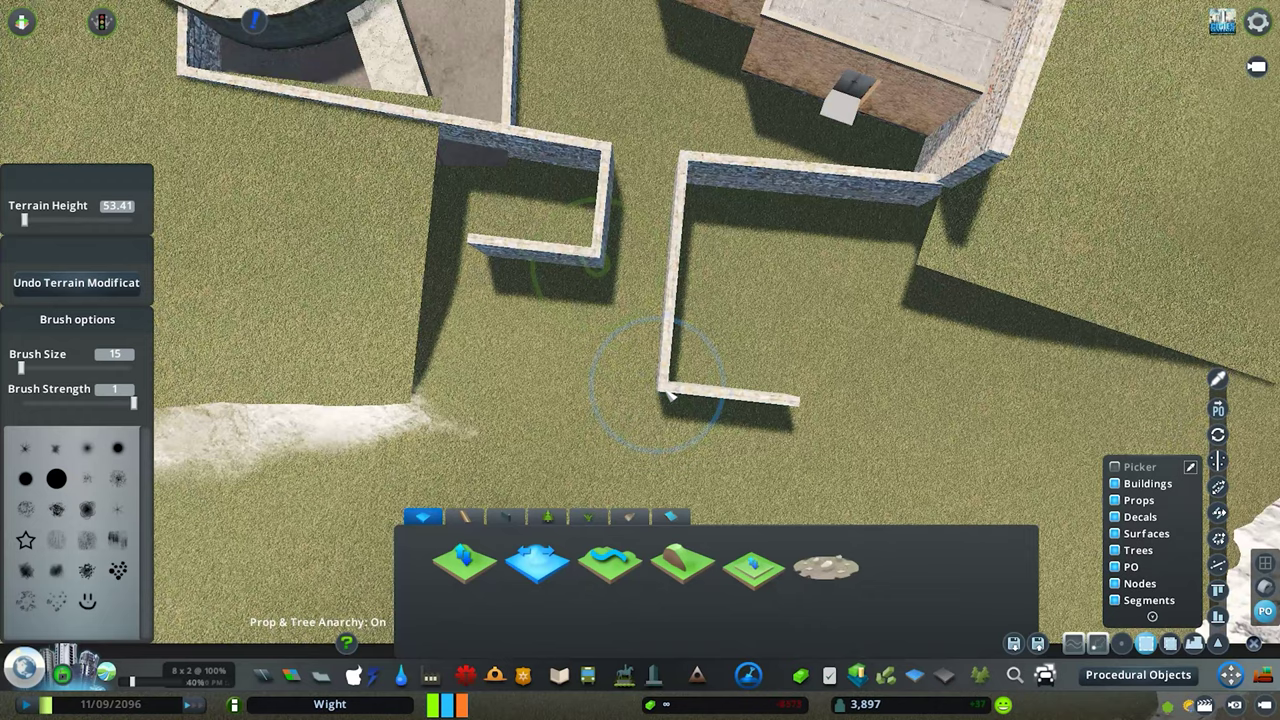
pyautogui.press('s')
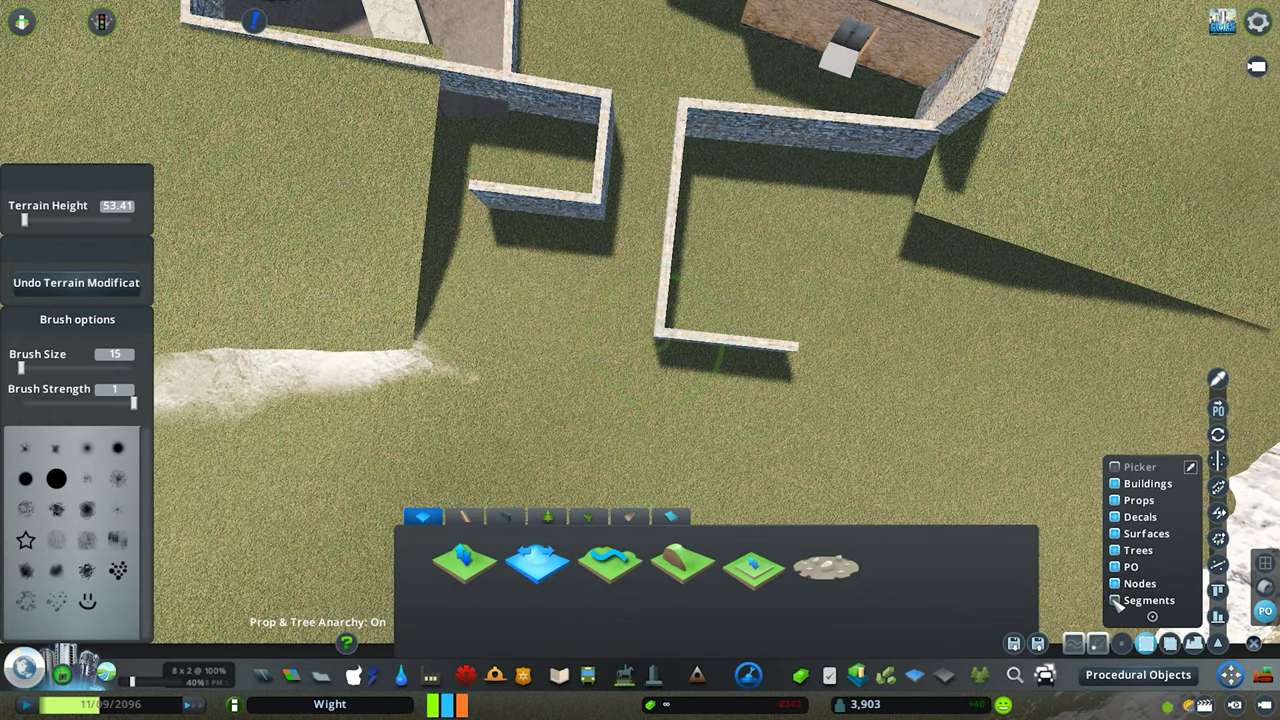
pyautogui.click(1116, 600)
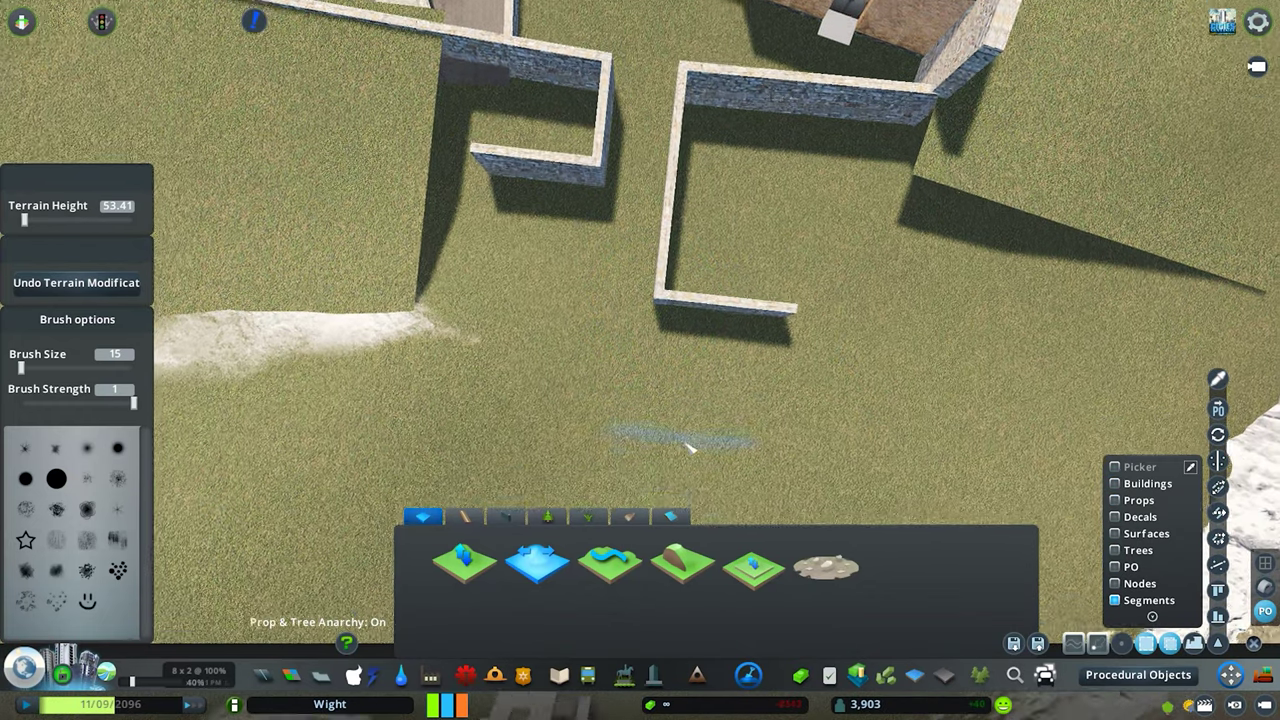
pyautogui.scroll(-2, 678, 330)
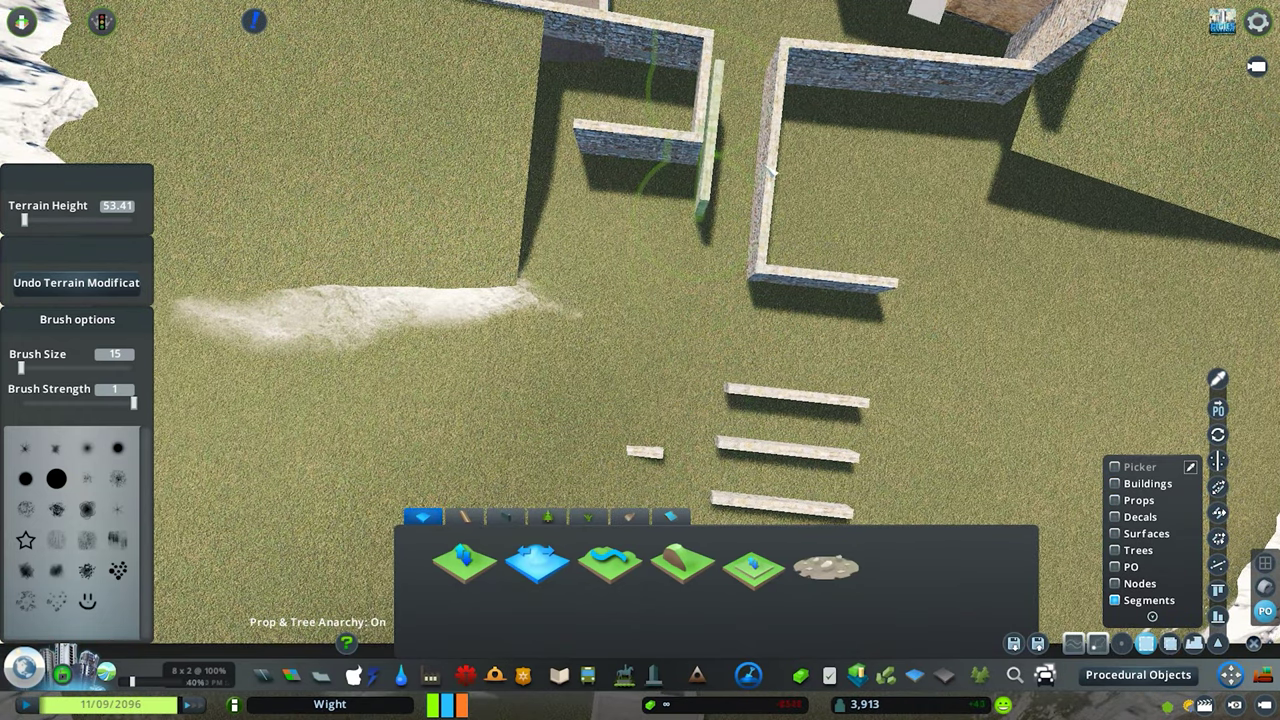
# - Check the zigzag walled path's alignment from overhead, then close the terrain tools
pyautogui.press('q')
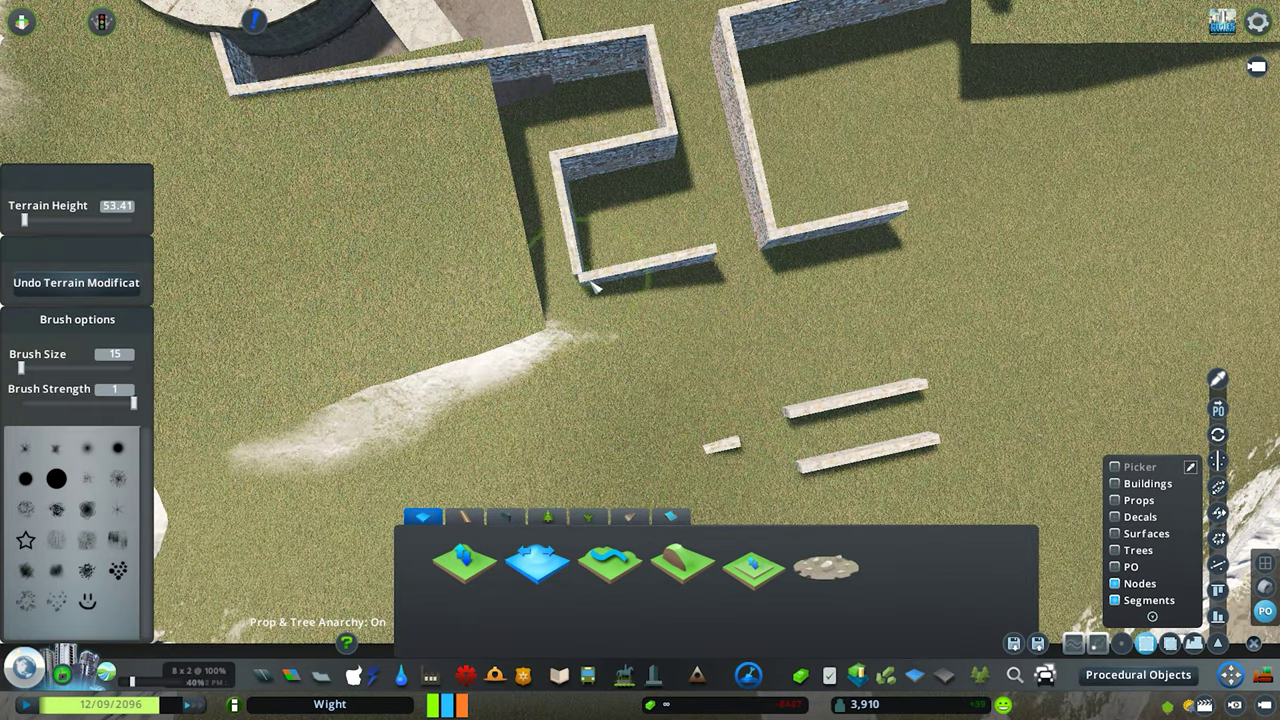
pyautogui.press('q')
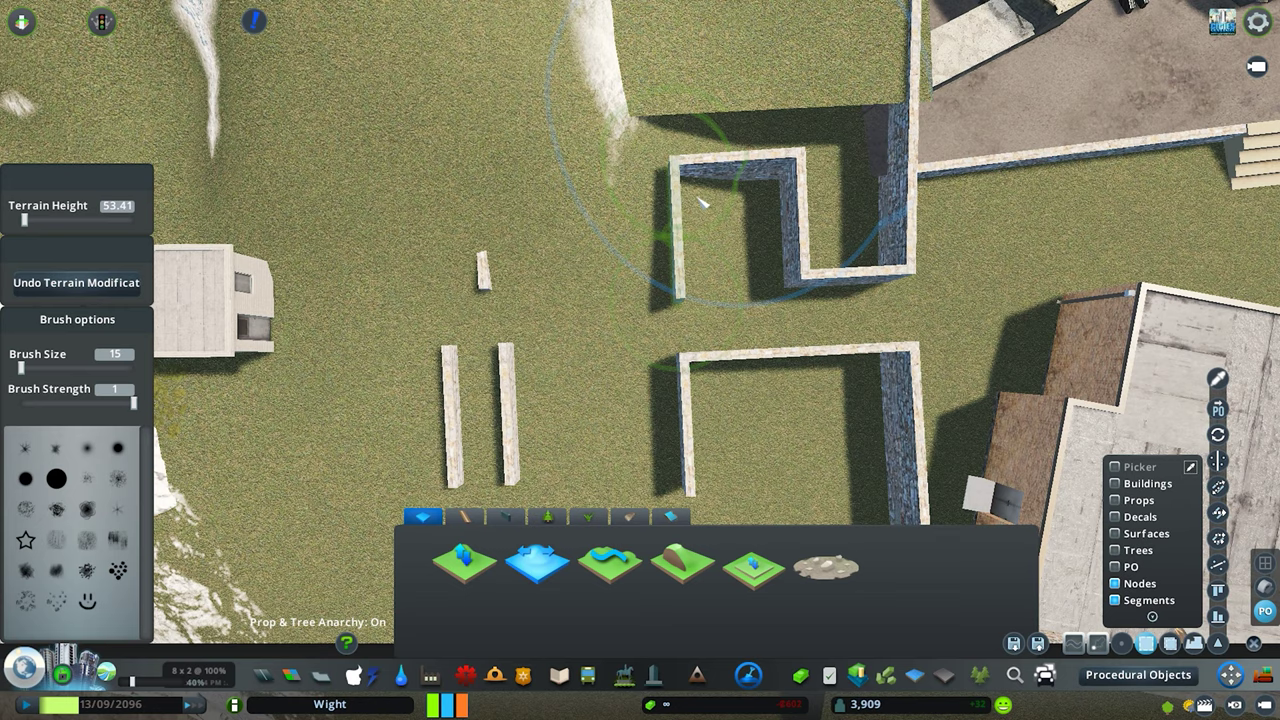
pyautogui.press('q')
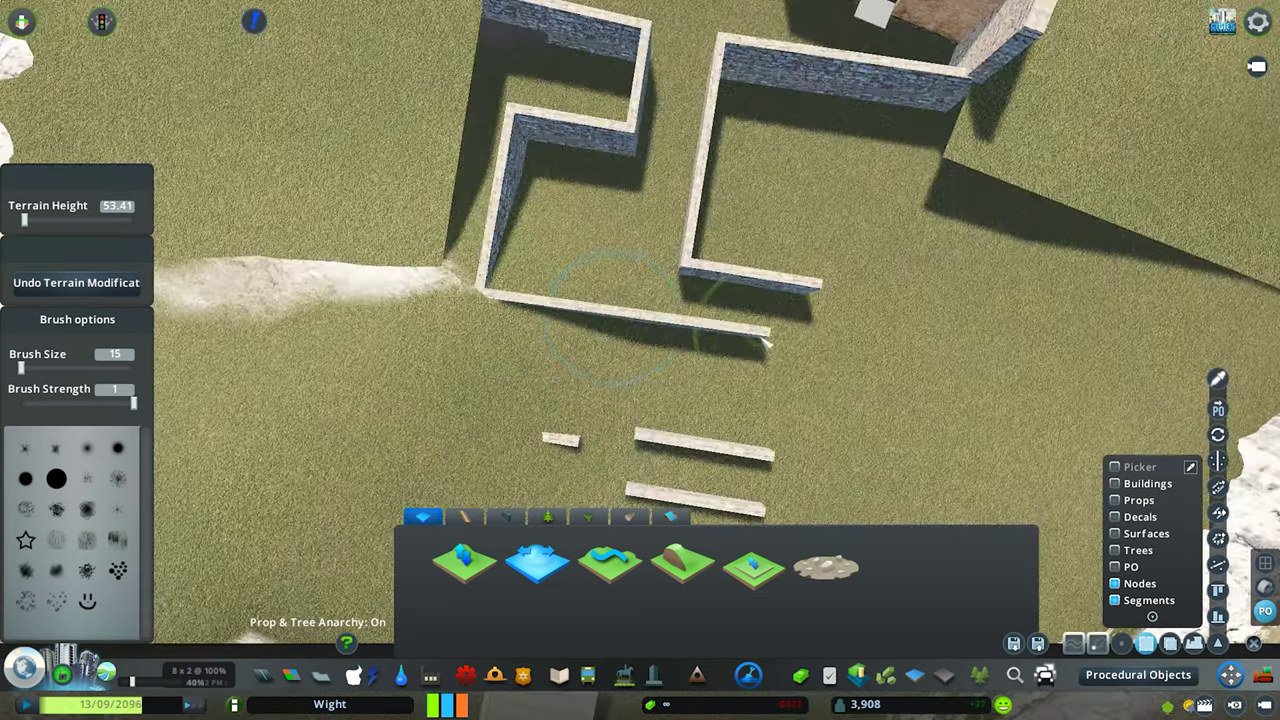
pyautogui.press('q')
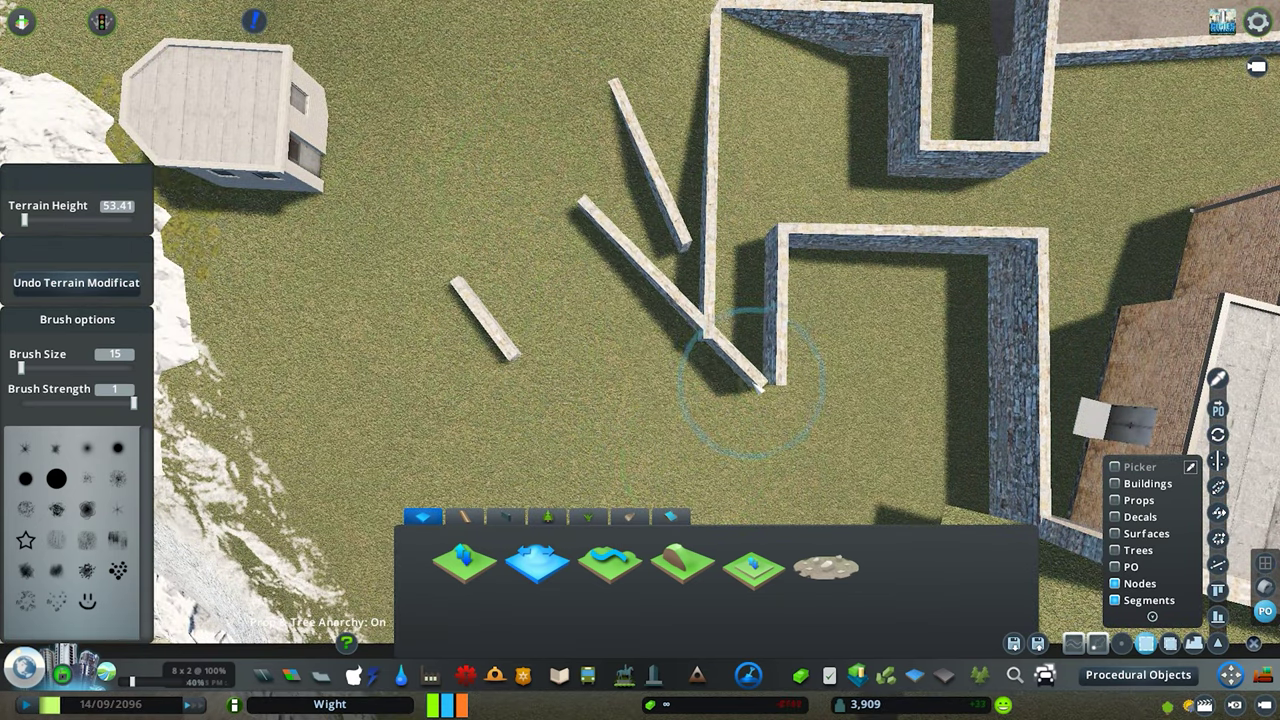
pyautogui.press('q')
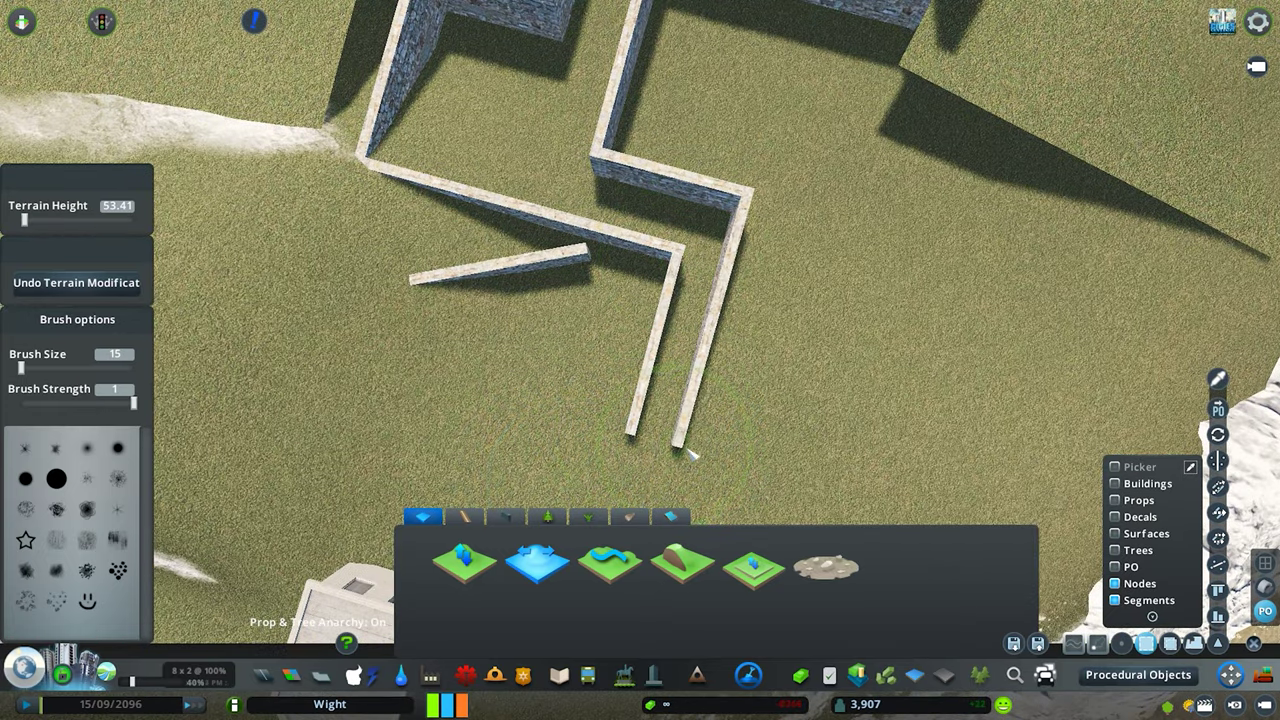
pyautogui.press('q')
pyautogui.press('q')
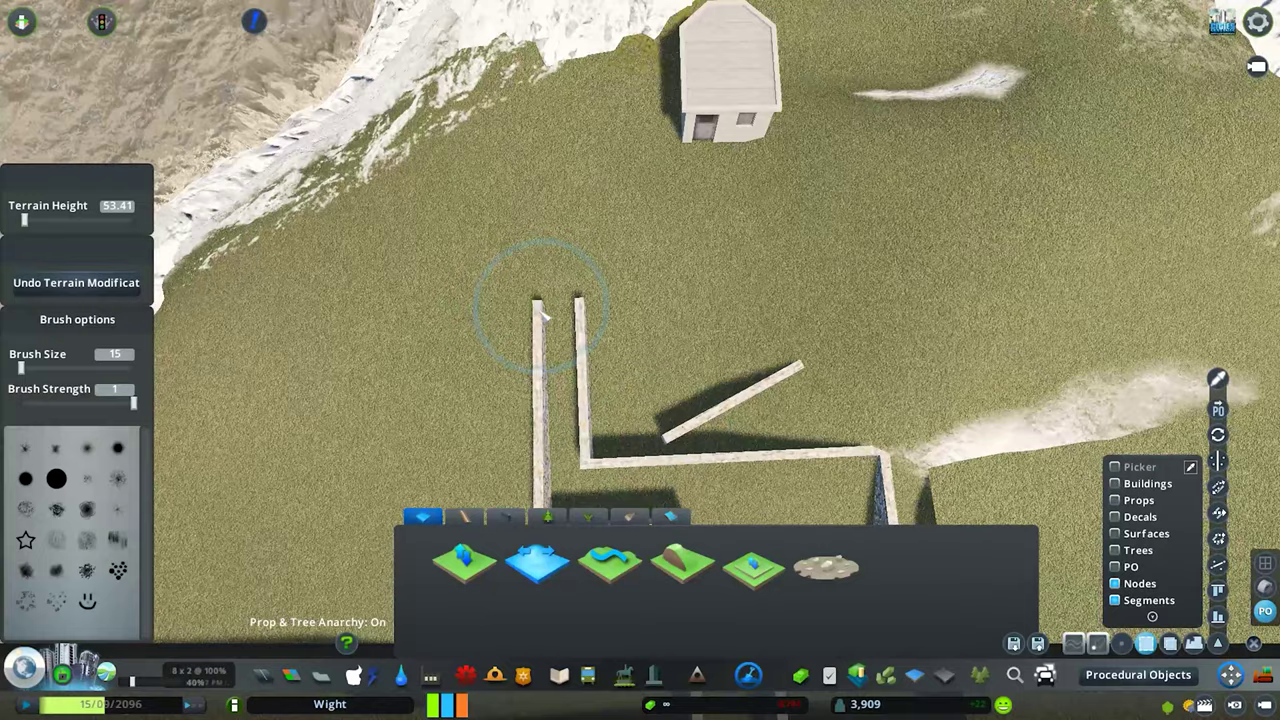
pyautogui.press('q')
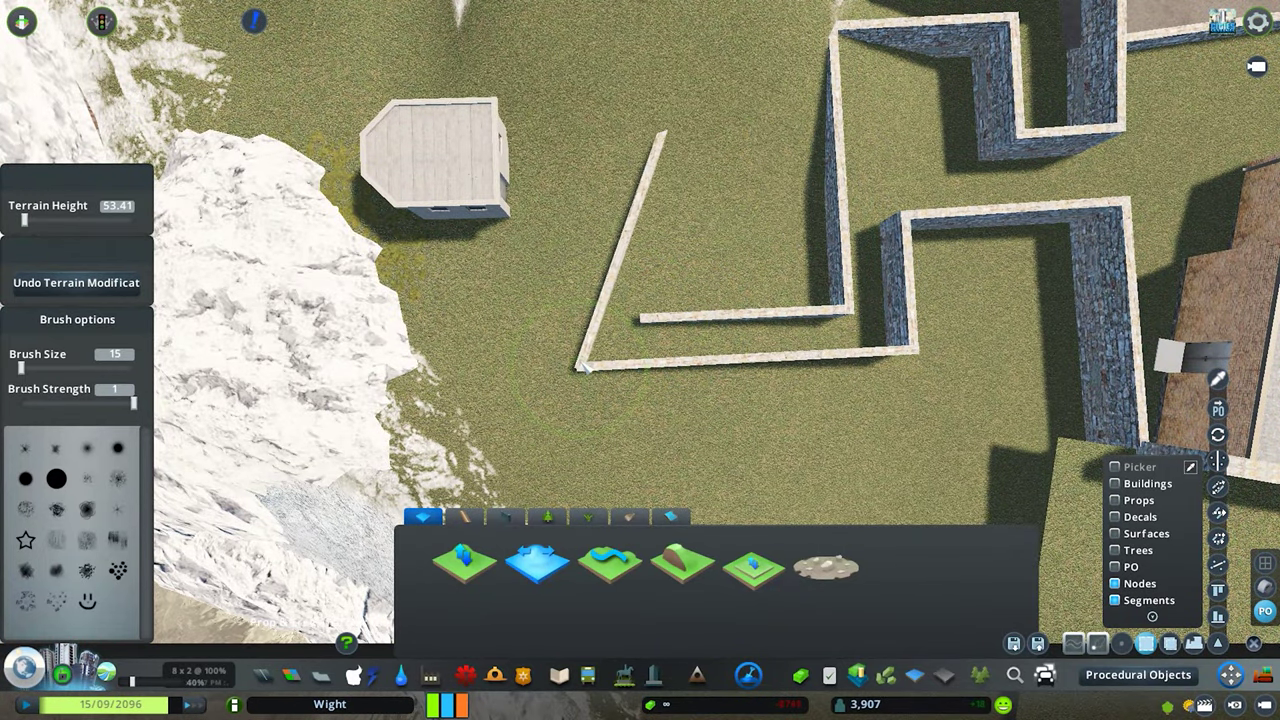
pyautogui.scroll(-2, 585, 365)
pyautogui.press('q')
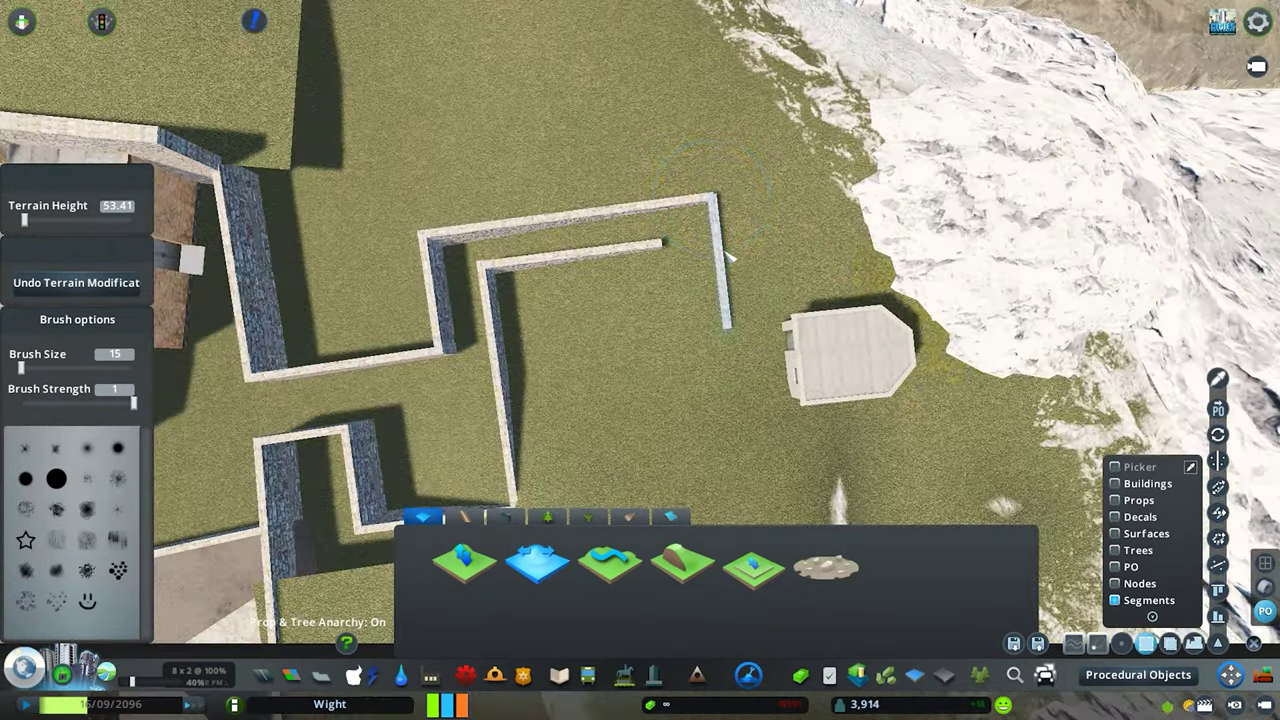
pyautogui.scroll(2, 730, 255)
pyautogui.scroll(2, 730, 300)
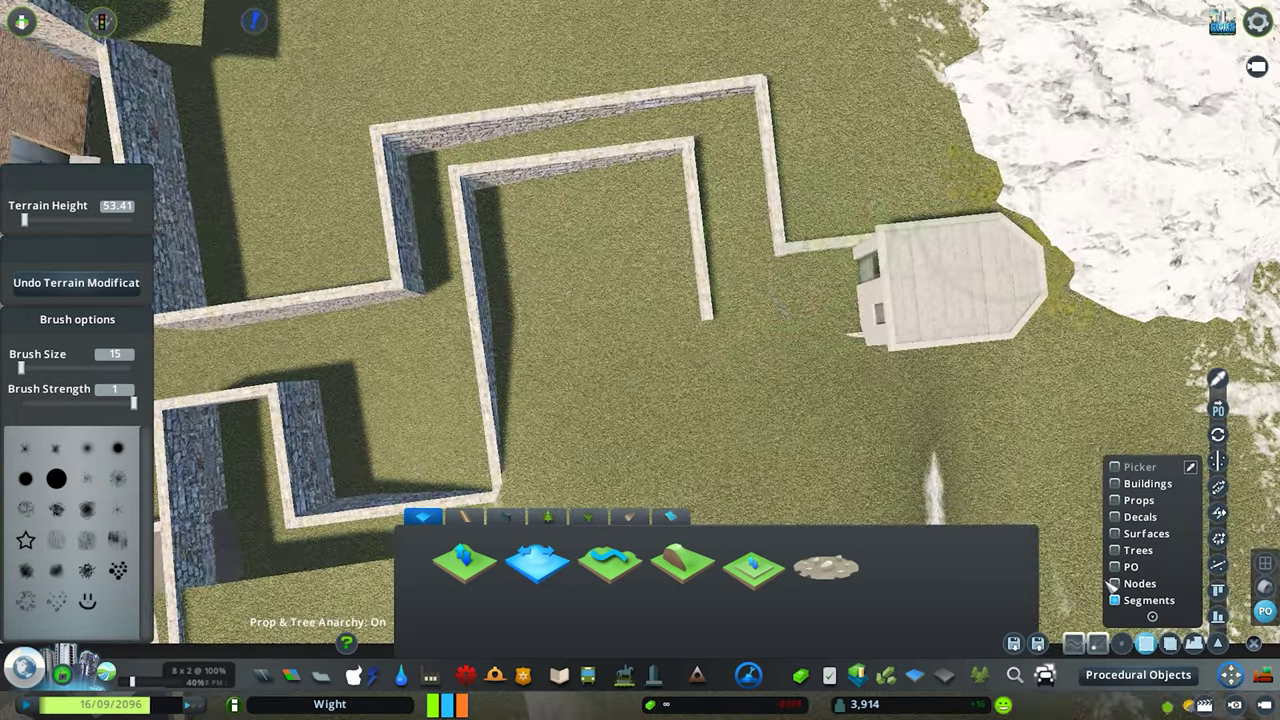
pyautogui.scroll(-3, 790, 305)
pyautogui.press('q')
pyautogui.scroll(2, 615, 300)
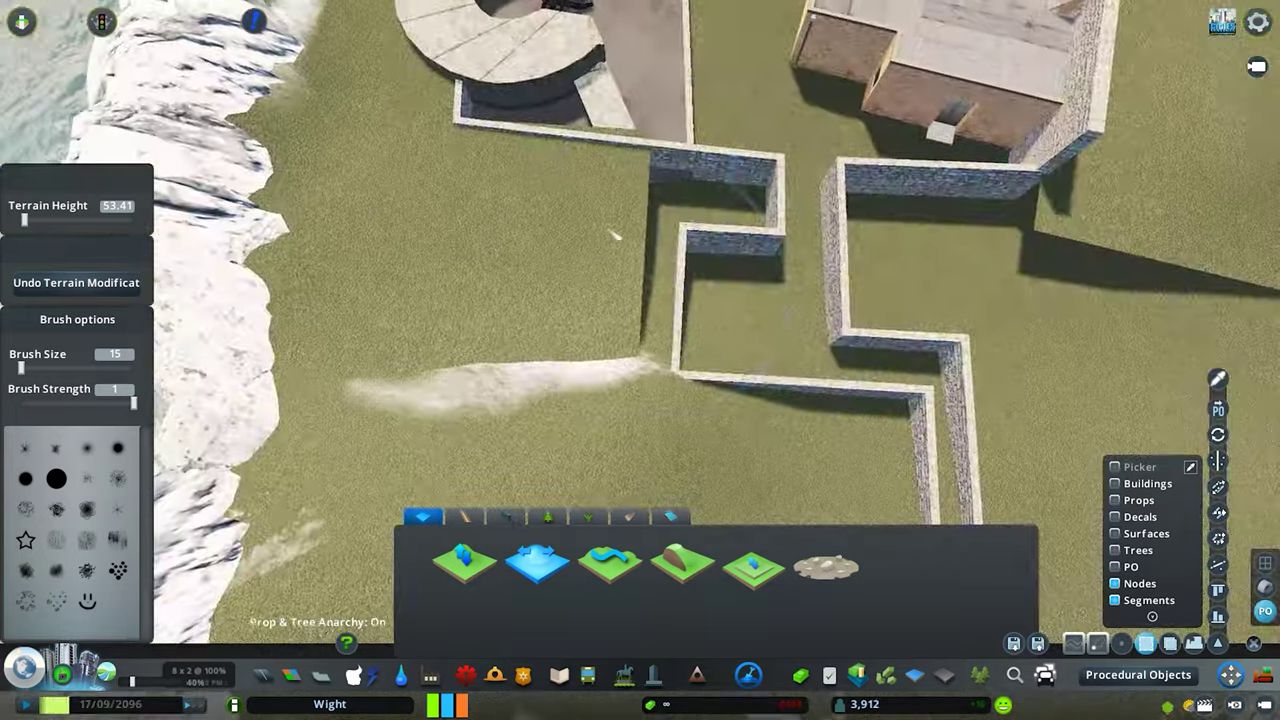
pyautogui.scroll(-3, 648, 252)
pyautogui.press('q')
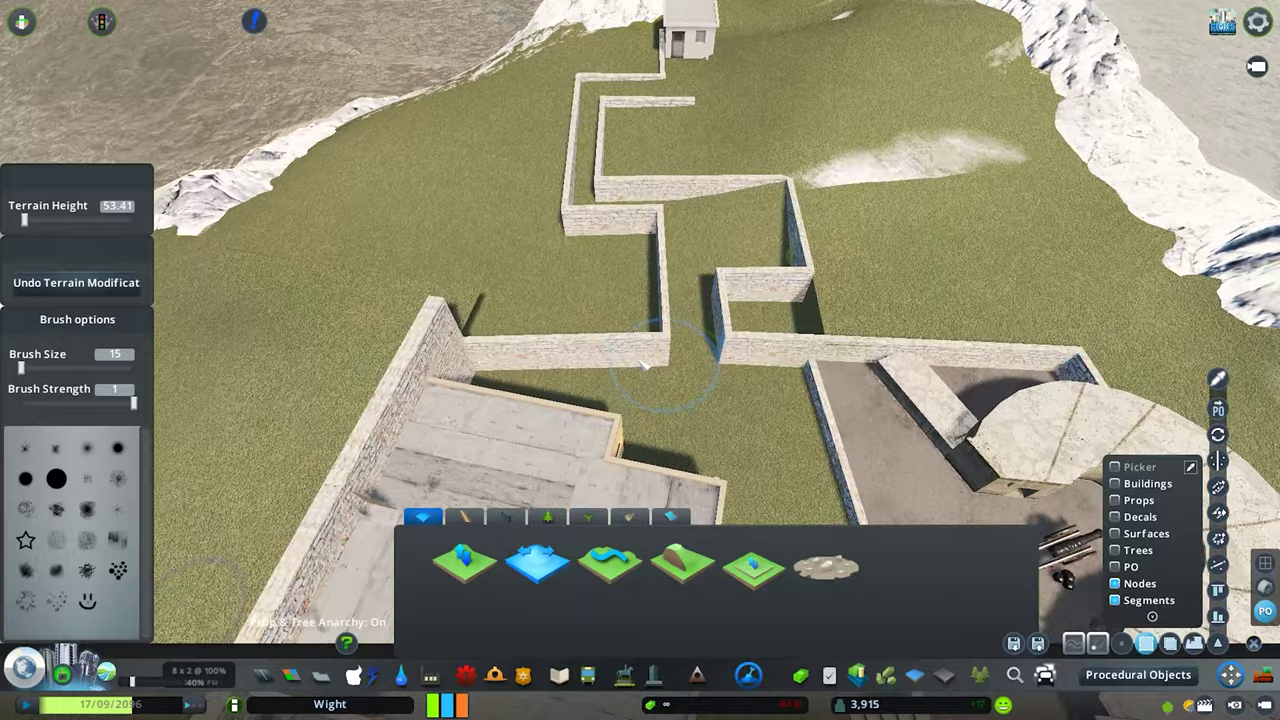
pyautogui.scroll(2, 640, 300)
pyautogui.press('q')
pyautogui.scroll(2, 640, 300)
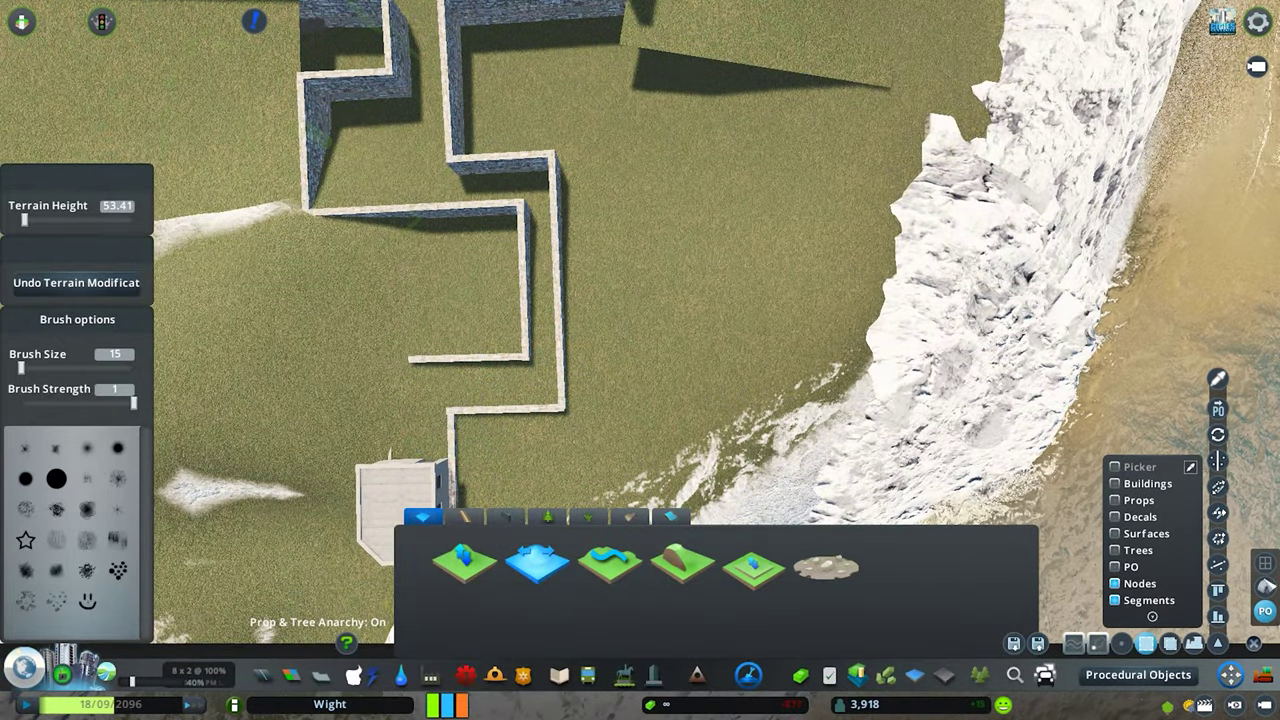
pyautogui.press('q')
pyautogui.scroll(2, 640, 300)
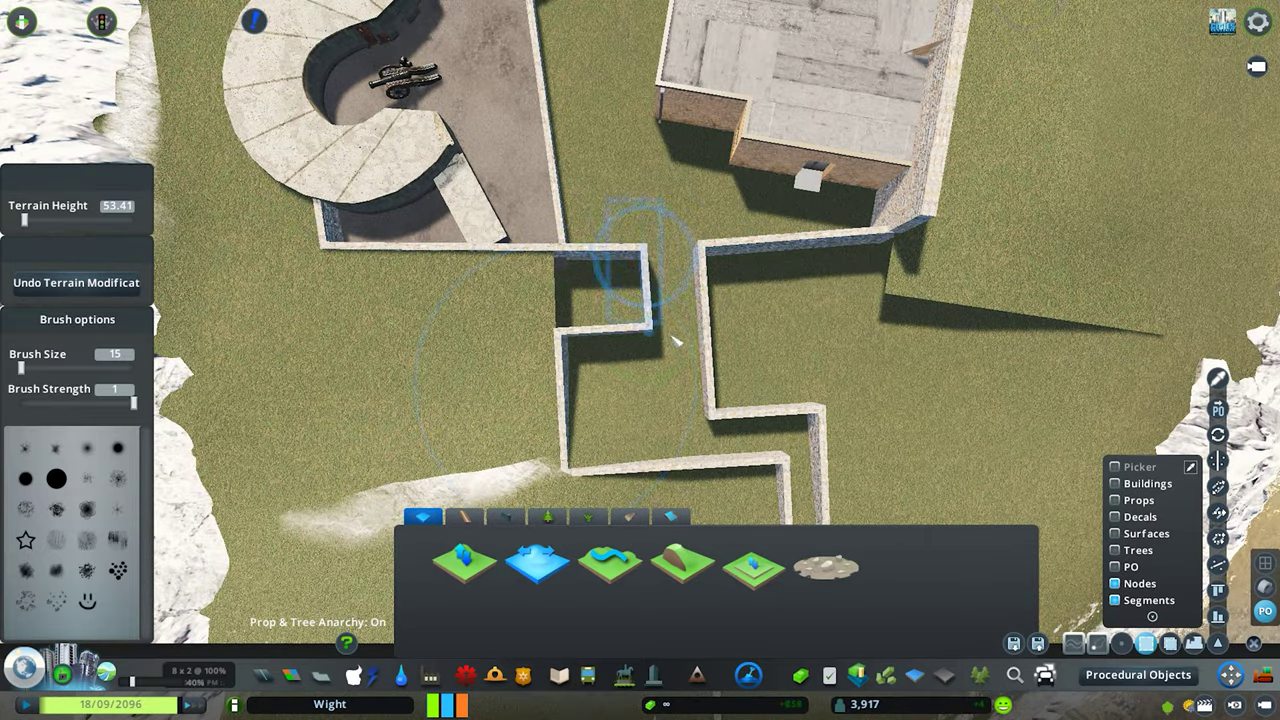
pyautogui.scroll(-3, 678, 238)
pyautogui.press('q')
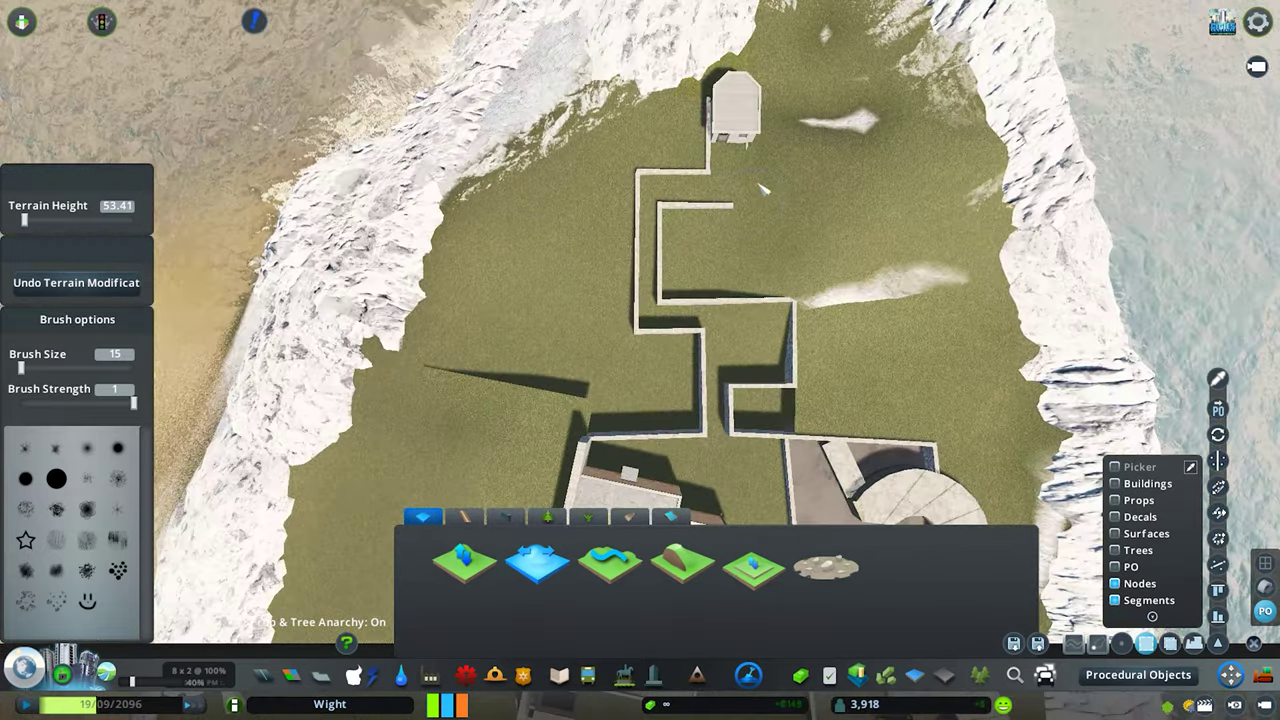
# - Open the Find It asset panel and choose a surface network from the 'step' results
pyautogui.click(1014, 675)
pyautogui.write('network')
pyautogui.click(680, 620)
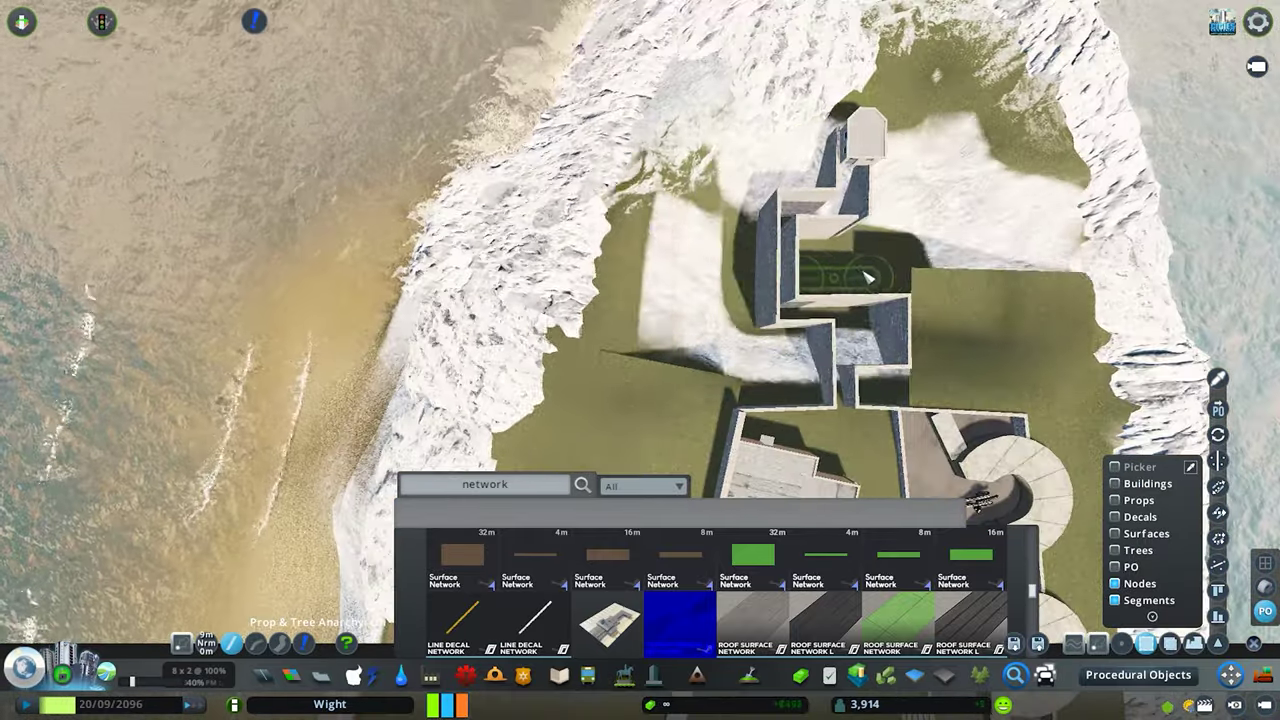
pyautogui.scroll(5, 883, 271)
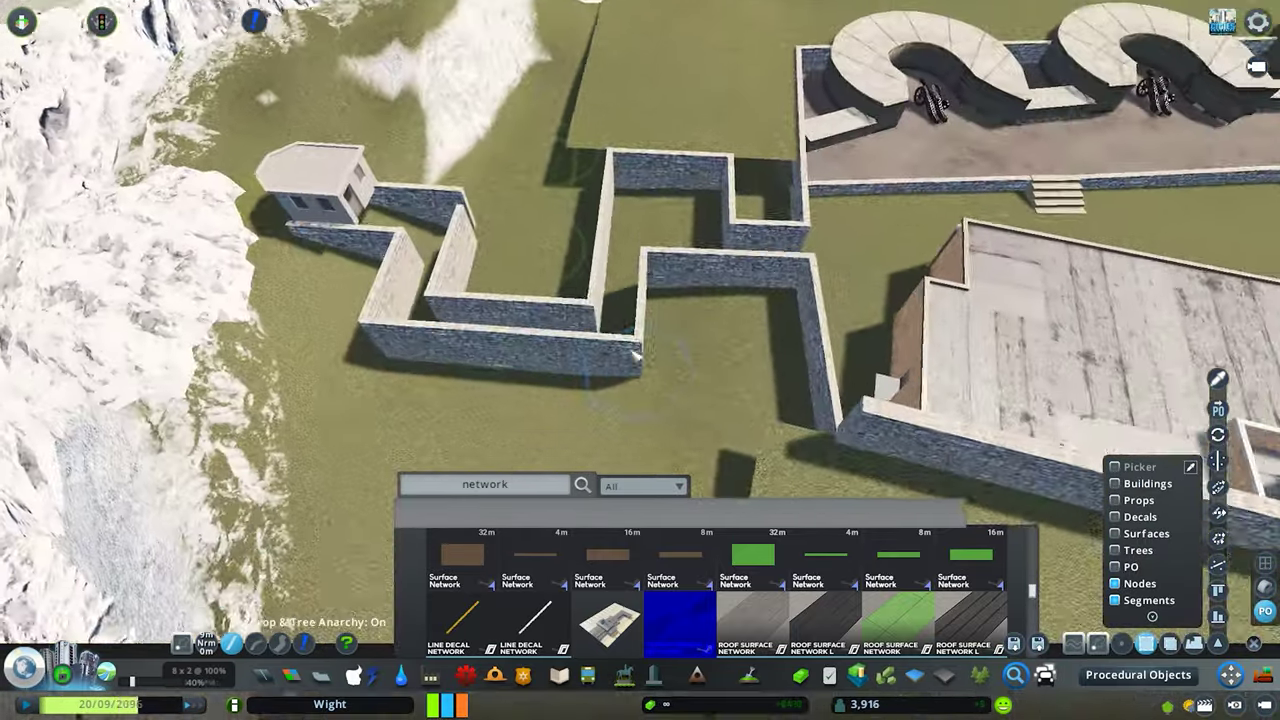
pyautogui.scroll(-5, 700, 320)
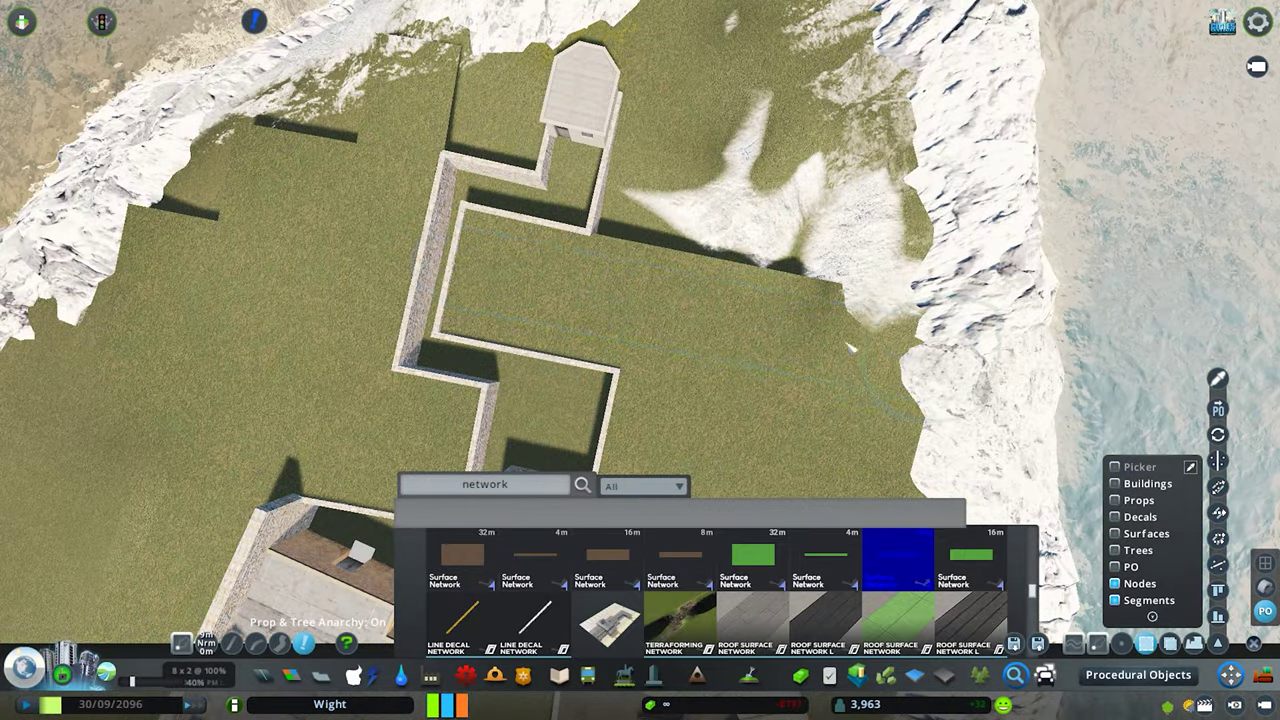
pyautogui.scroll(-3, 583, 379)
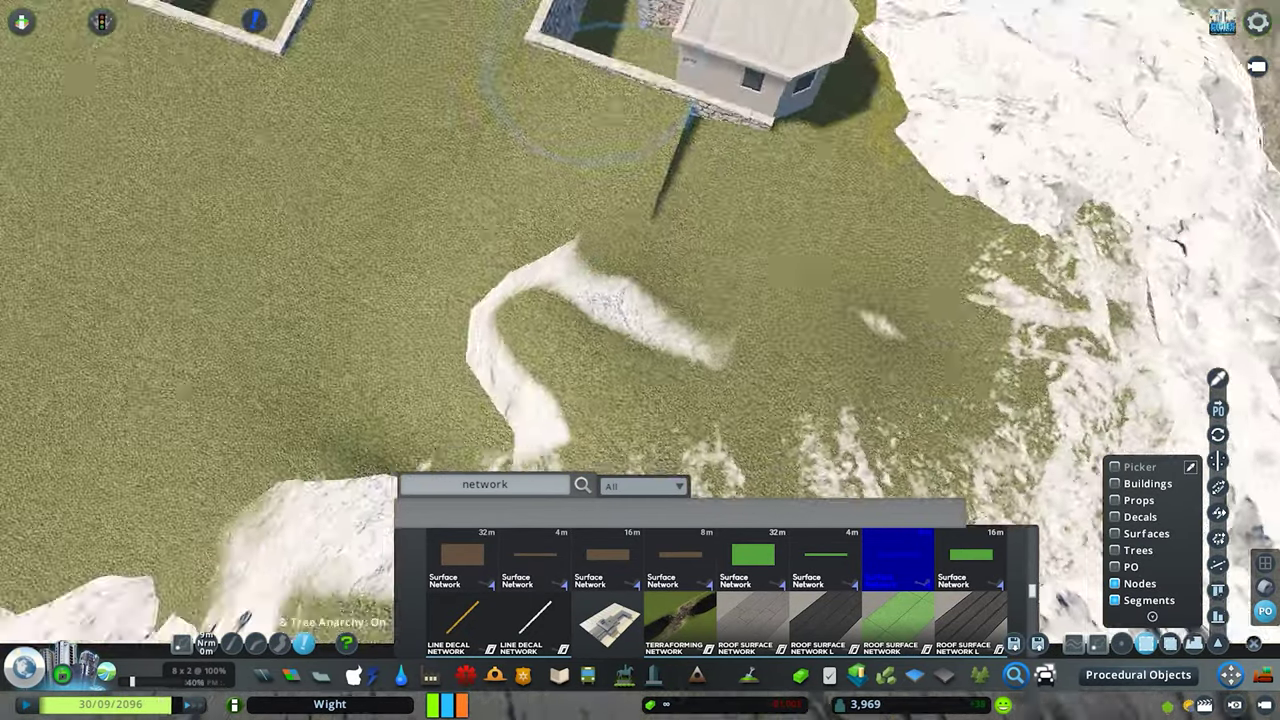
pyautogui.scroll(-4, 900, 300)
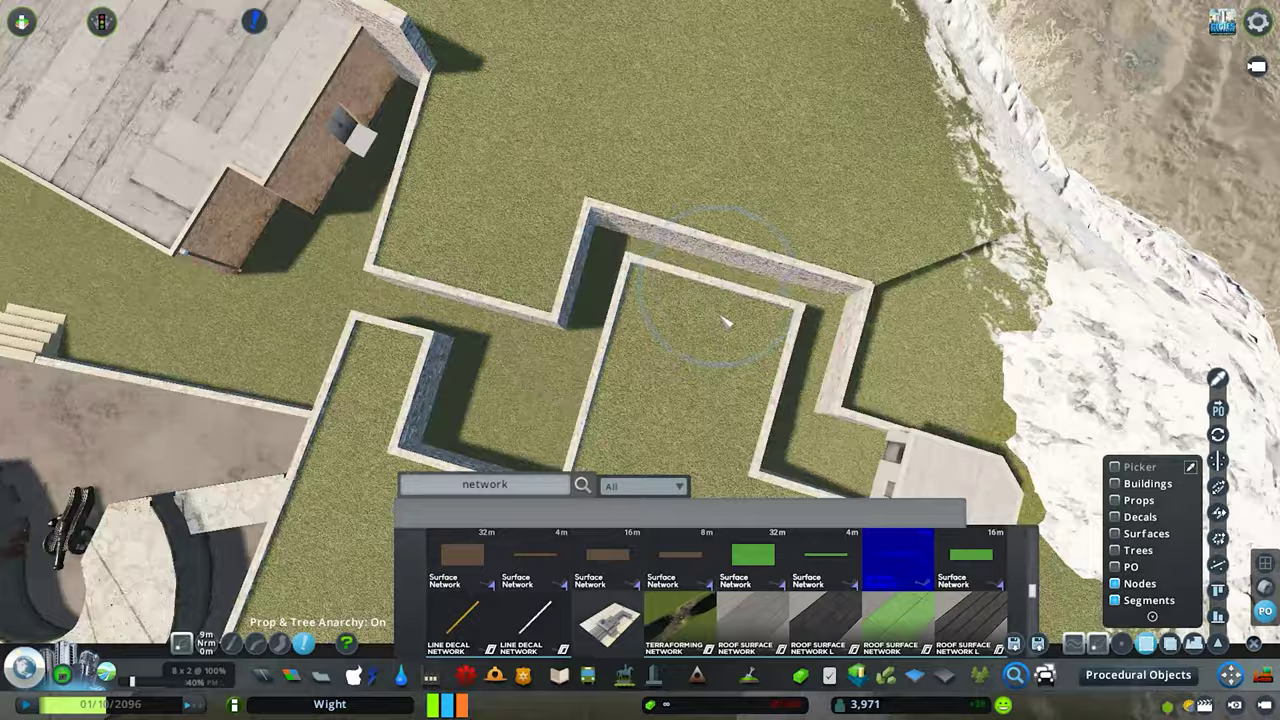
pyautogui.scroll(-3, 700, 350)
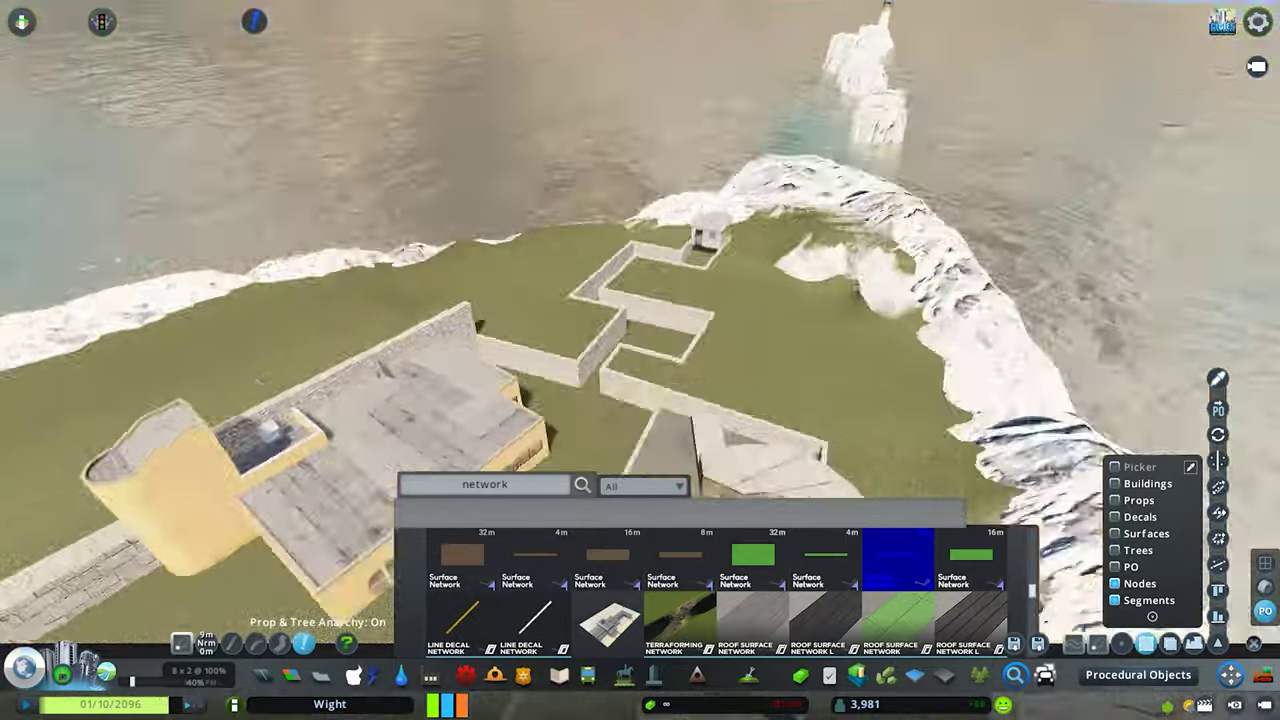
pyautogui.scroll(-5, 645, 368)
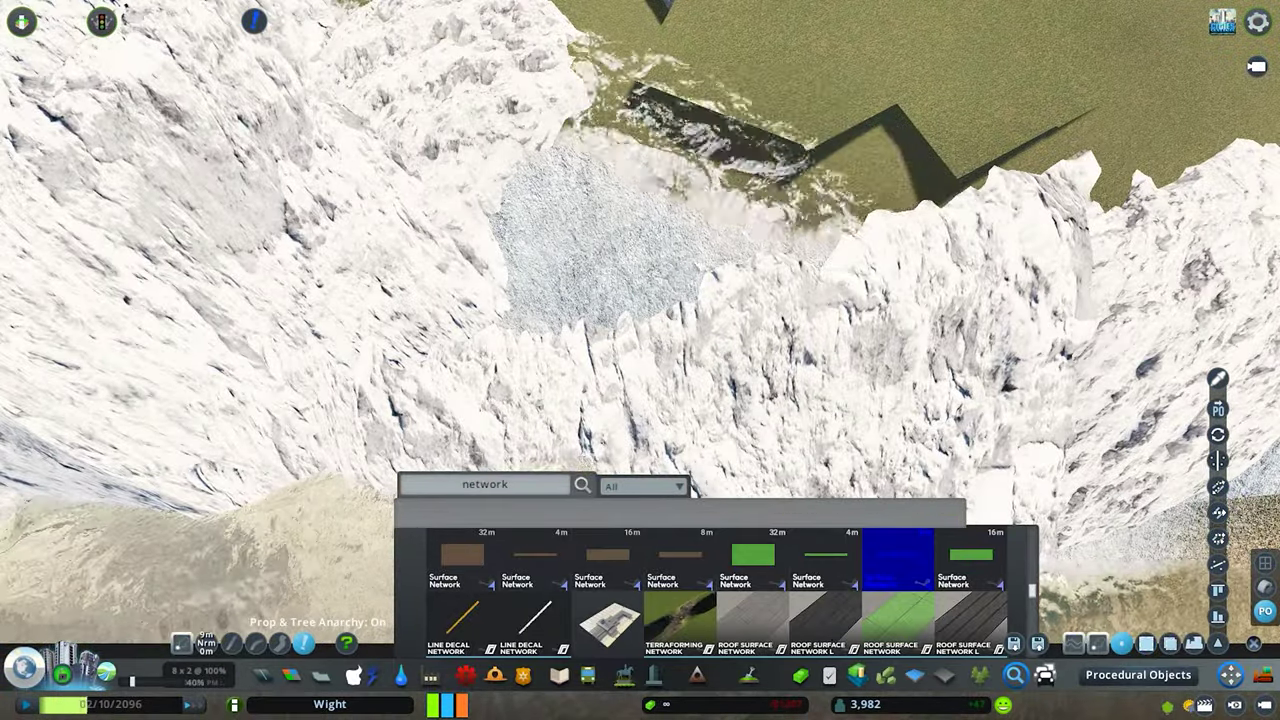
pyautogui.scroll(3, 640, 300)
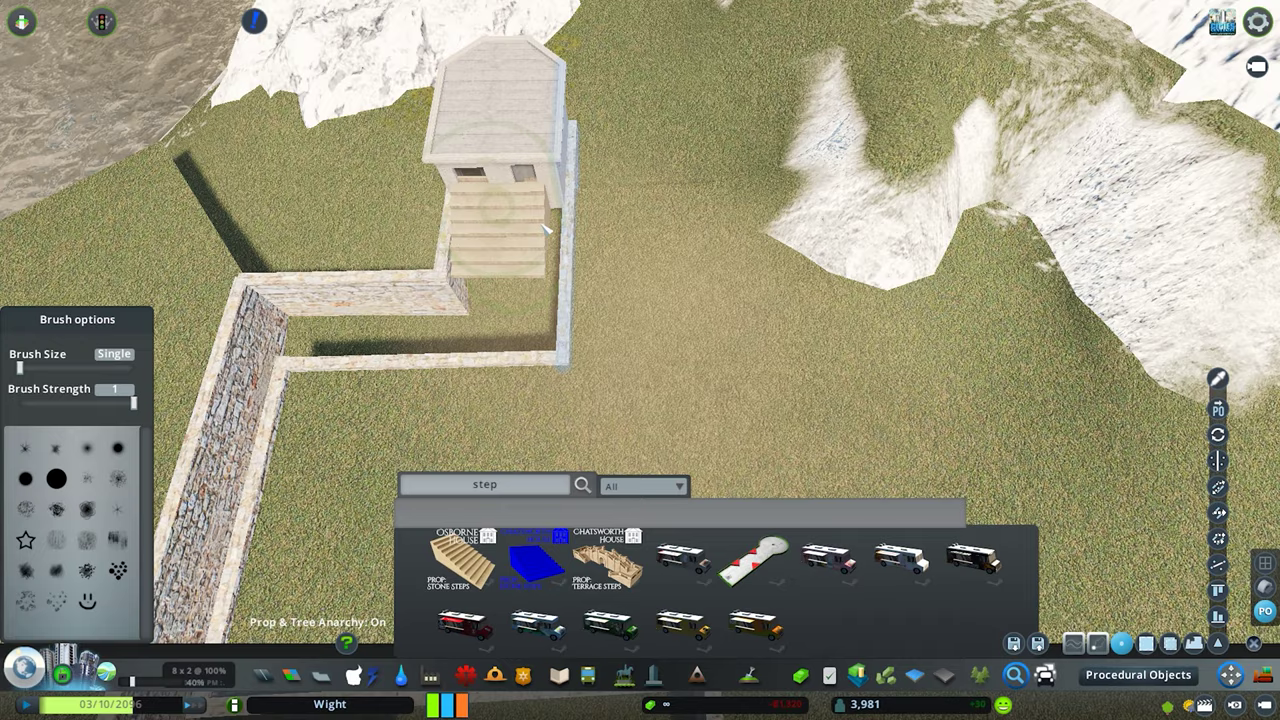
pyautogui.scroll(3, 548, 228)
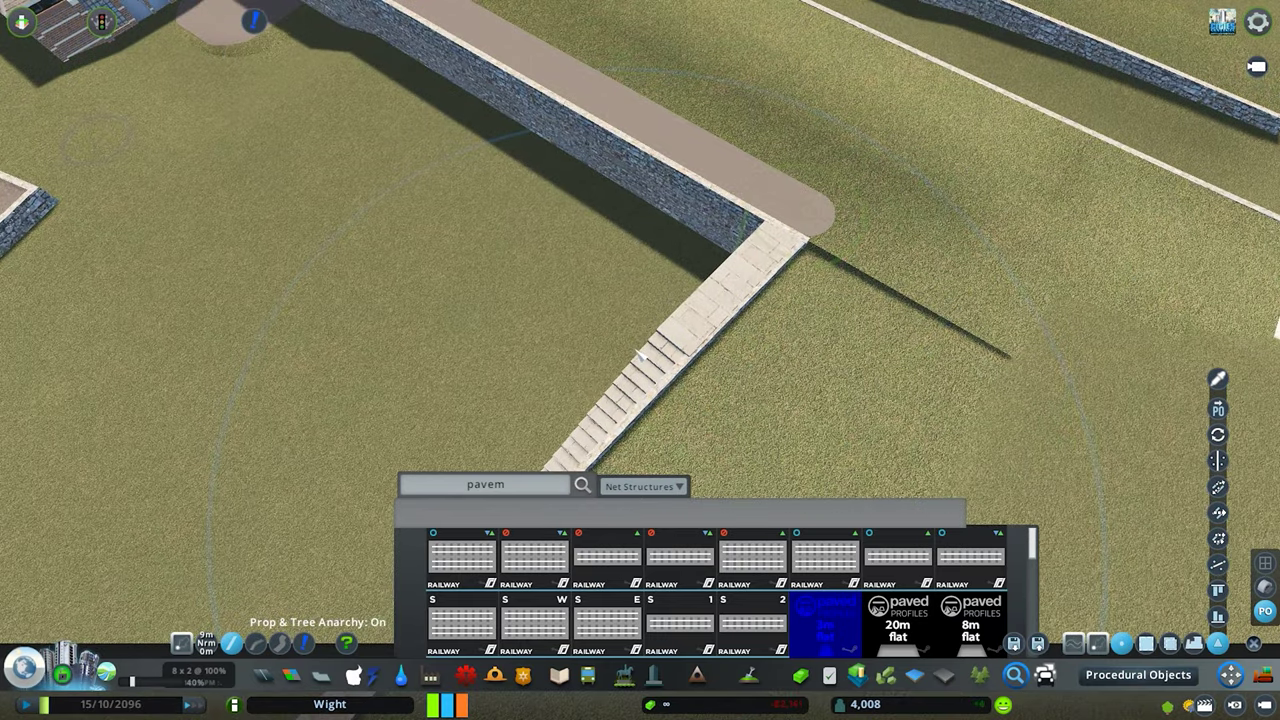
pyautogui.scroll(5, 628, 318)
pyautogui.scroll(-5, 628, 318)
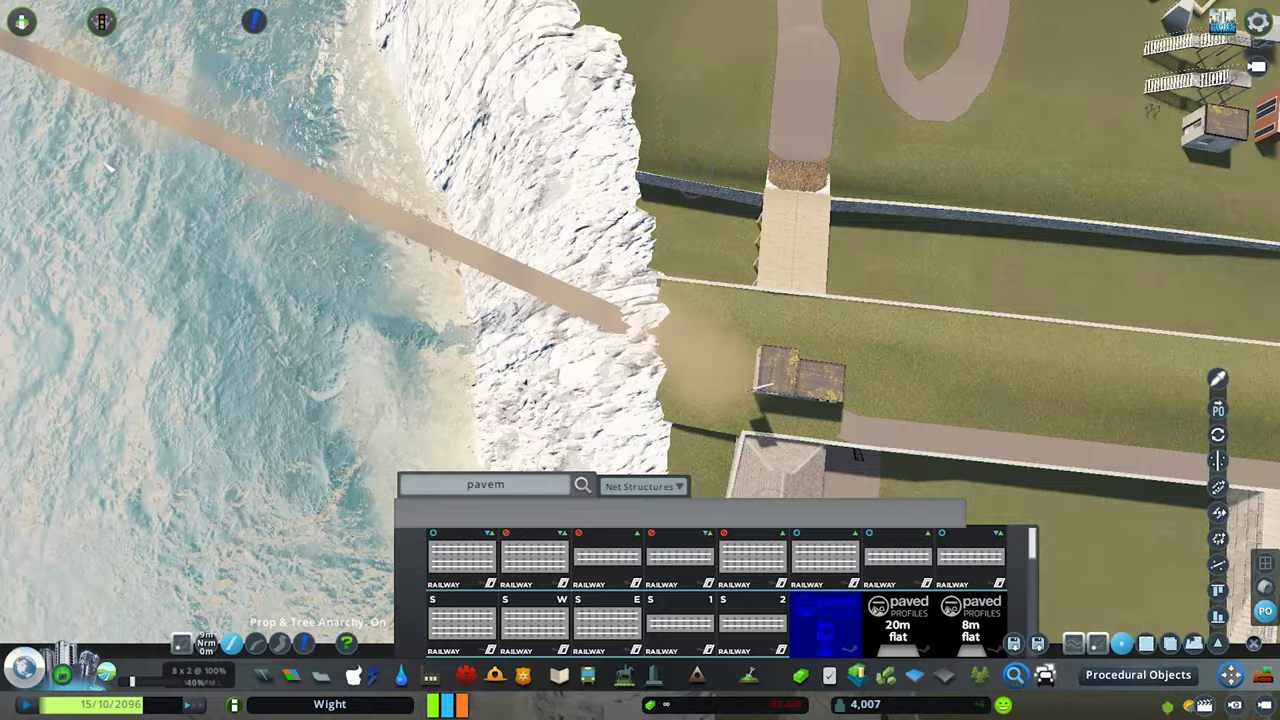
pyautogui.scroll(-5, 640, 300)
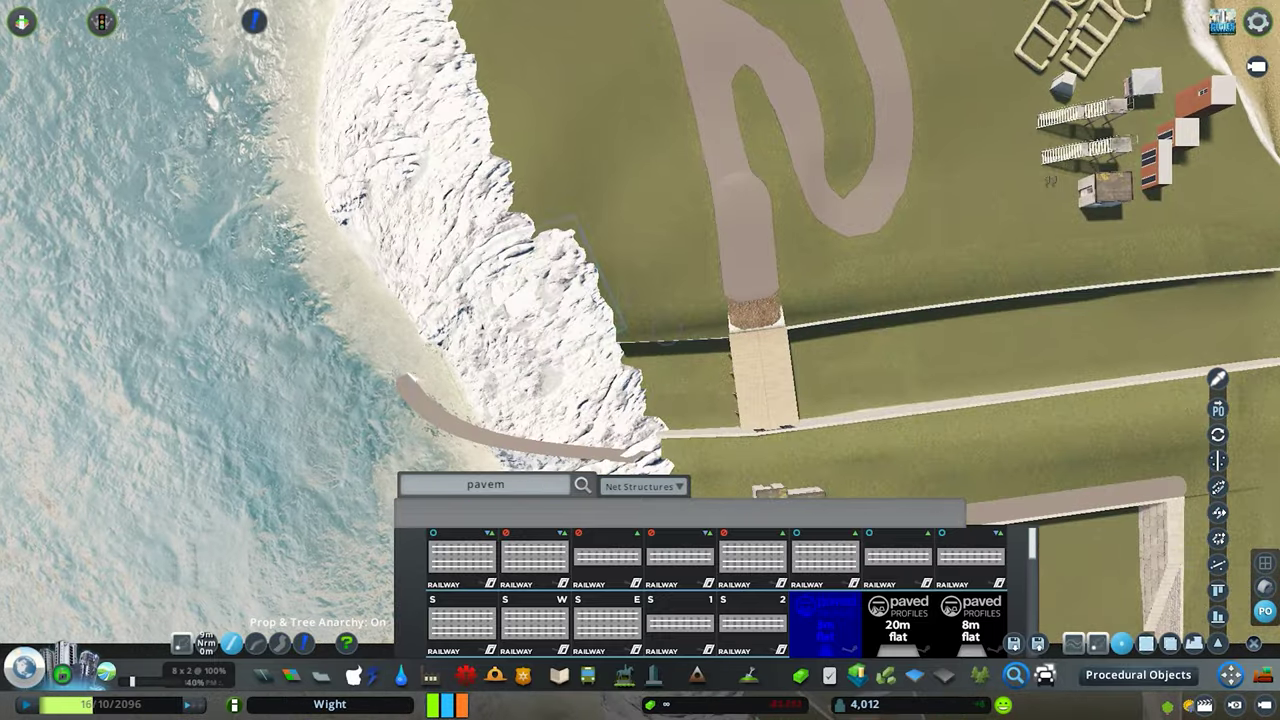
pyautogui.scroll(5, 640, 300)
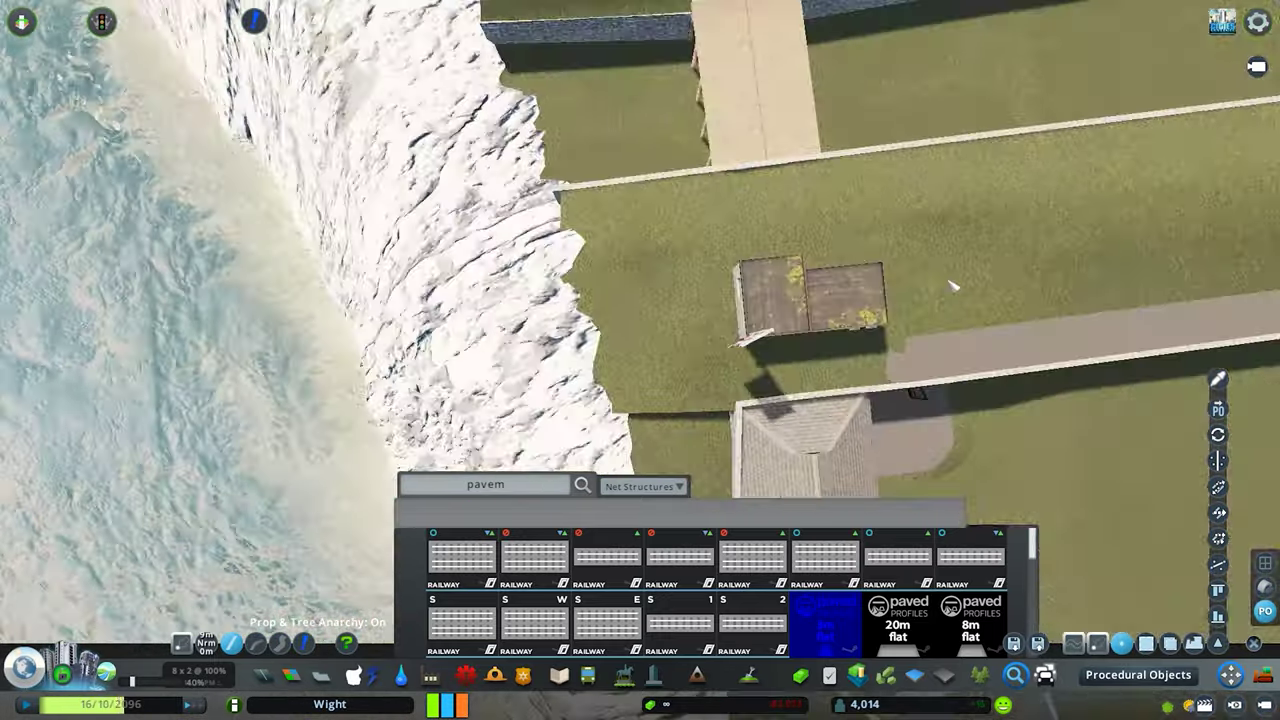
pyautogui.scroll(-3, 952, 285)
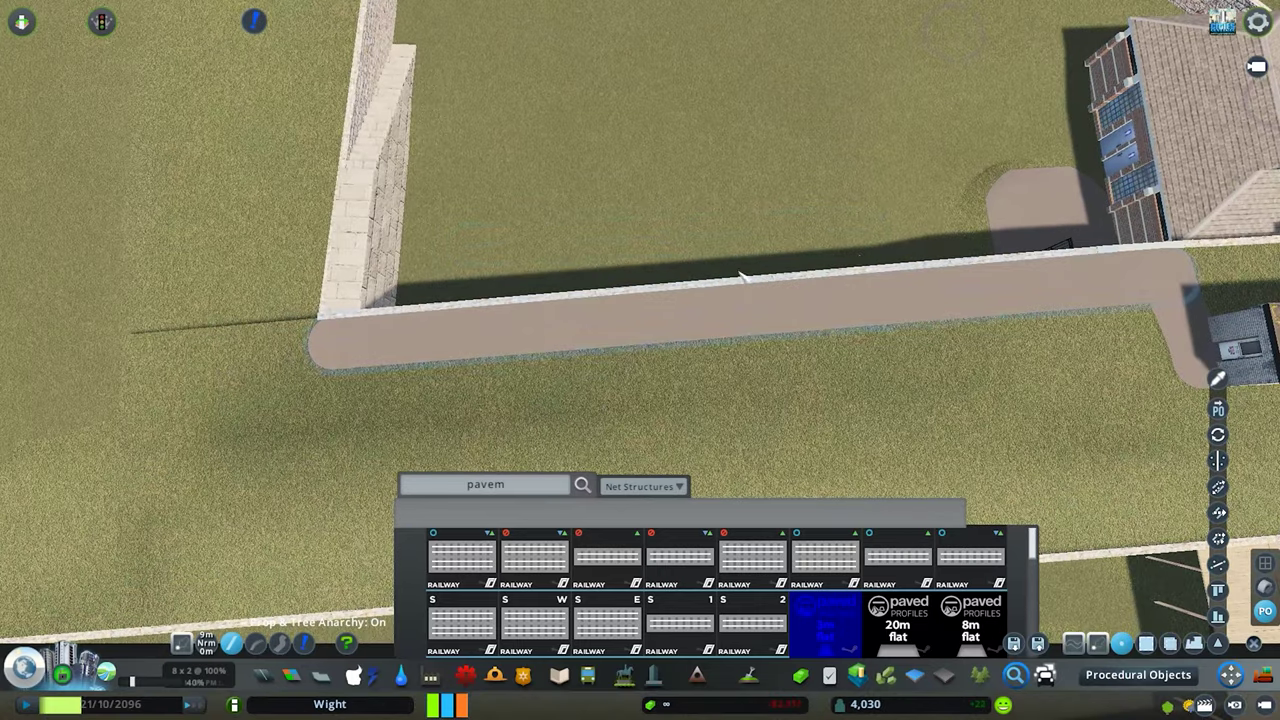
pyautogui.scroll(-3, 742, 272)
pyautogui.scroll(-3, 700, 300)
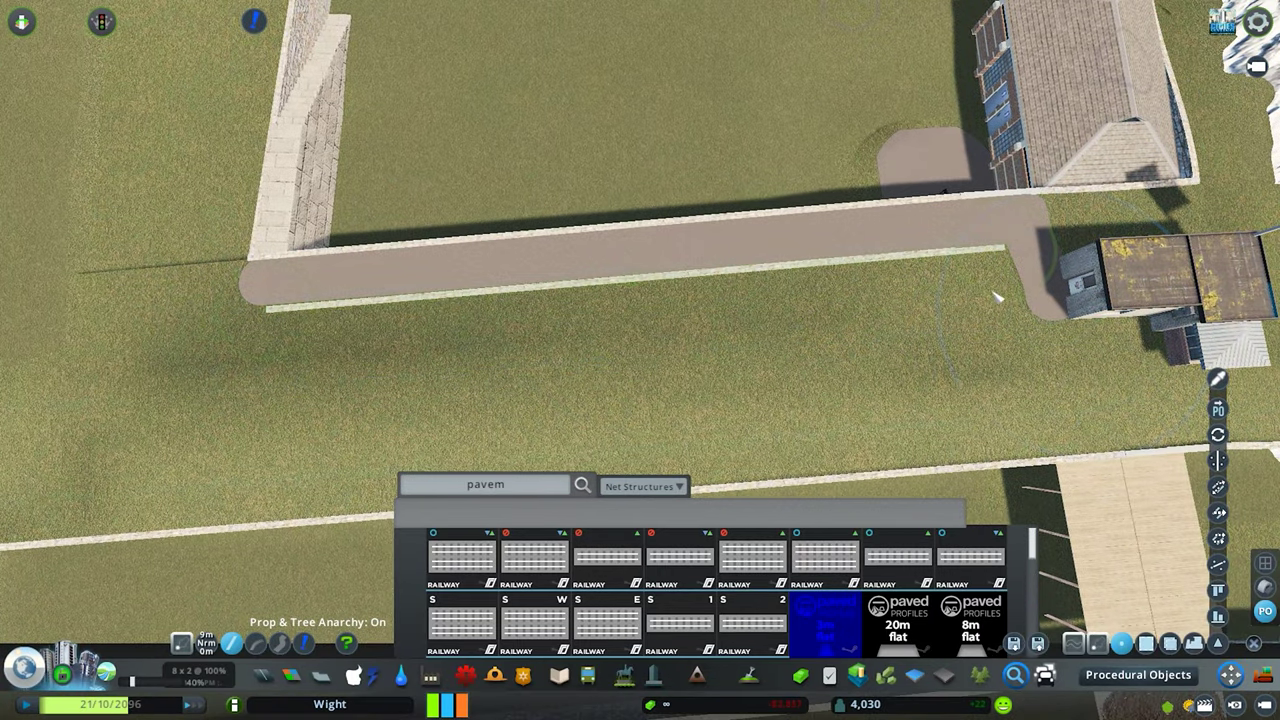
pyautogui.scroll(-3, 652, 366)
# - Bring up Move It's selection type filters with Alt+M
pyautogui.hotkey('alt', 'm')
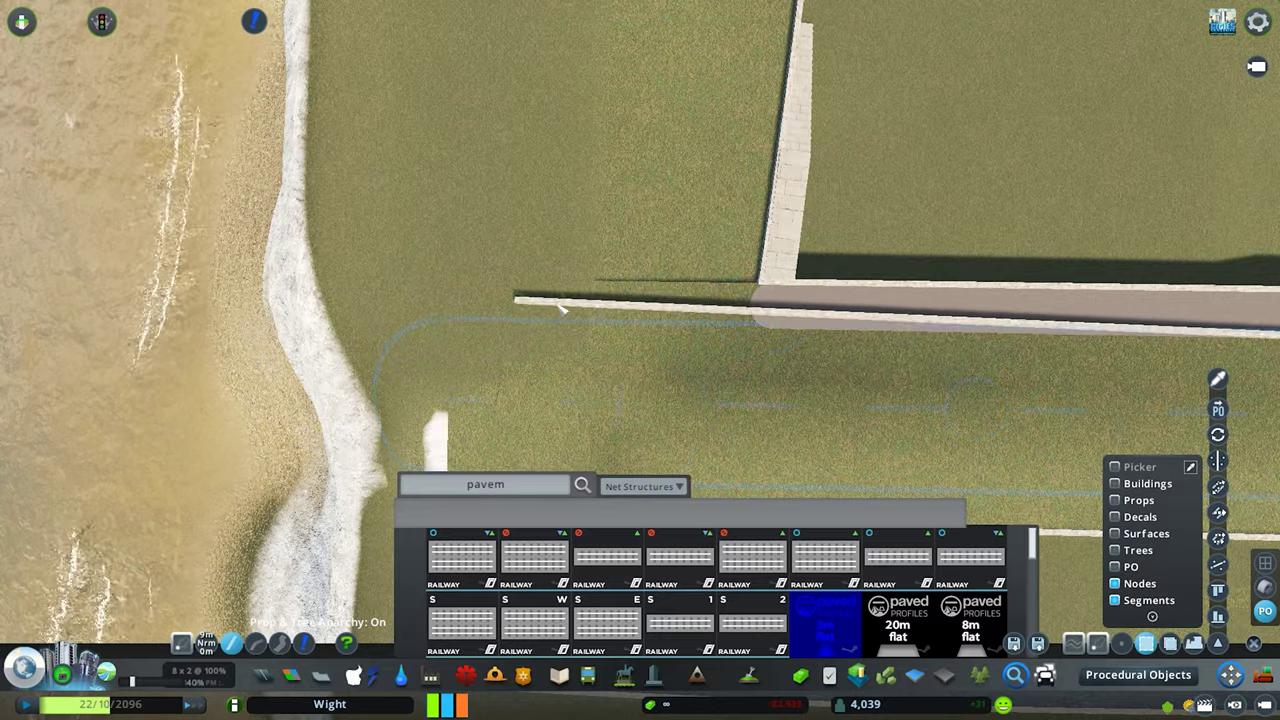
pyautogui.scroll(-3, 748, 332)
pyautogui.scroll(3, 750, 300)
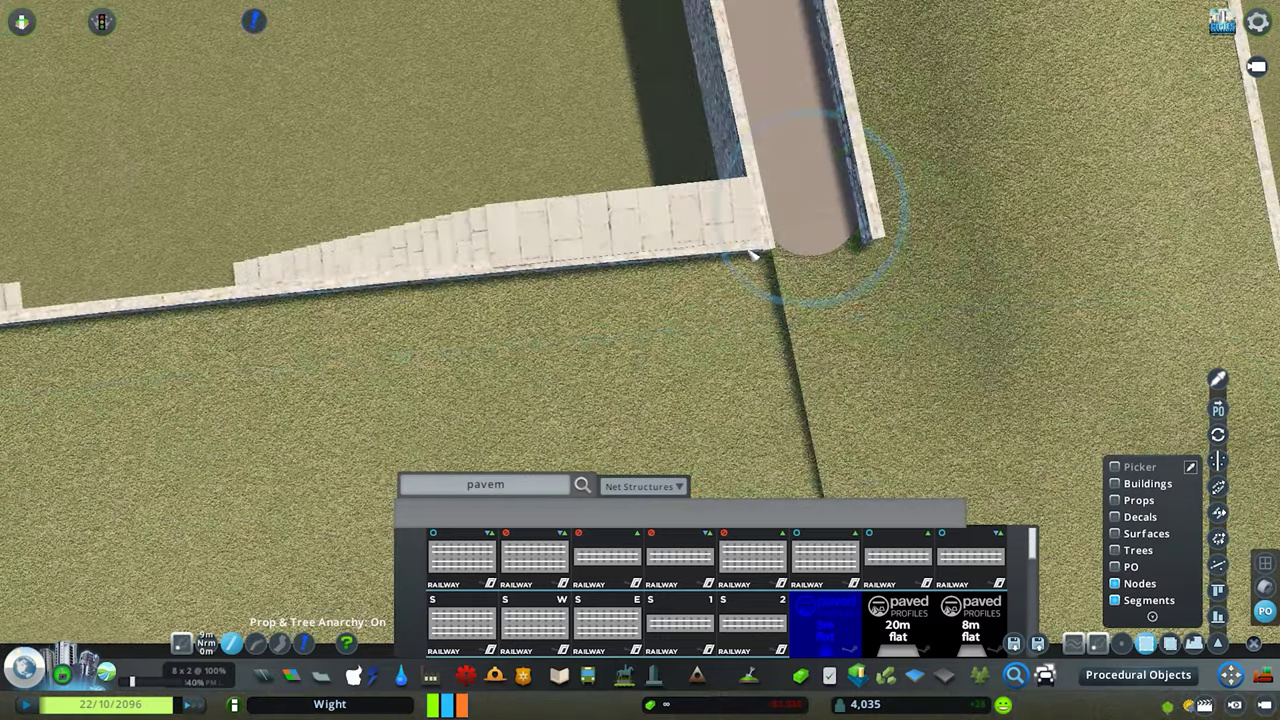
pyautogui.scroll(-5, 706, 288)
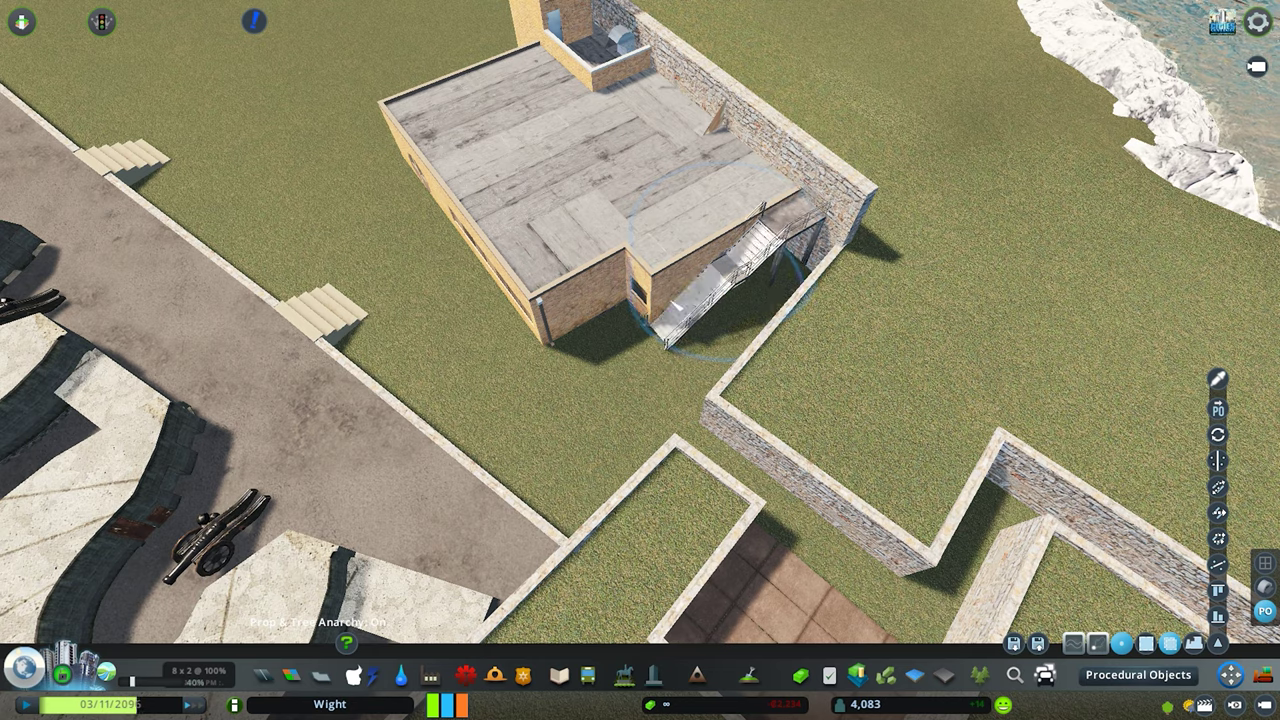
# - Move the metal stairs away from the lookout building onto the grass
pyautogui.rightClick(700, 300)
pyautogui.scroll(3, 718, 305)
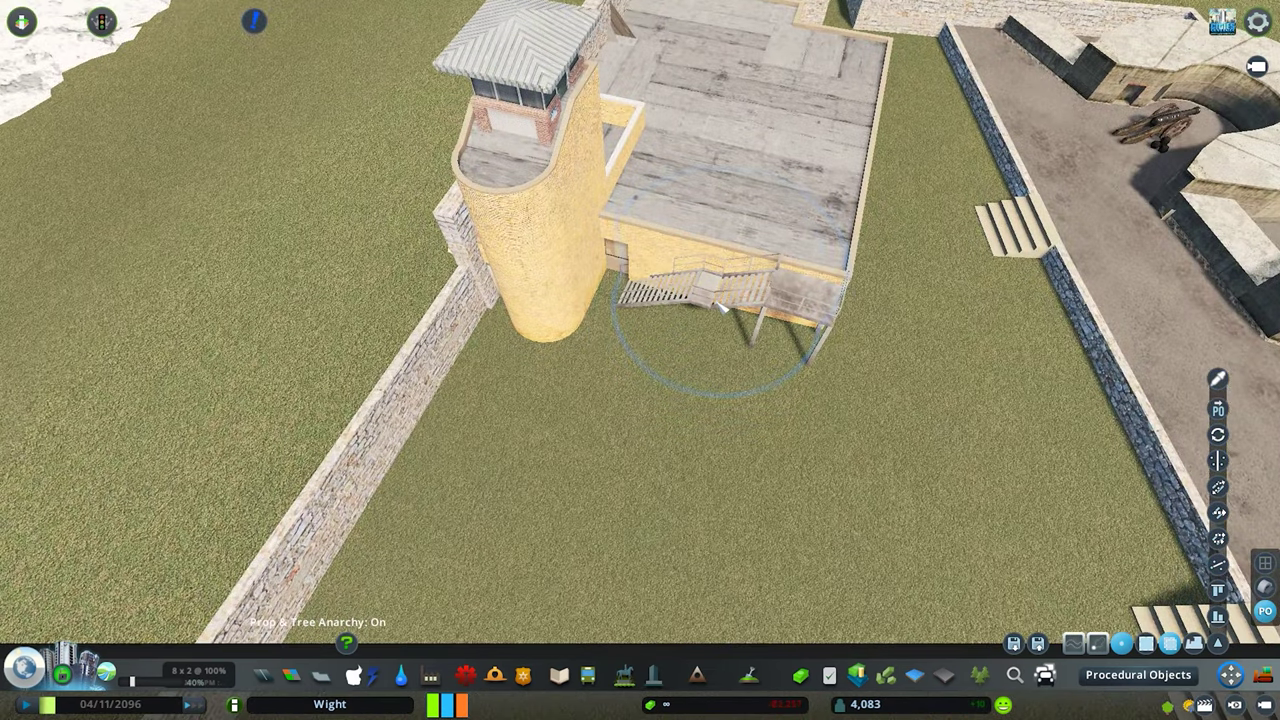
pyautogui.moveTo(722, 312); pyautogui.dragTo(700, 420)
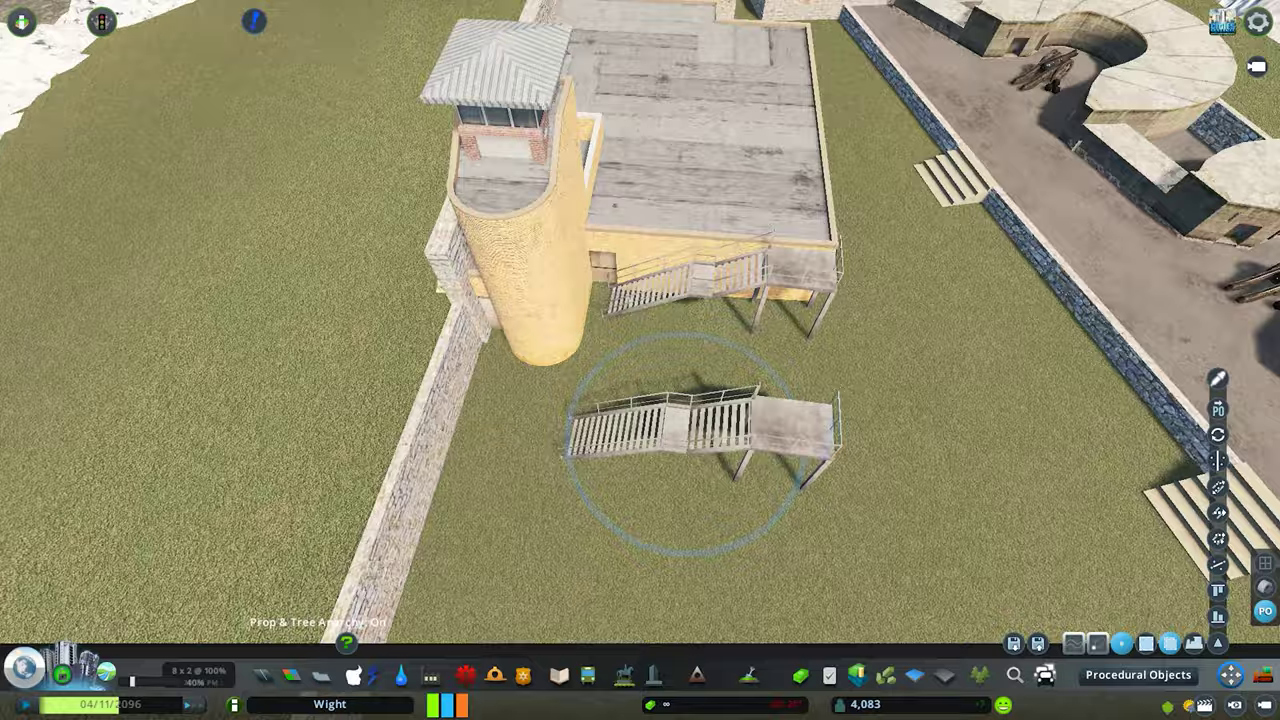
pyautogui.rightClick(642, 362)
pyautogui.rightClick(640, 360)
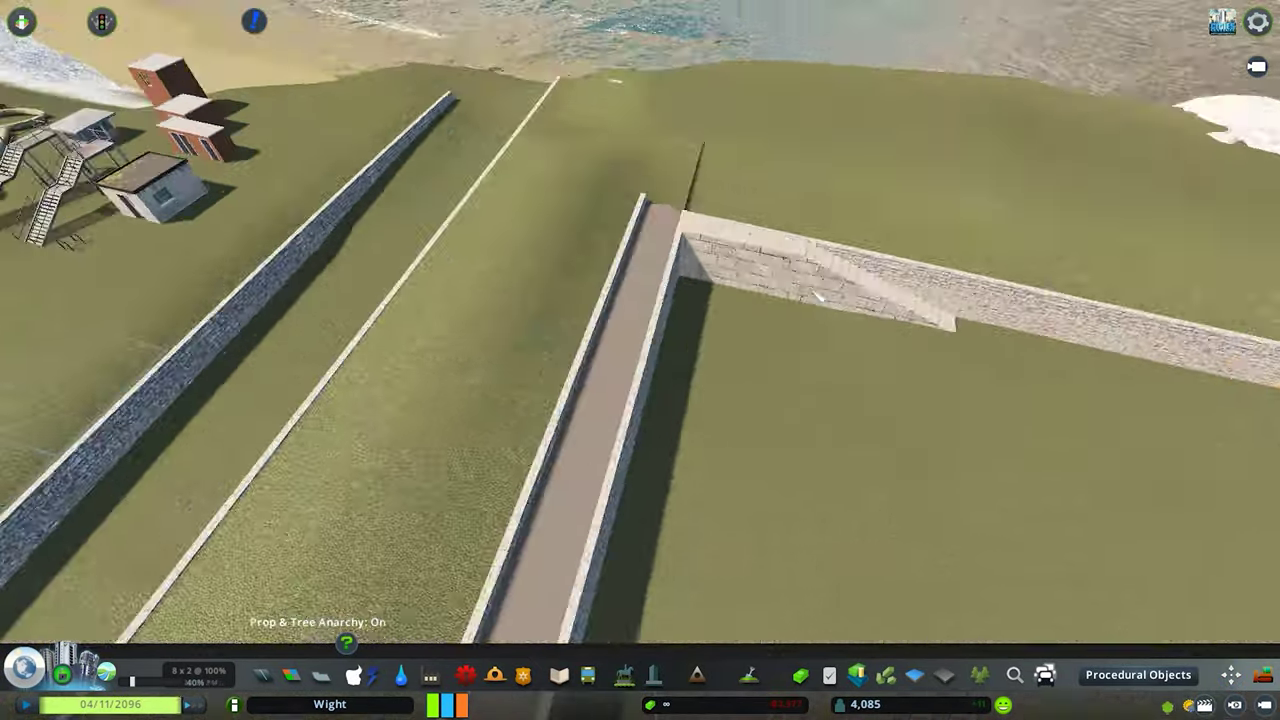
pyautogui.scroll(3, 640, 360)
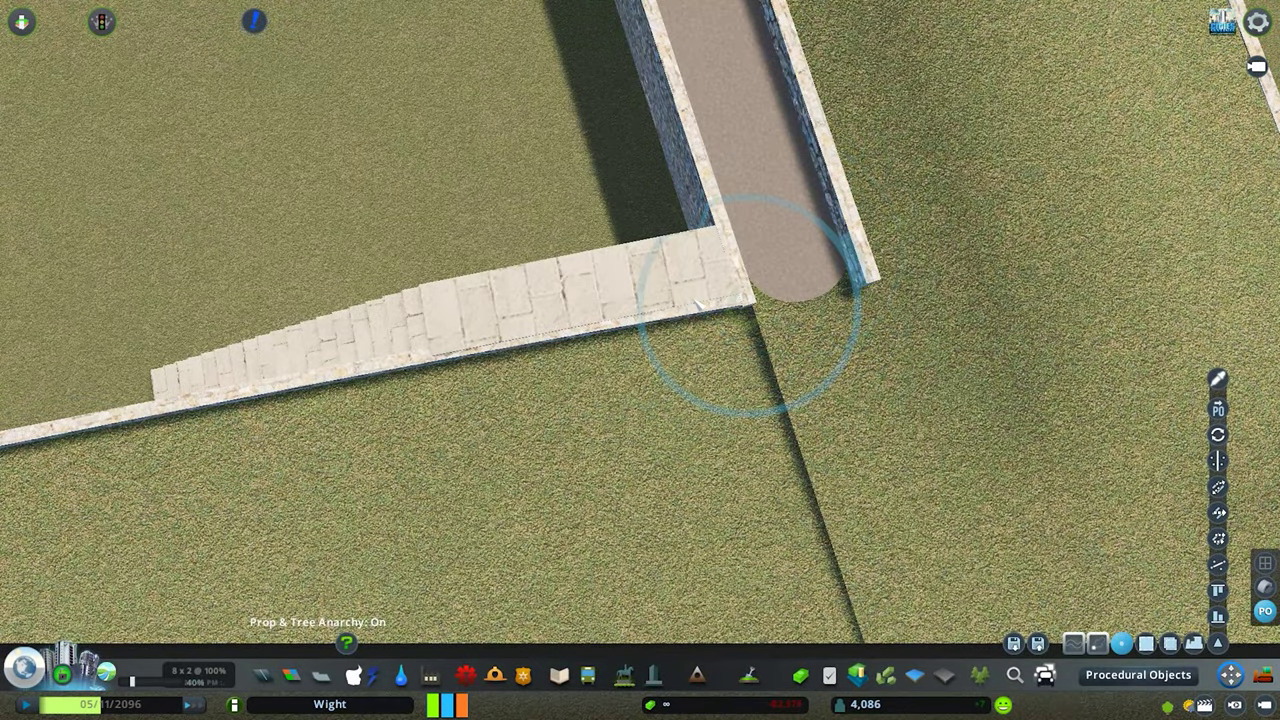
pyautogui.press('w')
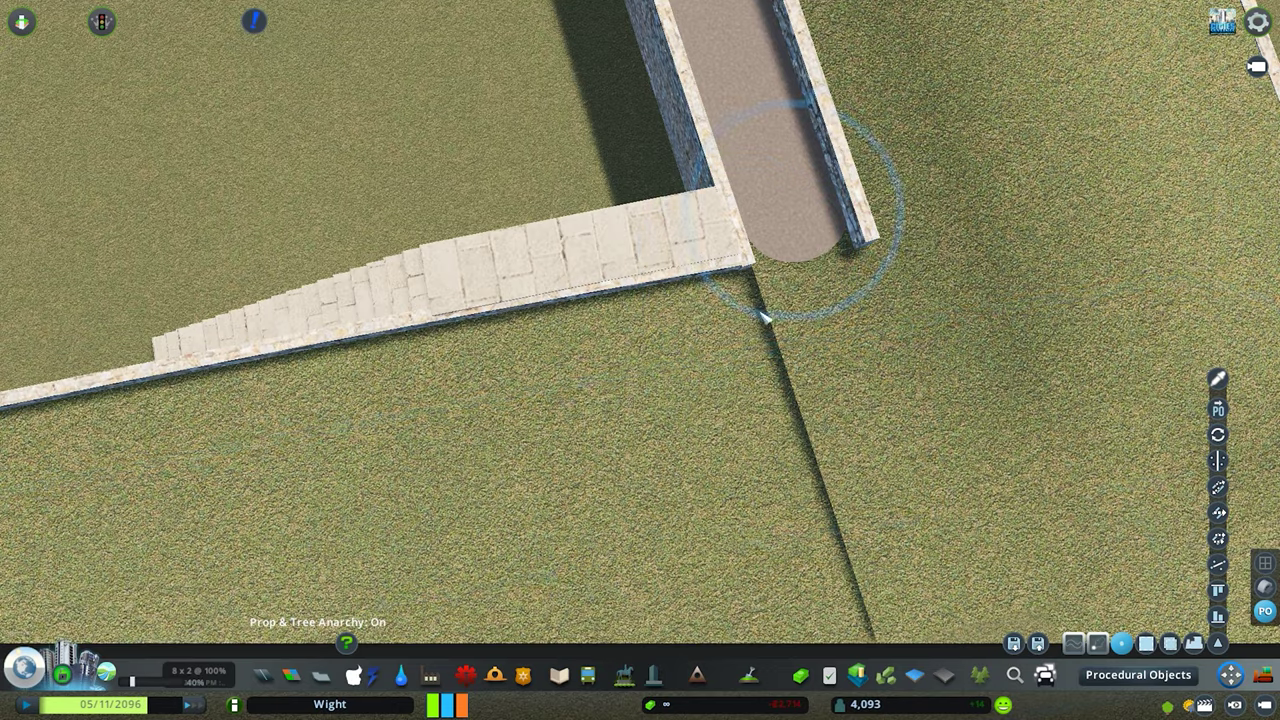
pyautogui.scroll(-4, 765, 318)
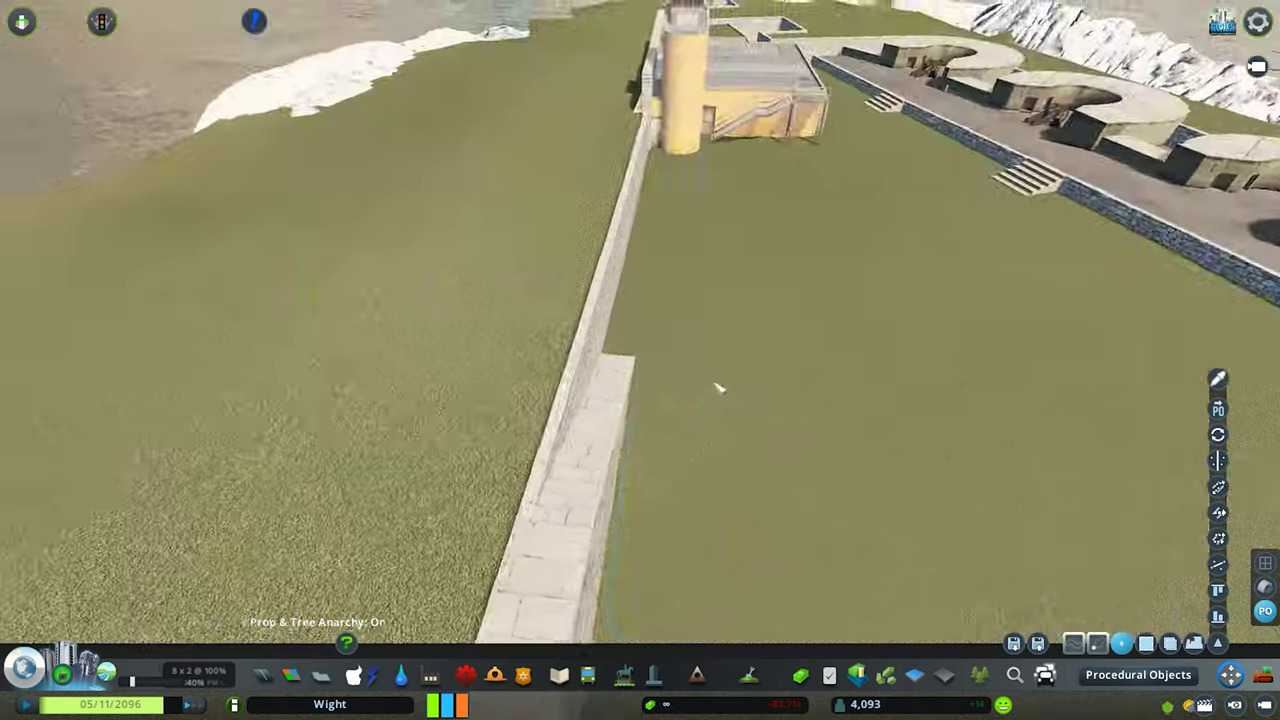
pyautogui.scroll(4, 748, 365)
pyautogui.scroll(-5, 748, 365)
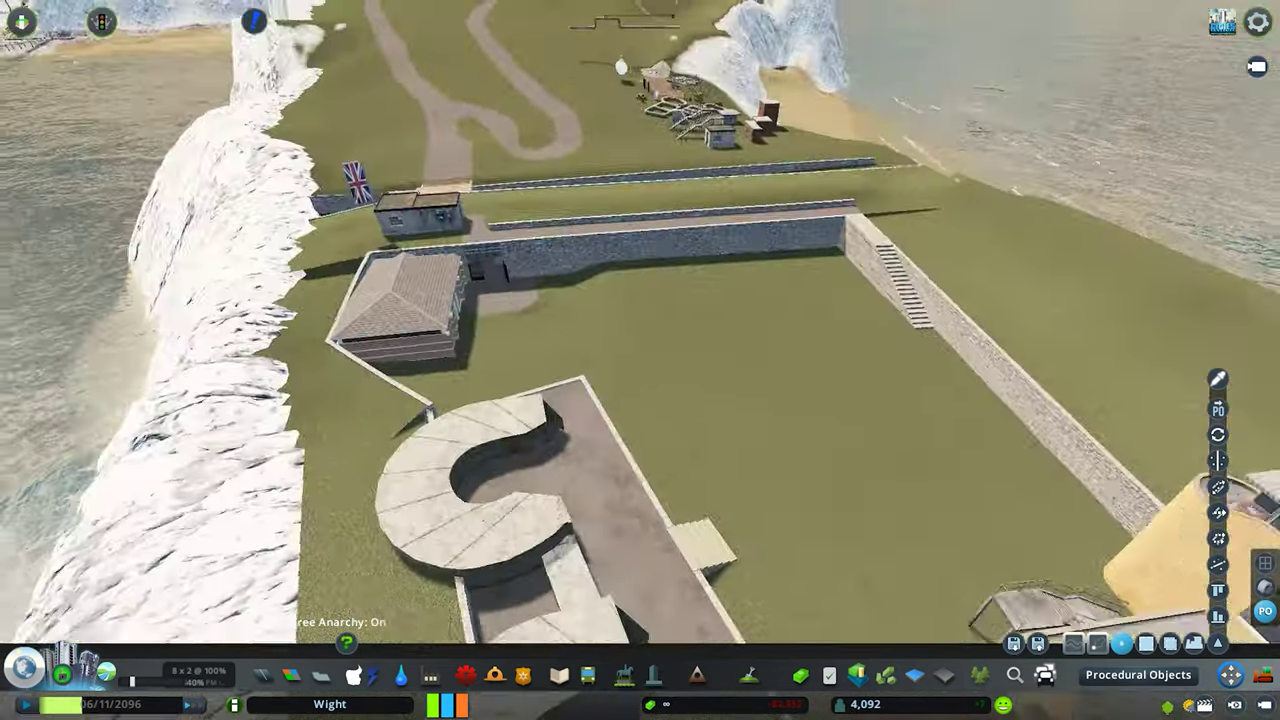
# - Turn toward the sandbag ring emplacement and set another barrel beside the gun
pyautogui.rightClick(640, 360)
pyautogui.scroll(-5, 640, 360)
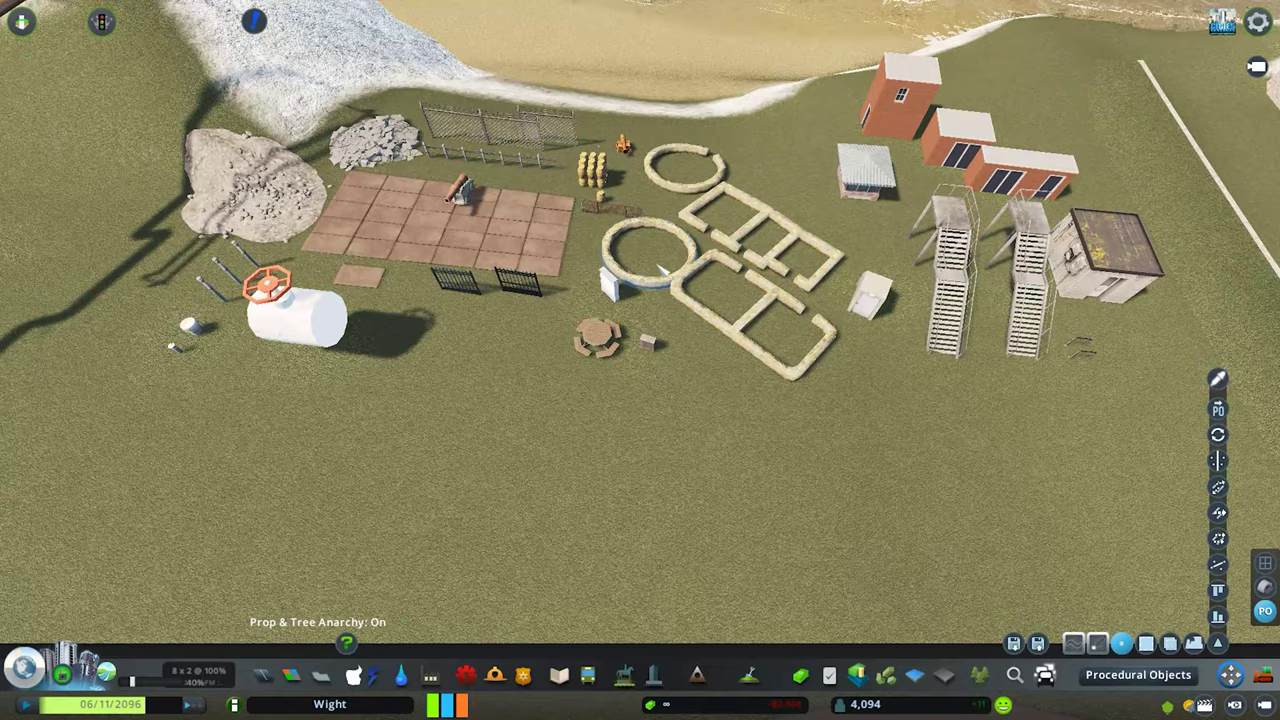
pyautogui.scroll(5, 640, 360)
pyautogui.scroll(5, 575, 168)
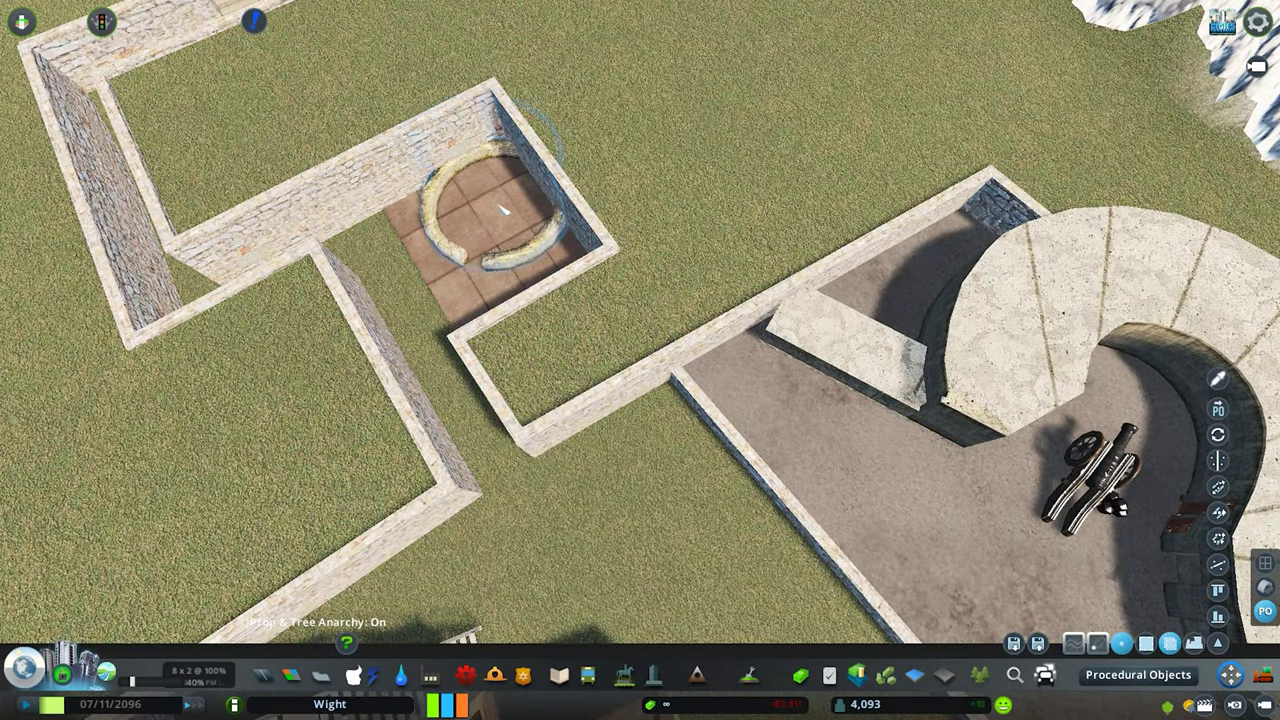
pyautogui.scroll(3, 487, 230)
pyautogui.rightClick(487, 230)
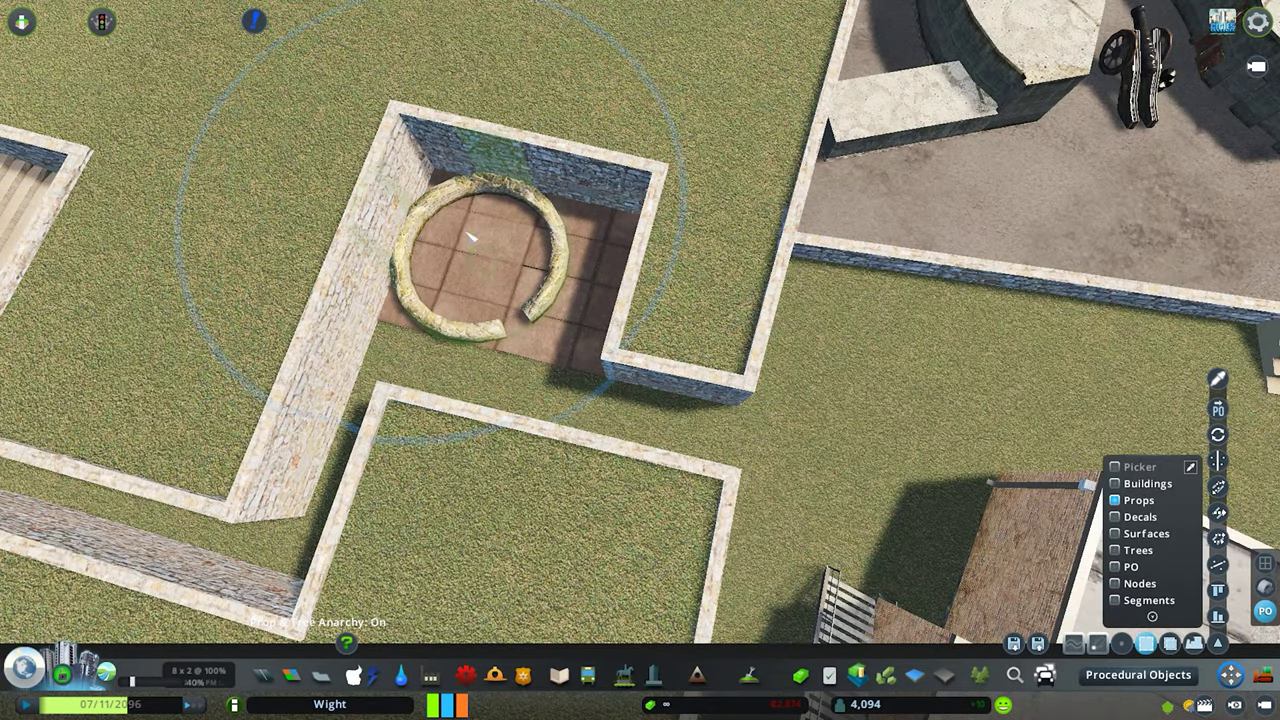
pyautogui.rightClick(595, 352)
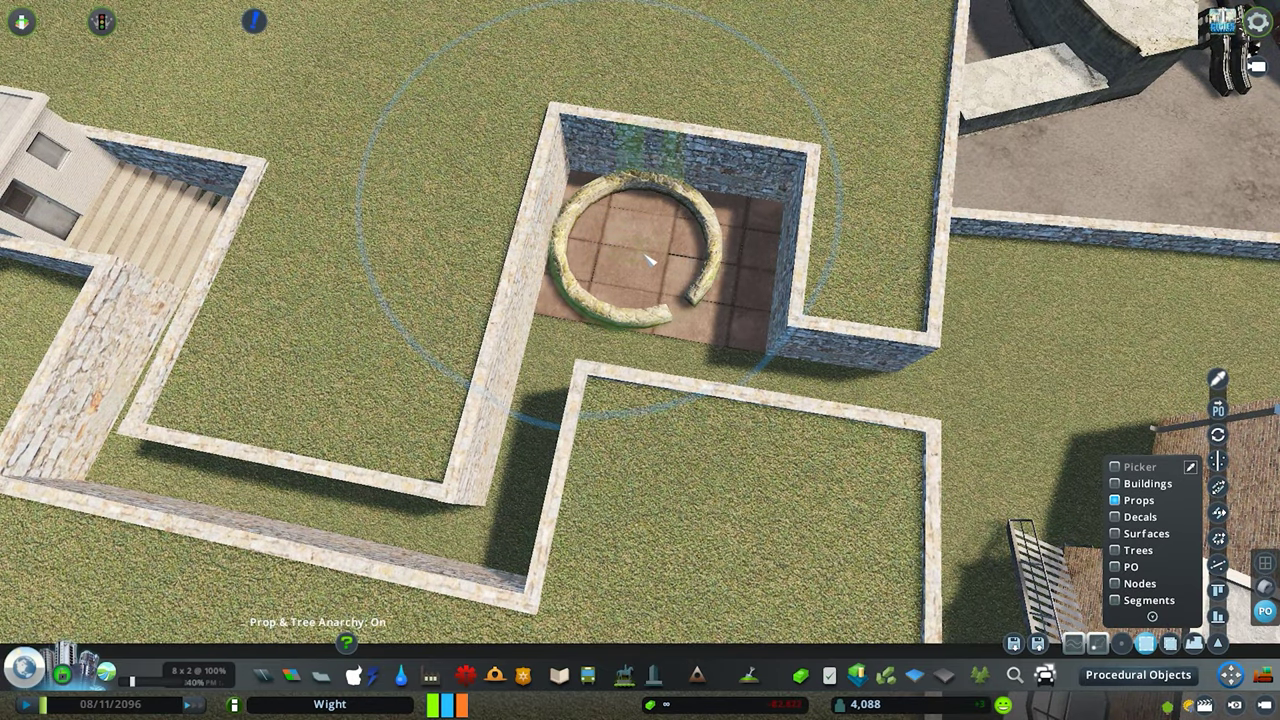
pyautogui.scroll(-5, 650, 258)
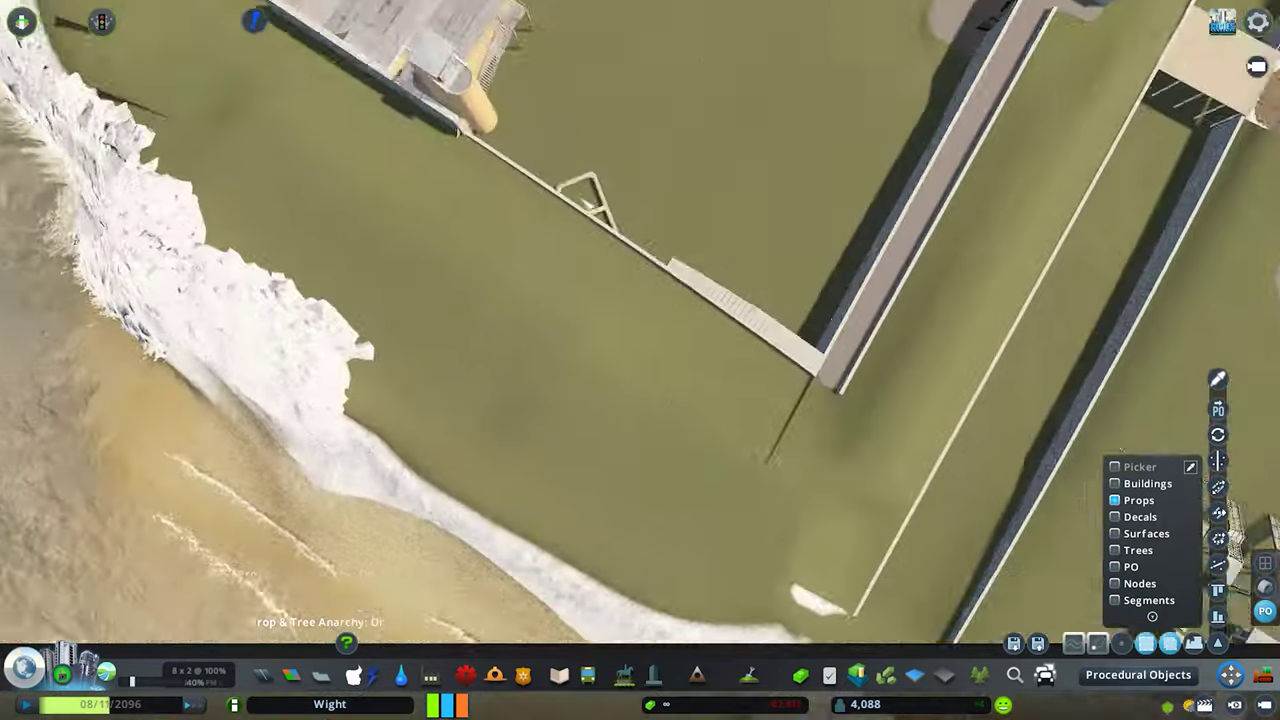
pyautogui.scroll(5, 575, 262)
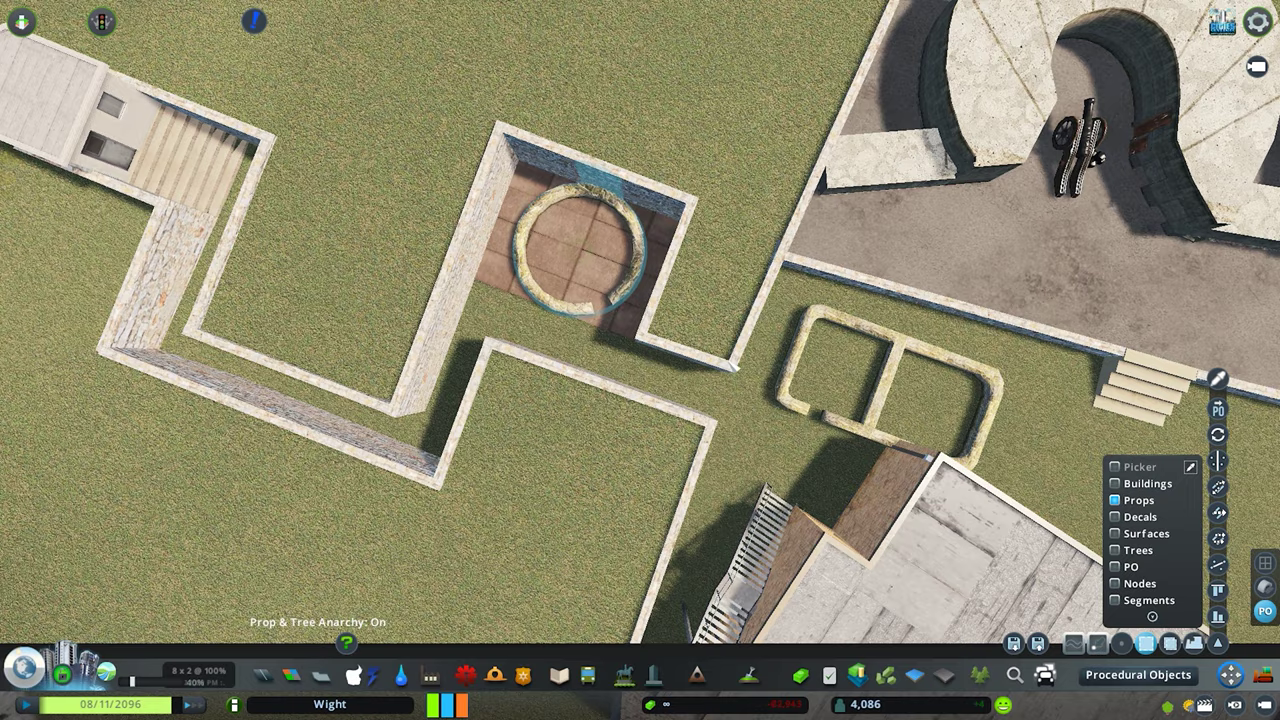
pyautogui.scroll(-3, 660, 285)
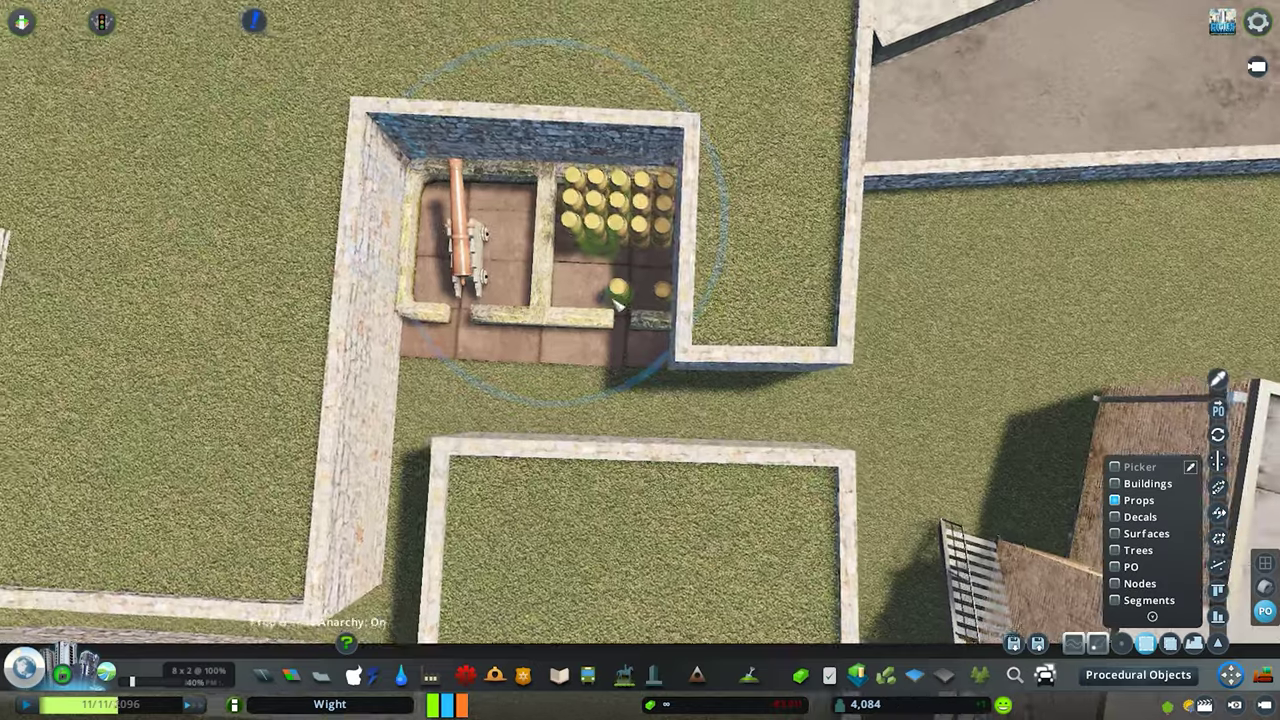
pyautogui.click(660, 287)
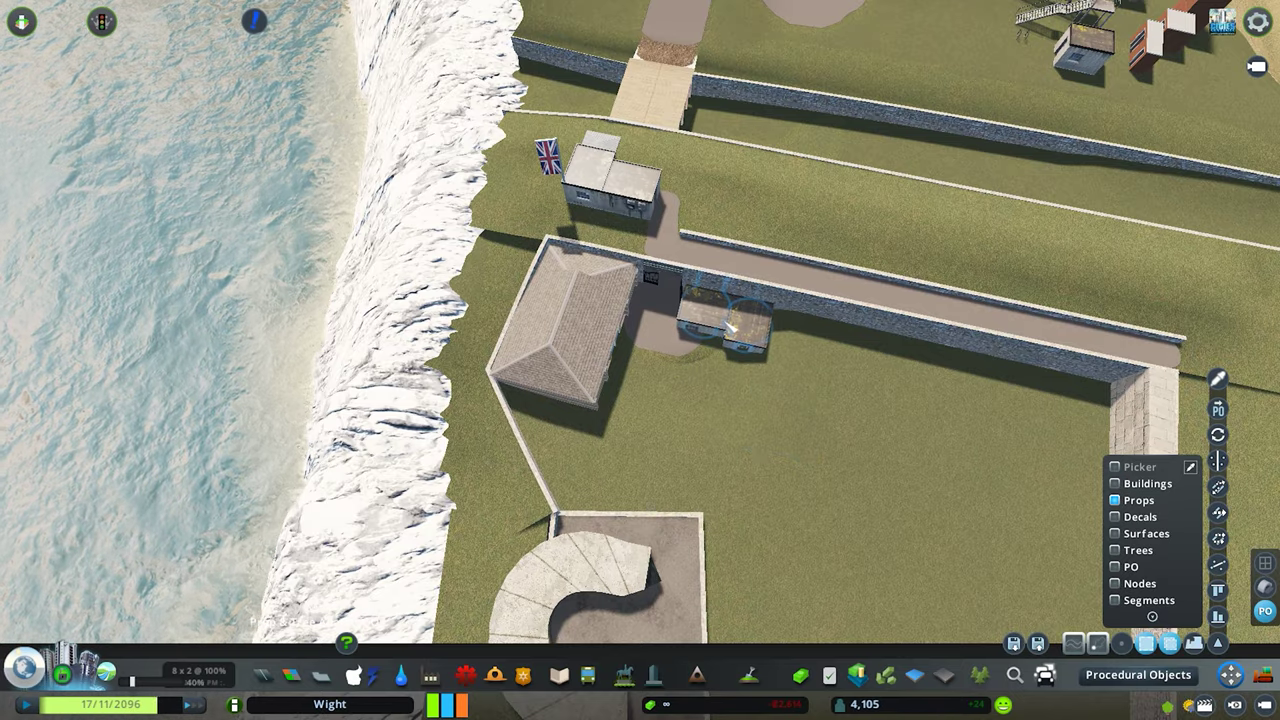
pyautogui.scroll(6, 660, 362)
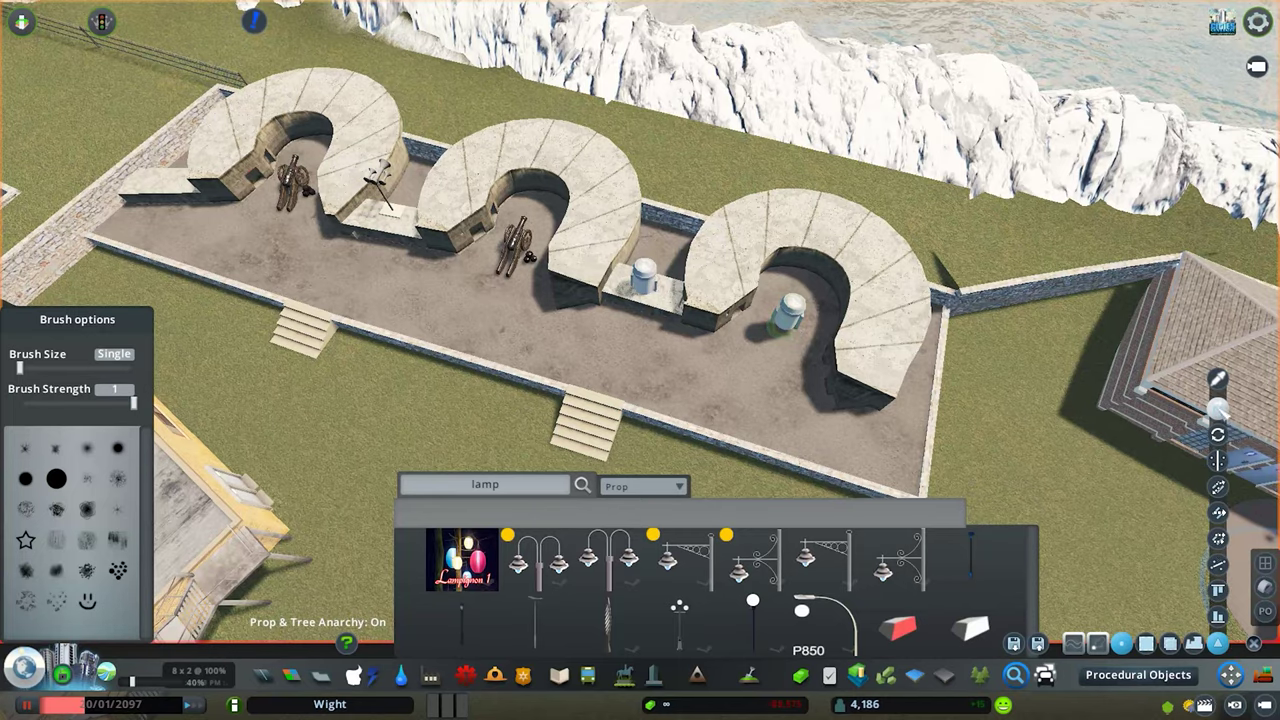
# - Close the prop placement panel after setting round picnic tables in the courtyard
pyautogui.click(1138, 675)
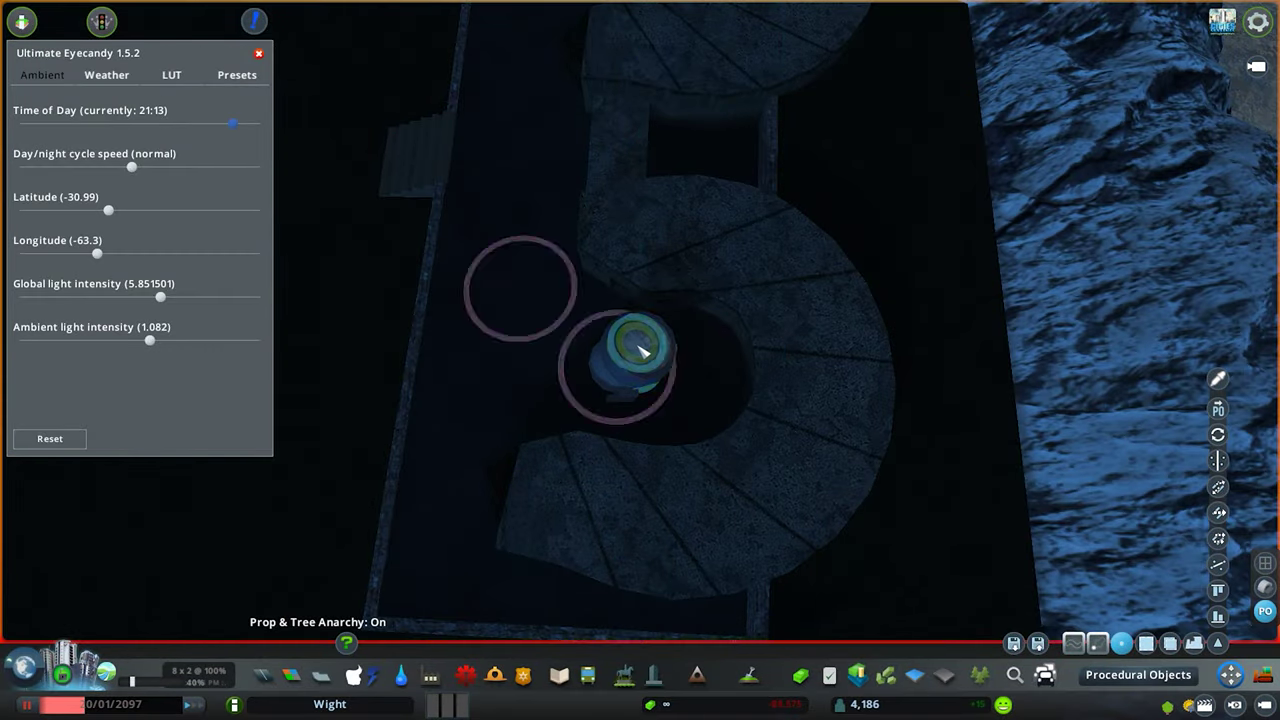
pyautogui.scroll(3, 619, 432)
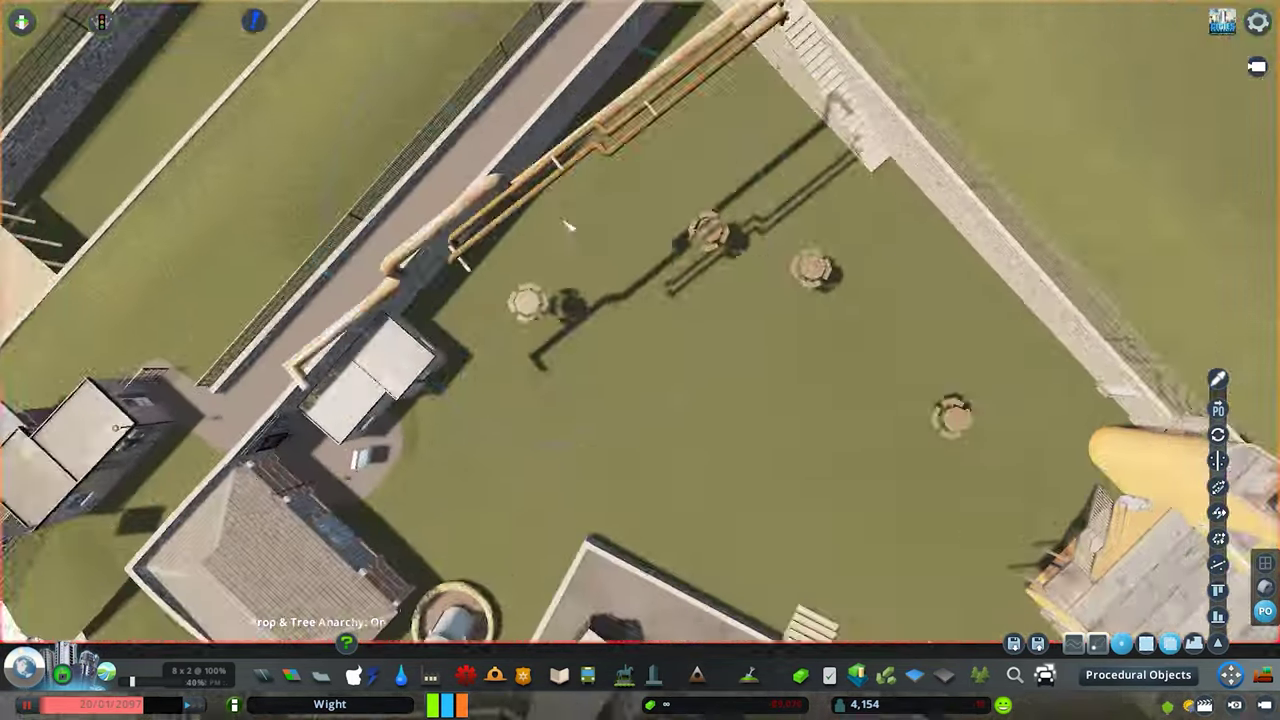
pyautogui.scroll(-3, 520, 165)
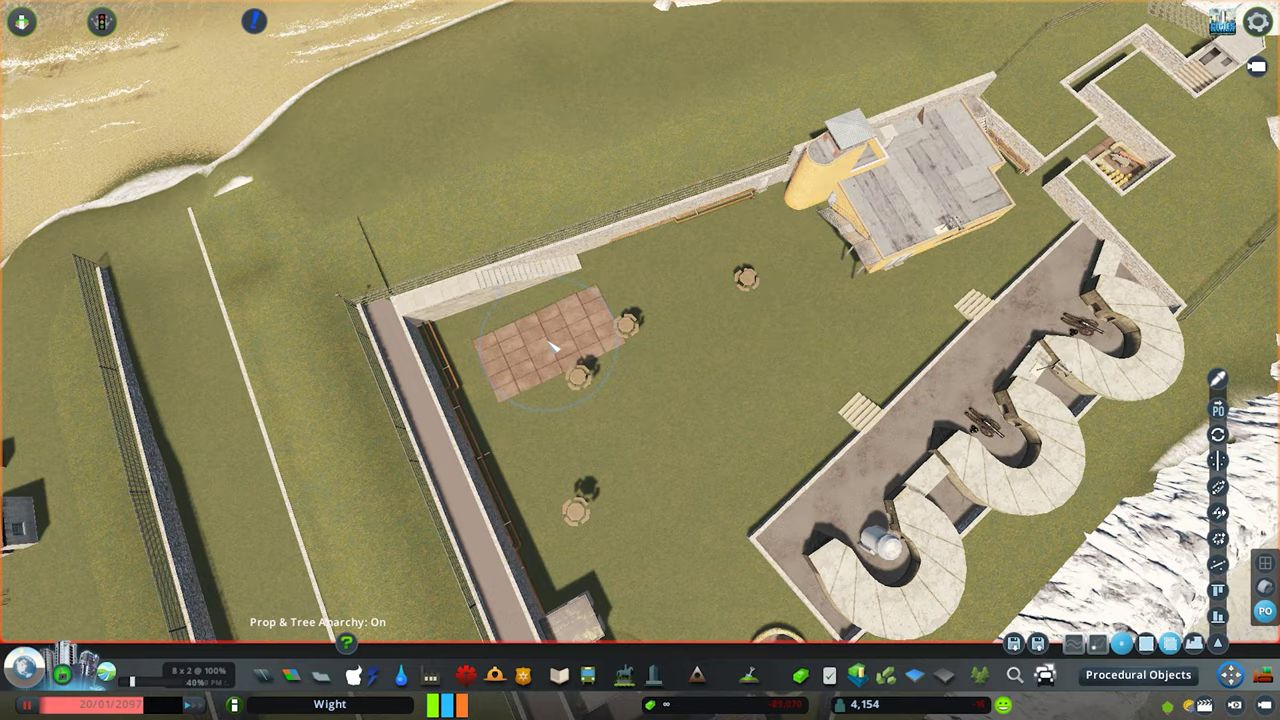
# - Place the square tiled paving patch in the courtyard corner near the picnic tables
pyautogui.click(728, 428)
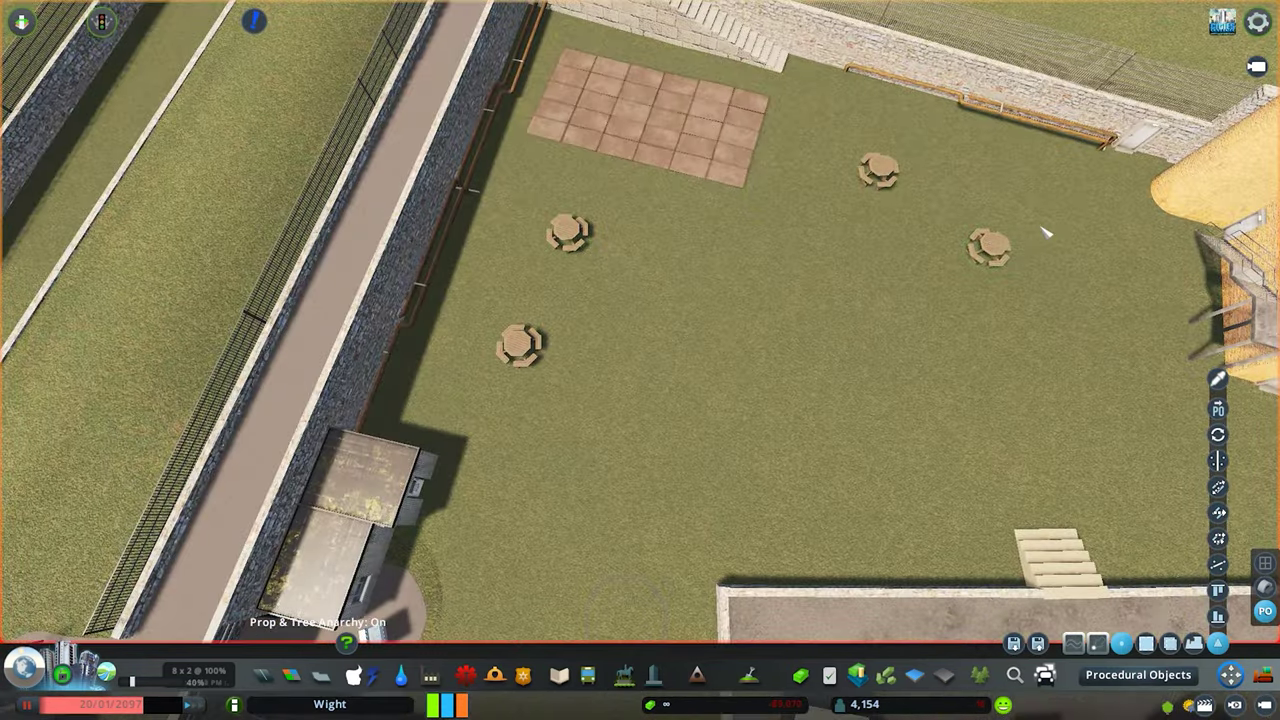
pyautogui.press('q')
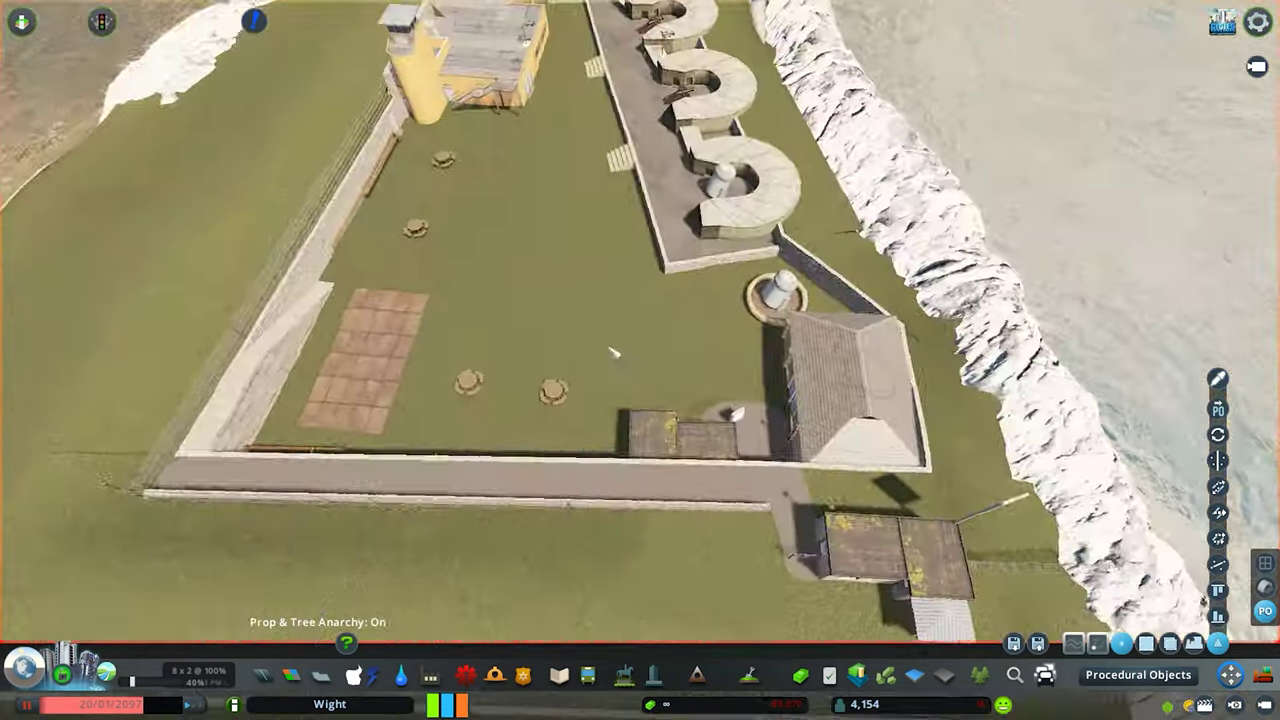
# - Paint the courtyard ground with gravel using a smaller brush
pyautogui.click(945, 675)
pyautogui.click(614, 330)
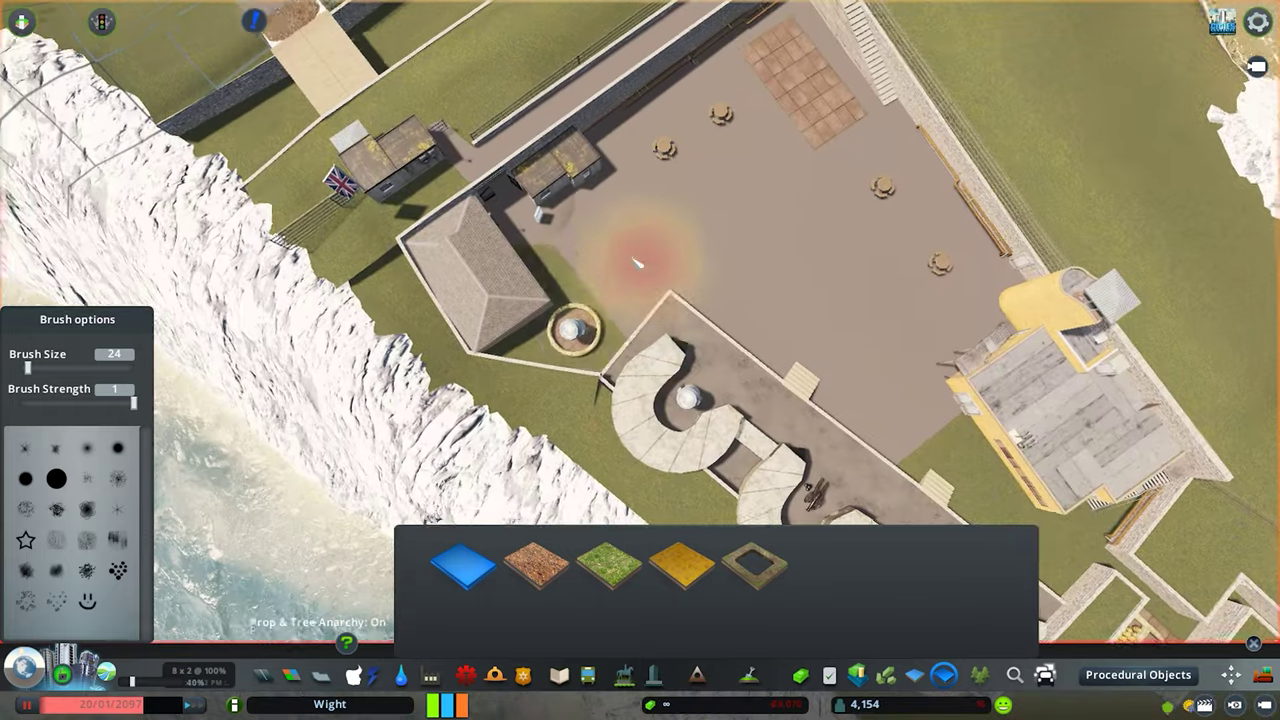
pyautogui.press('s')
pyautogui.moveTo(28, 368); pyautogui.dragTo(22, 368)
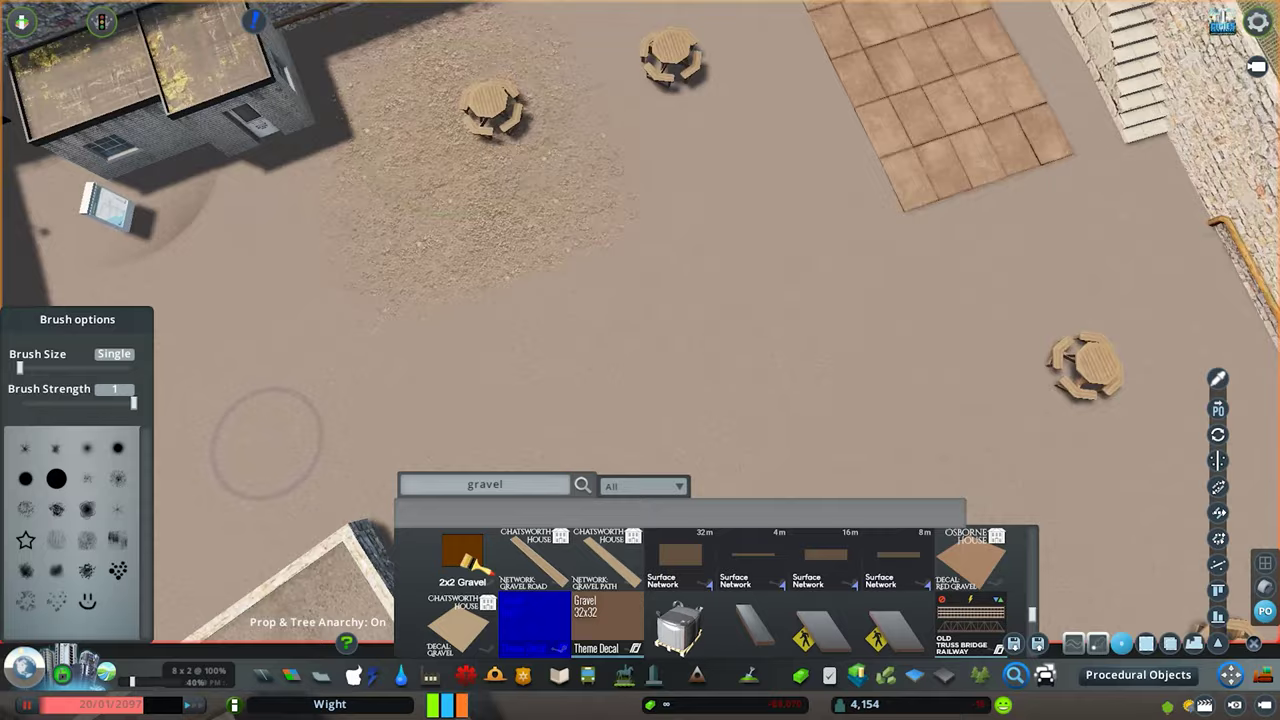
# - Survey the gravel courtyard, curved gun emplacements and lookout building from several angles
pyautogui.press('e')
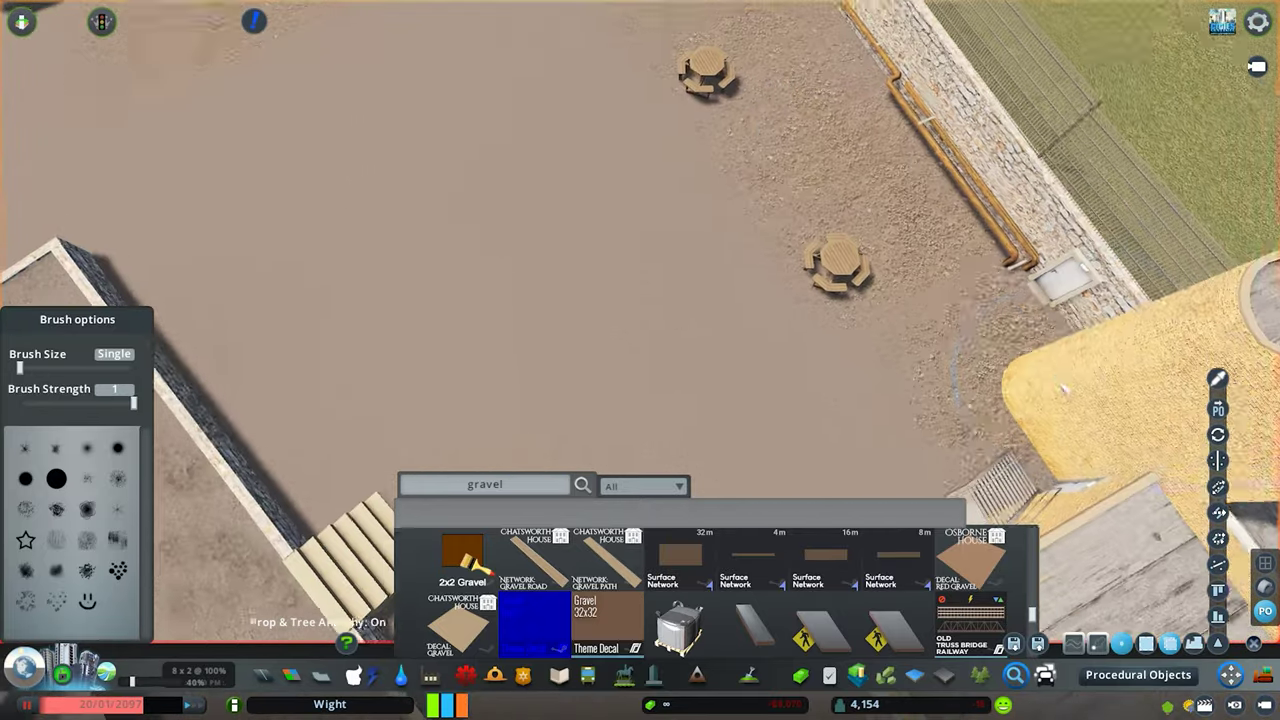
pyautogui.press('s')
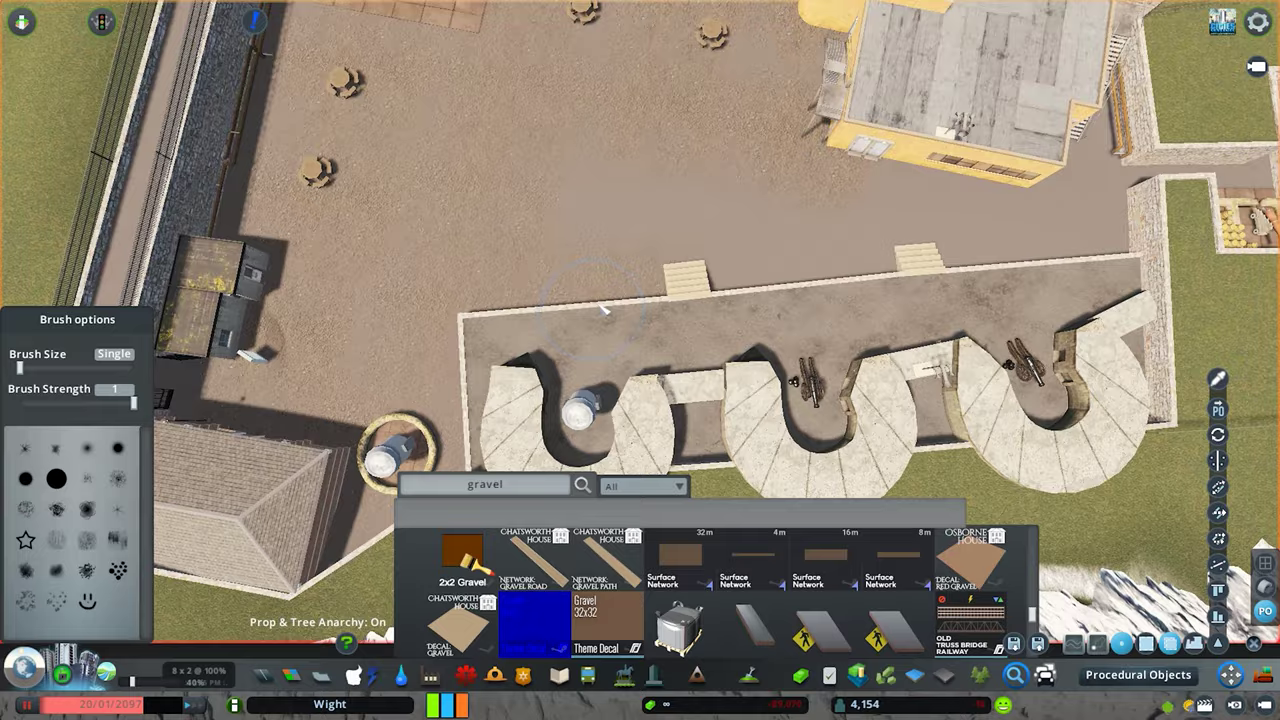
pyautogui.press('d')
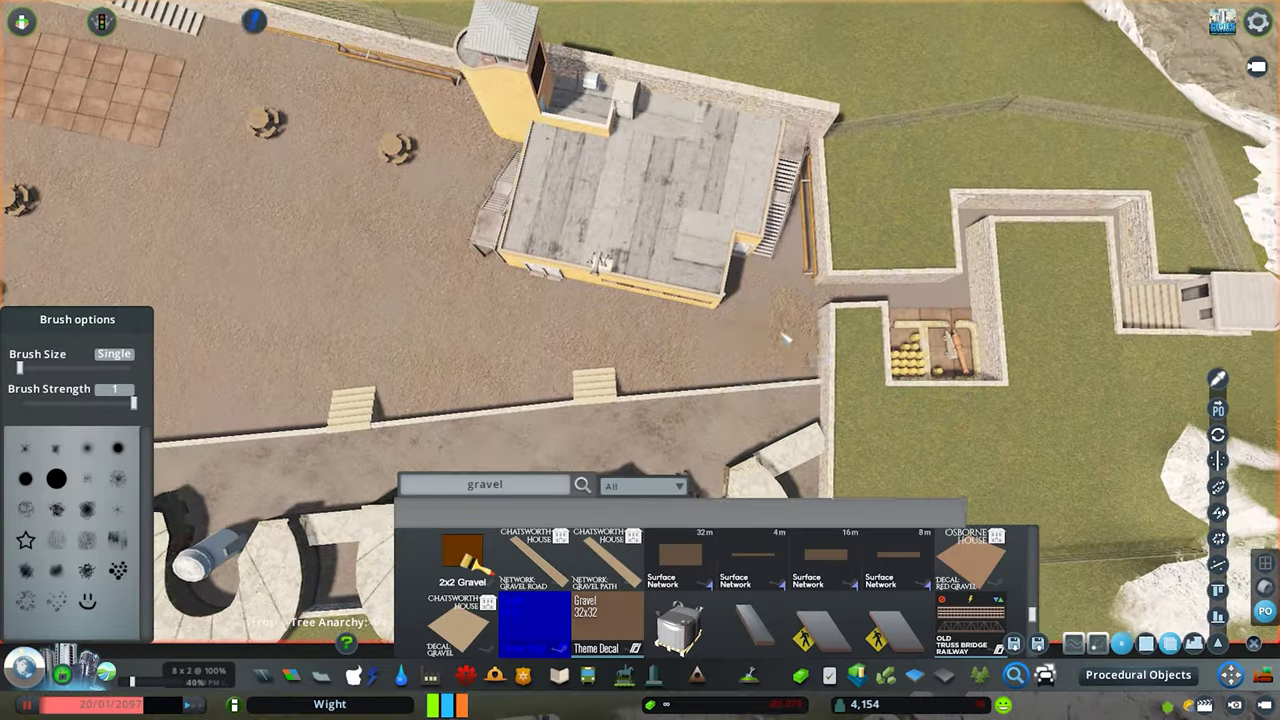
pyautogui.press('q')
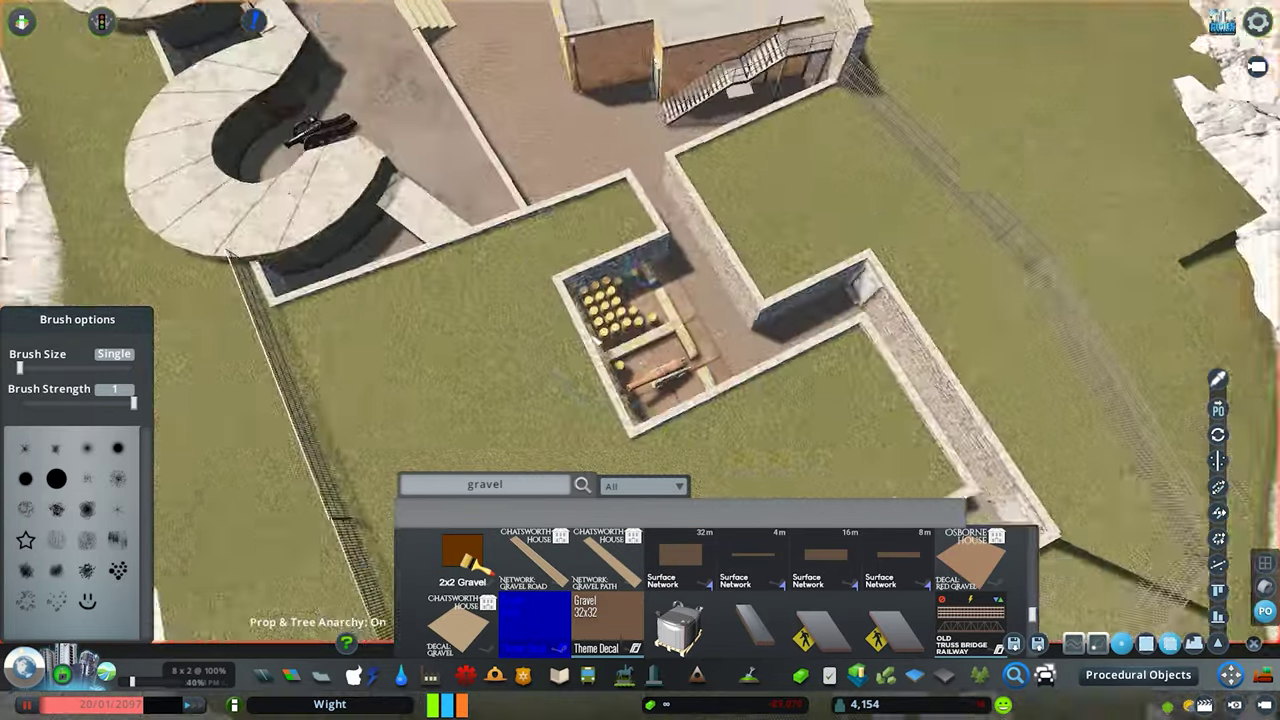
pyautogui.press('w')
pyautogui.write('kiosk')
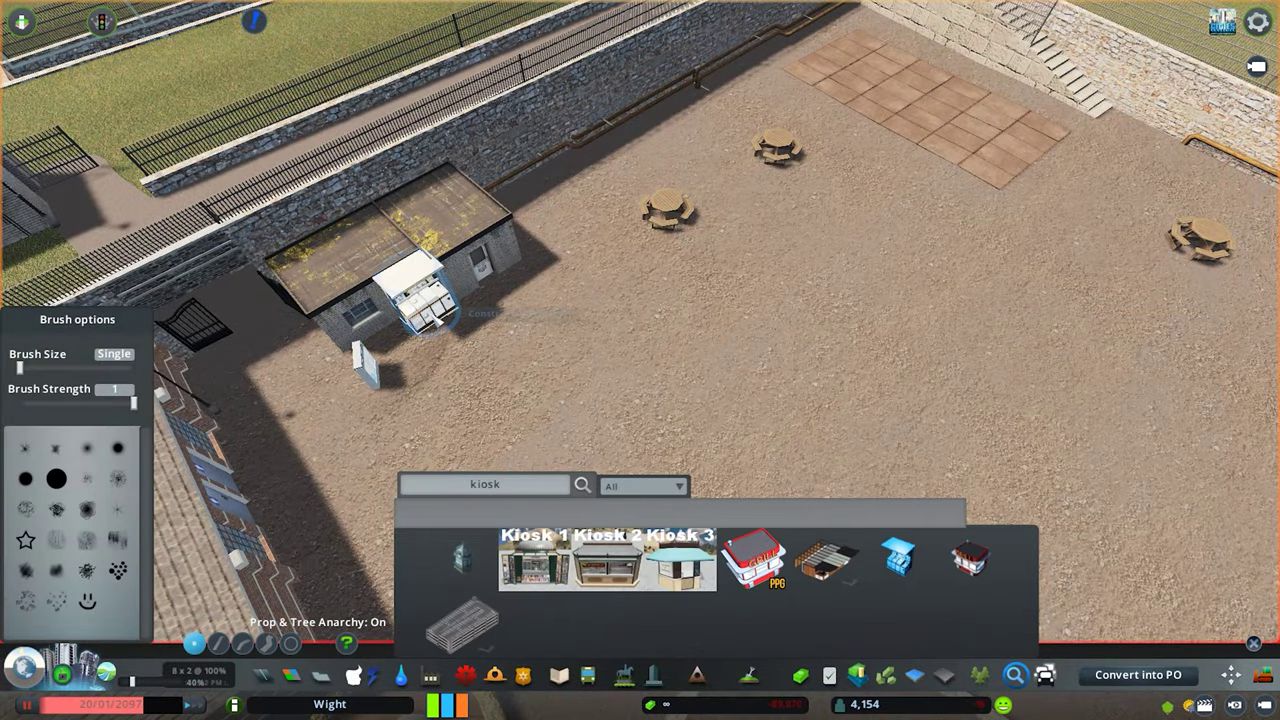
pyautogui.press('q')
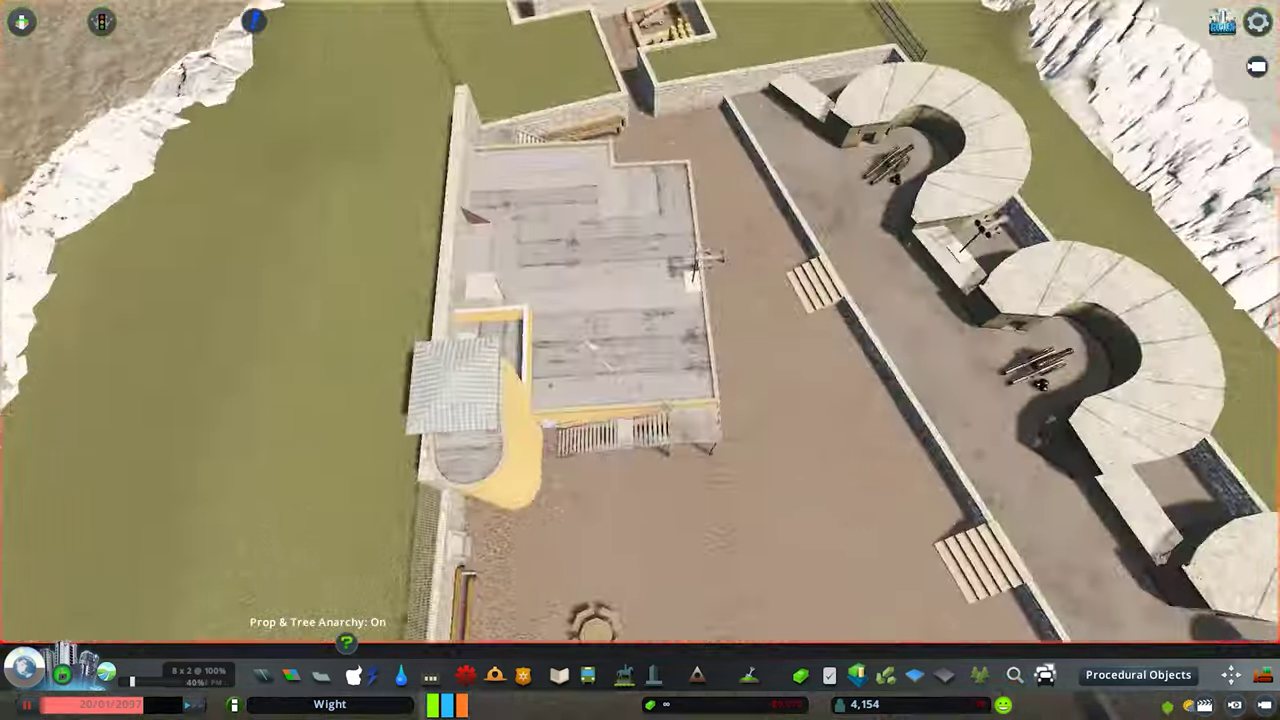
pyautogui.scroll(5, 642, 367)
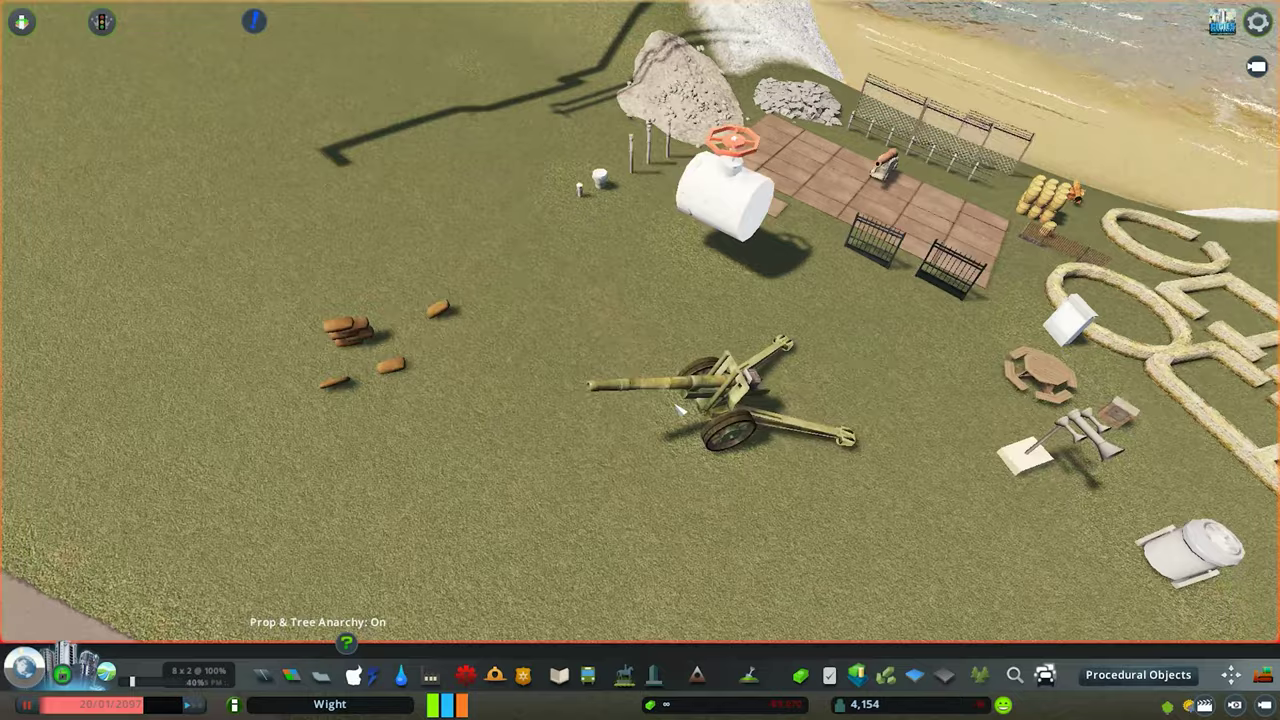
pyautogui.scroll(6, 640, 360)
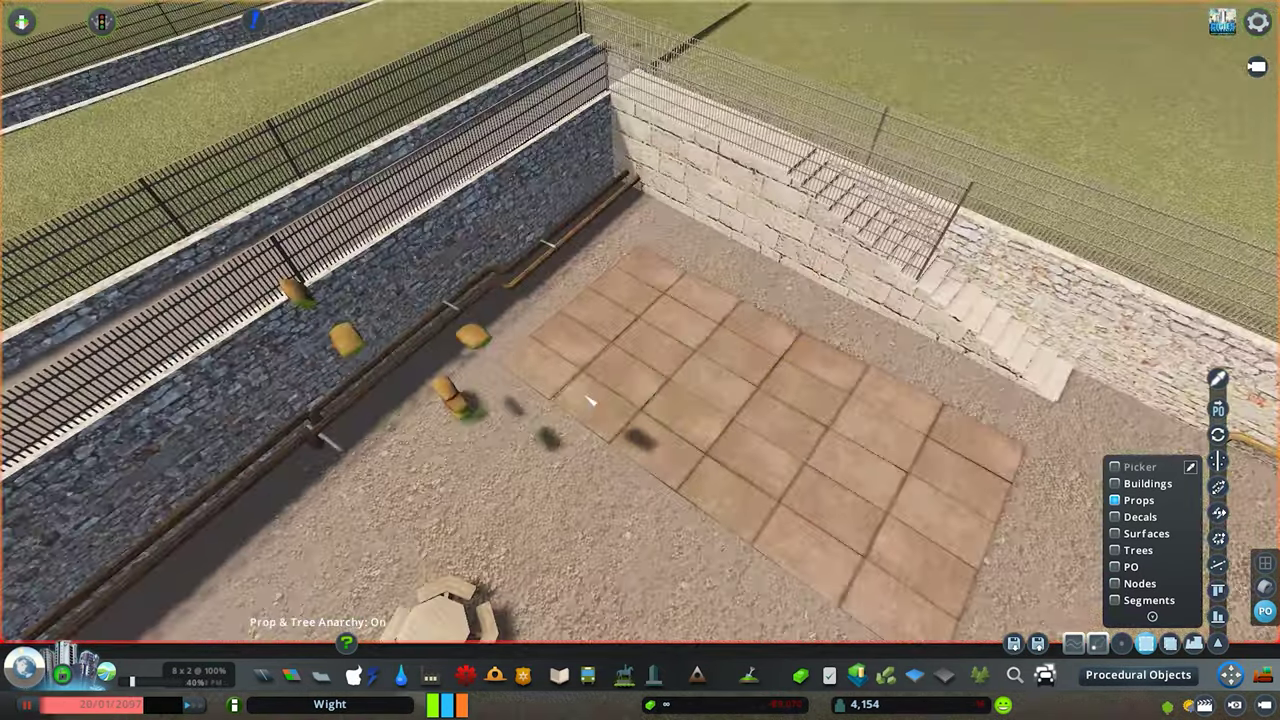
pyautogui.scroll(2, 640, 360)
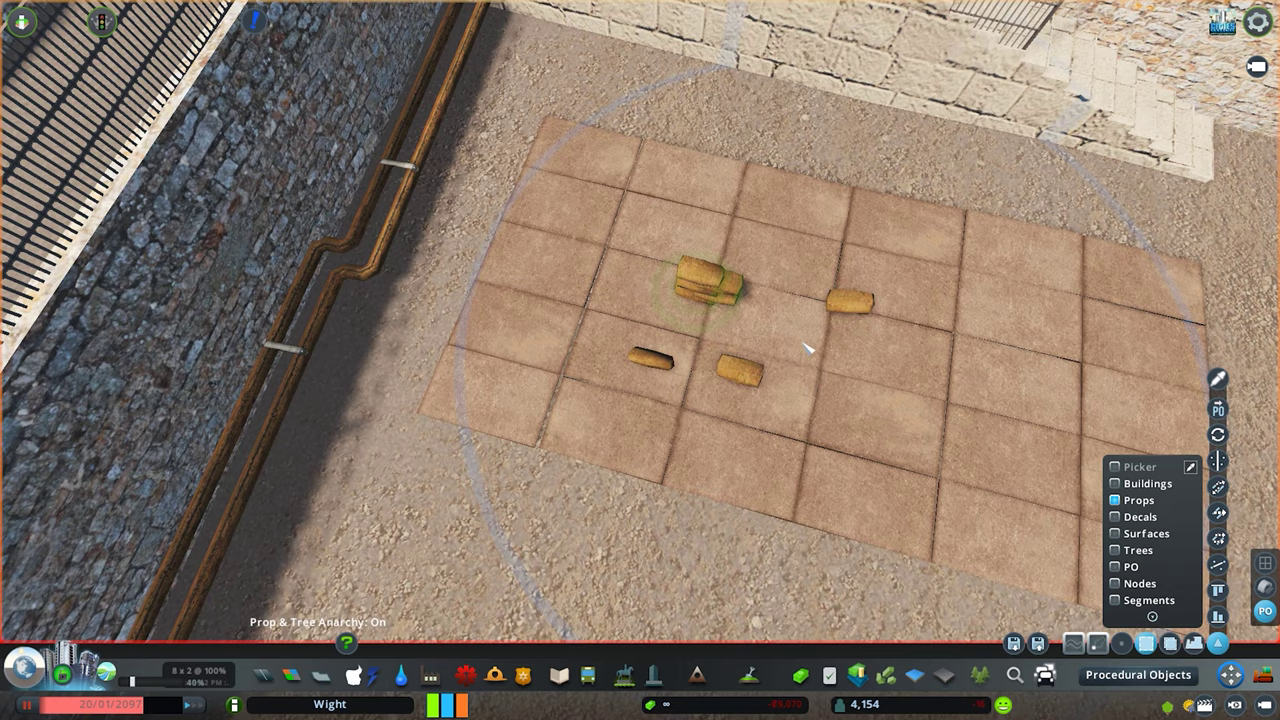
# - Delete the paved tile patch and arrange yard sandbags into an L-shaped wall
pyautogui.press('Delete')
pyautogui.click(1125, 645)
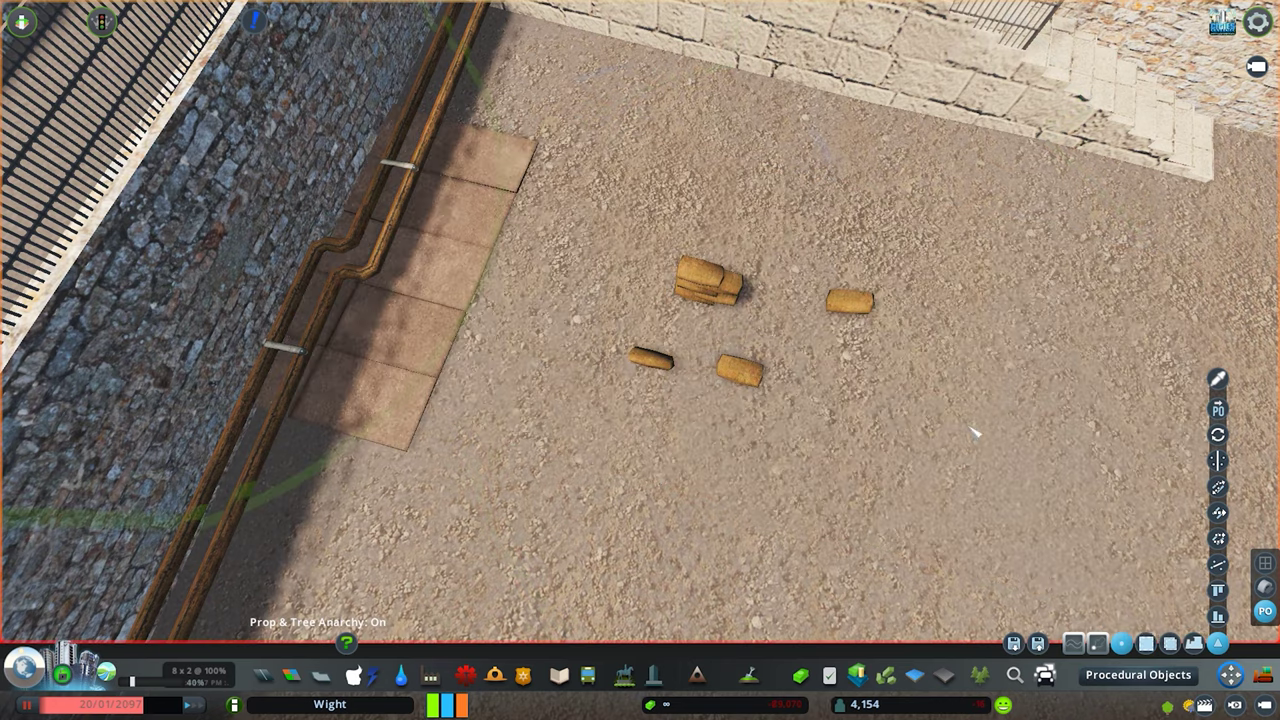
pyautogui.moveTo(975, 432); pyautogui.dragTo(795, 495)
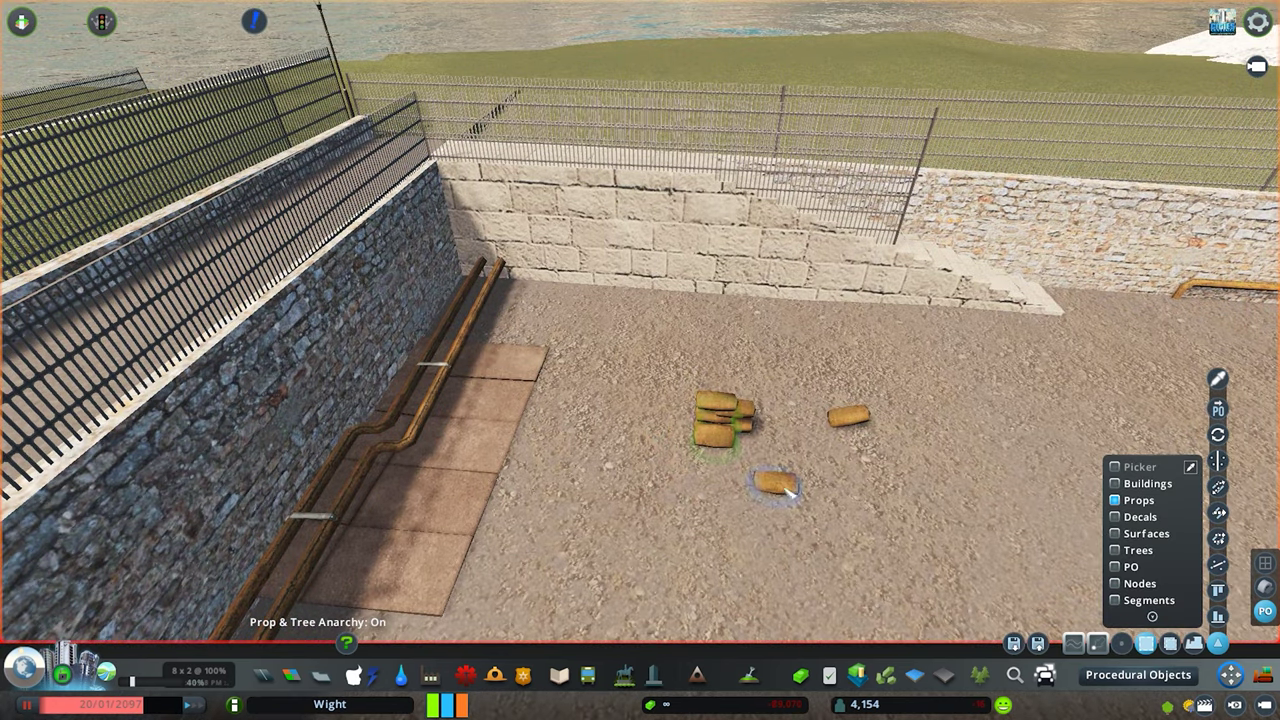
pyautogui.scroll(2, 670, 445)
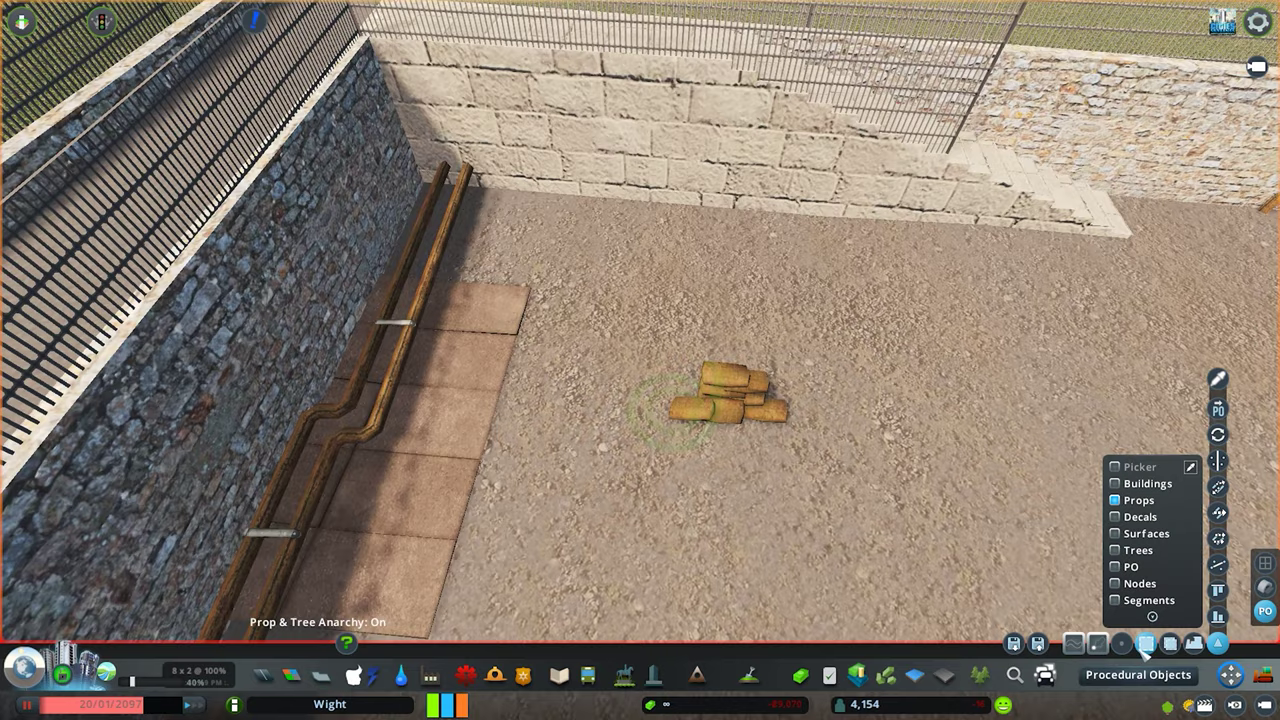
pyautogui.moveTo(650, 365); pyautogui.dragTo(613, 305)
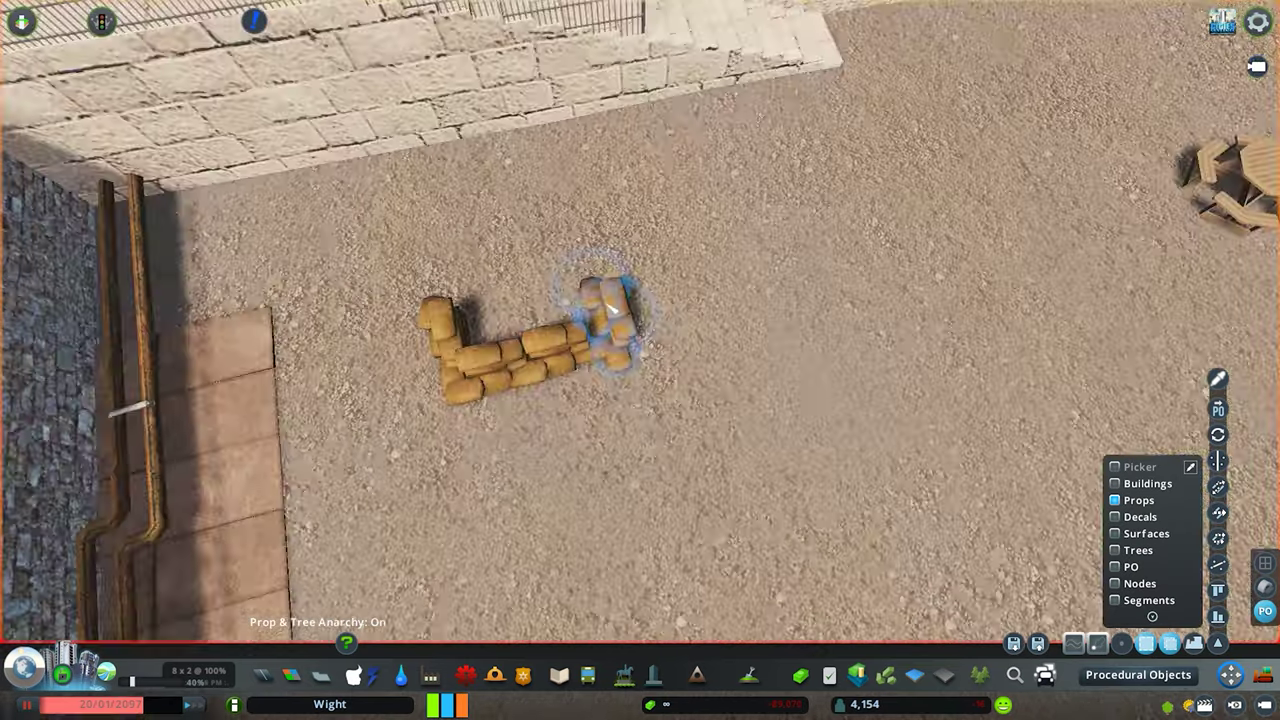
pyautogui.scroll(-5, 455, 312)
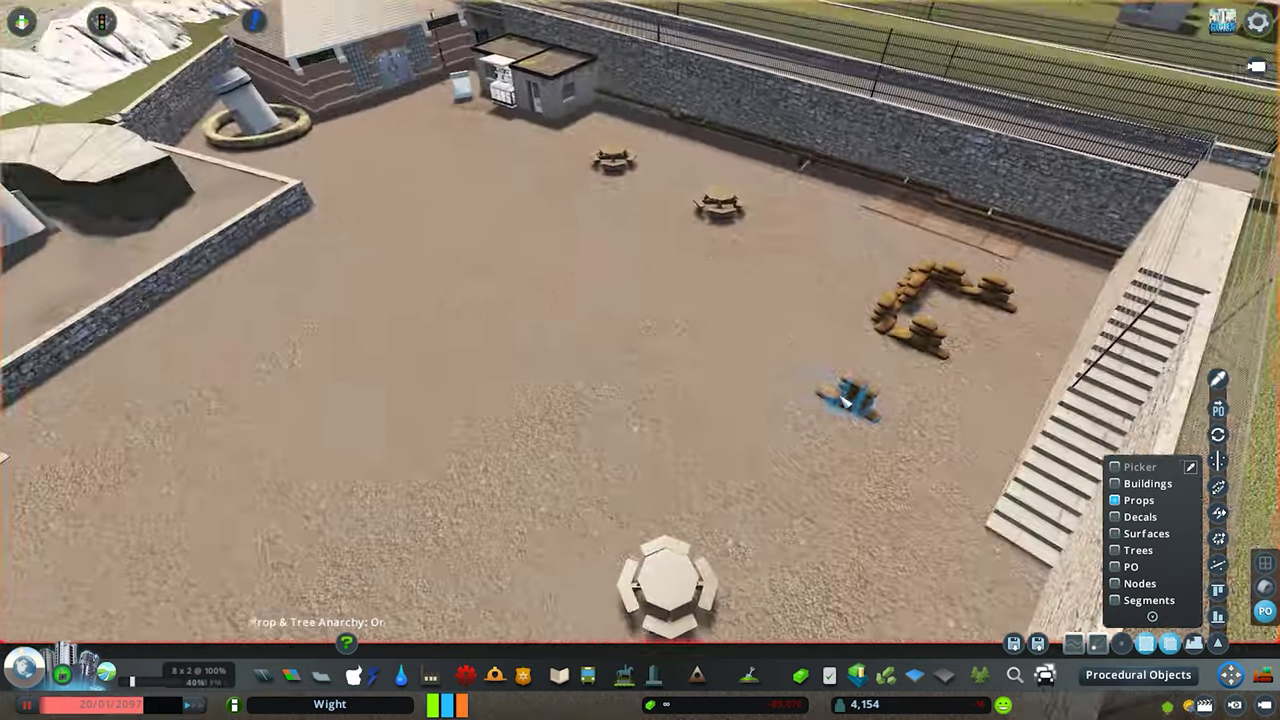
pyautogui.scroll(5, 640, 290)
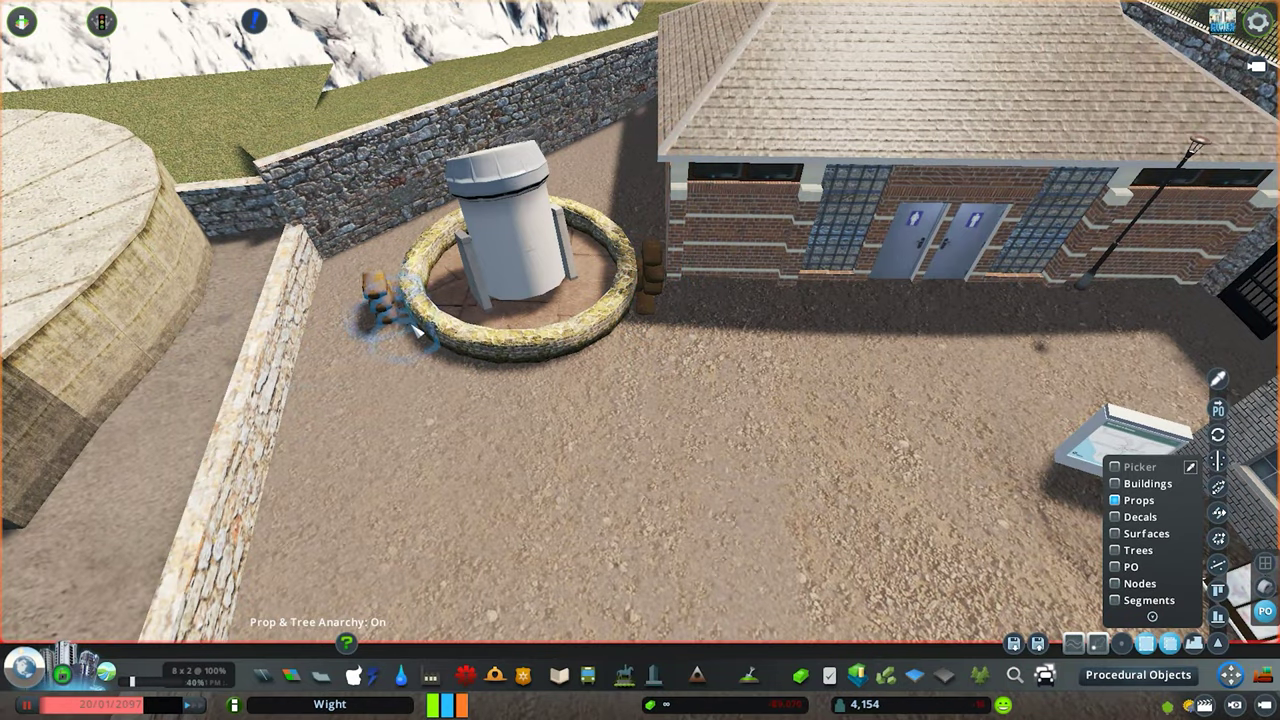
pyautogui.scroll(-3, 415, 330)
pyautogui.scroll(3, 690, 378)
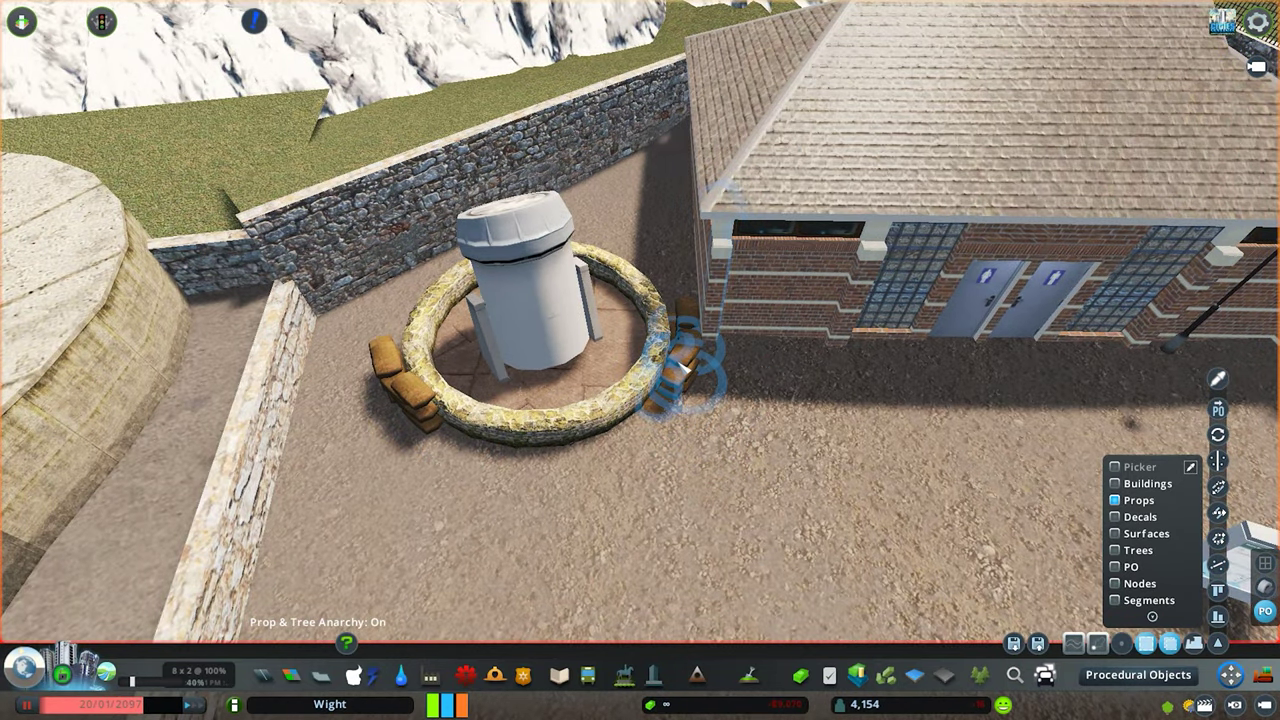
# - Position sandbag walls beside the searchlight ring and inside the cannon enclosure
pyautogui.rightClick(690, 378)
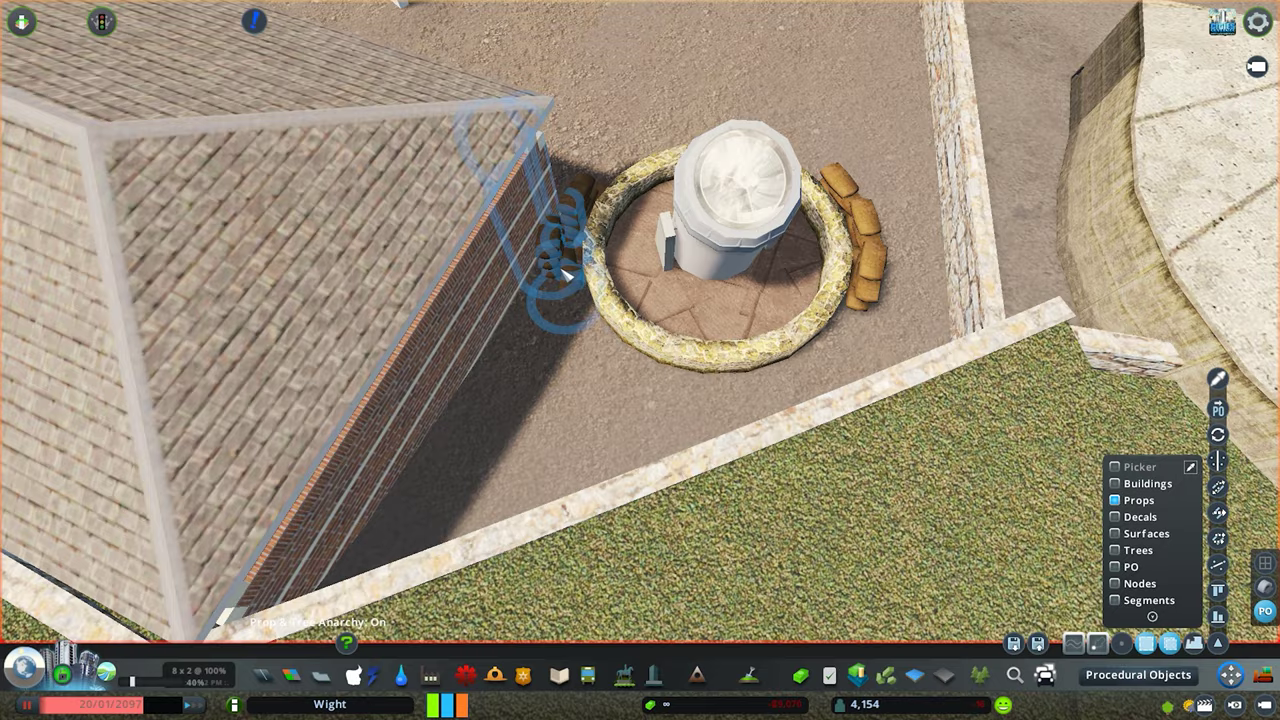
pyautogui.scroll(-5, 590, 320)
pyautogui.scroll(5, 660, 340)
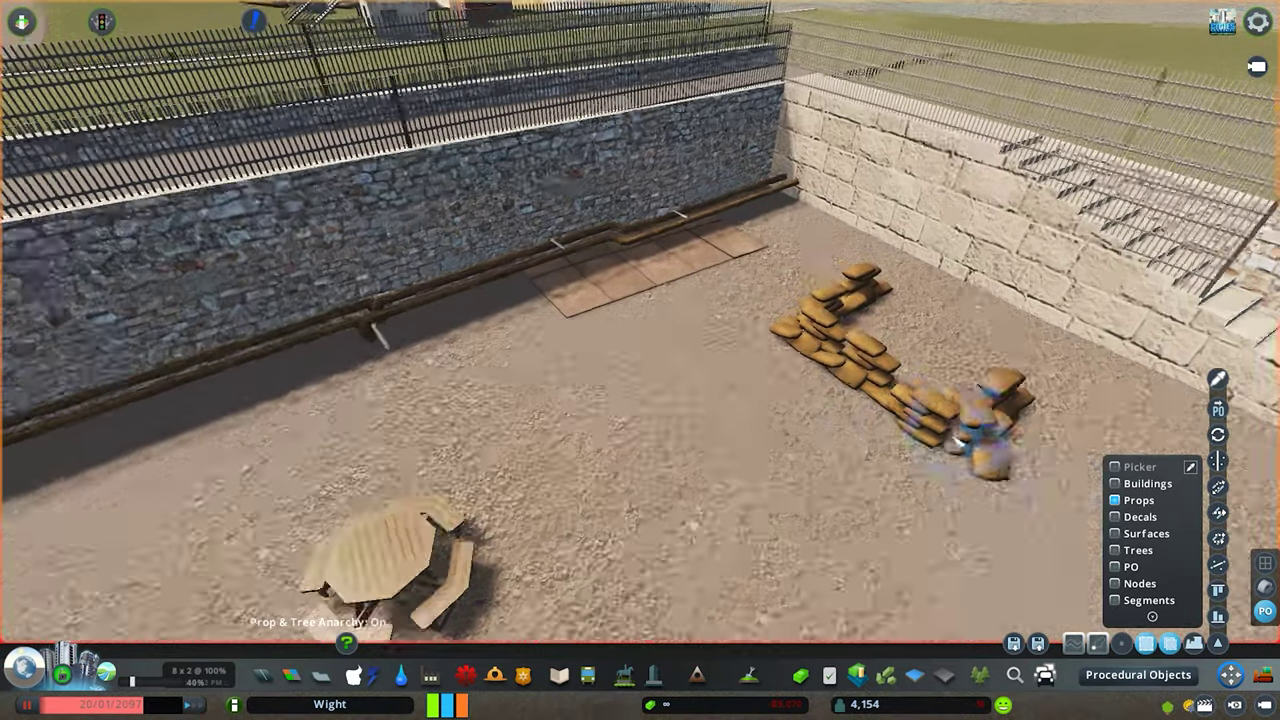
pyautogui.scroll(-6, 680, 352)
pyautogui.scroll(2, 700, 350)
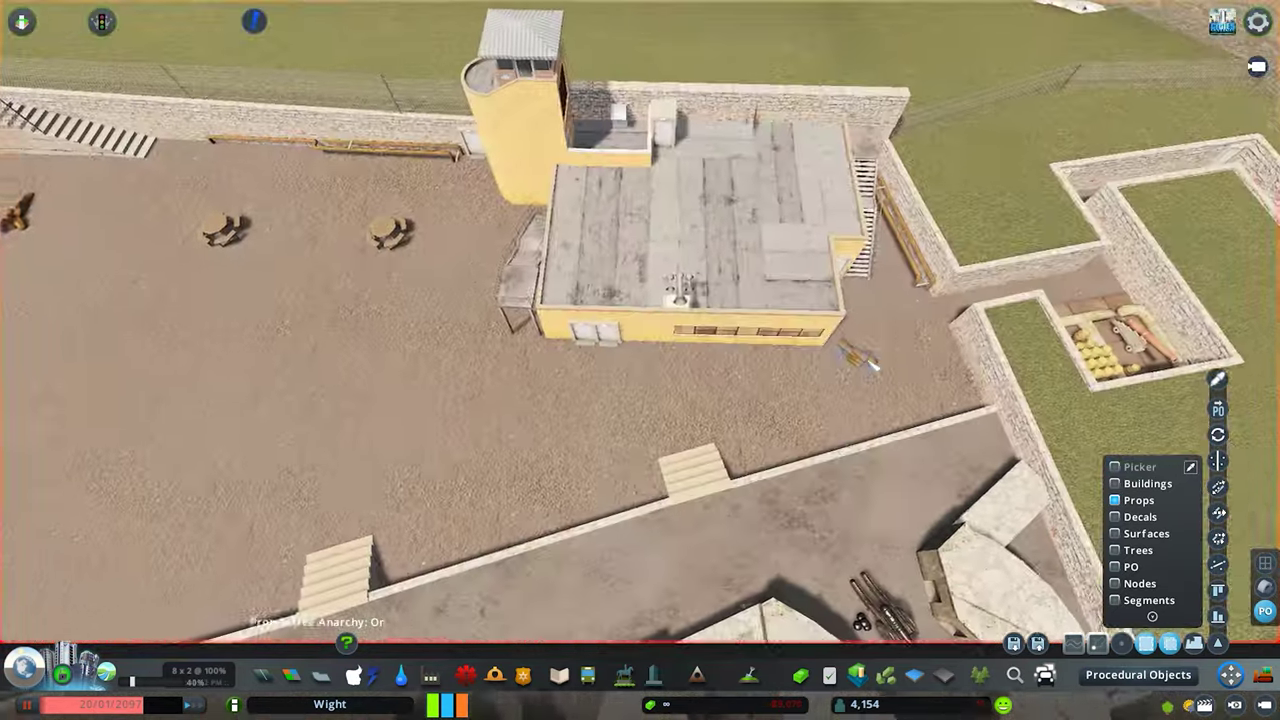
pyautogui.scroll(5, 865, 360)
pyautogui.rightClick(640, 400)
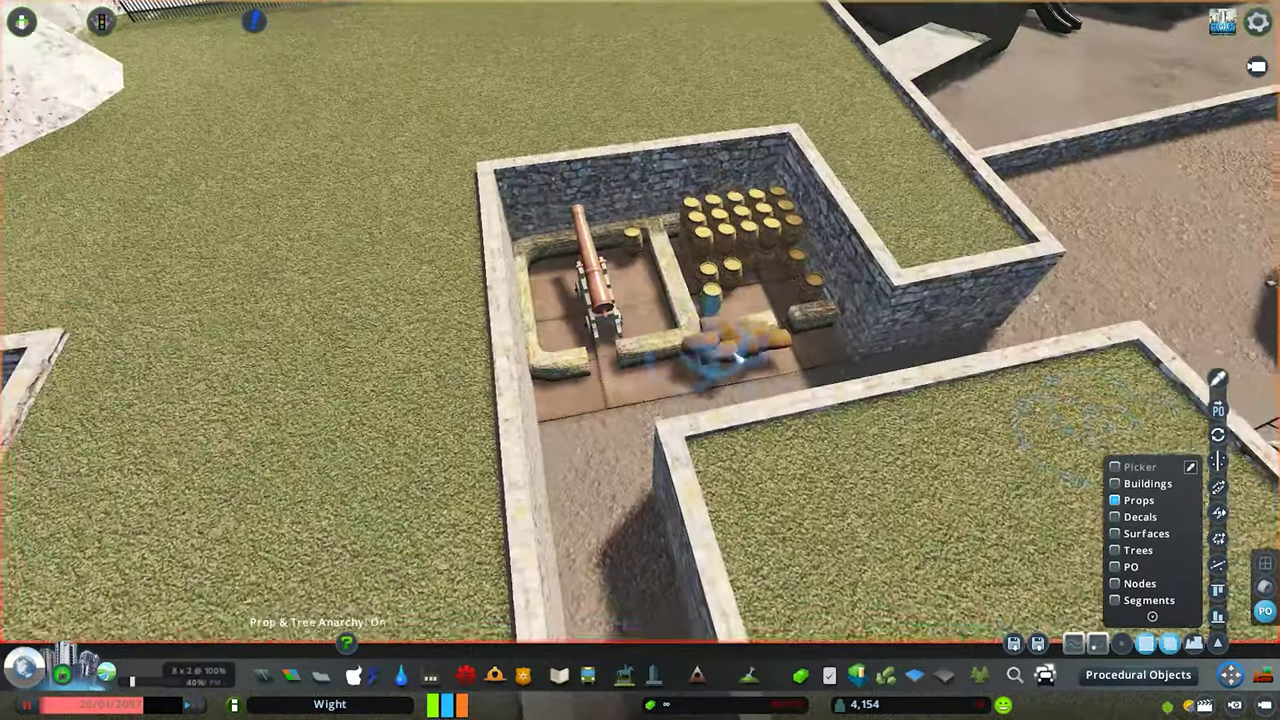
pyautogui.press('m')
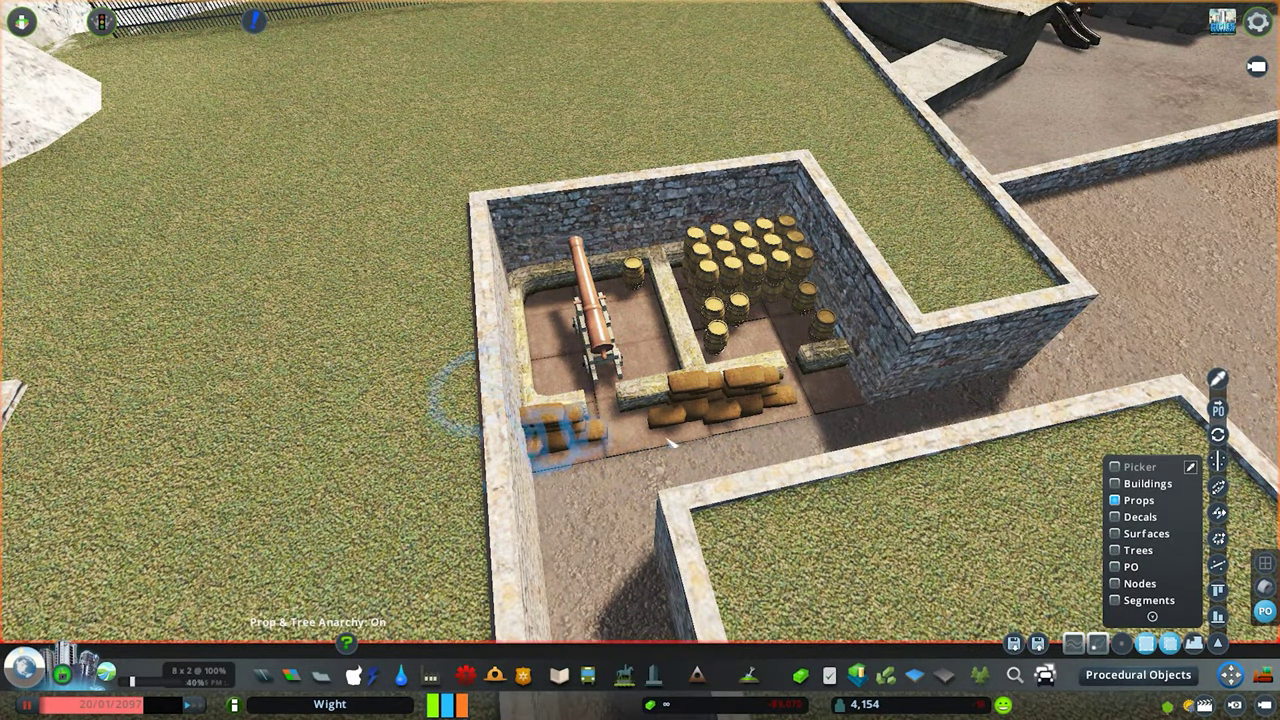
pyautogui.rightClick(672, 444)
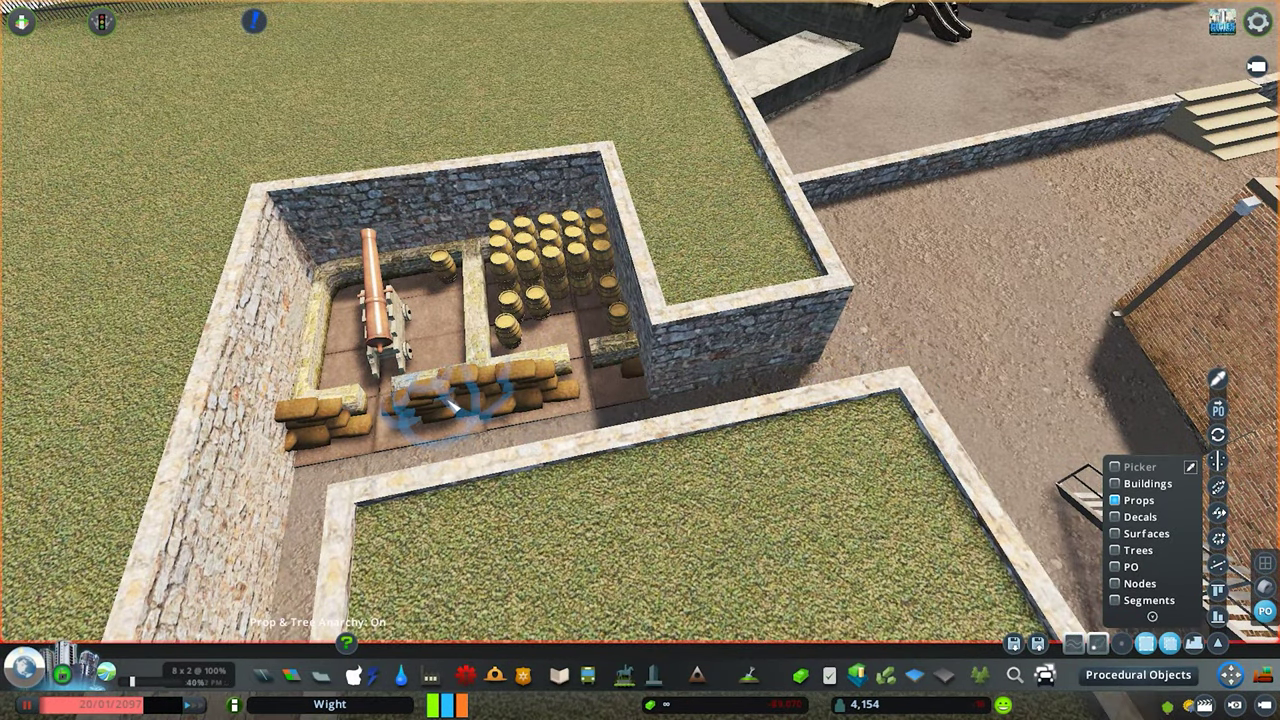
pyautogui.scroll(-5, 455, 400)
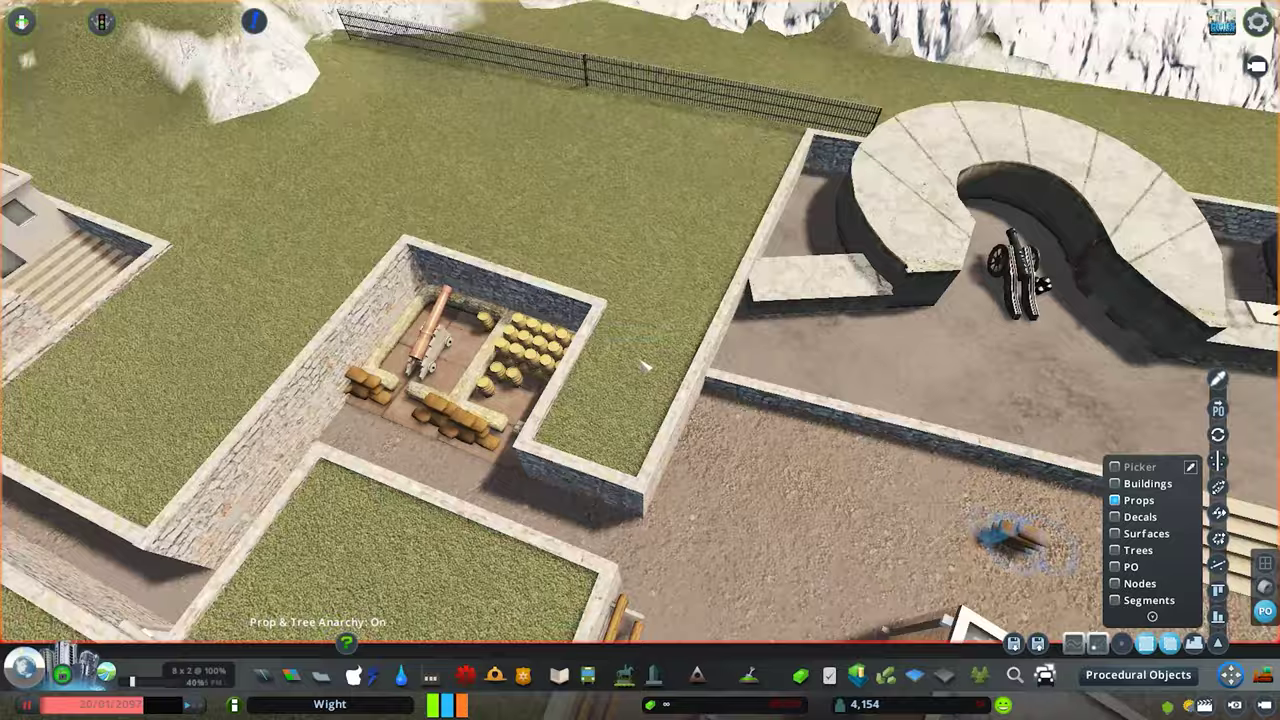
pyautogui.scroll(6, 712, 450)
pyautogui.click(712, 450)
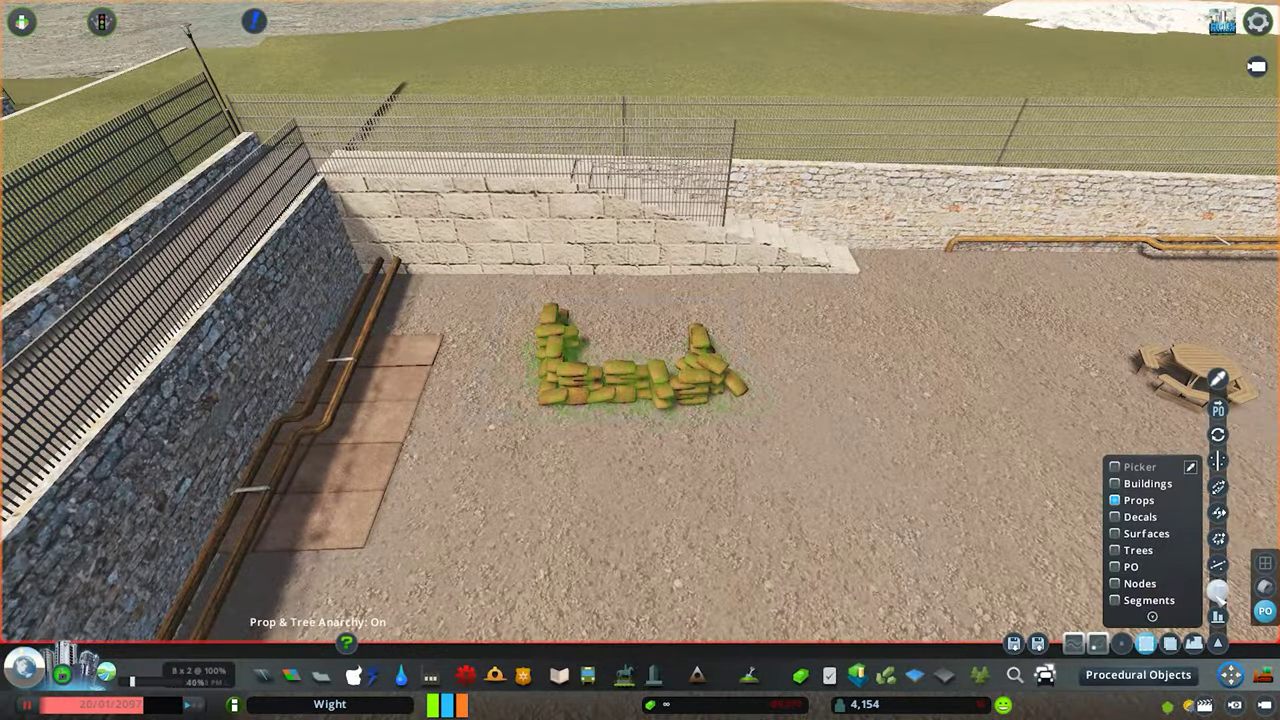
pyautogui.rightClick(900, 400)
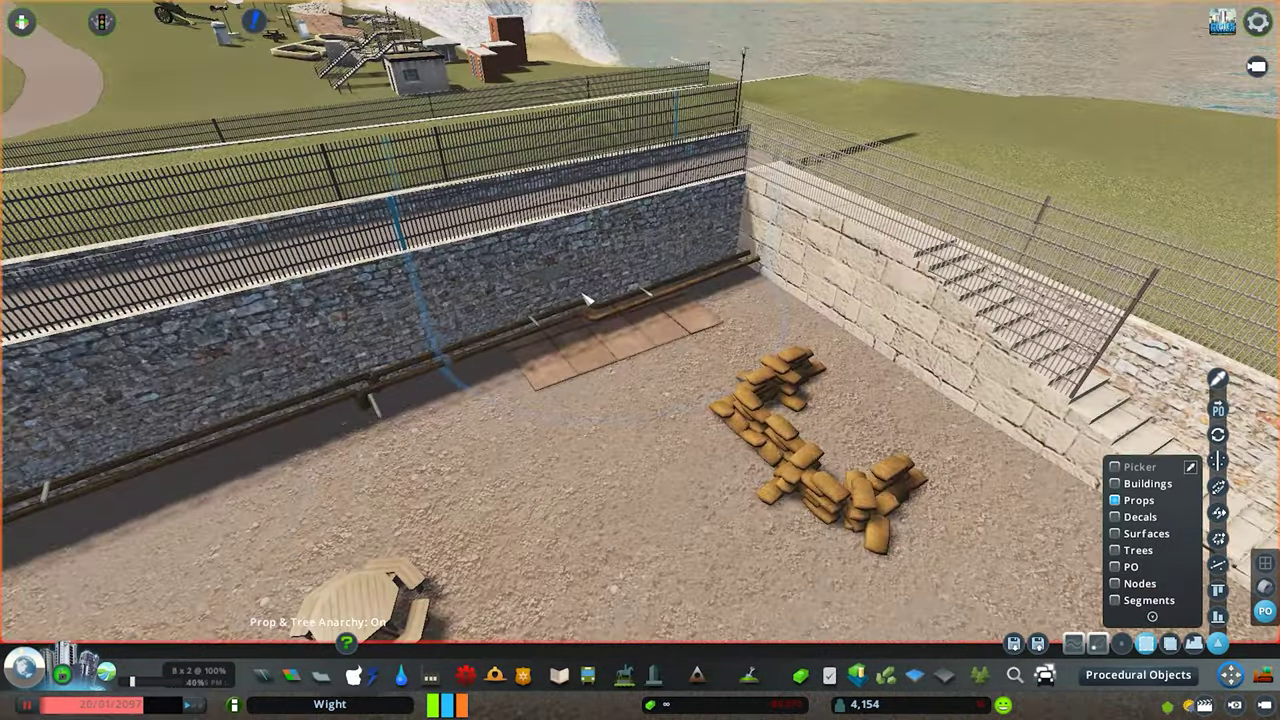
pyautogui.rightClick(580, 280)
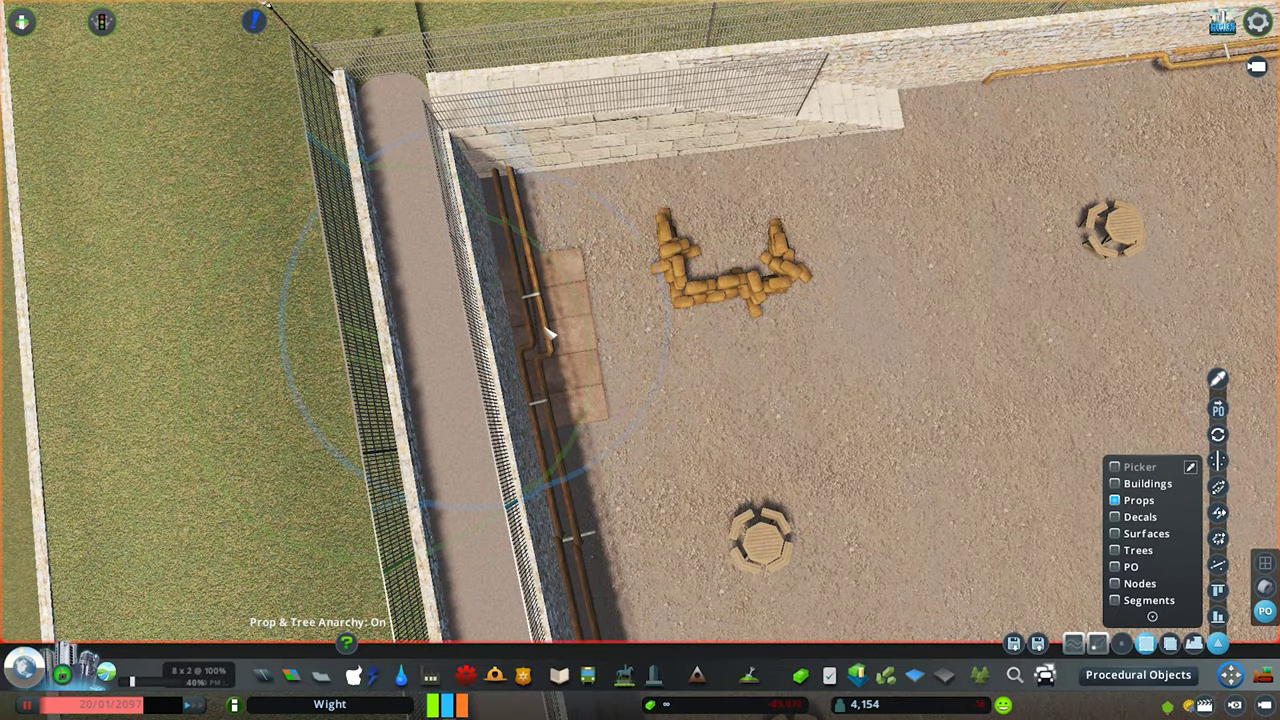
pyautogui.scroll(3, 548, 335)
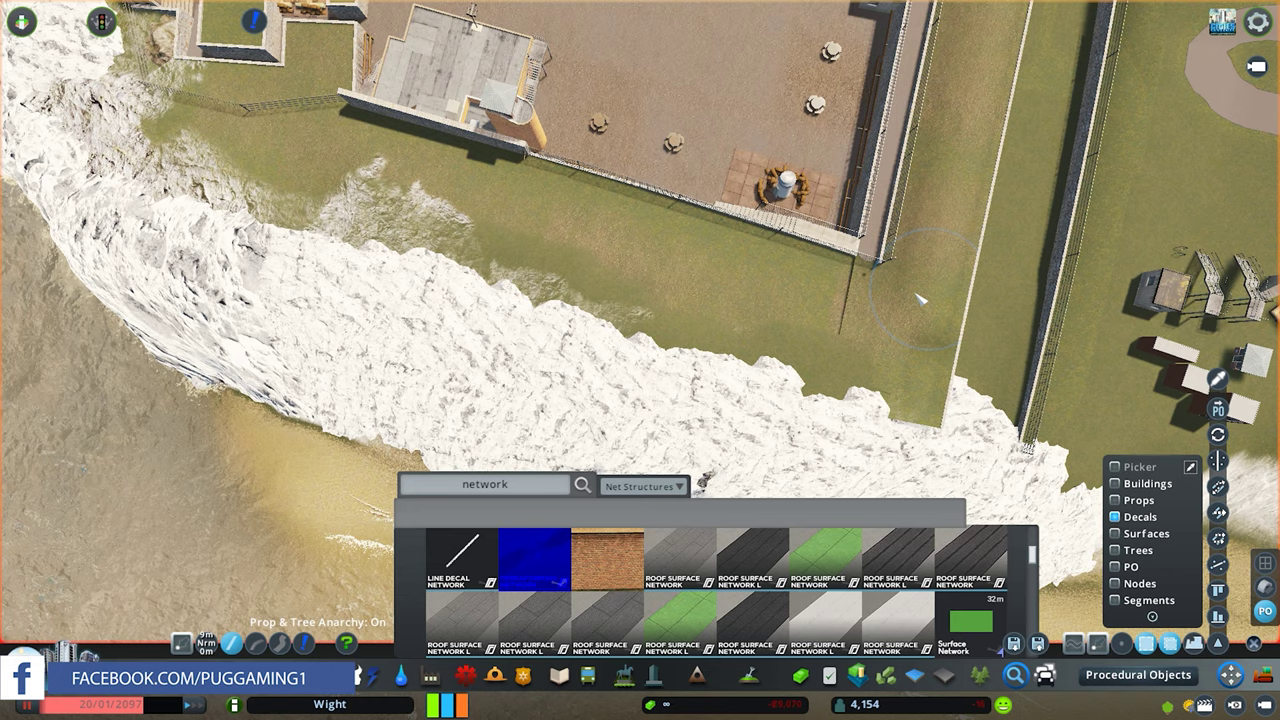
# - Repaint the grass strip along the courtyard fence and down to the cliff edge
pyautogui.moveTo(920, 298); pyautogui.dragTo(960, 170)
pyautogui.moveTo(920, 210); pyautogui.dragTo(897, 400)
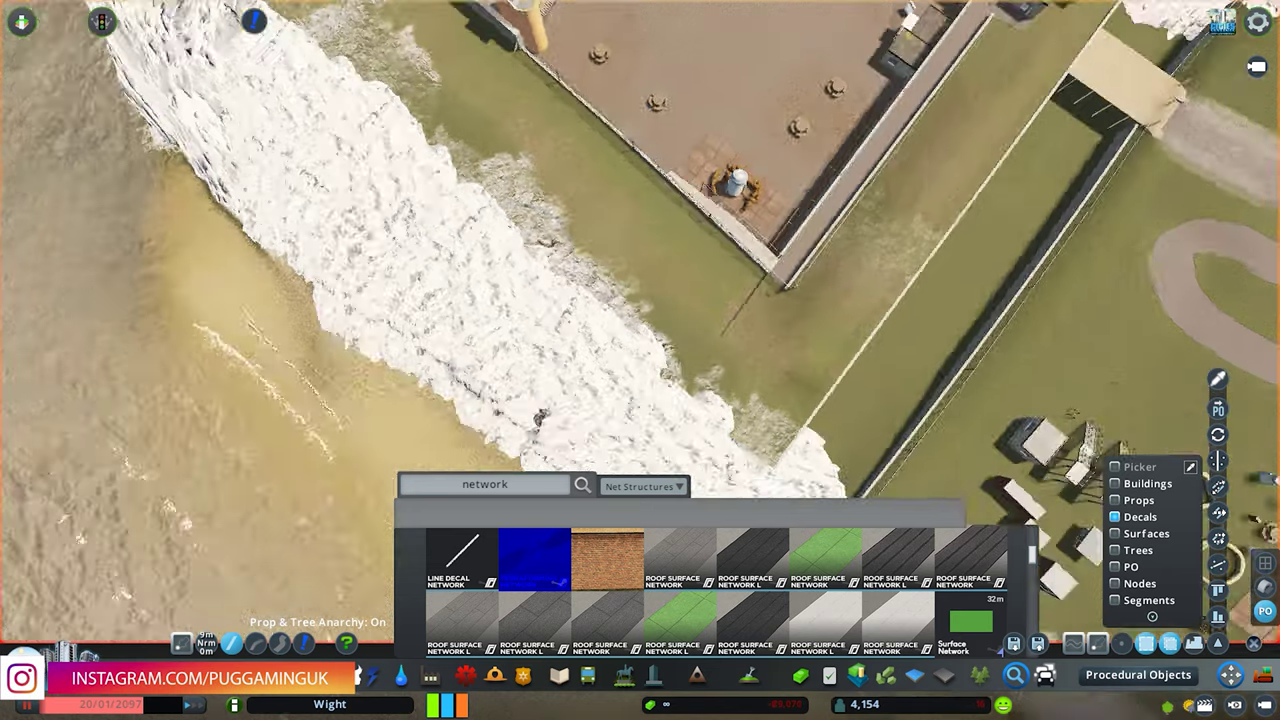
pyautogui.scroll(-5, 703, 481)
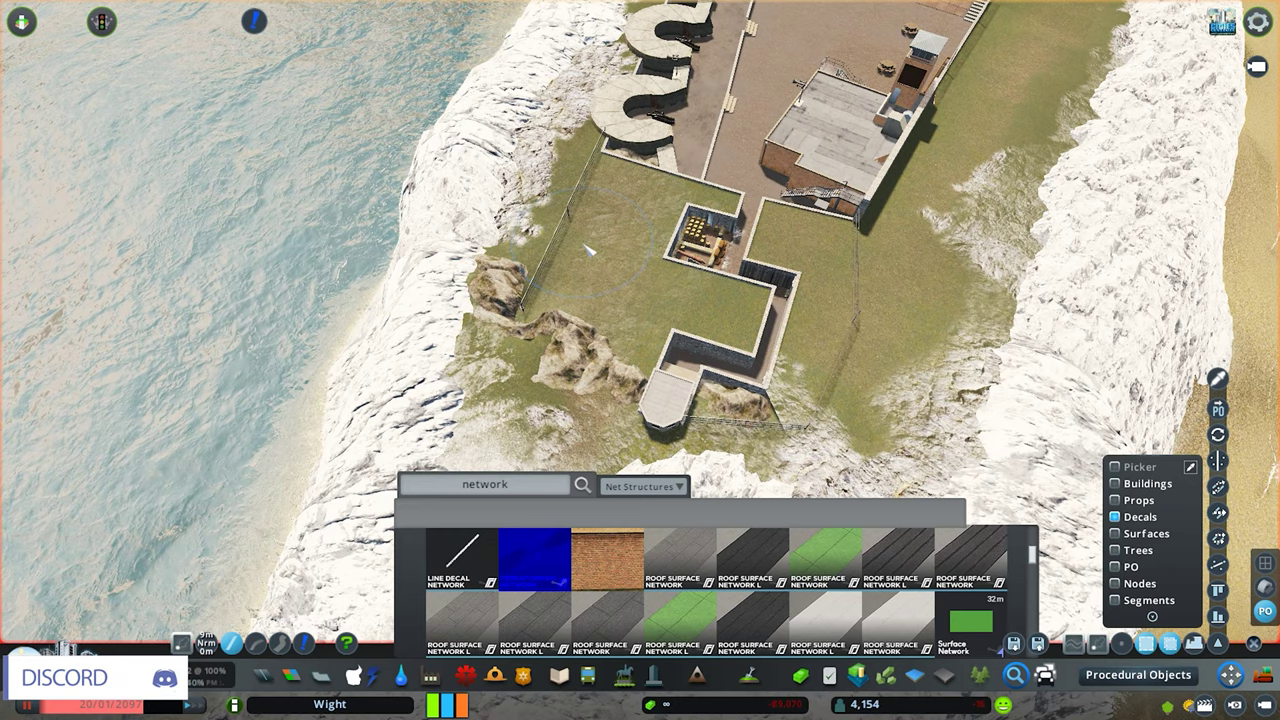
pyautogui.scroll(5, 945, 340)
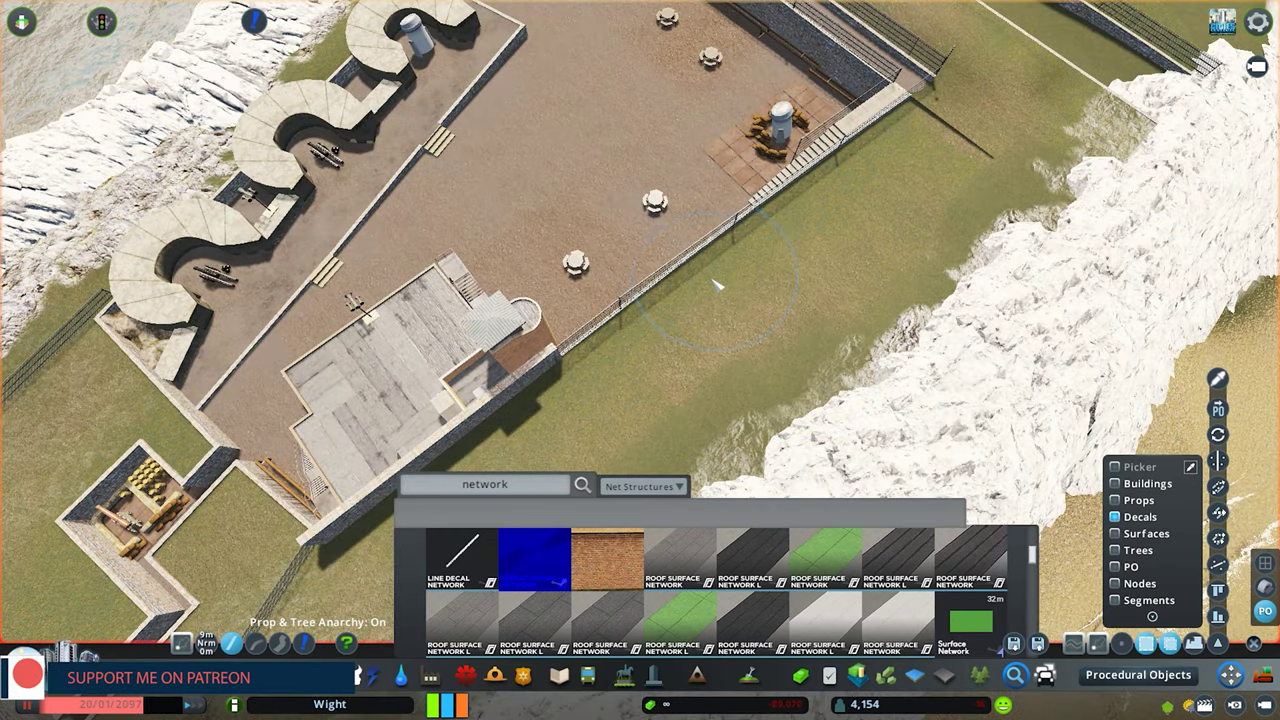
pyautogui.scroll(-5, 690, 262)
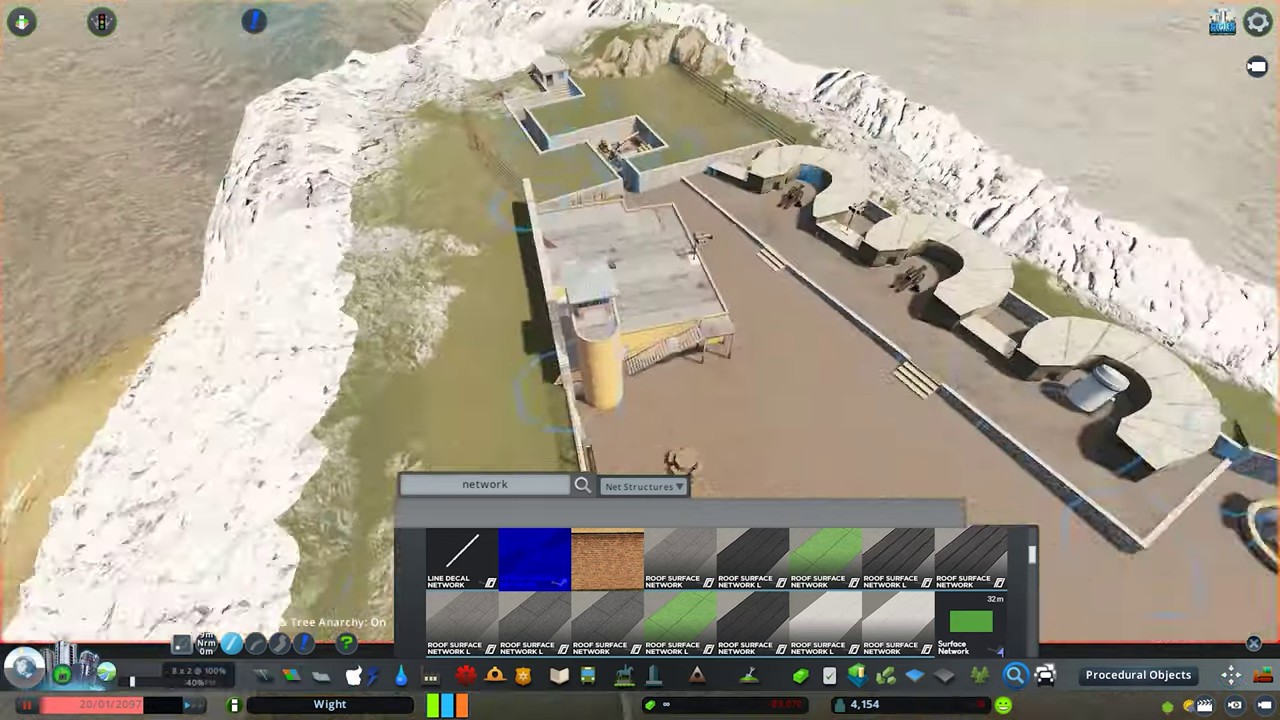